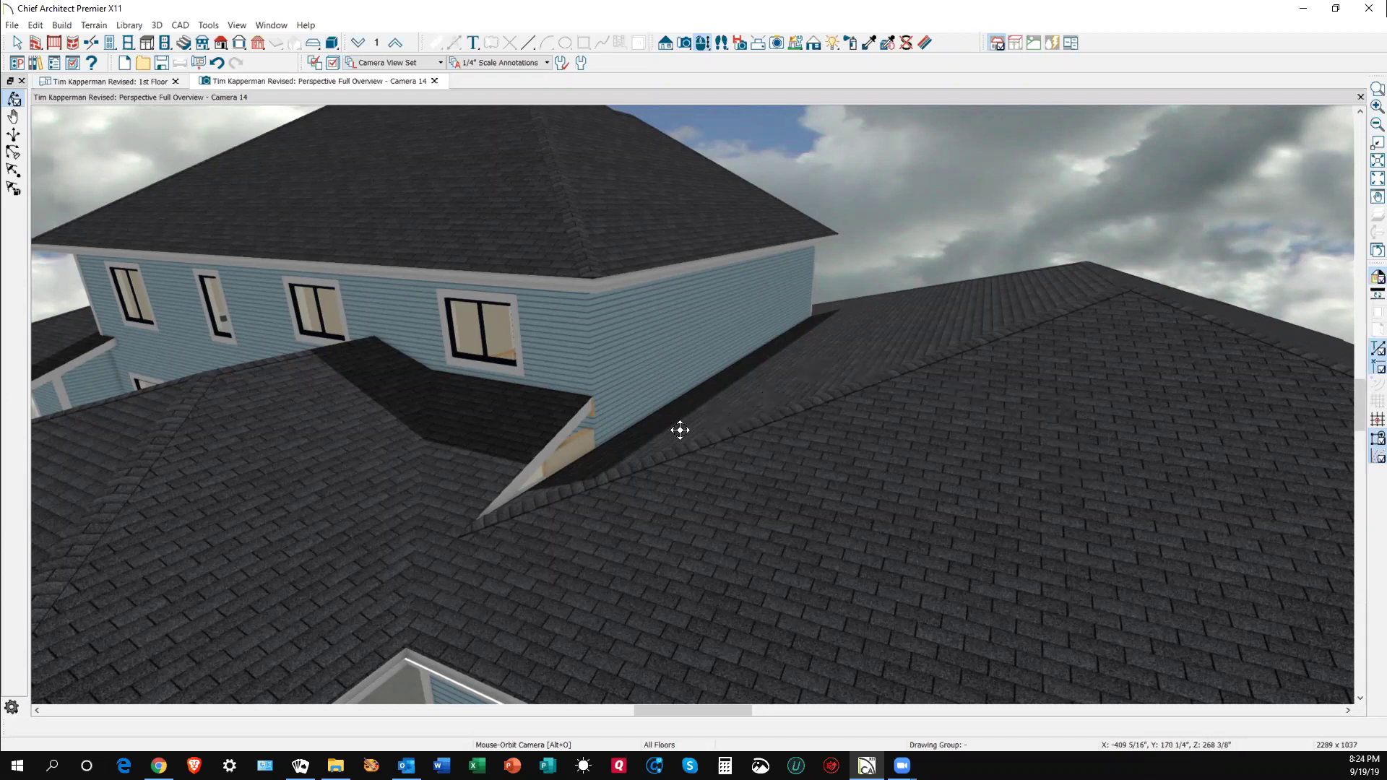
- Select and inspect the cricket roof plane in the 3D view
{"action": "key", "text": "space"}
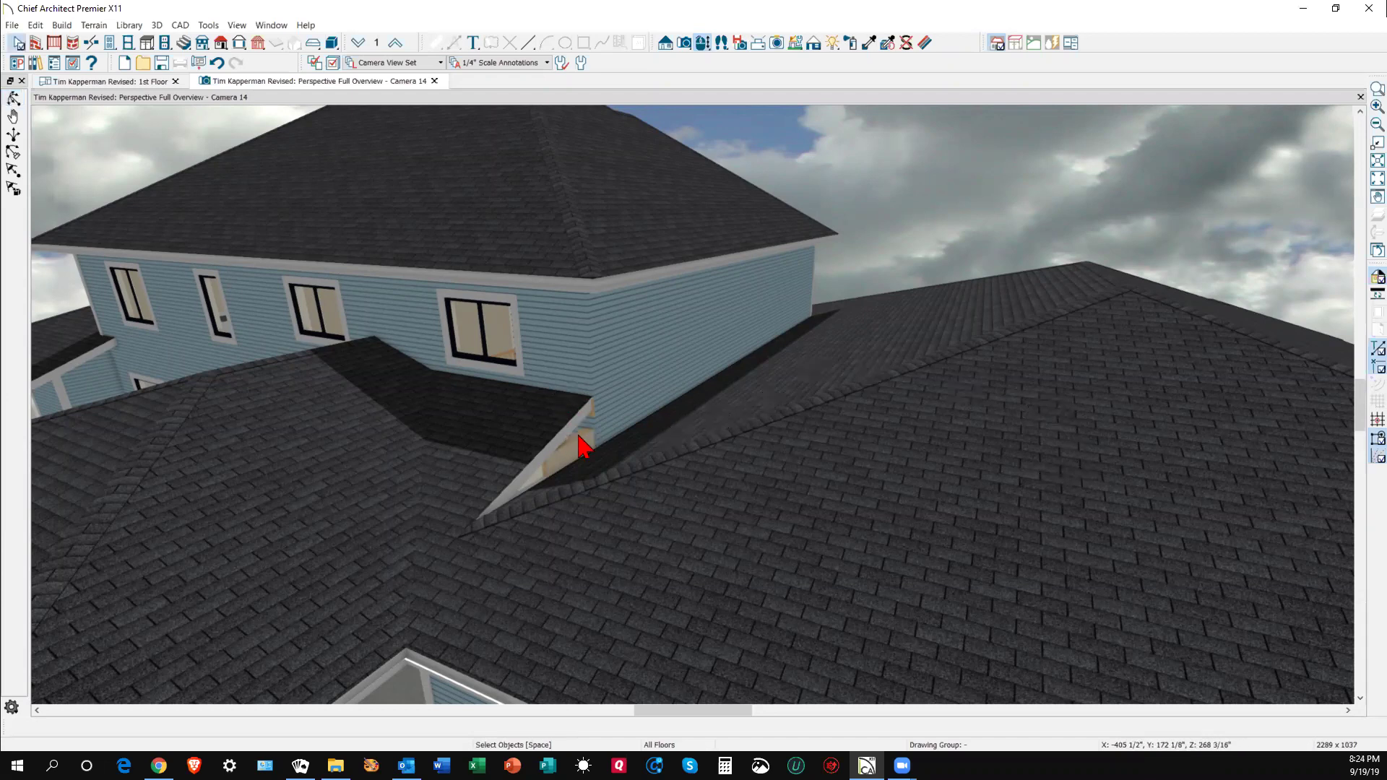
{"action": "left_click", "coordinate": [555, 443]}
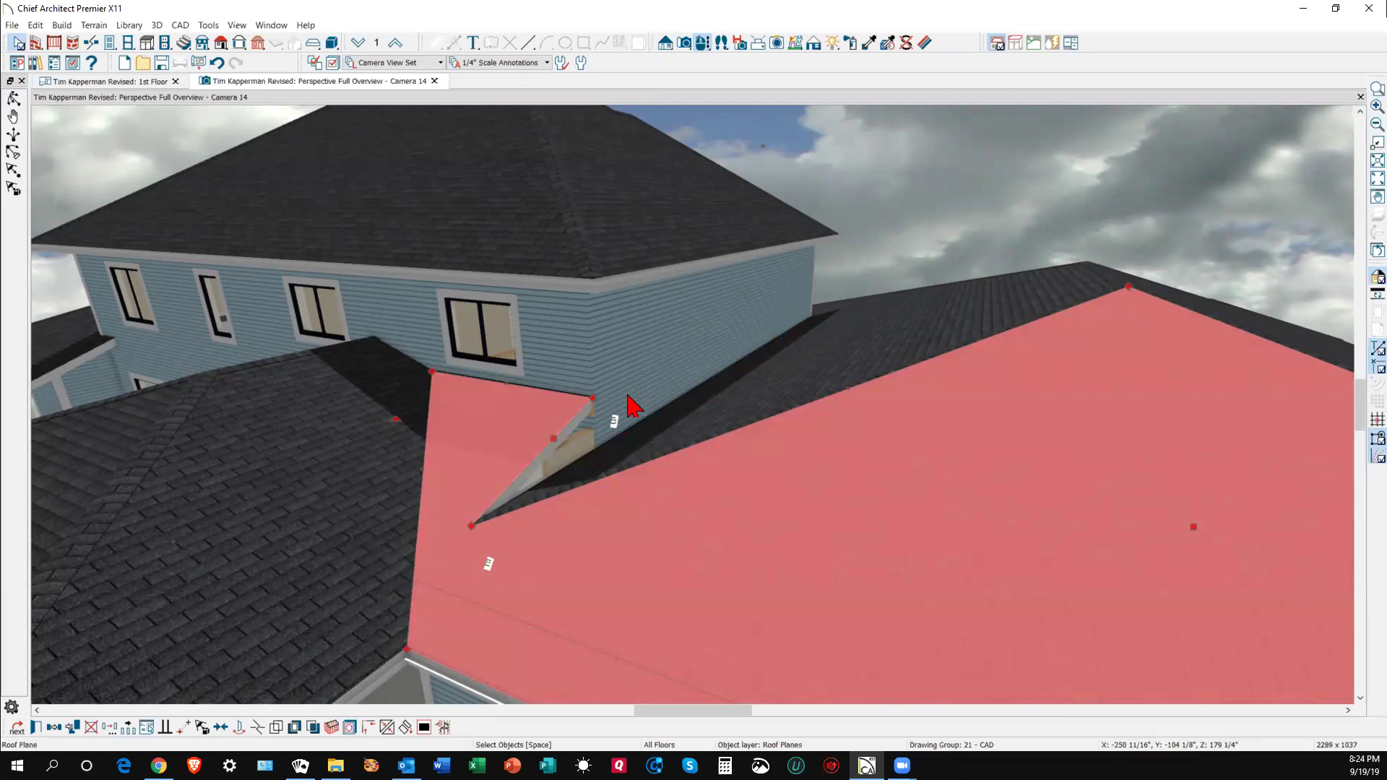
{"action": "left_click", "coordinate": [977, 211]}
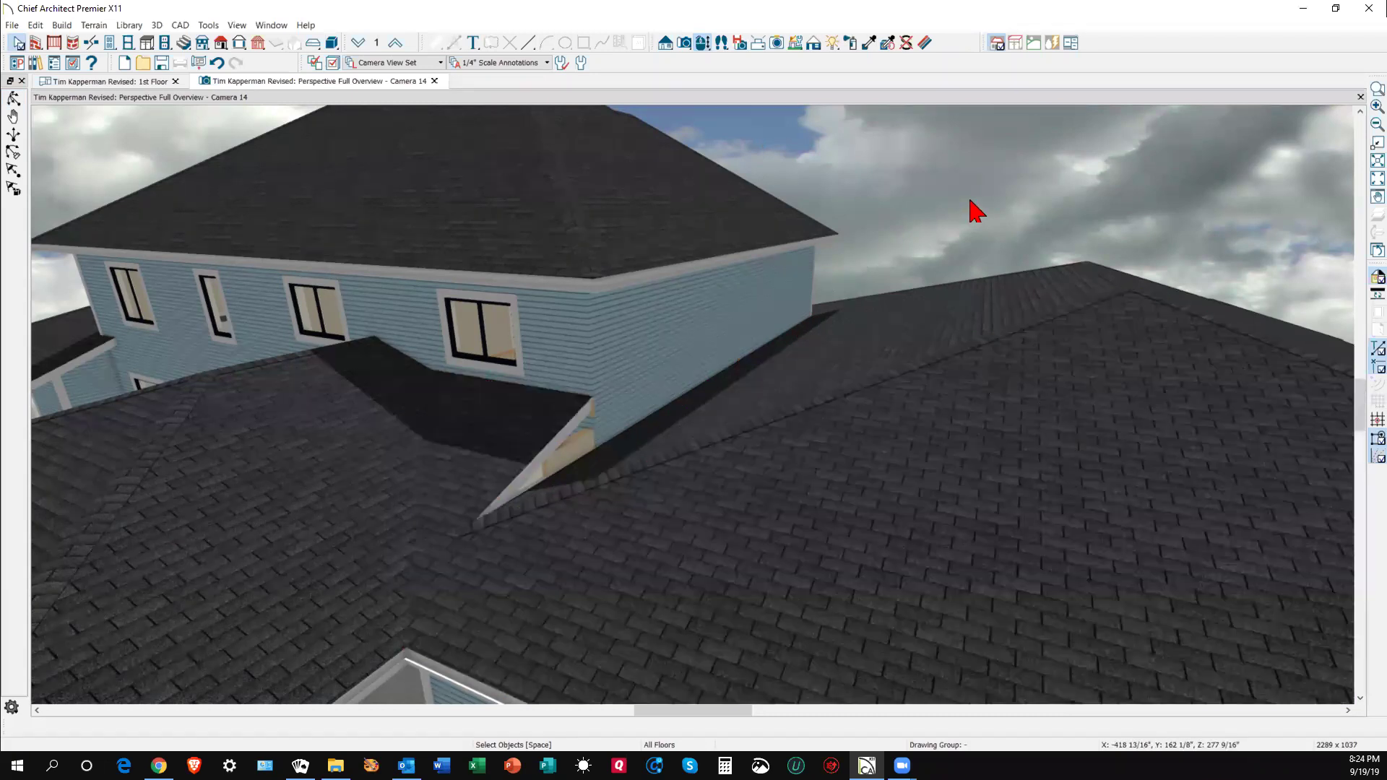
- In the 1st Floor plan, delete the narrow cricket roof plane
{"action": "key", "text": "ctrl+Tab"}
{"action": "key", "text": "shift+F12"}
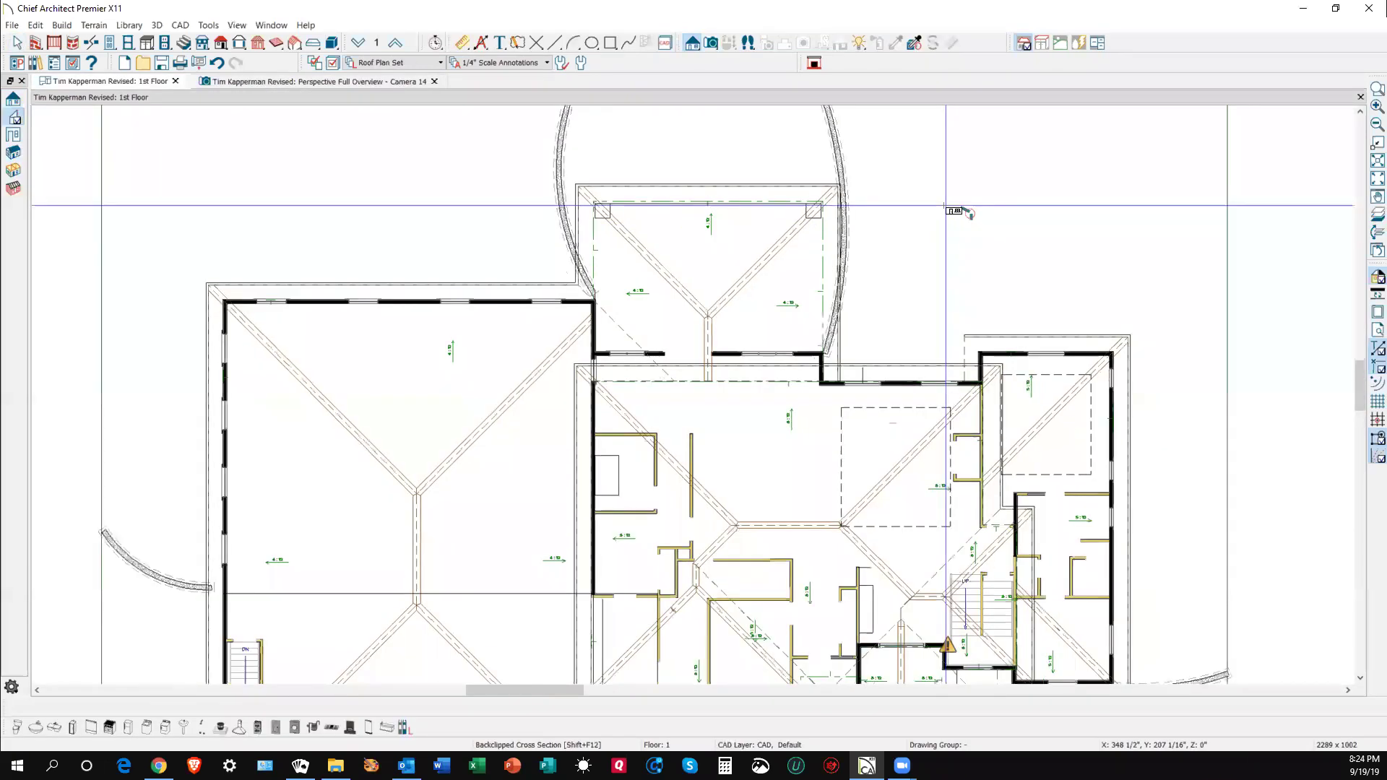
{"action": "key", "text": "space"}
{"action": "scroll", "coordinate": [946, 209], "scroll_direction": "down", "scroll_amount": 1}
{"action": "scroll", "coordinate": [663, 311], "scroll_direction": "up", "scroll_amount": 2}
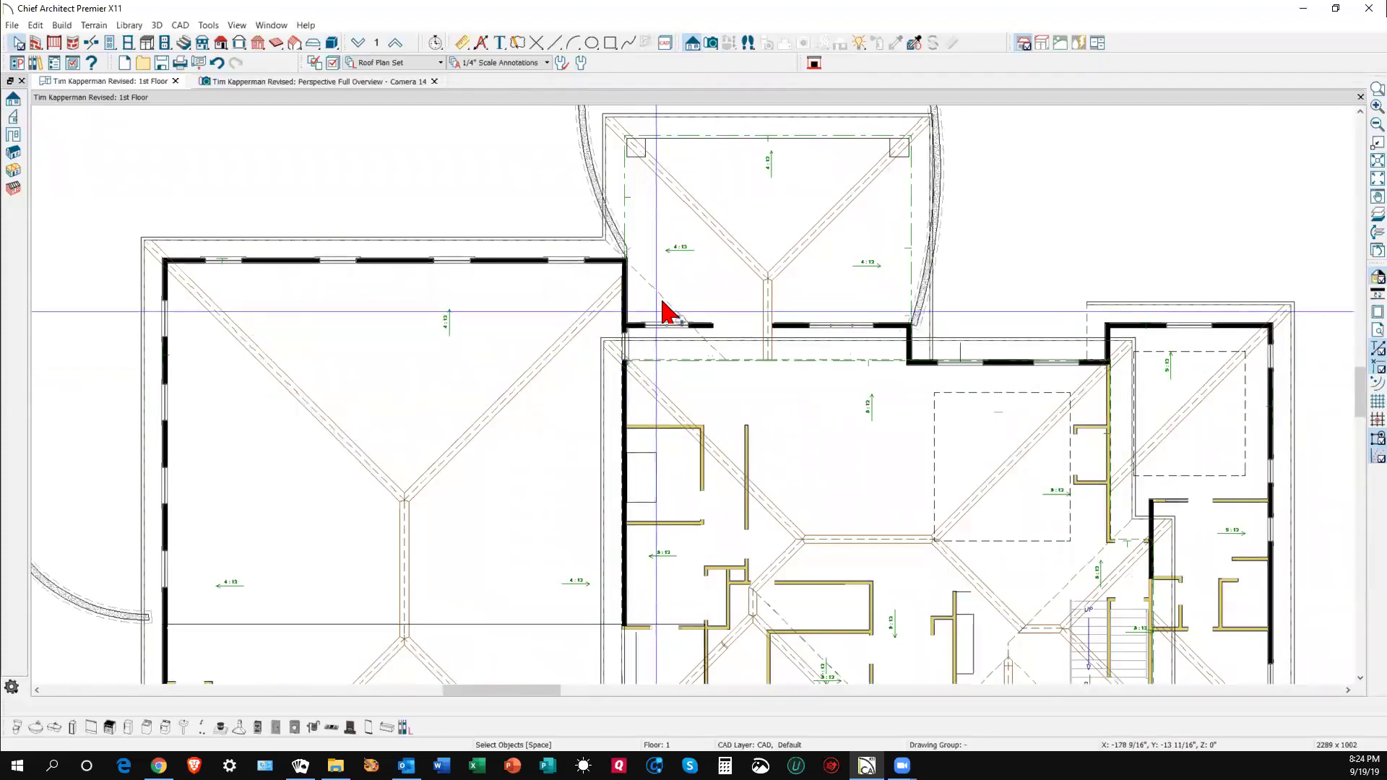
{"action": "left_click", "coordinate": [670, 309]}
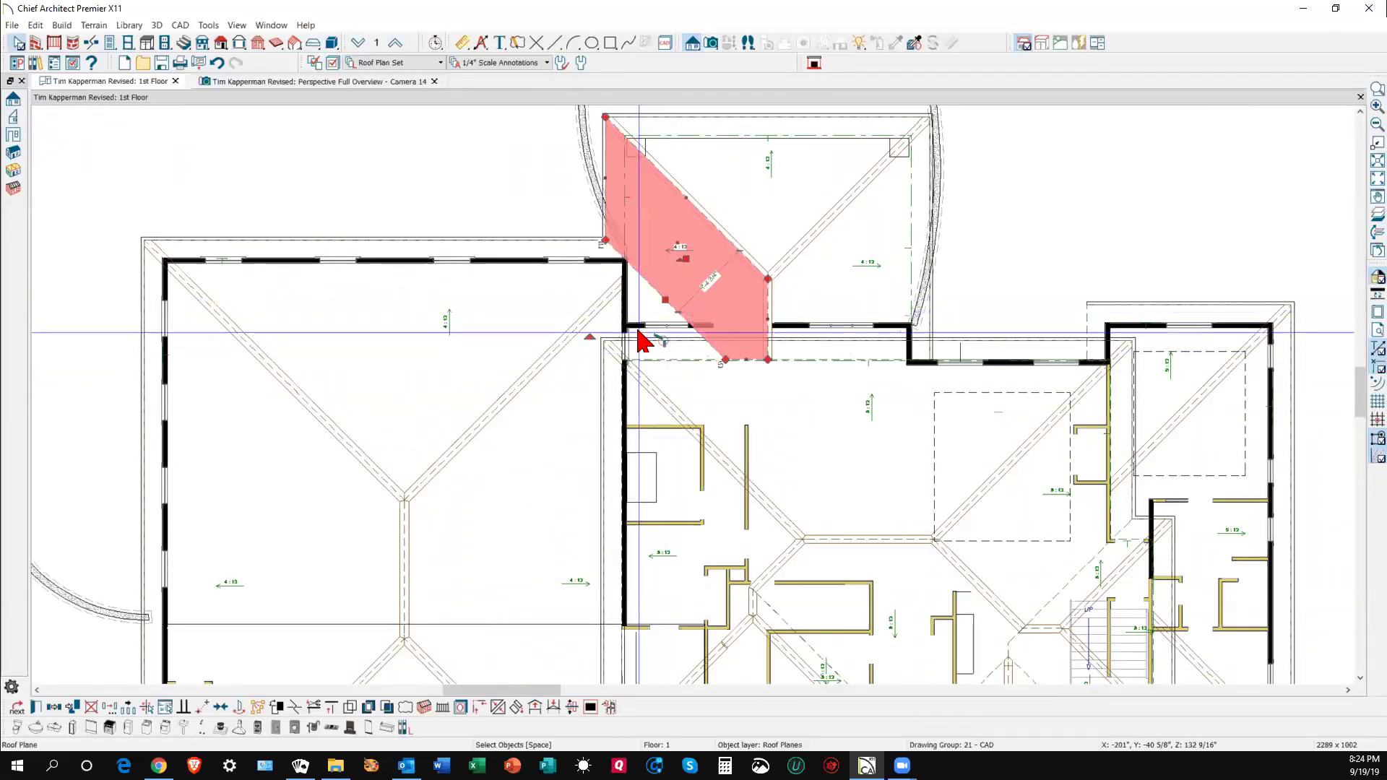
{"action": "key", "text": "Delete"}
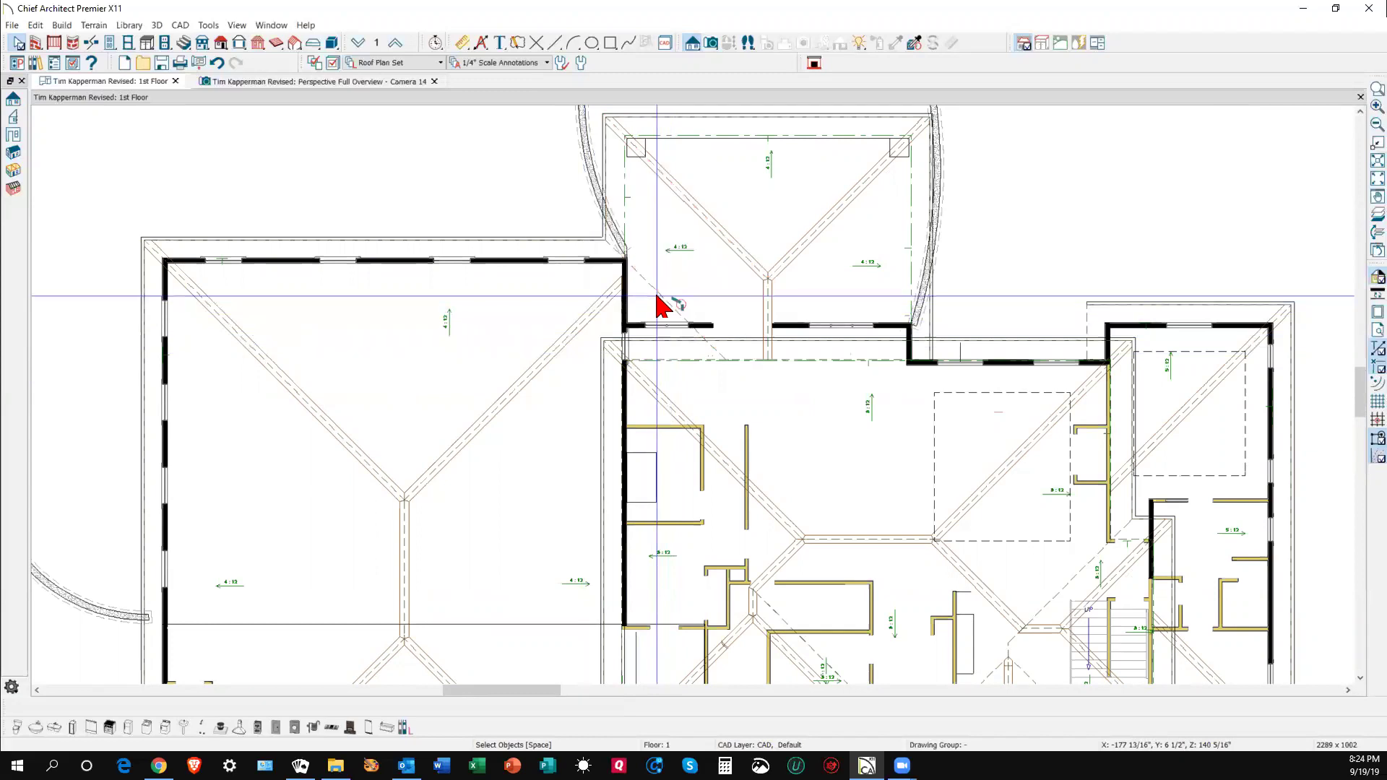
- Show the floor below, pull the hip roof plane's edge back to the wall, and form its corner joint
{"action": "left_click", "coordinate": [663, 307]}
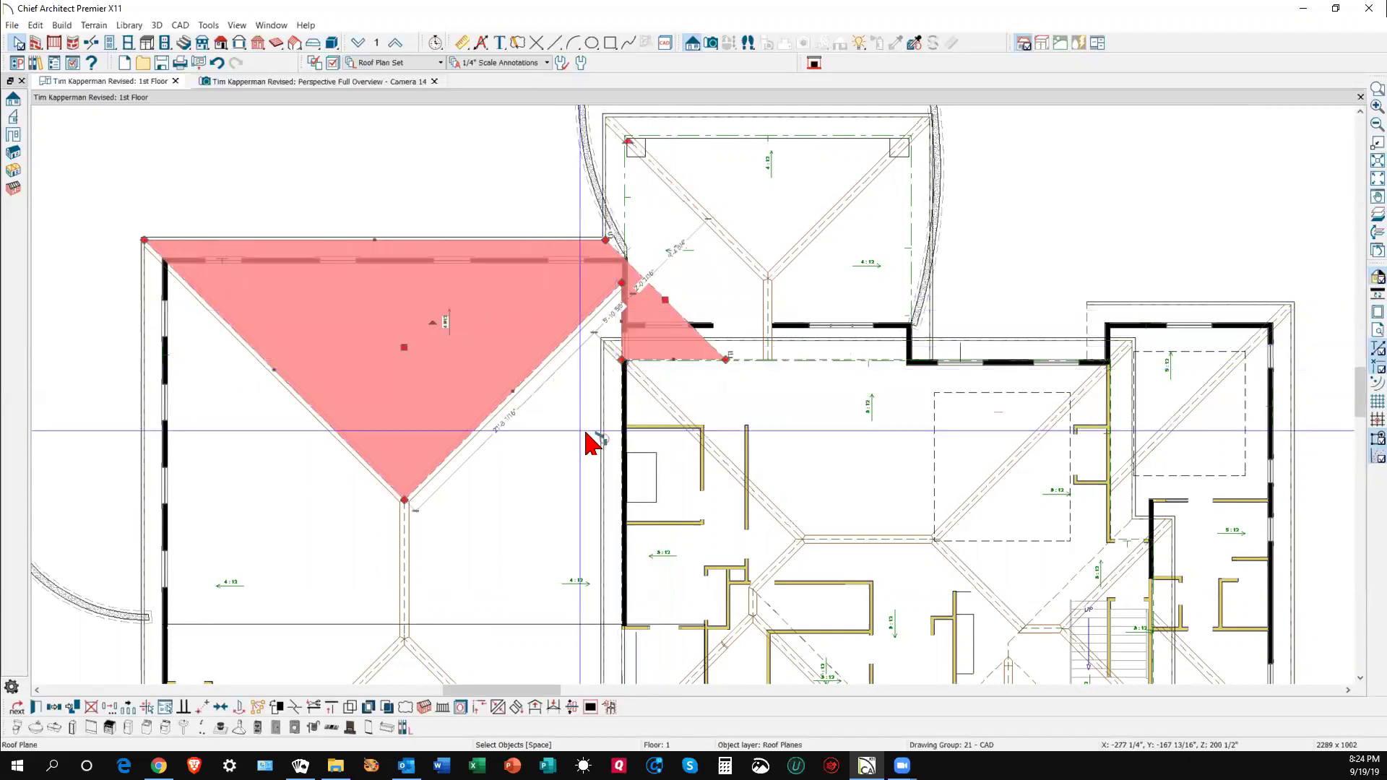
{"action": "scroll", "coordinate": [592, 434], "scroll_direction": "up", "scroll_amount": 2}
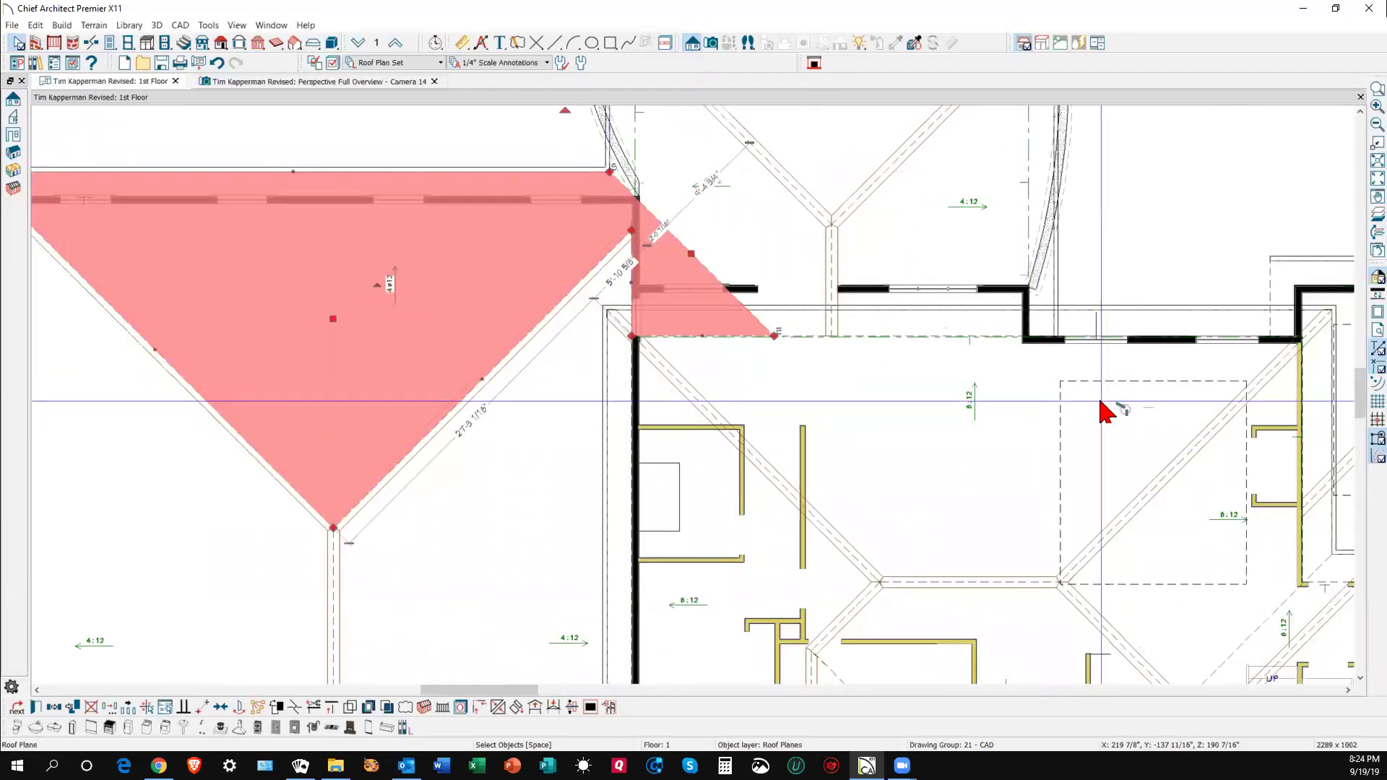
{"action": "left_click", "coordinate": [1370, 215]}
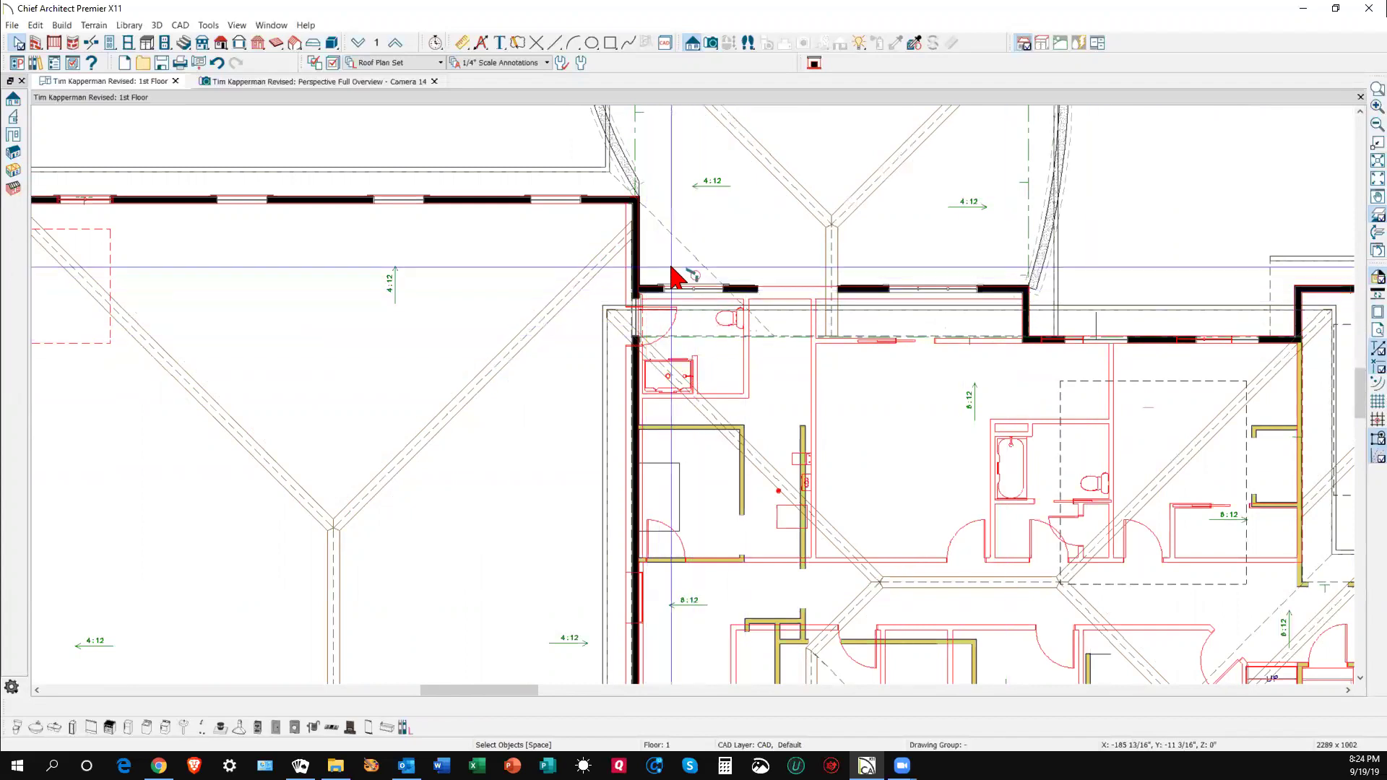
{"action": "left_click", "coordinate": [544, 172]}
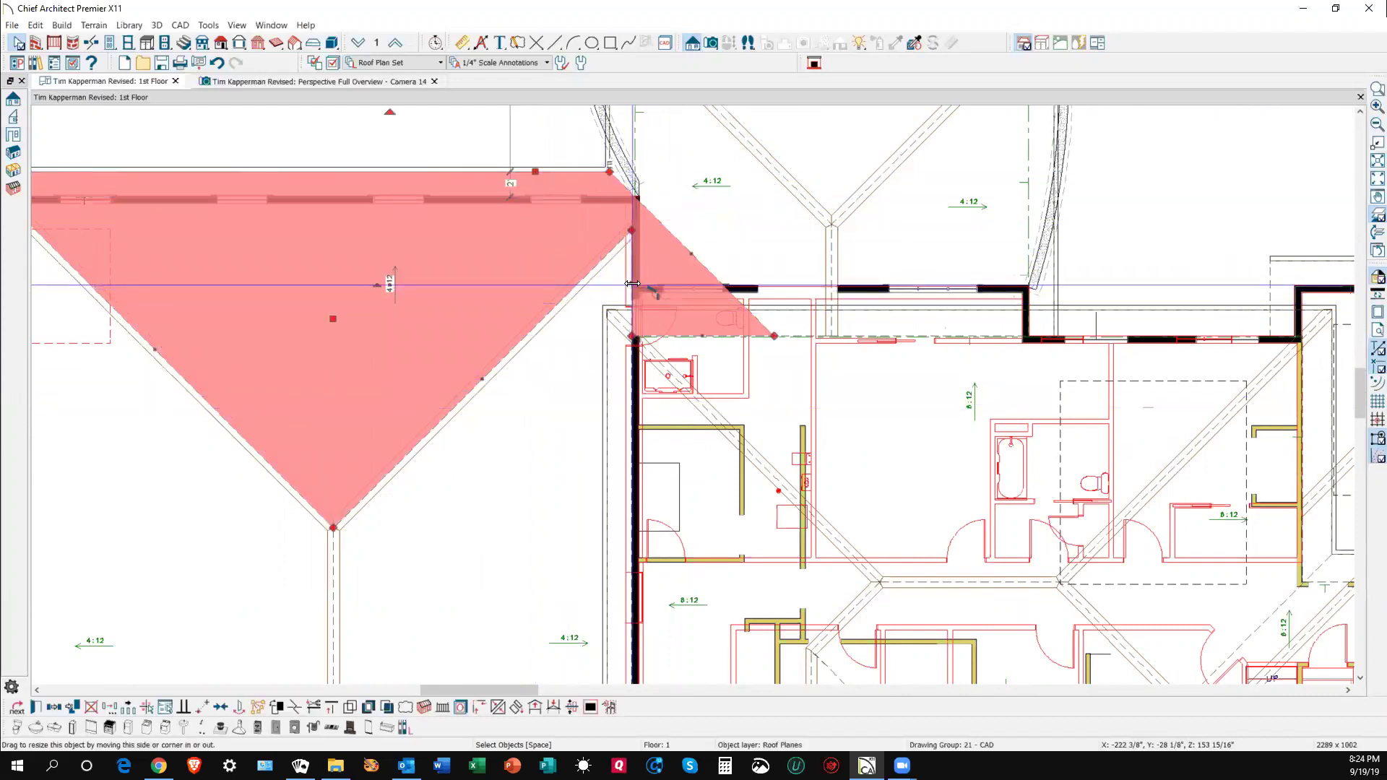
{"action": "left_click_drag", "start_coordinate": [632, 289], "coordinate": [580, 317]}
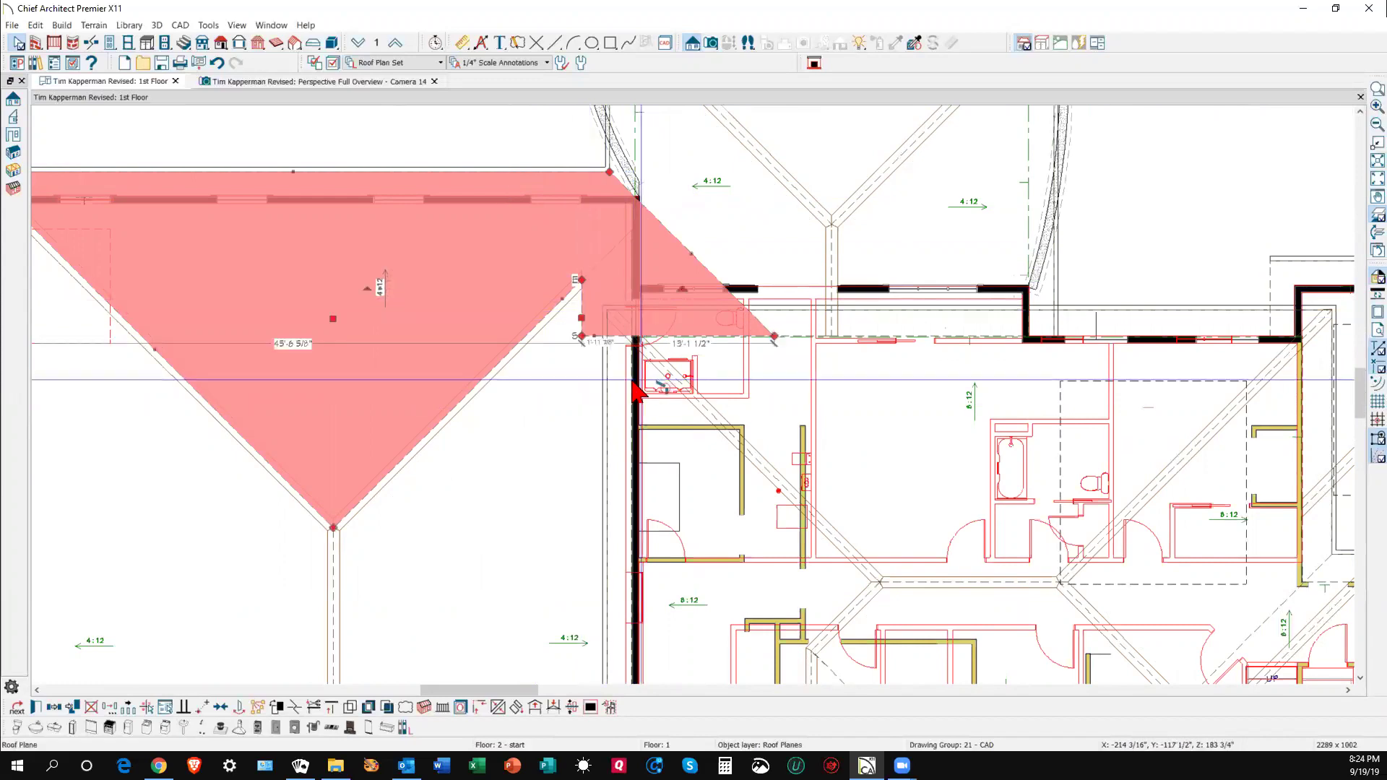
{"action": "scroll", "coordinate": [585, 349], "scroll_direction": "down", "scroll_amount": 1}
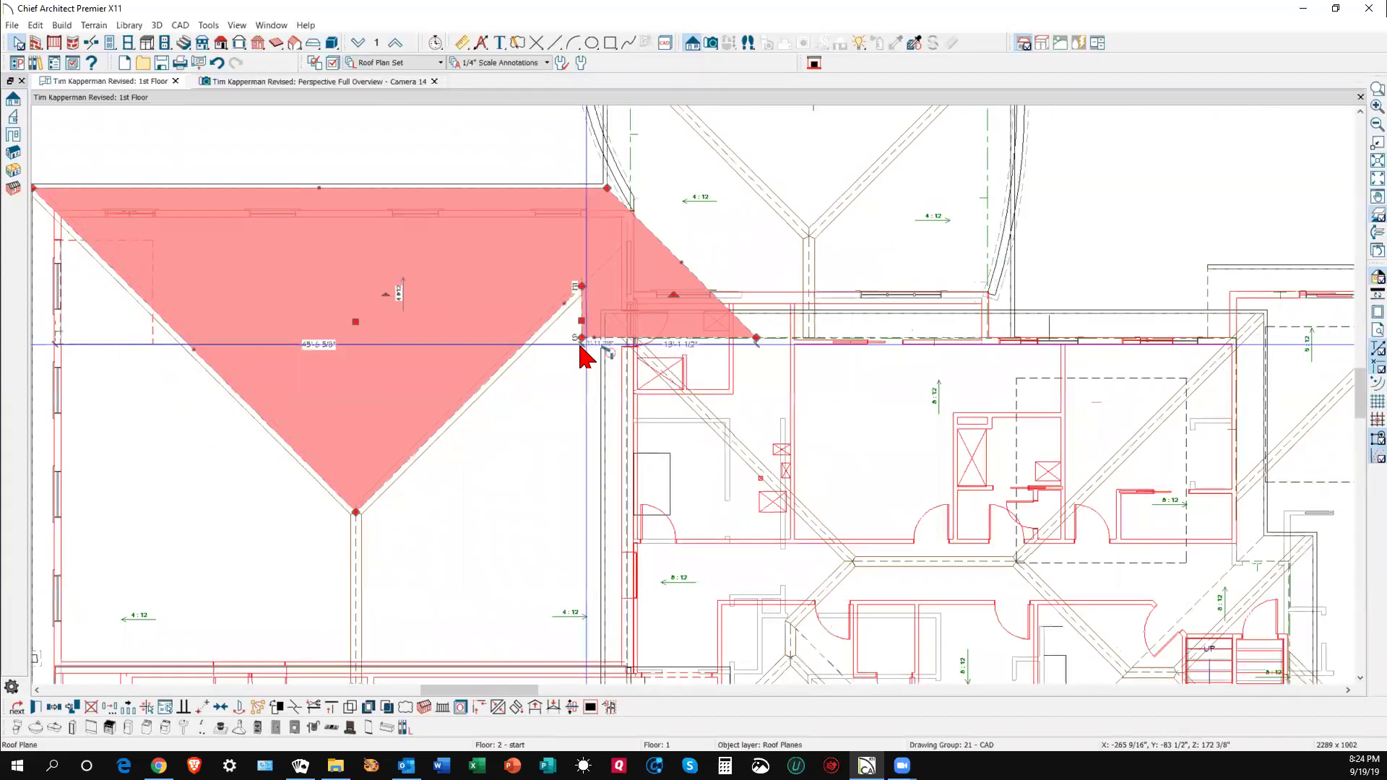
{"action": "left_click", "coordinate": [295, 707]}
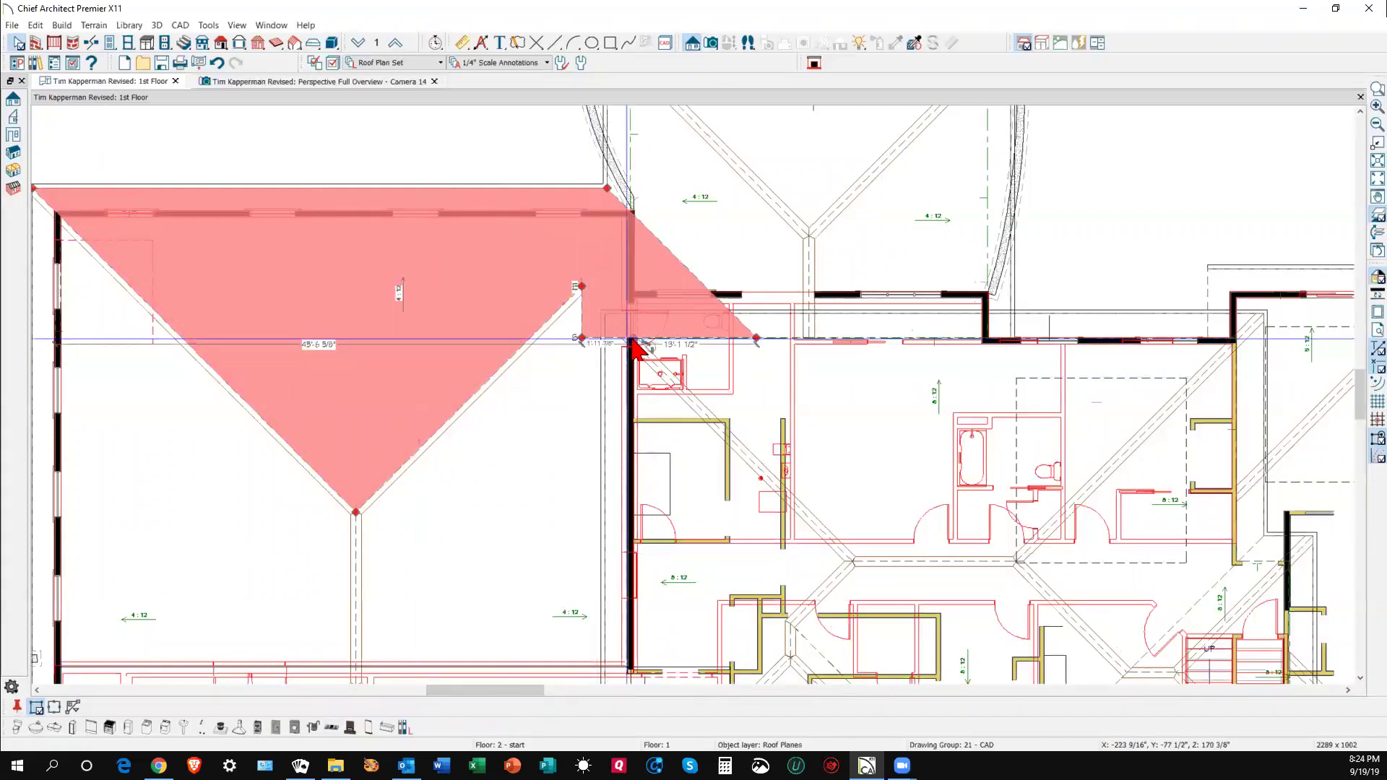
- Review the reshaped hip roof corner in the 3D camera view
{"action": "scroll", "coordinate": [630, 350], "scroll_direction": "up", "scroll_amount": 3}
{"action": "scroll", "coordinate": [623, 344], "scroll_direction": "up", "scroll_amount": 1}
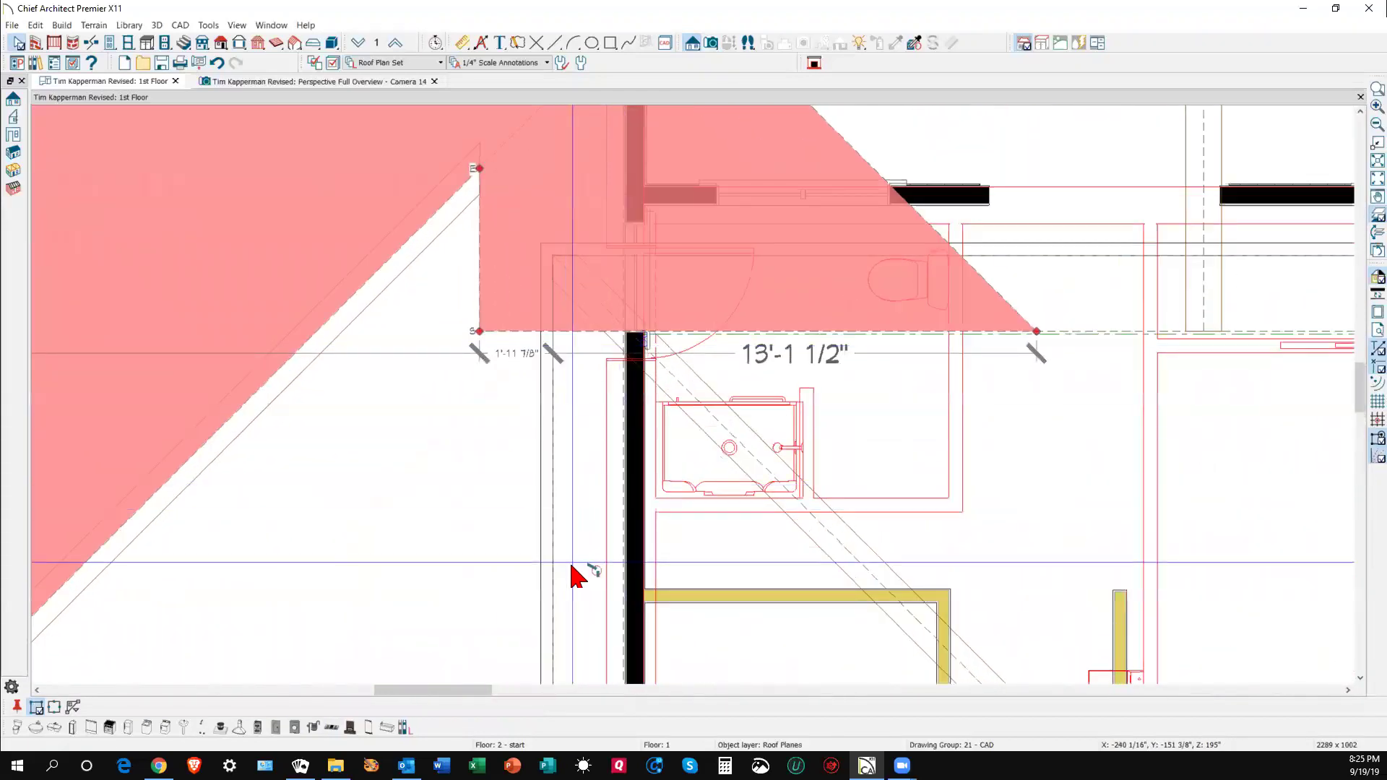
{"action": "scroll", "coordinate": [587, 206], "scroll_direction": "down", "scroll_amount": 2}
{"action": "scroll", "coordinate": [586, 220], "scroll_direction": "down", "scroll_amount": 1}
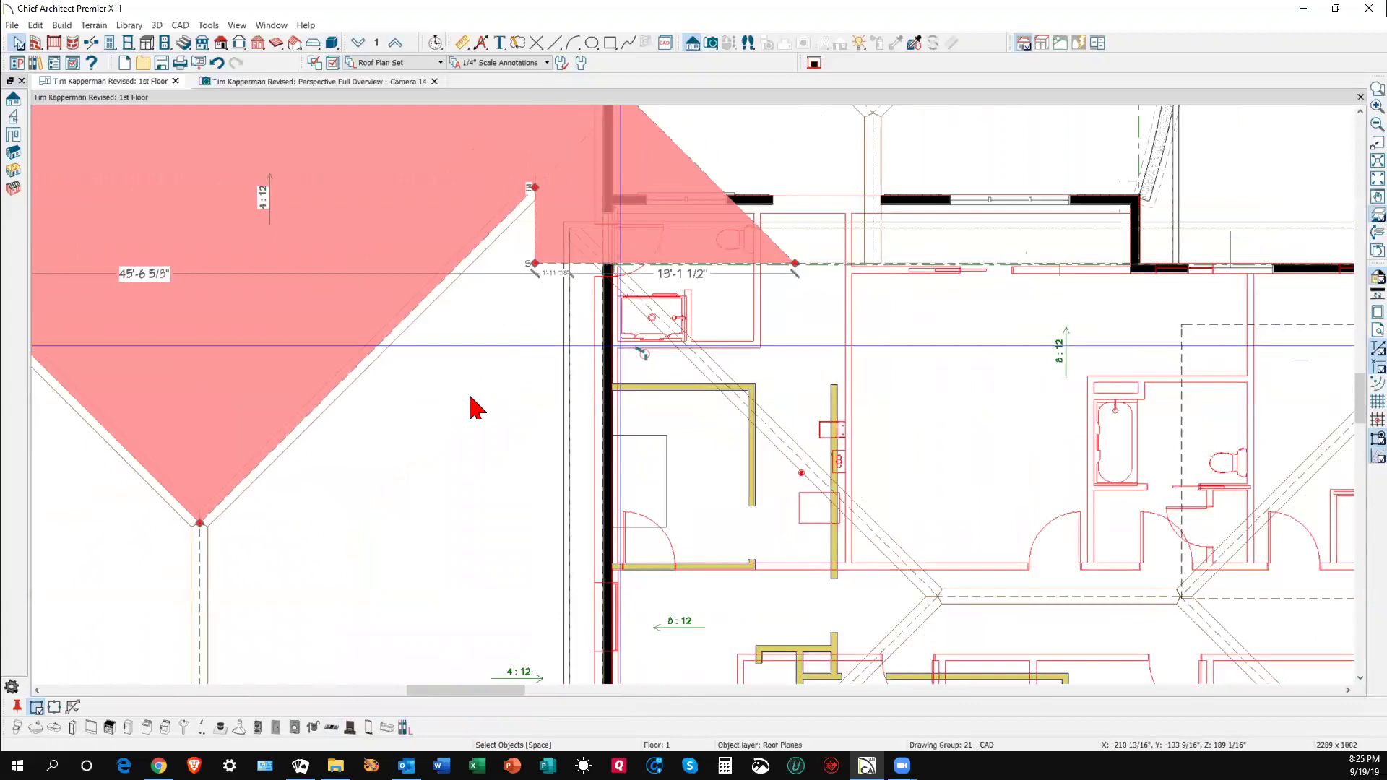
{"action": "key", "text": "ctrl+Tab"}
- Back in the 1st Floor plan, select the wall running past the roof corner to check its position and length
{"action": "left_click", "coordinate": [915, 185]}
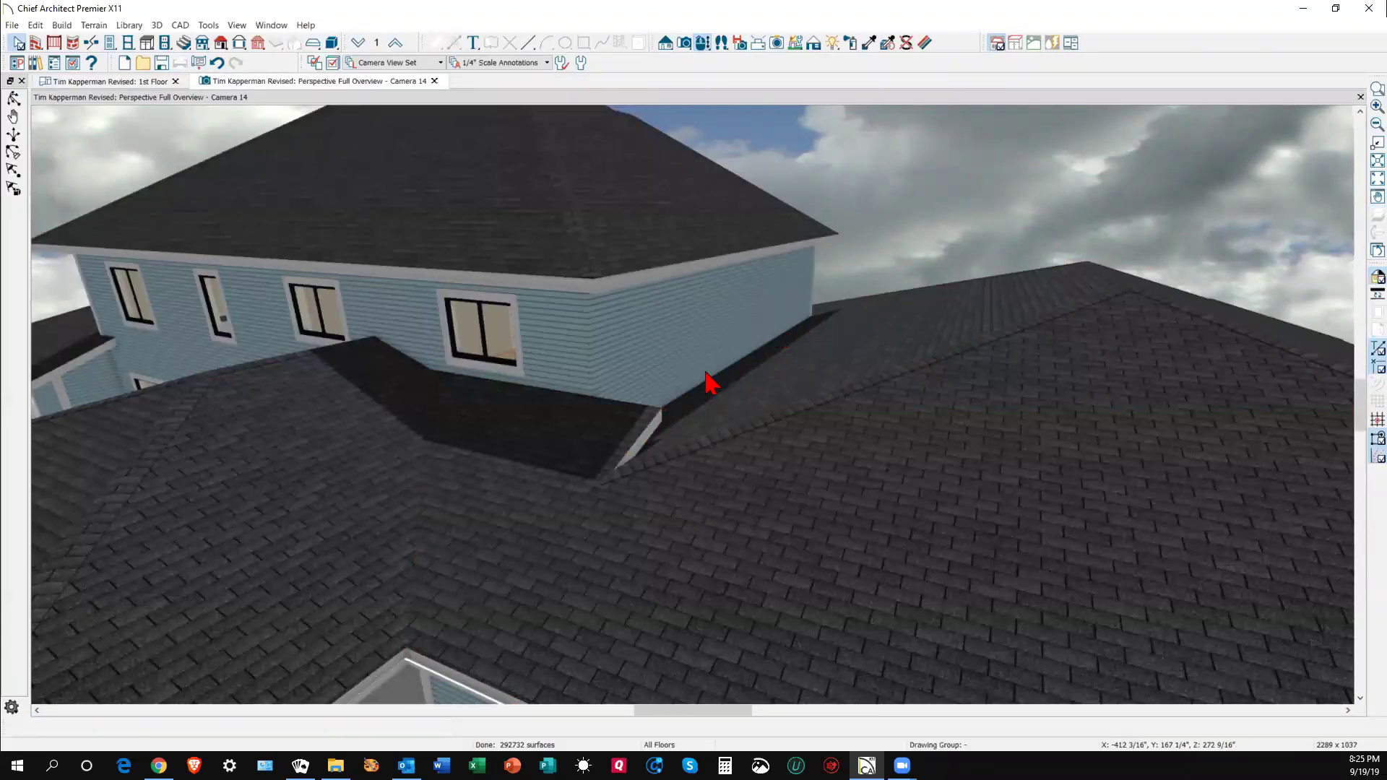
{"action": "key", "text": "ctrl+Tab"}
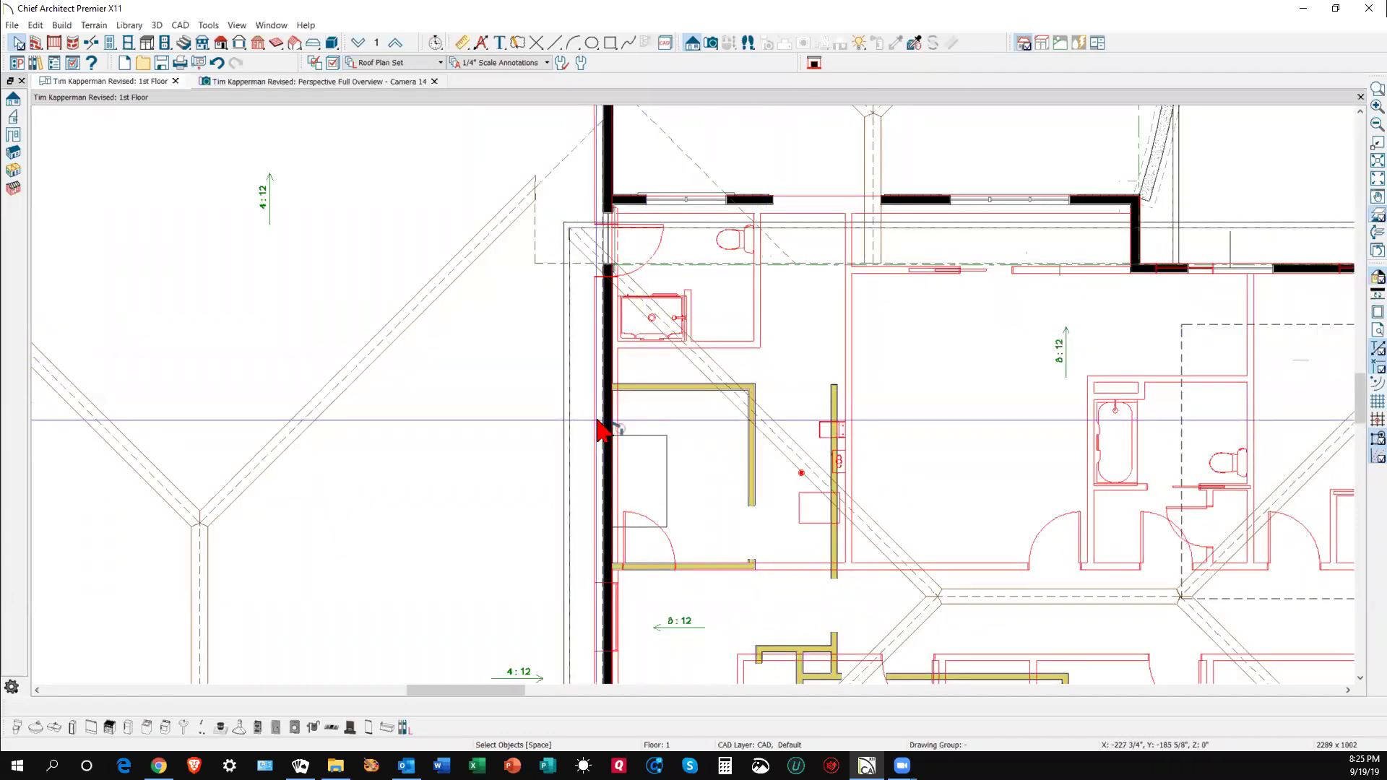
{"action": "left_click", "coordinate": [611, 444]}
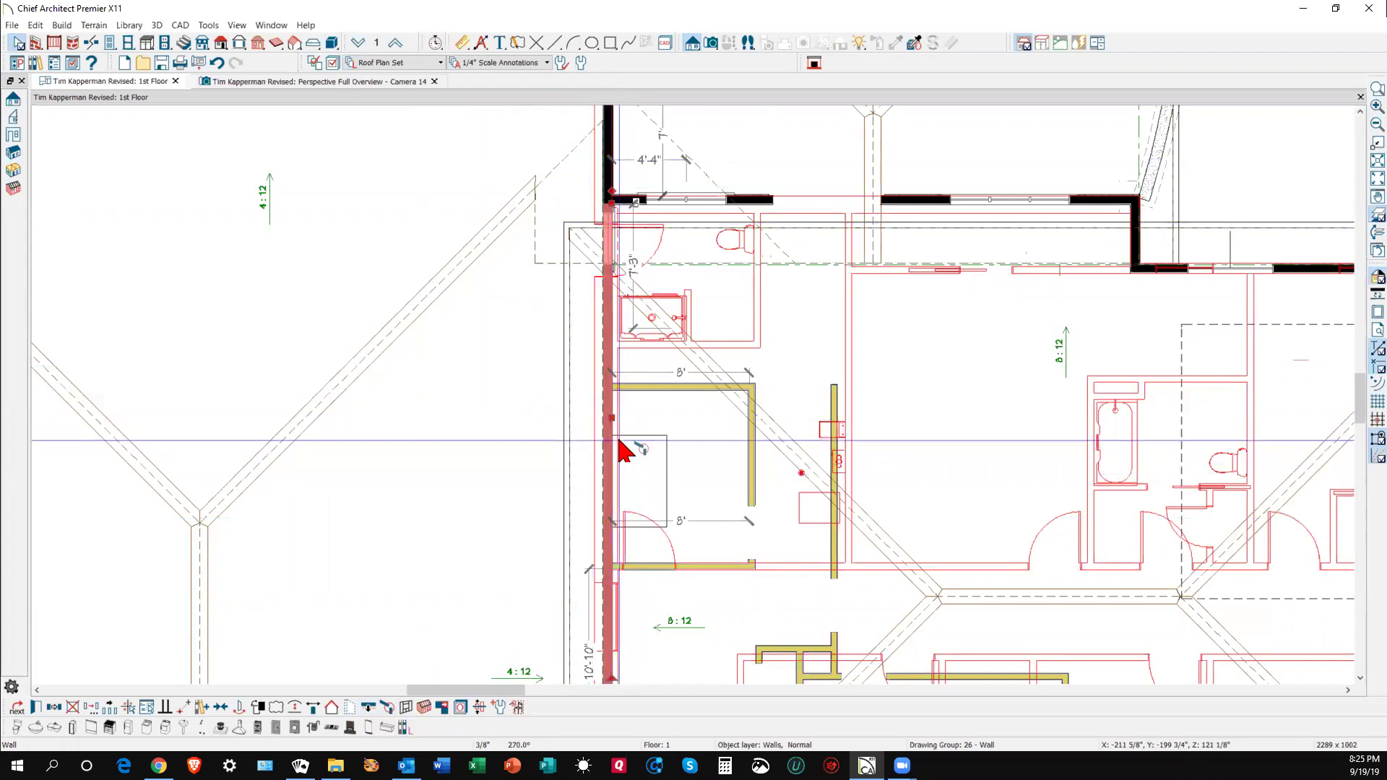
- Form the hip plane's corner joint and drag its lower edge down along the wall into a sloped wedge
{"action": "left_click", "coordinate": [554, 290]}
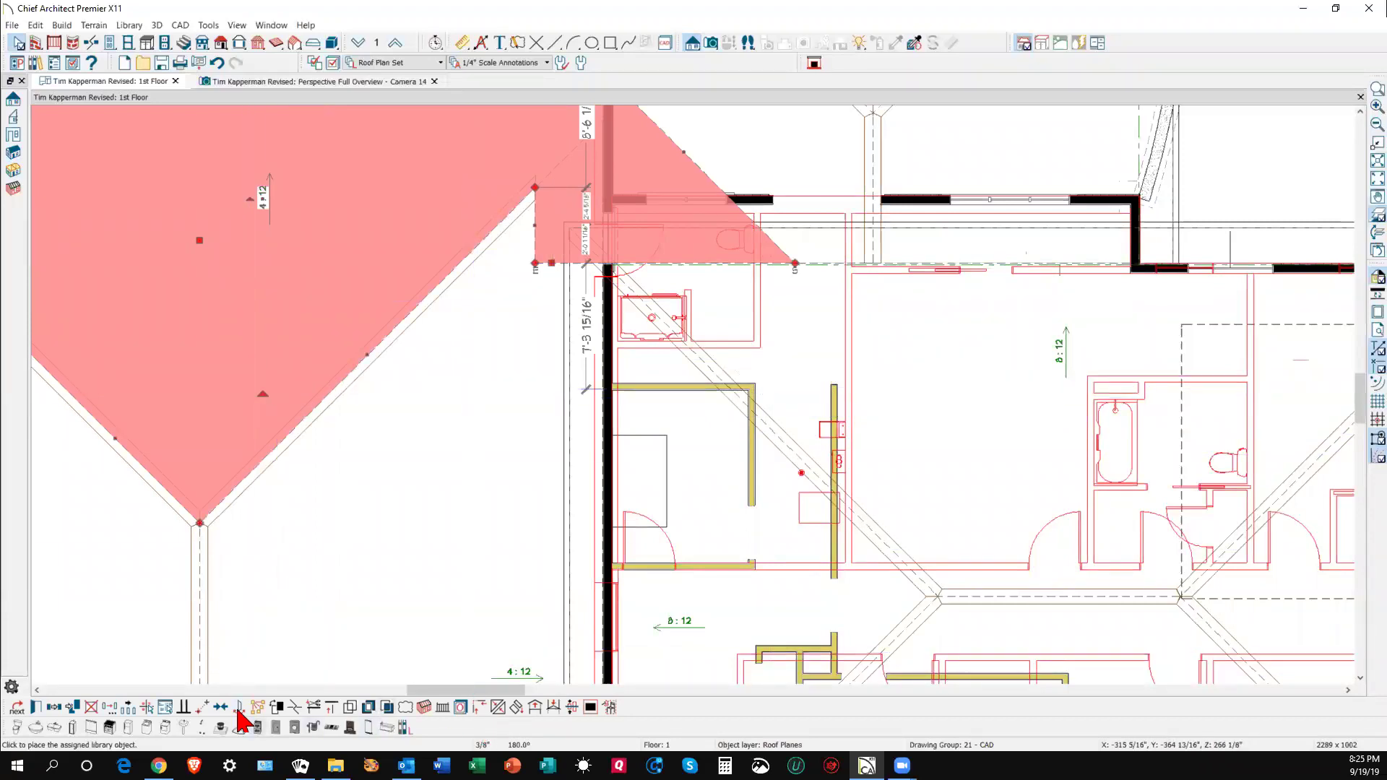
{"action": "left_click", "coordinate": [294, 707]}
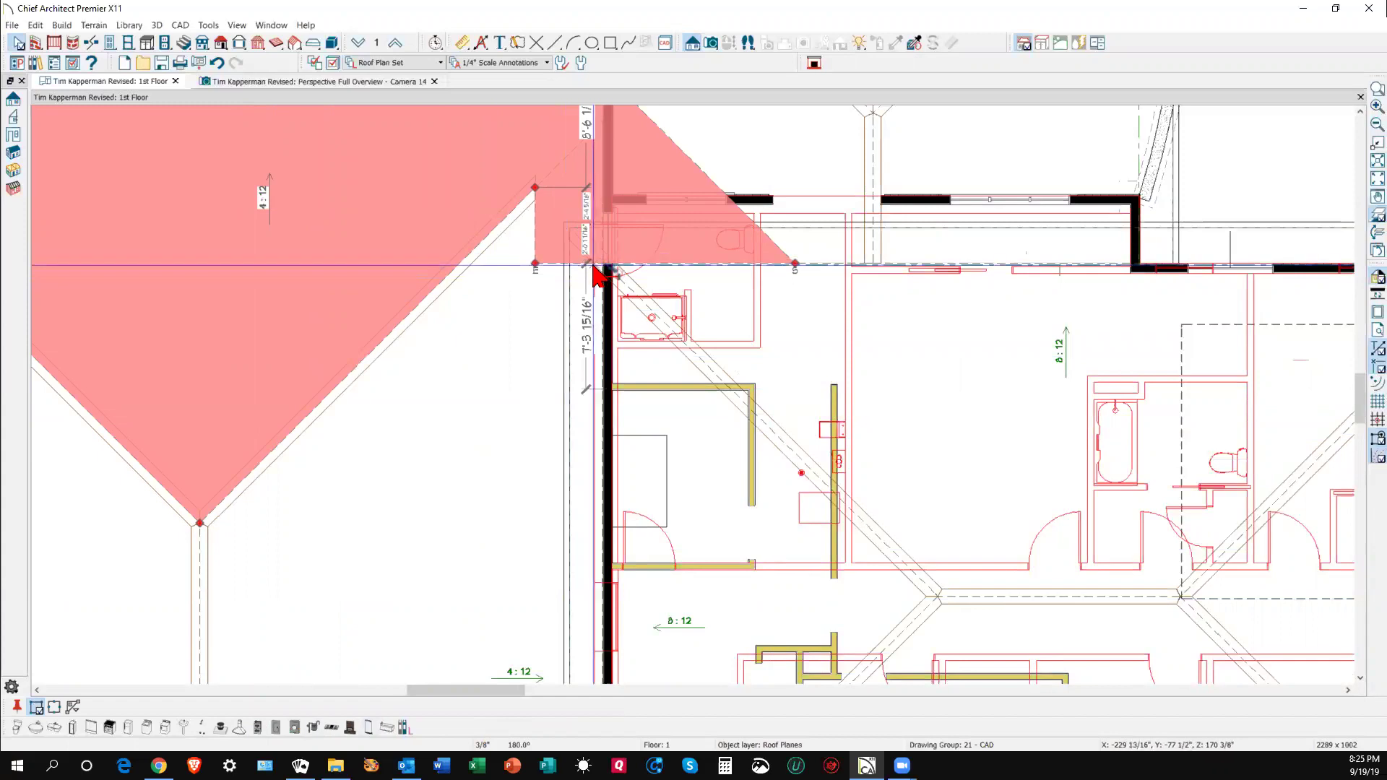
{"action": "left_click", "coordinate": [618, 328]}
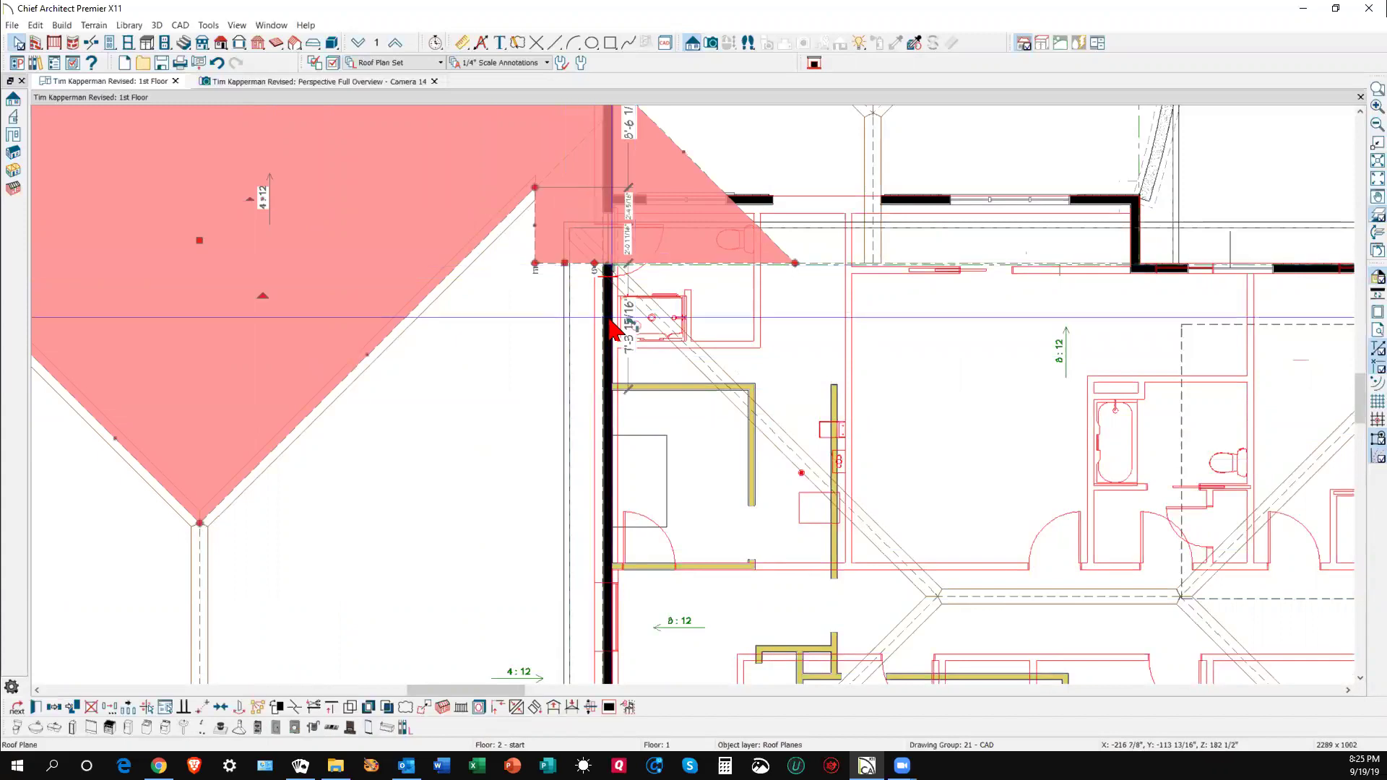
{"action": "left_click_drag", "start_coordinate": [564, 264], "coordinate": [421, 505]}
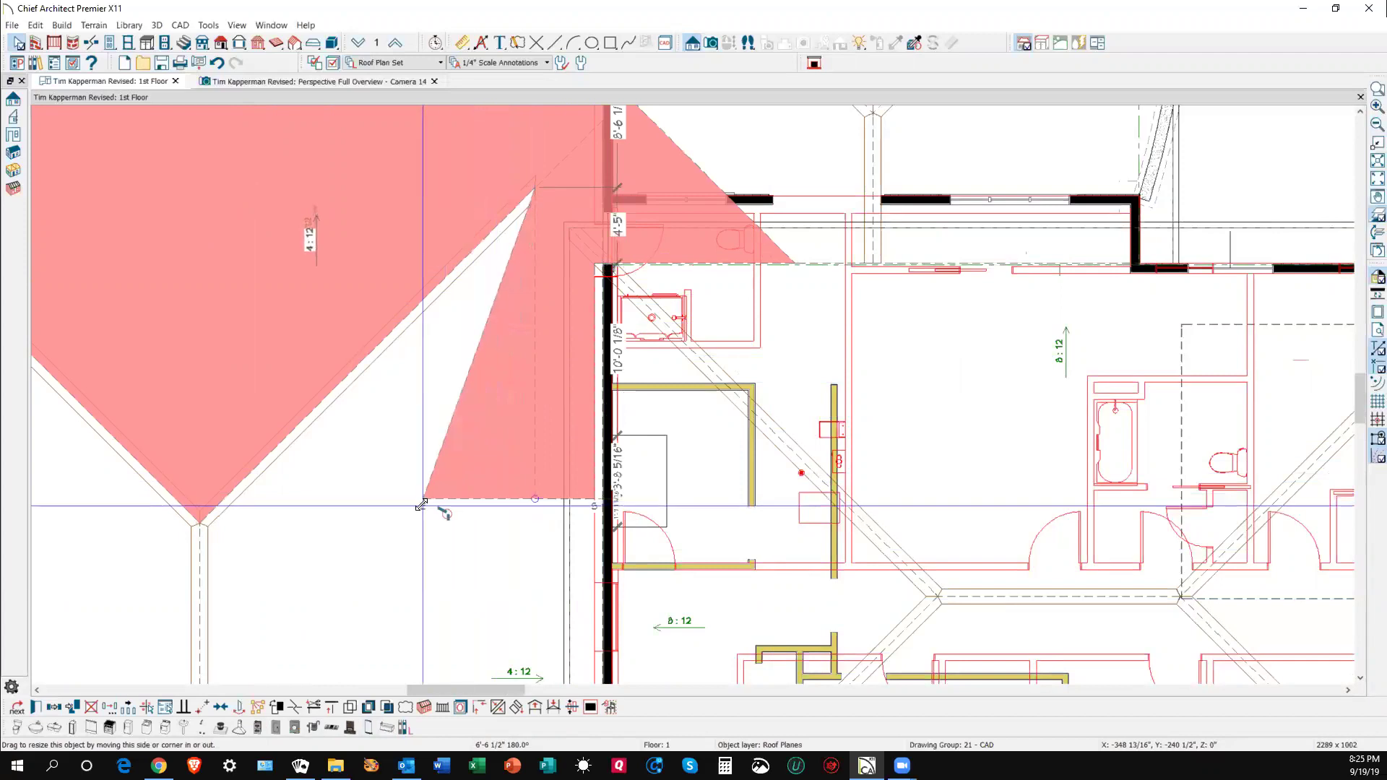
{"action": "scroll", "coordinate": [687, 404], "scroll_direction": "down", "scroll_amount": 5}
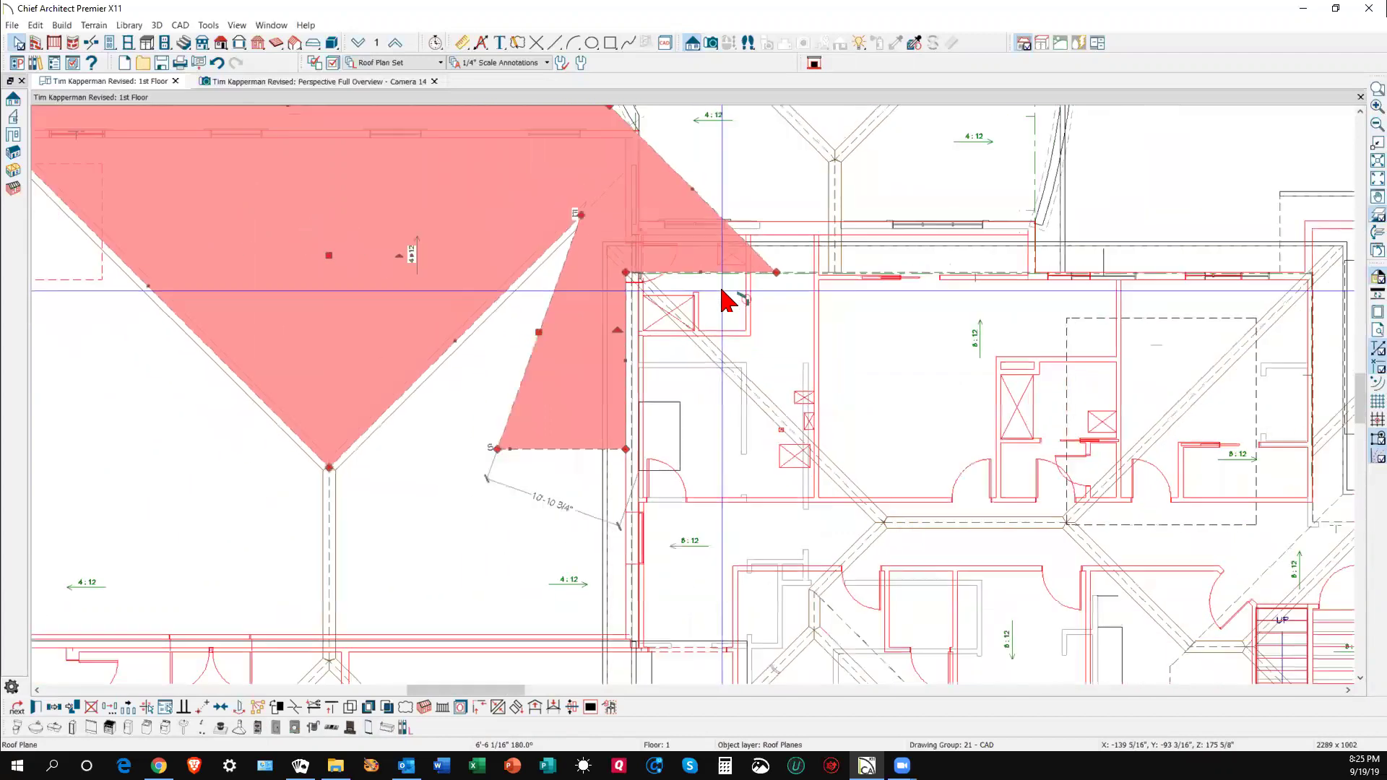
{"action": "key", "text": "Escape"}
{"action": "scroll", "coordinate": [646, 333], "scroll_direction": "down", "scroll_amount": 2}
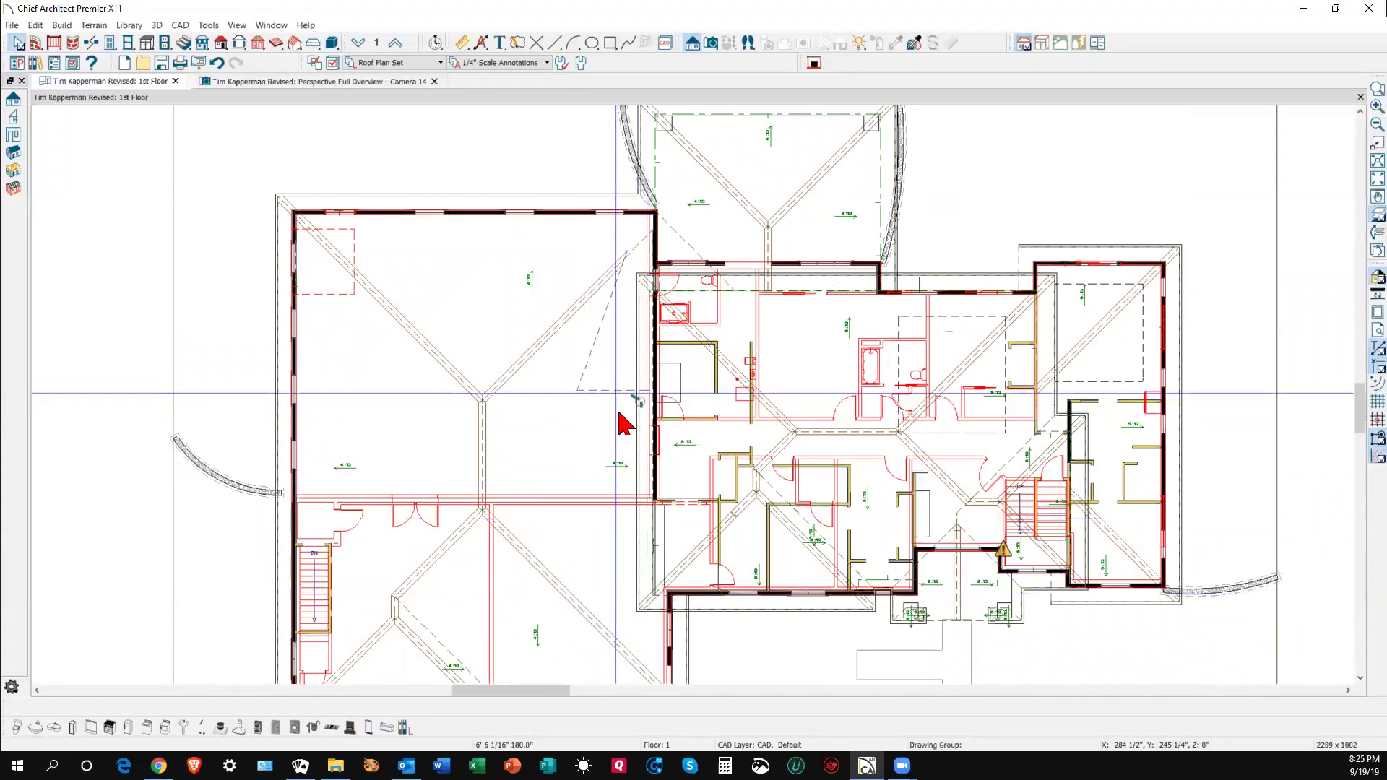
- In 3D, stretch the cricket plane's upper corner and edge so it joins the adjacent roof
{"action": "key", "text": "ctrl+Tab"}
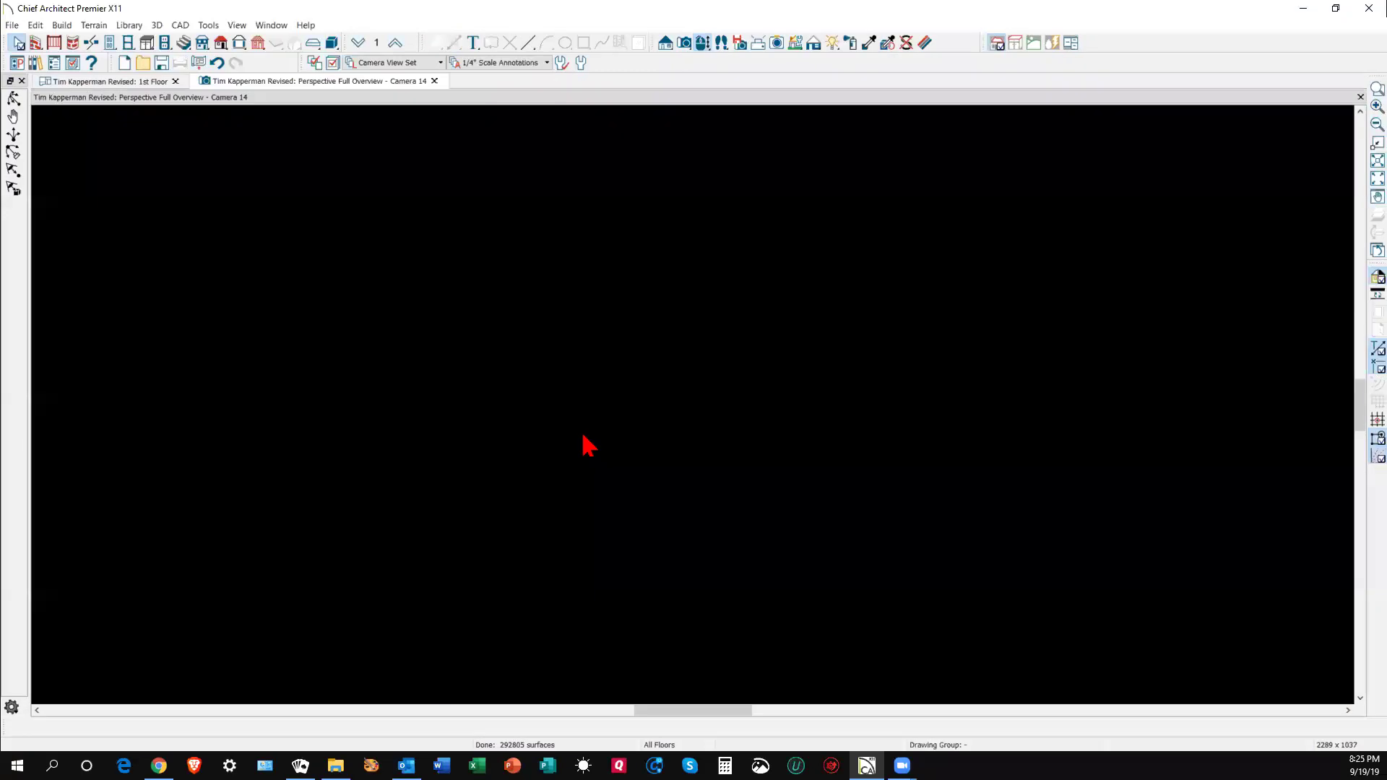
{"action": "left_click", "coordinate": [582, 442]}
{"action": "left_click", "coordinate": [898, 195]}
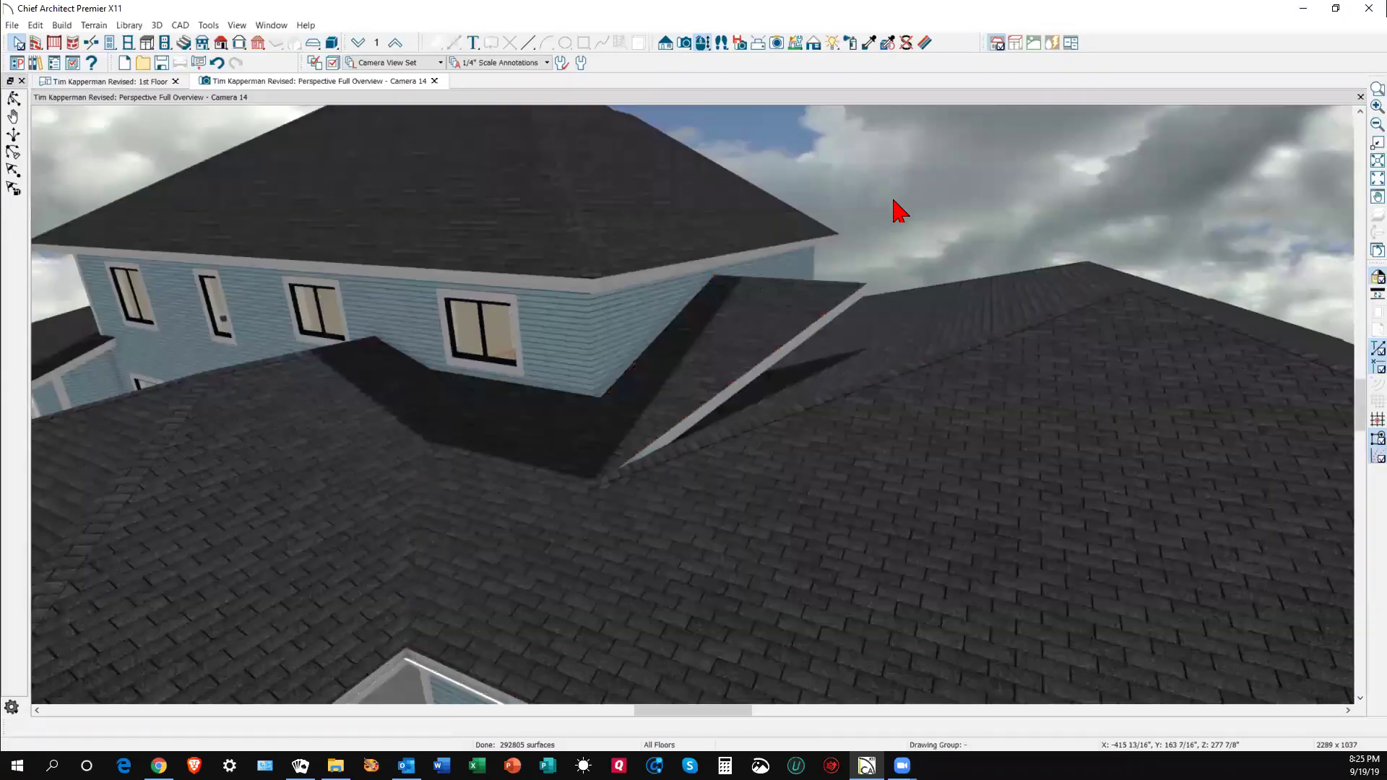
{"action": "left_click", "coordinate": [843, 311]}
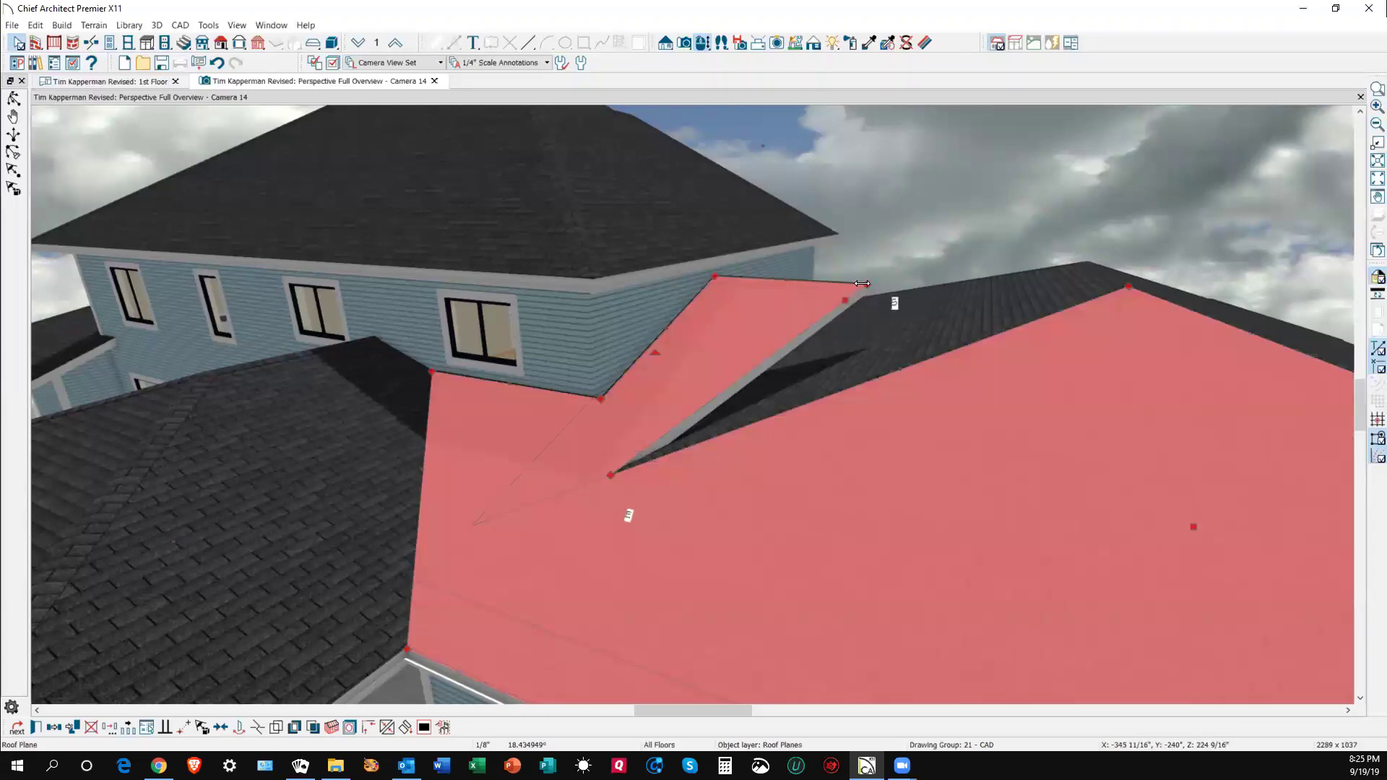
{"action": "left_click_drag", "start_coordinate": [868, 289], "coordinate": [994, 312]}
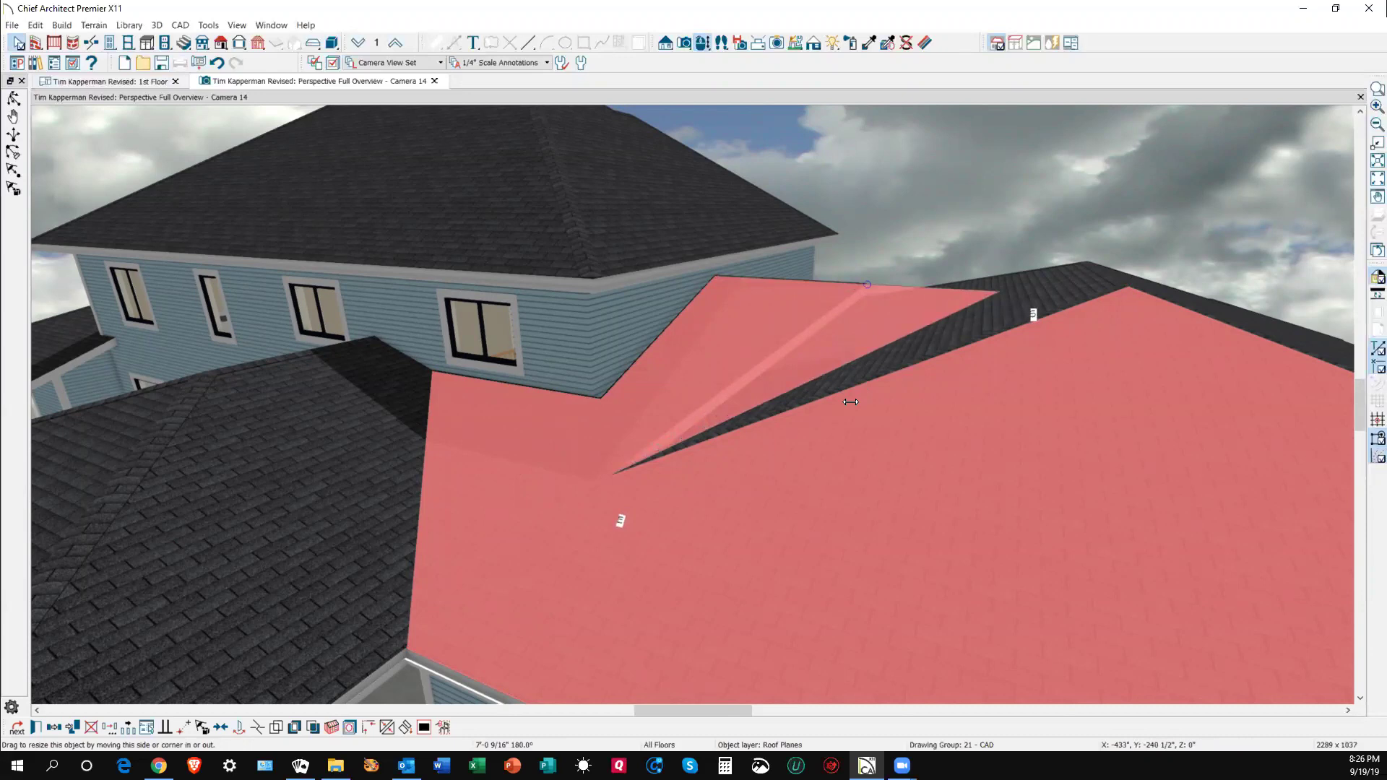
{"action": "left_click_drag", "start_coordinate": [850, 401], "coordinate": [857, 406]}
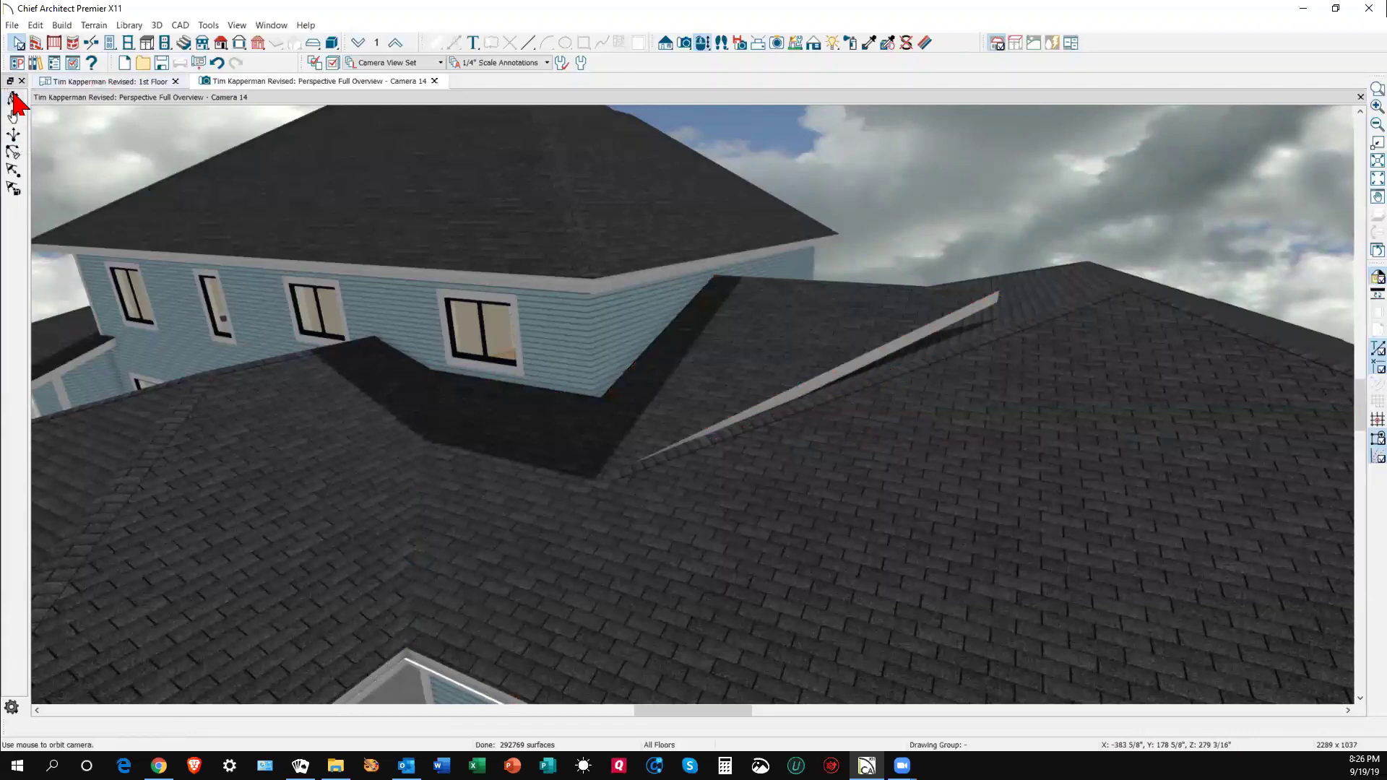
- Orbit around the cricket roof to inspect how the upper and lower roofs meet
{"action": "left_click_drag", "start_coordinate": [666, 341], "coordinate": [597, 358]}
{"action": "scroll", "coordinate": [588, 347], "scroll_direction": "up", "scroll_amount": 6}
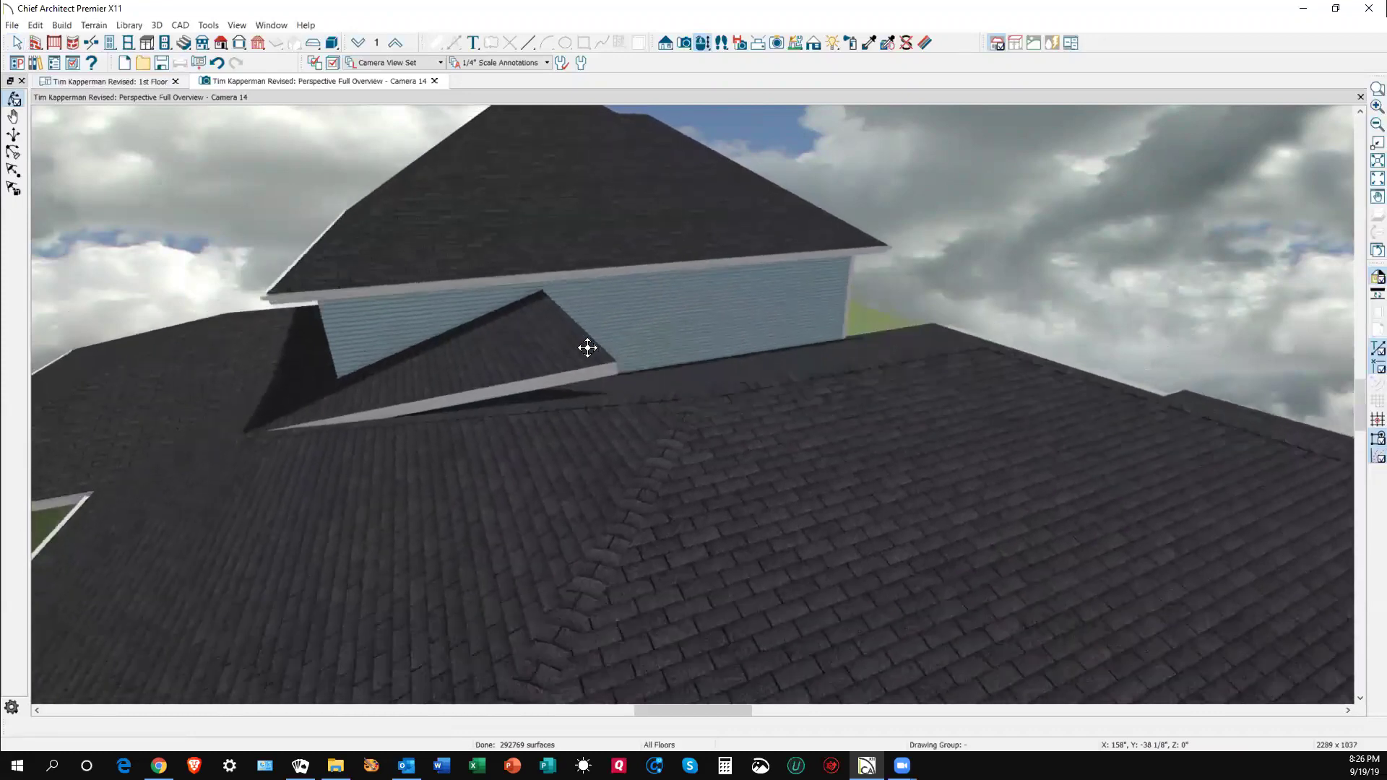
{"action": "left_click_drag", "start_coordinate": [579, 331], "coordinate": [635, 382]}
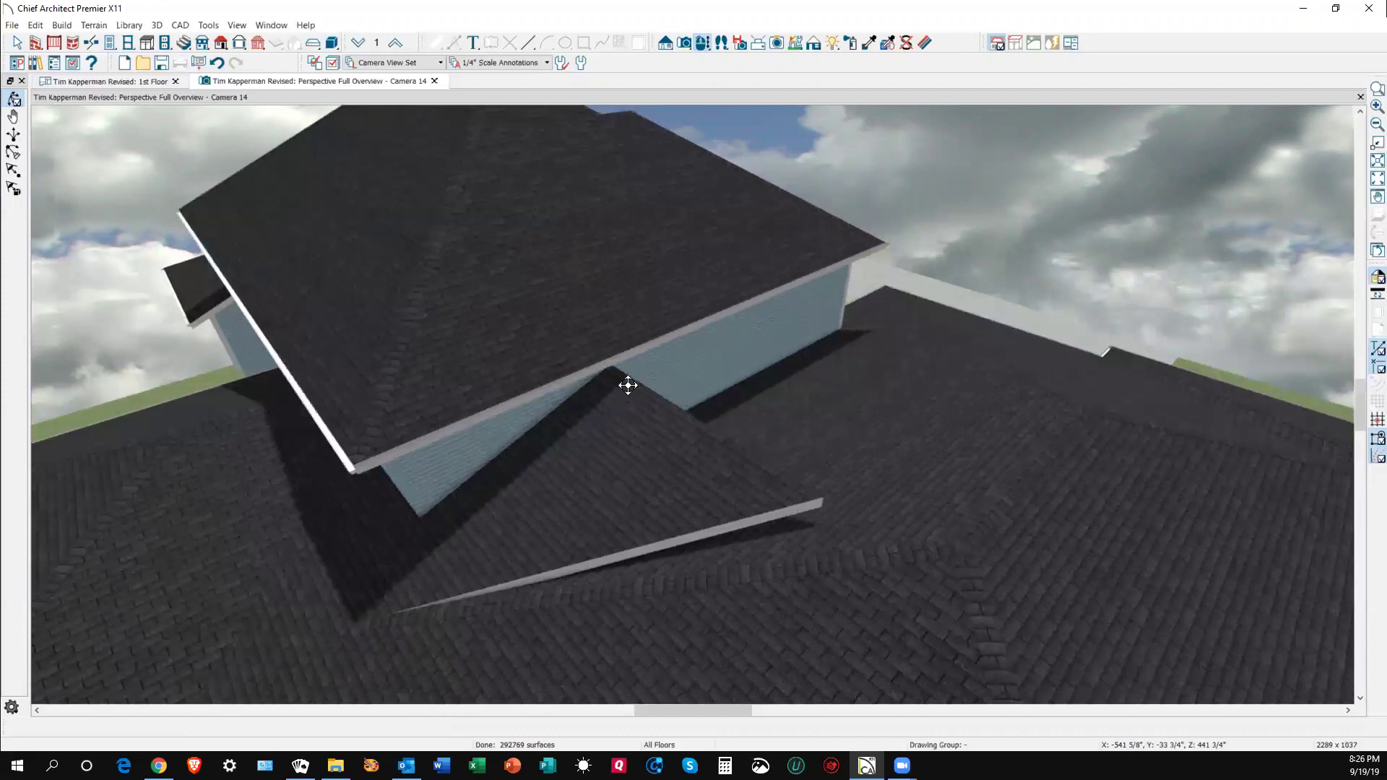
{"action": "key", "text": "ctrl+Tab"}
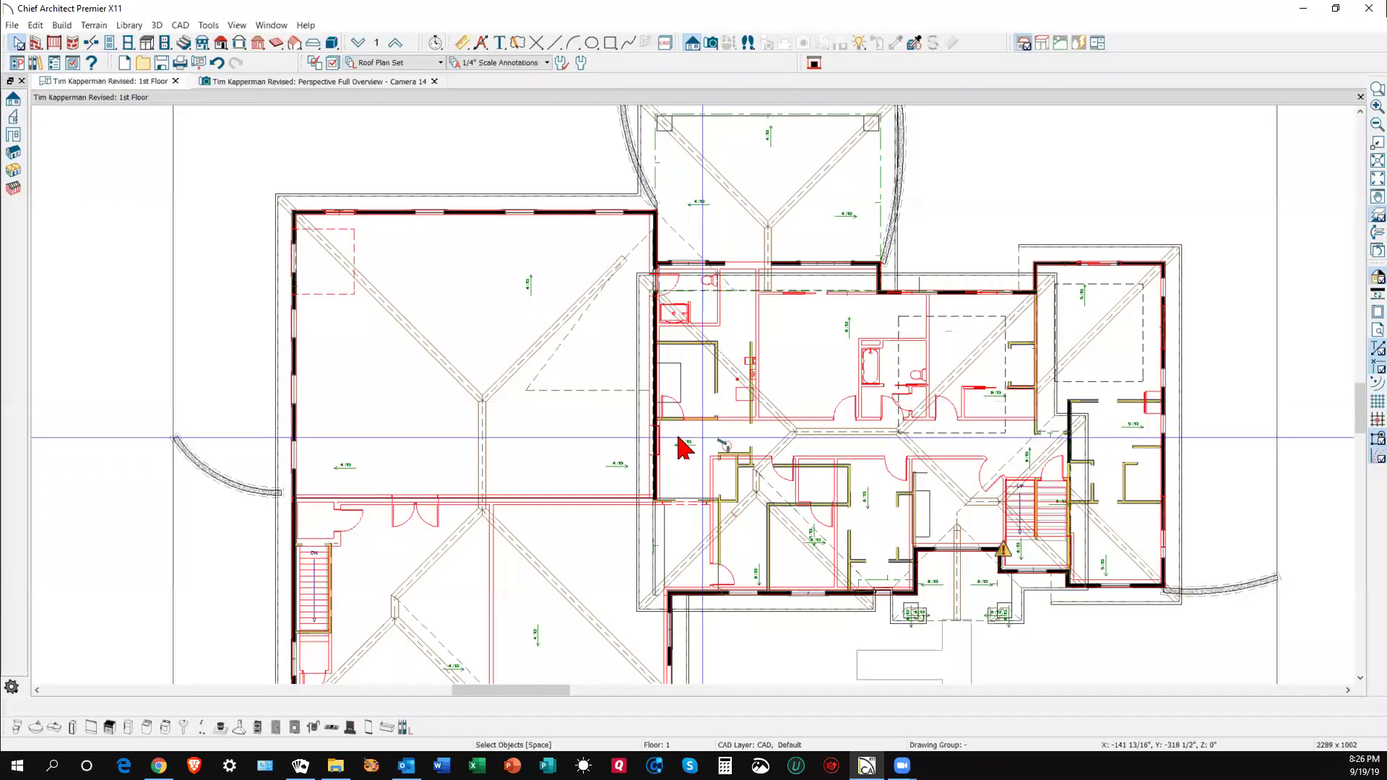
- Drag the wall-side hip plane's upper corner down along the wall, leaving a smaller triangular plane
{"action": "left_click", "coordinate": [549, 197]}
{"action": "scroll", "coordinate": [545, 190], "scroll_direction": "down", "scroll_amount": 2}
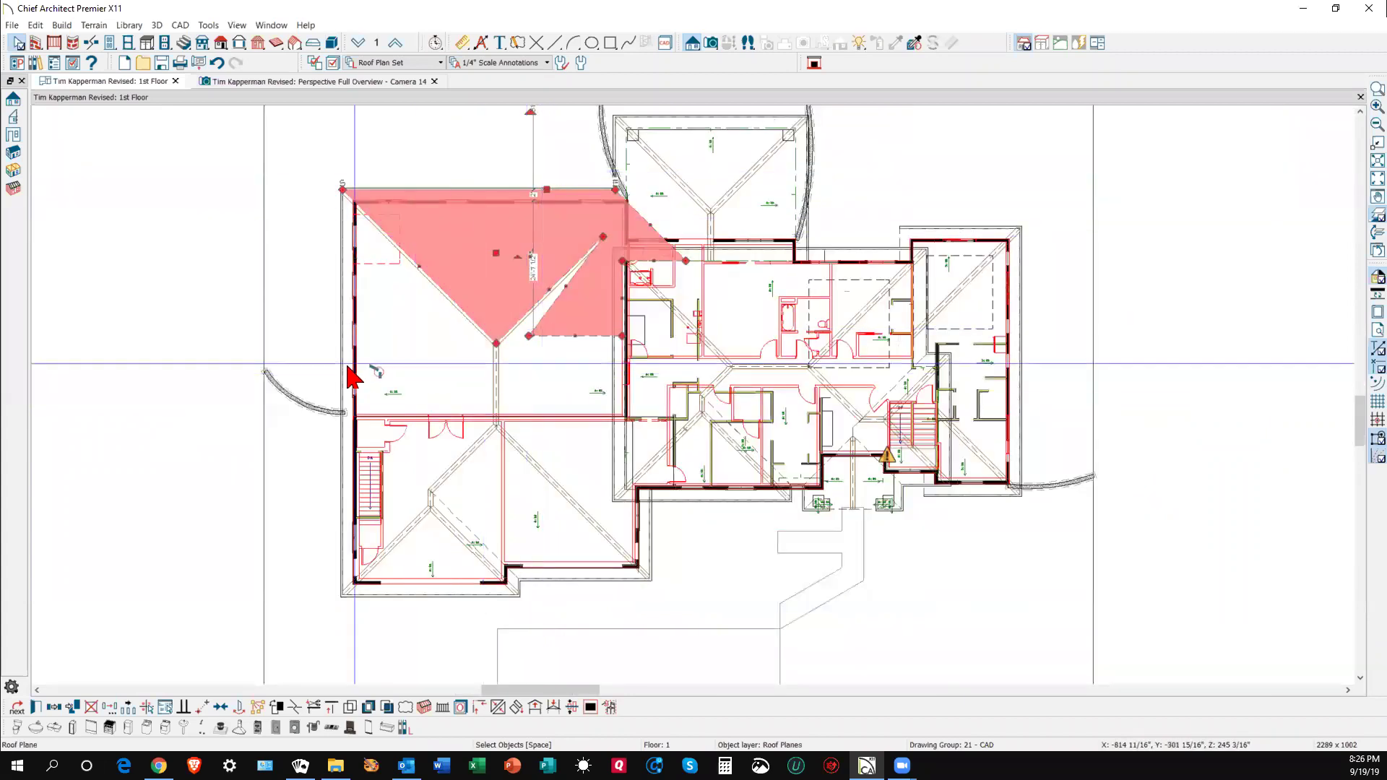
{"action": "left_click", "coordinate": [650, 546]}
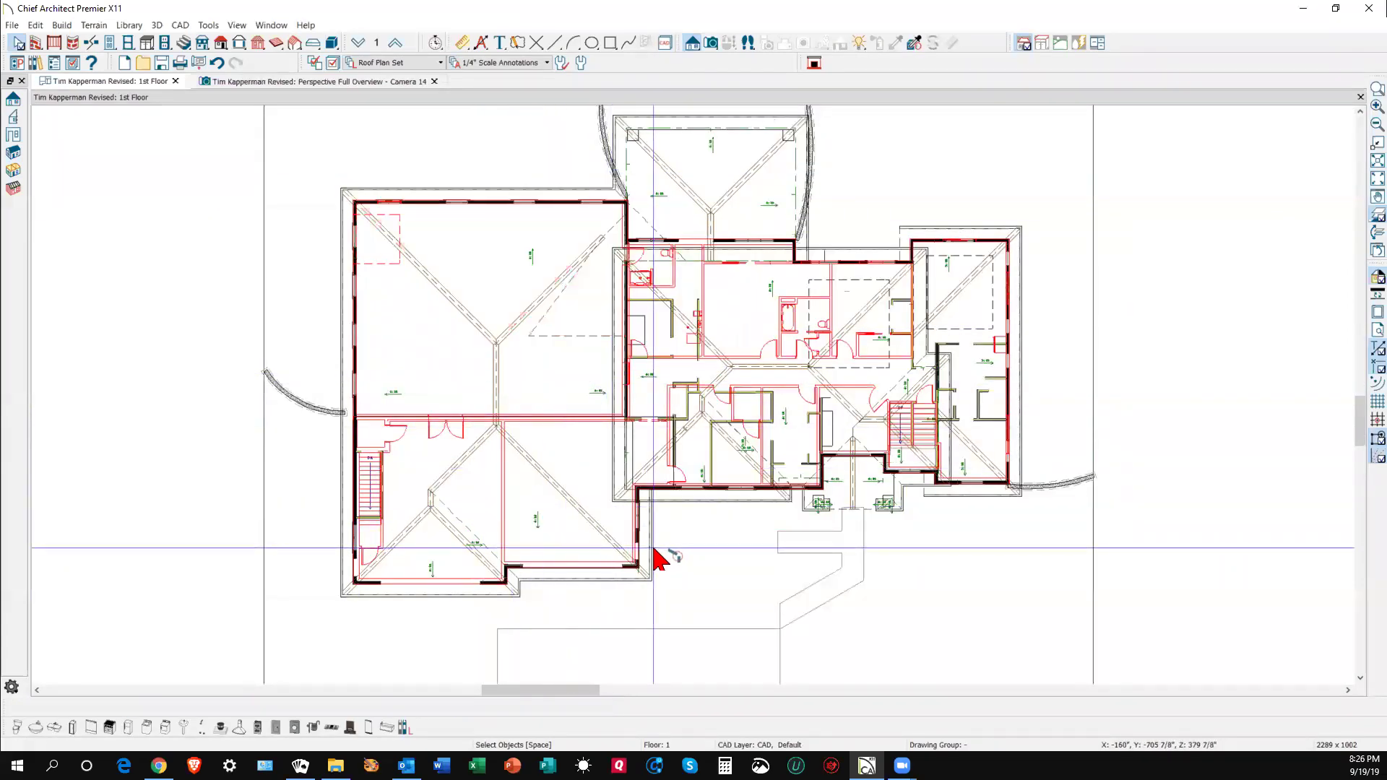
{"action": "scroll", "coordinate": [597, 248], "scroll_direction": "up", "scroll_amount": 3}
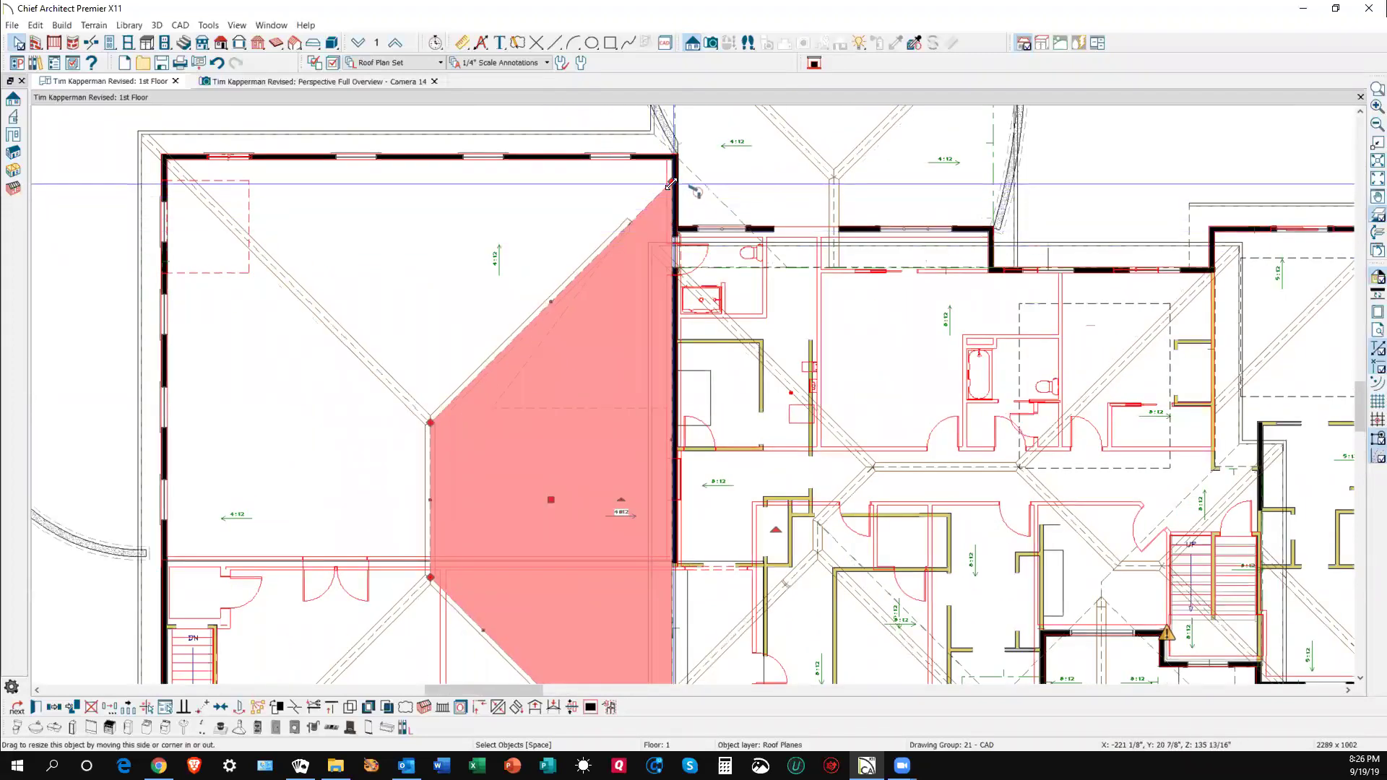
{"action": "left_click_drag", "start_coordinate": [659, 240], "coordinate": [669, 666]}
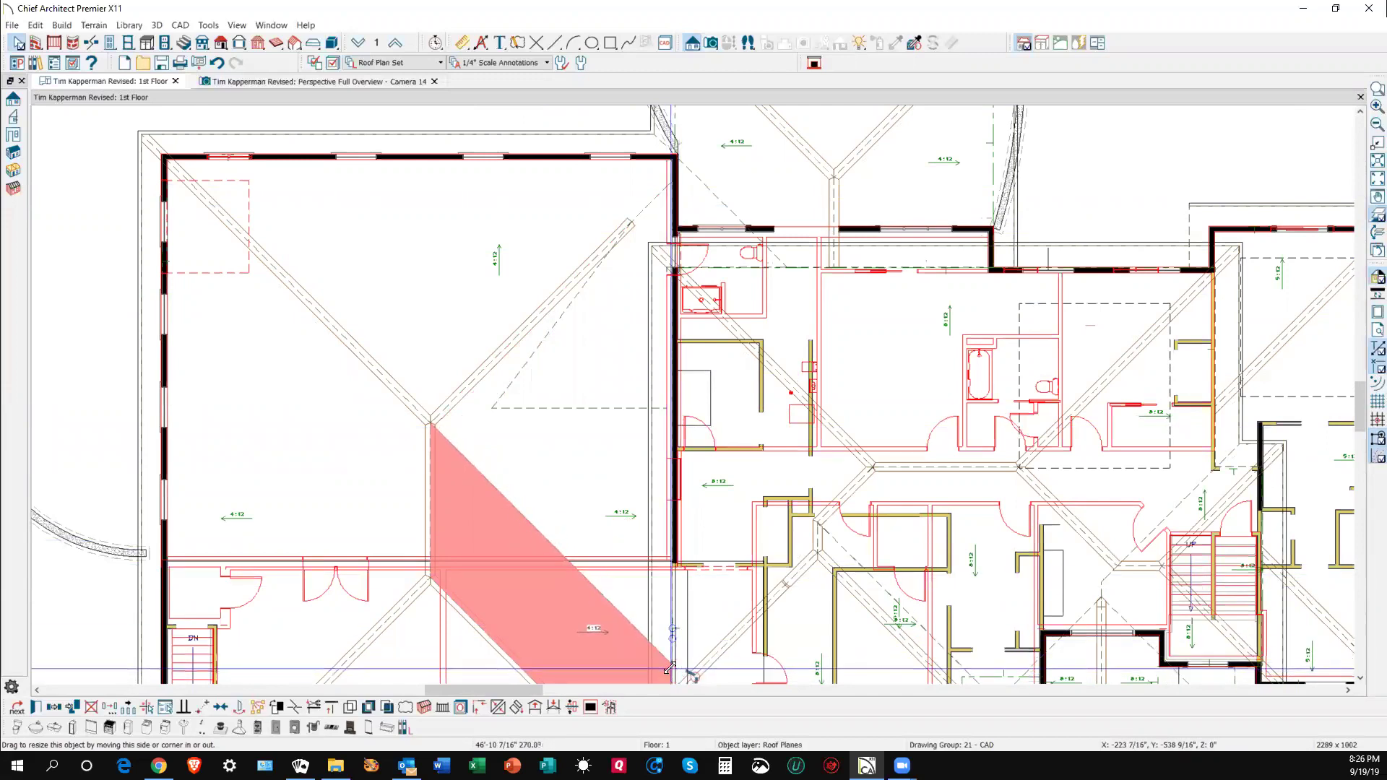
{"action": "scroll", "coordinate": [699, 605], "scroll_direction": "down", "scroll_amount": 2}
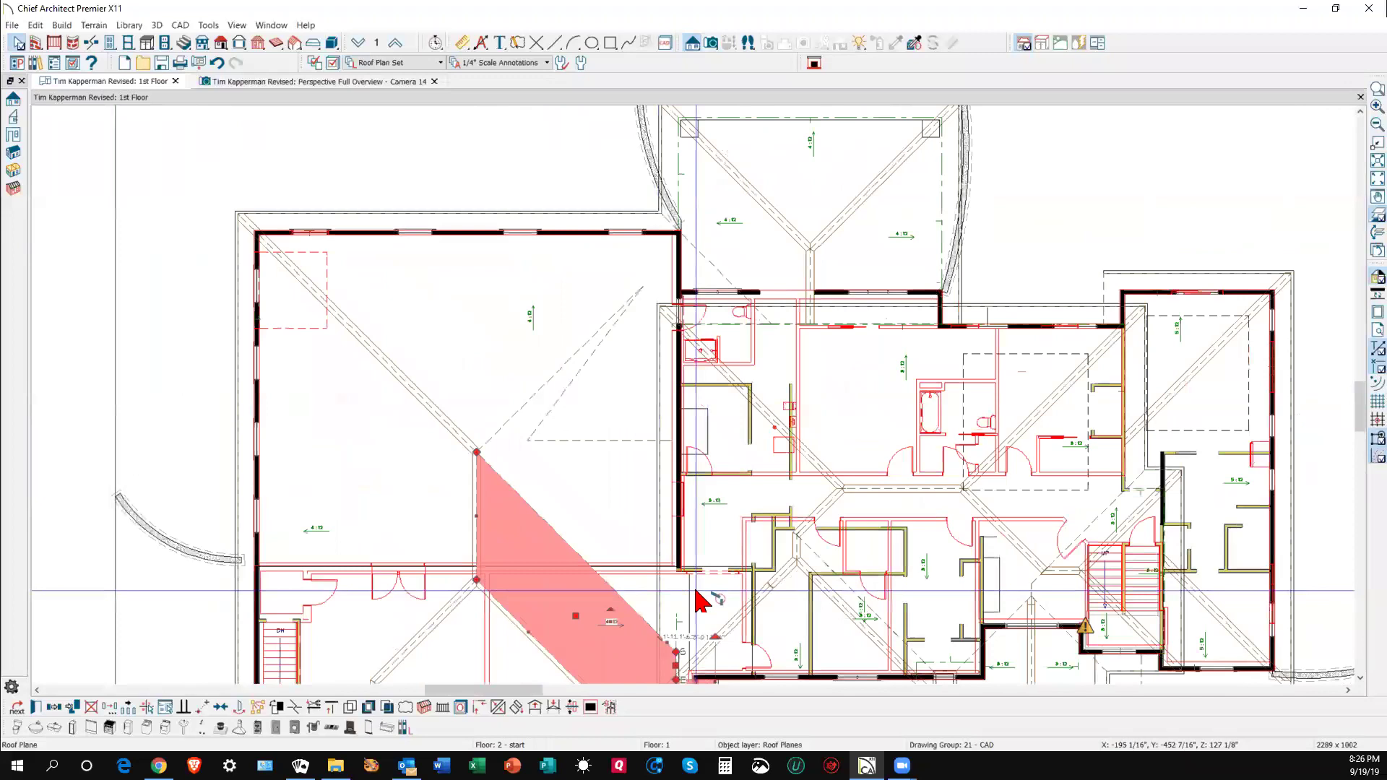
{"action": "scroll", "coordinate": [578, 599], "scroll_direction": "up", "scroll_amount": 2}
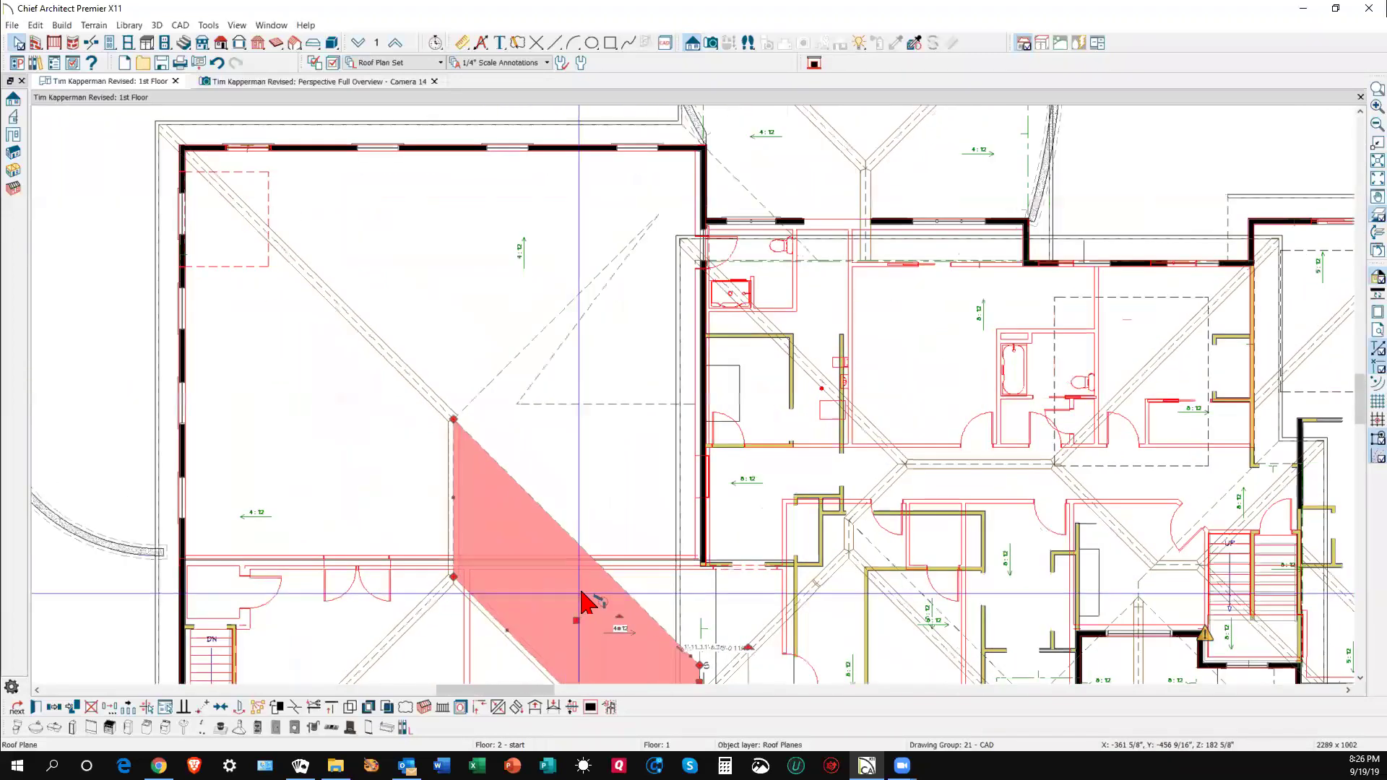
{"action": "scroll", "coordinate": [602, 464], "scroll_direction": "down", "scroll_amount": 1}
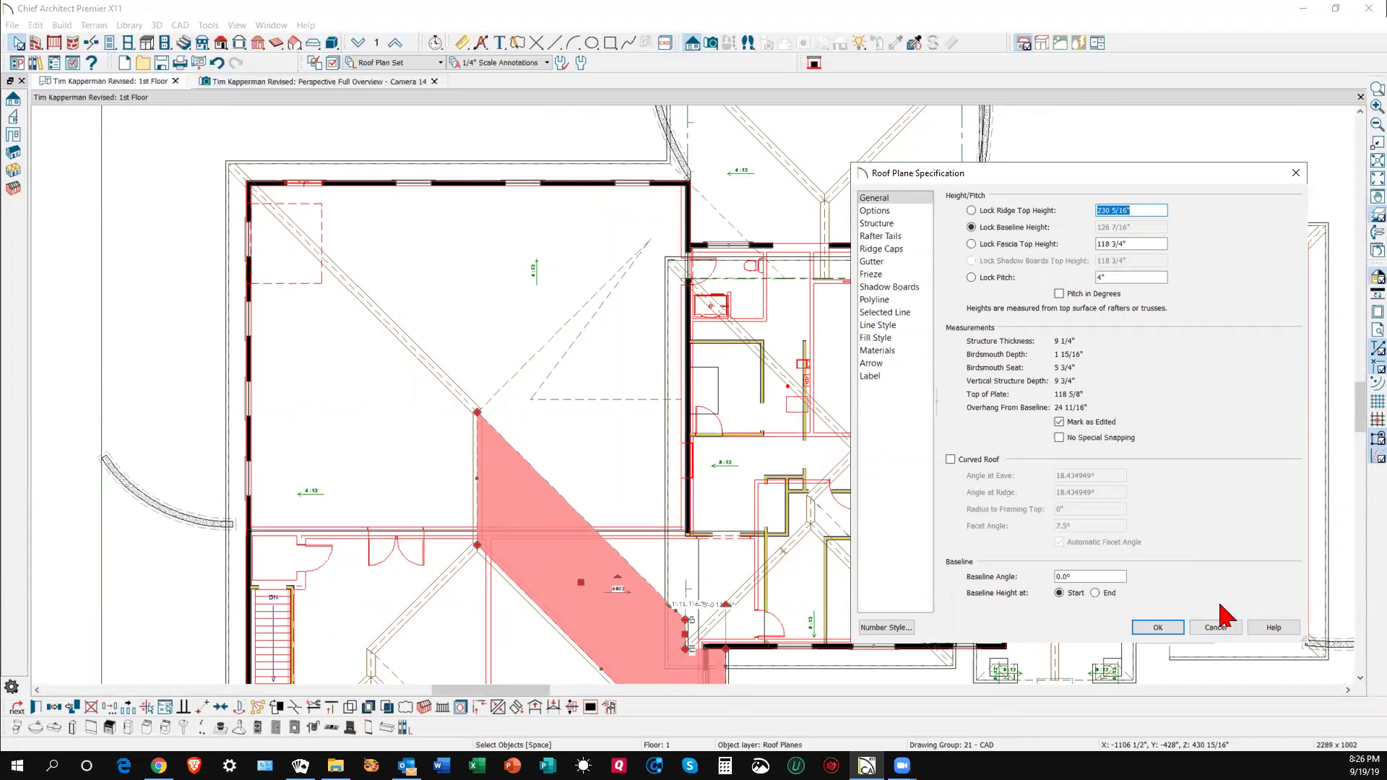
- Cancel the Roof Plane Specification dialog and set the Build Roof default pitch to 4 in 12
{"action": "left_click", "coordinate": [1215, 626]}
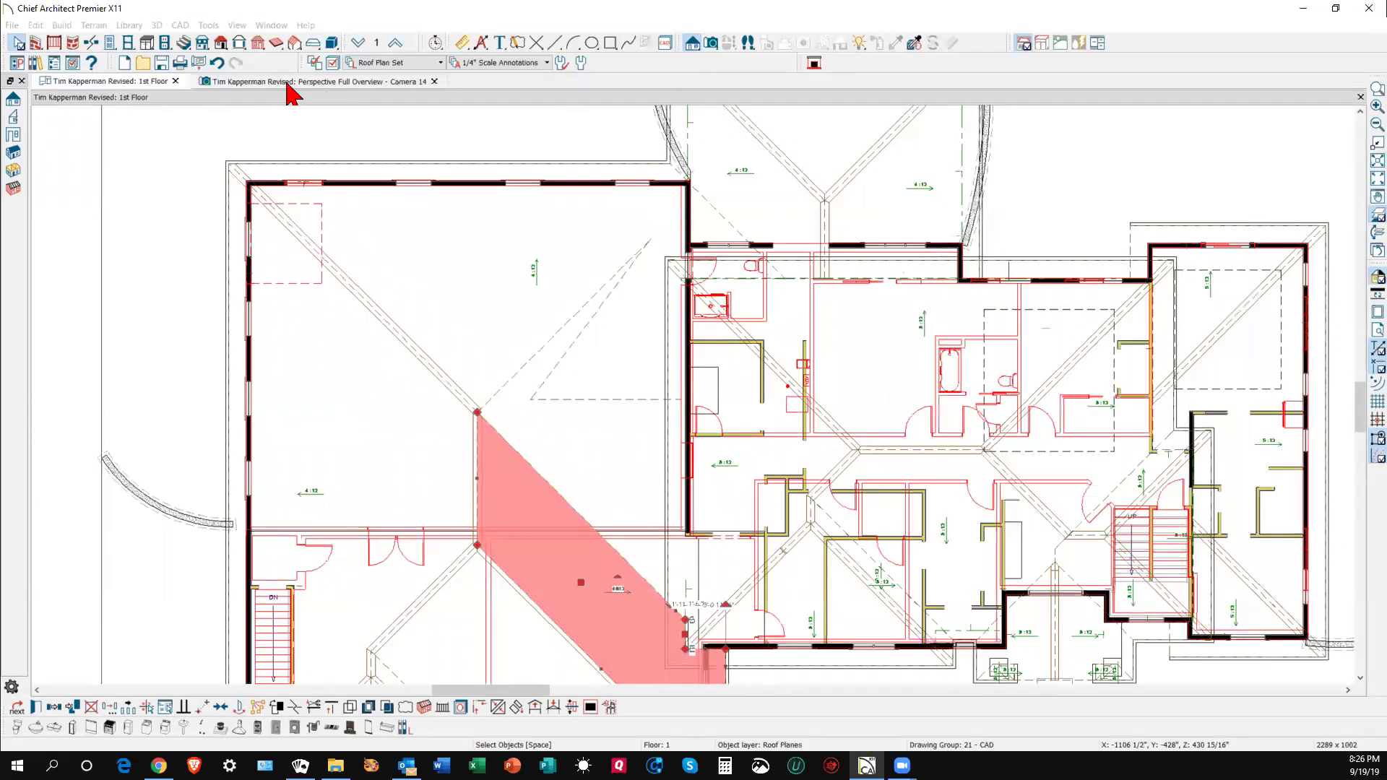
{"action": "left_click", "coordinate": [221, 44]}
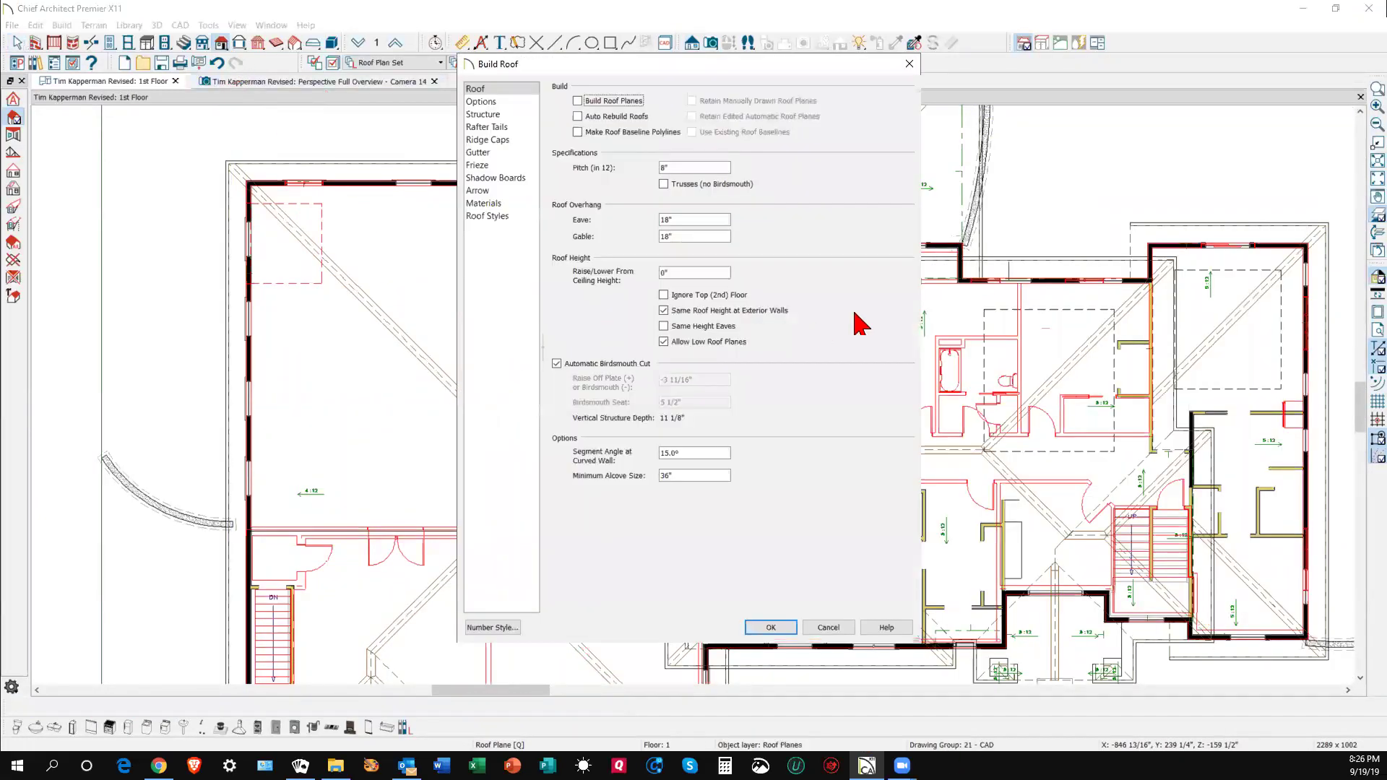
{"action": "double_click", "coordinate": [669, 168]}
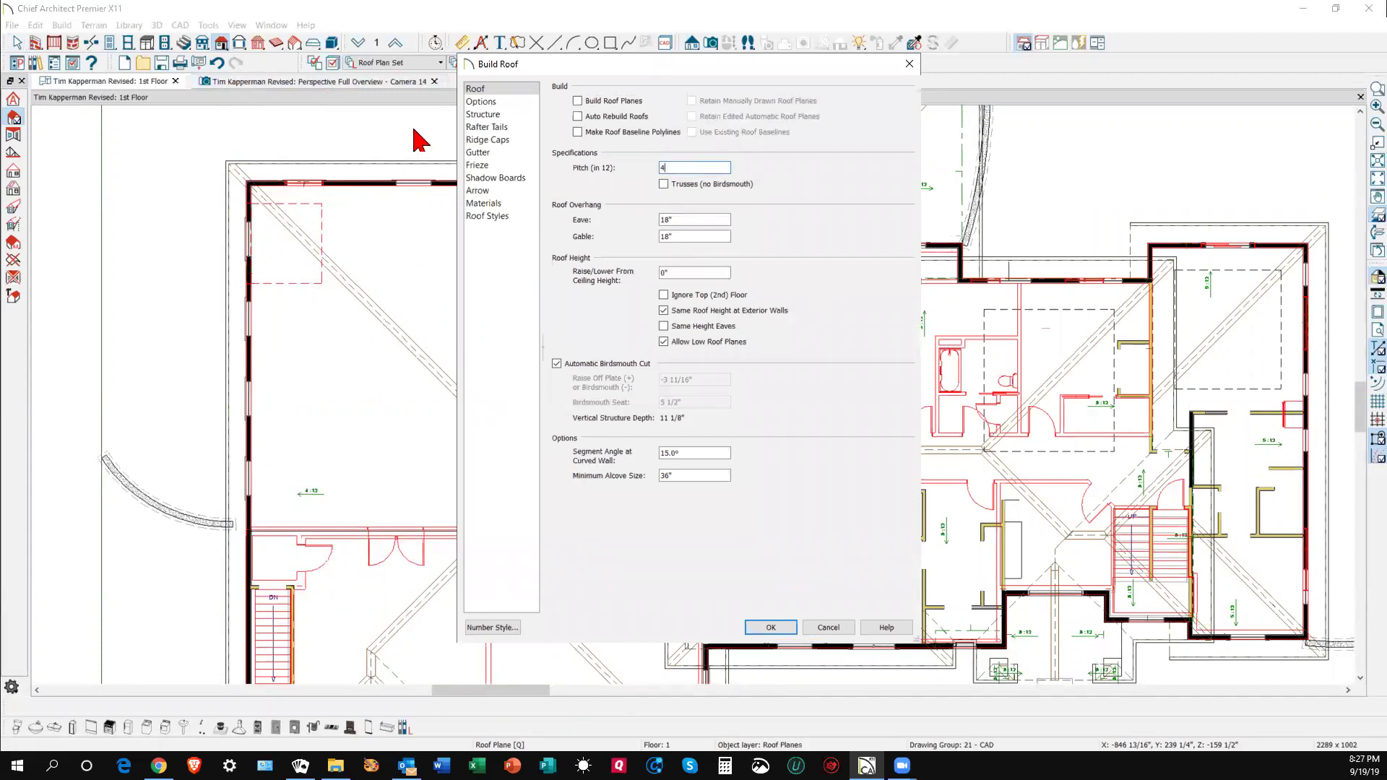
{"action": "left_click", "coordinate": [770, 626]}
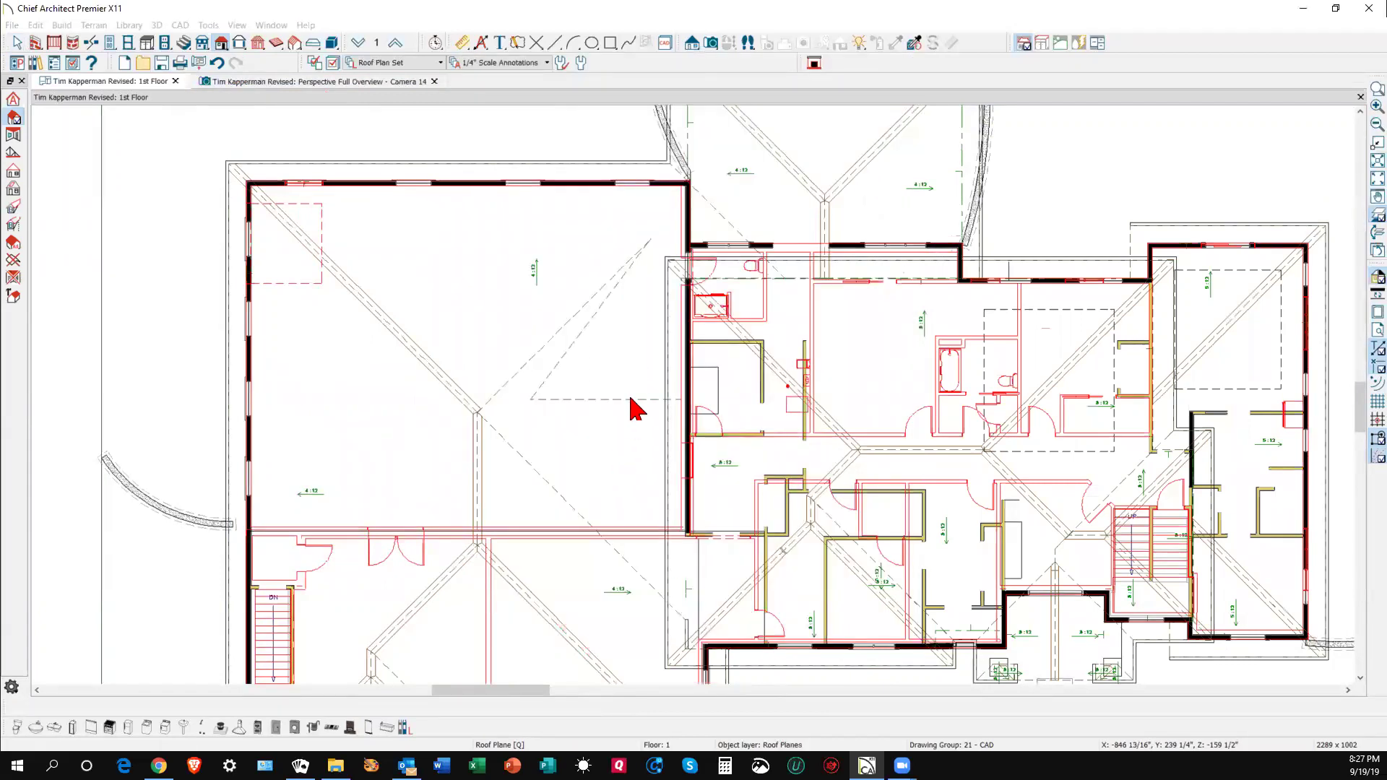
- Draw a new 4:12 roof plane starting at the wall corner and widen it to the left
{"action": "scroll", "coordinate": [624, 403], "scroll_direction": "down", "scroll_amount": 1}
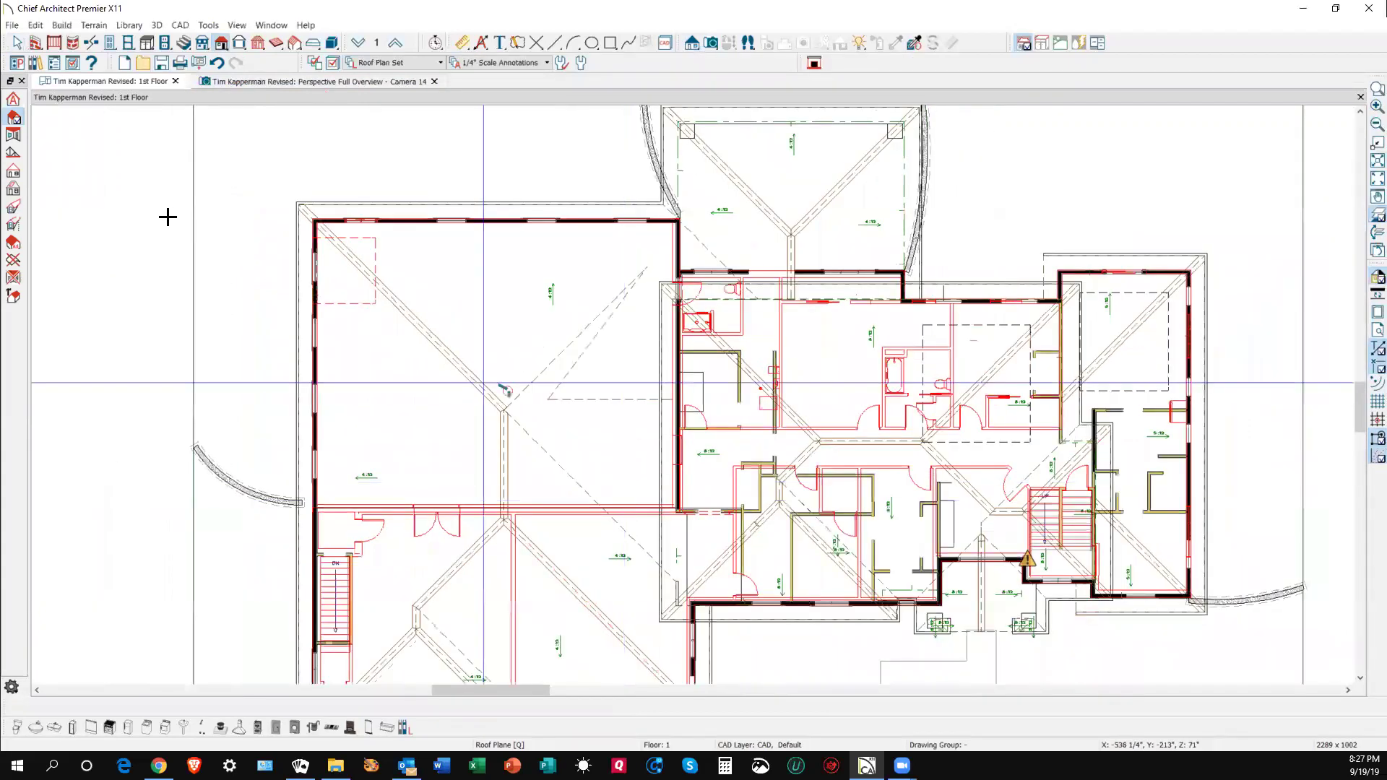
{"action": "left_click", "coordinate": [13, 118]}
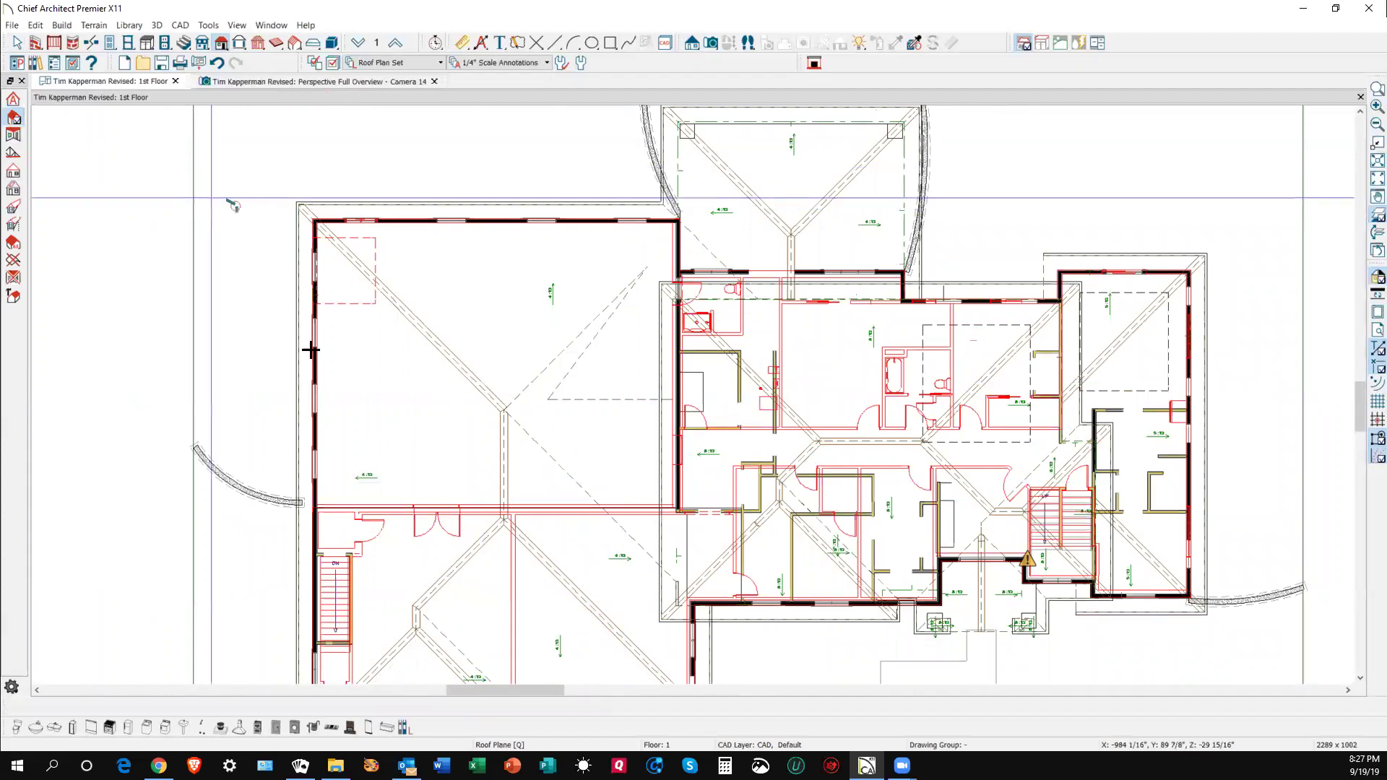
{"action": "scroll", "coordinate": [670, 648], "scroll_direction": "up", "scroll_amount": 1}
{"action": "scroll", "coordinate": [670, 635], "scroll_direction": "up", "scroll_amount": 1}
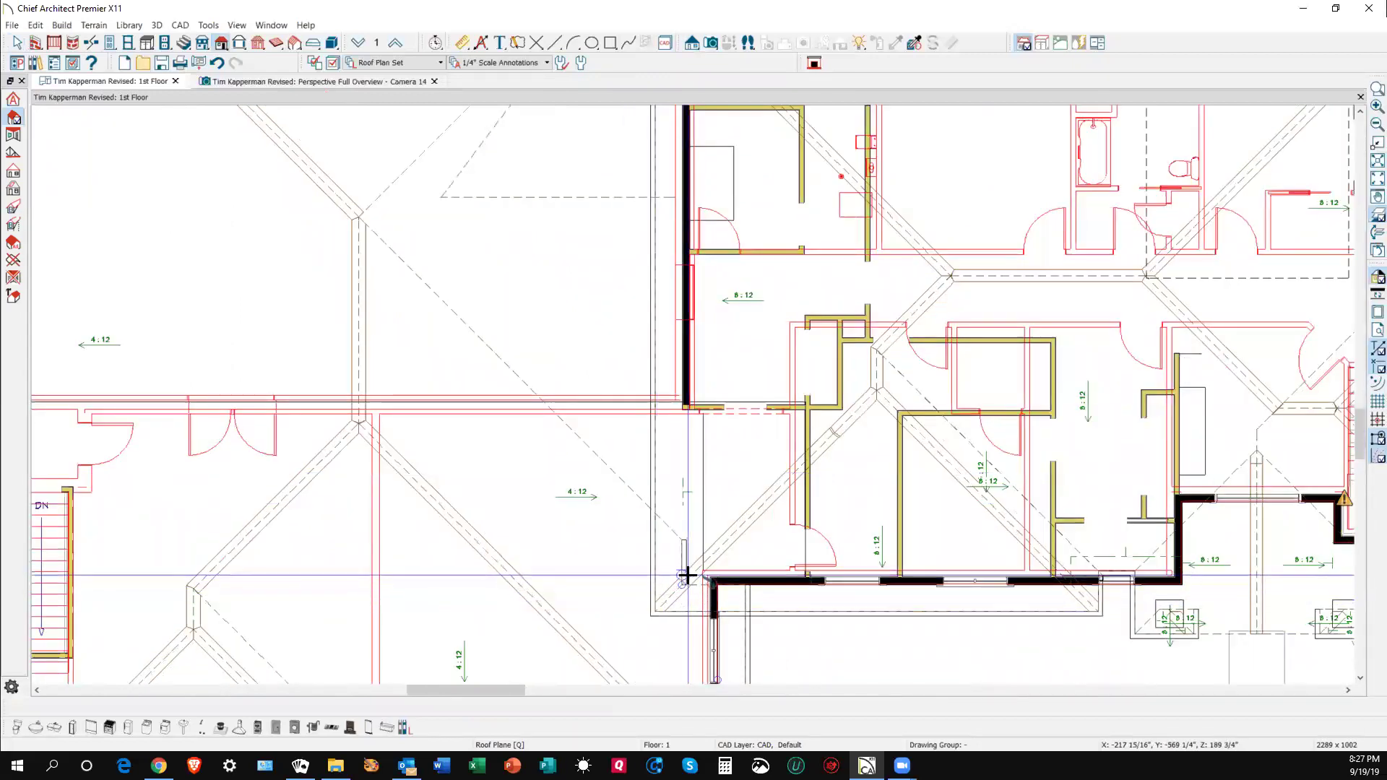
{"action": "mouse_move", "coordinate": [687, 576]}
{"action": "left_mouse_down"}
{"action": "mouse_move", "coordinate": [631, 575]}
{"action": "mouse_move", "coordinate": [640, 566]}
{"action": "mouse_move", "coordinate": [597, 430]}
{"action": "mouse_move", "coordinate": [587, 350]}
{"action": "mouse_move", "coordinate": [603, 209]}
{"action": "left_mouse_up"}
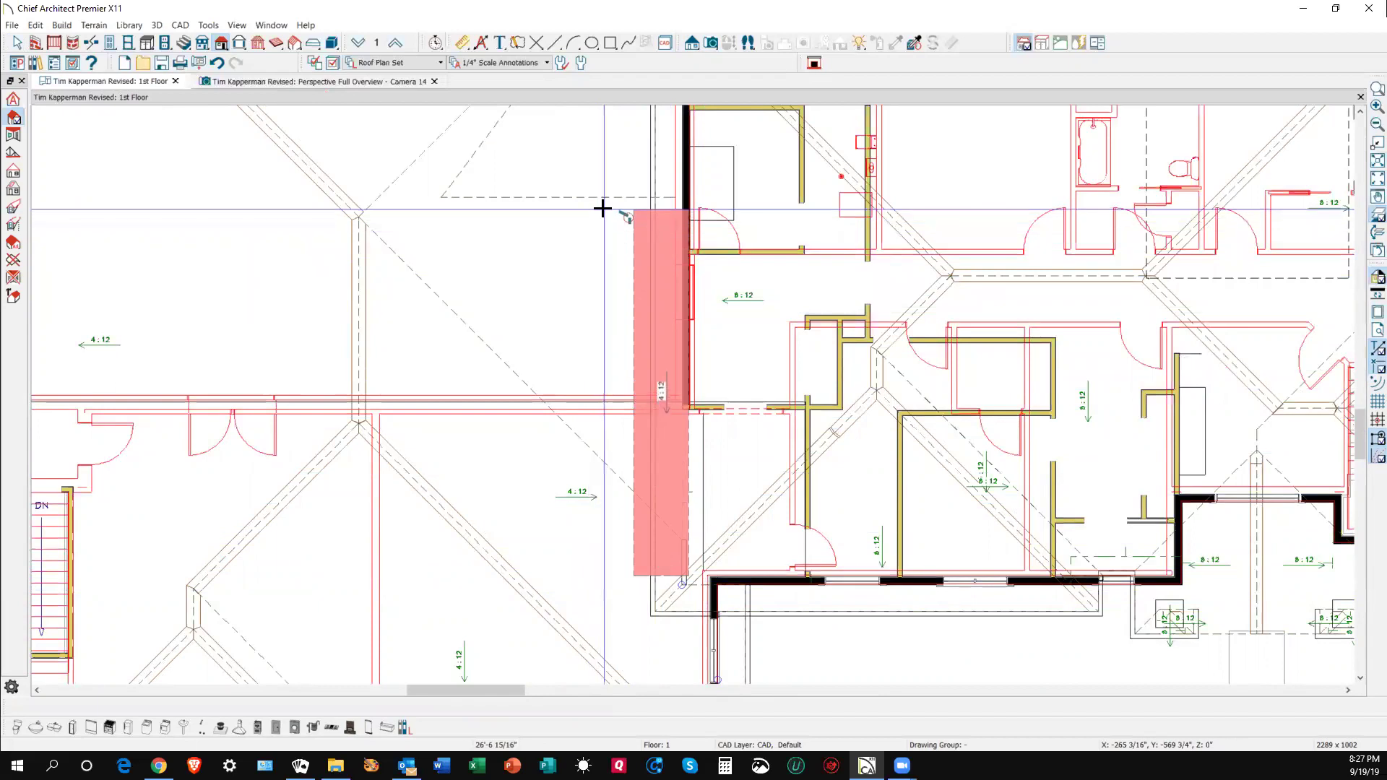
{"action": "left_click_drag", "start_coordinate": [652, 350], "coordinate": [634, 387]}
{"action": "left_click", "coordinate": [643, 365]}
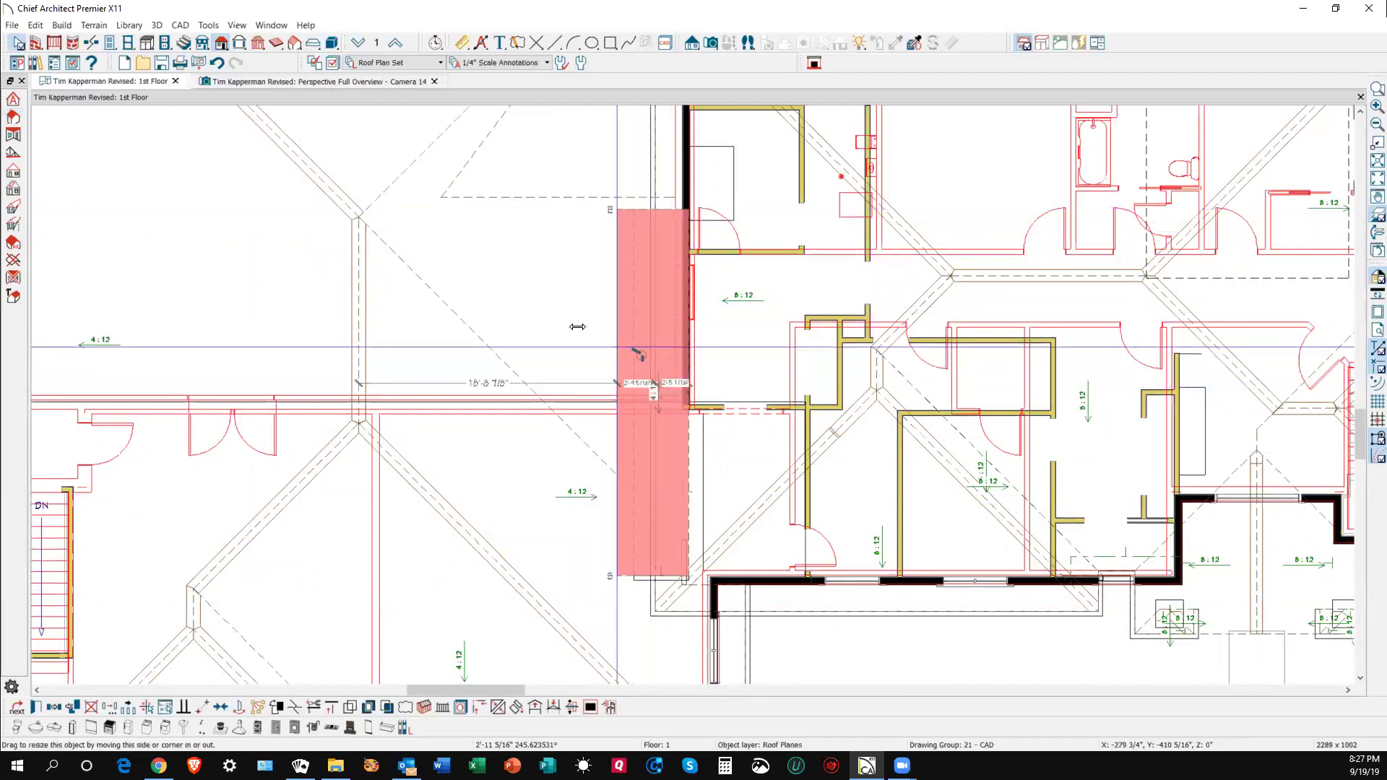
{"action": "left_click_drag", "start_coordinate": [577, 327], "coordinate": [686, 579]}
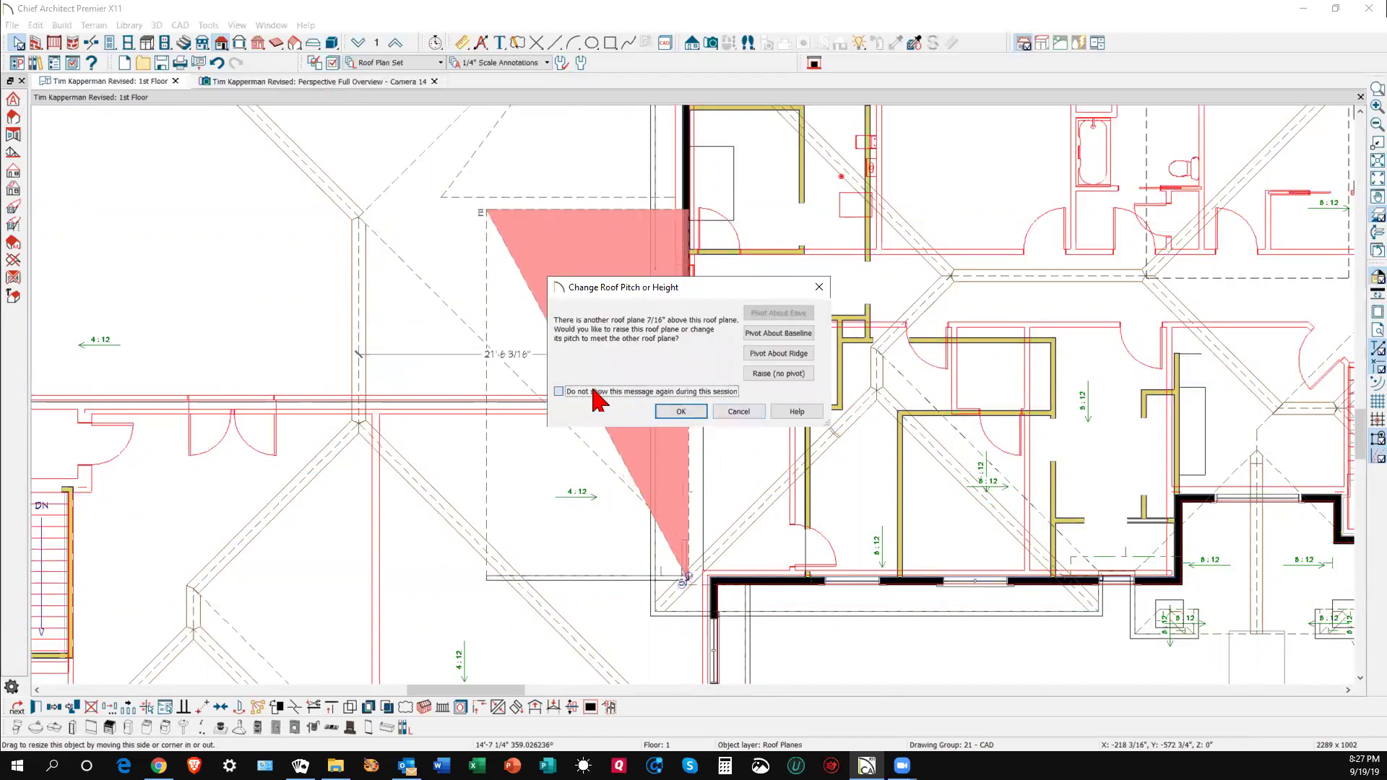
- Dismiss the pitch warning without changes and reshape the plane's right edge along the wall into a triangle
{"action": "left_click", "coordinate": [593, 391]}
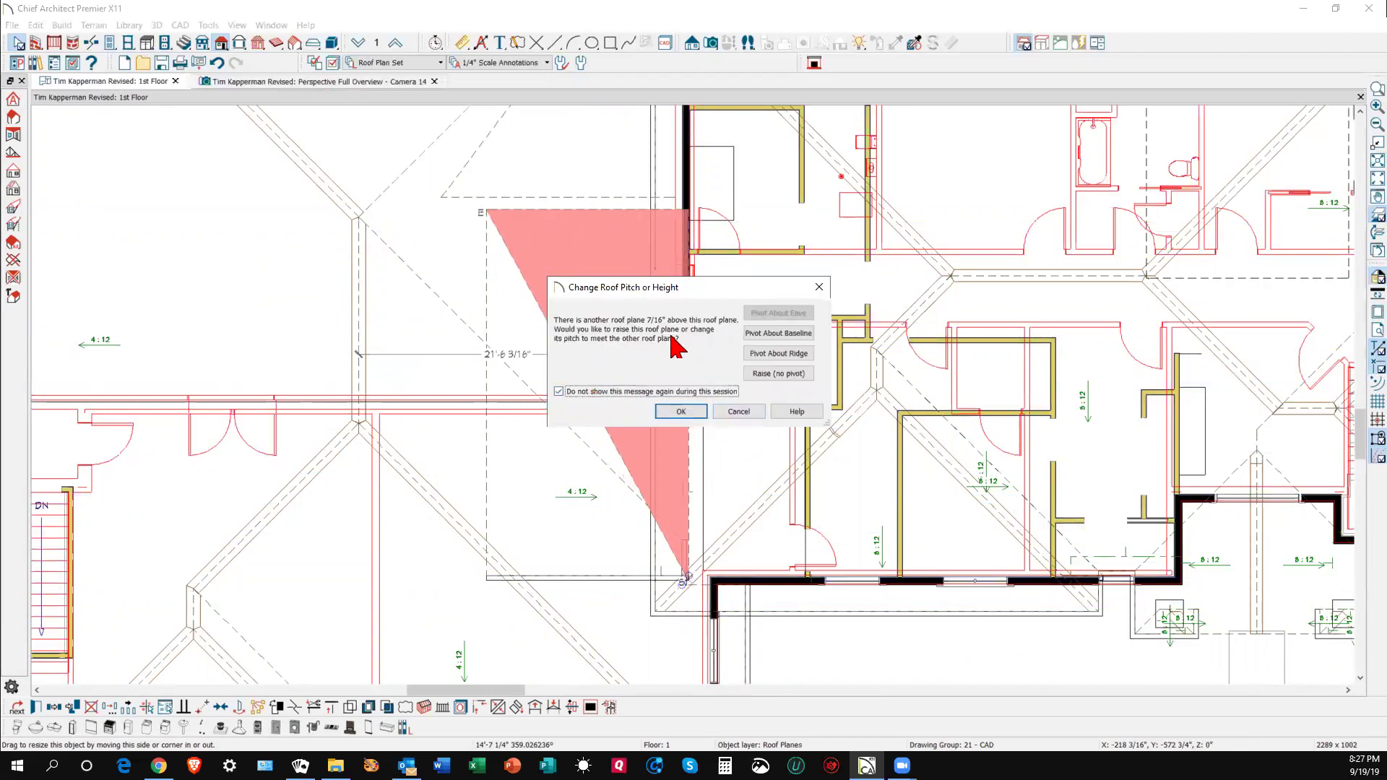
{"action": "left_click", "coordinate": [751, 418]}
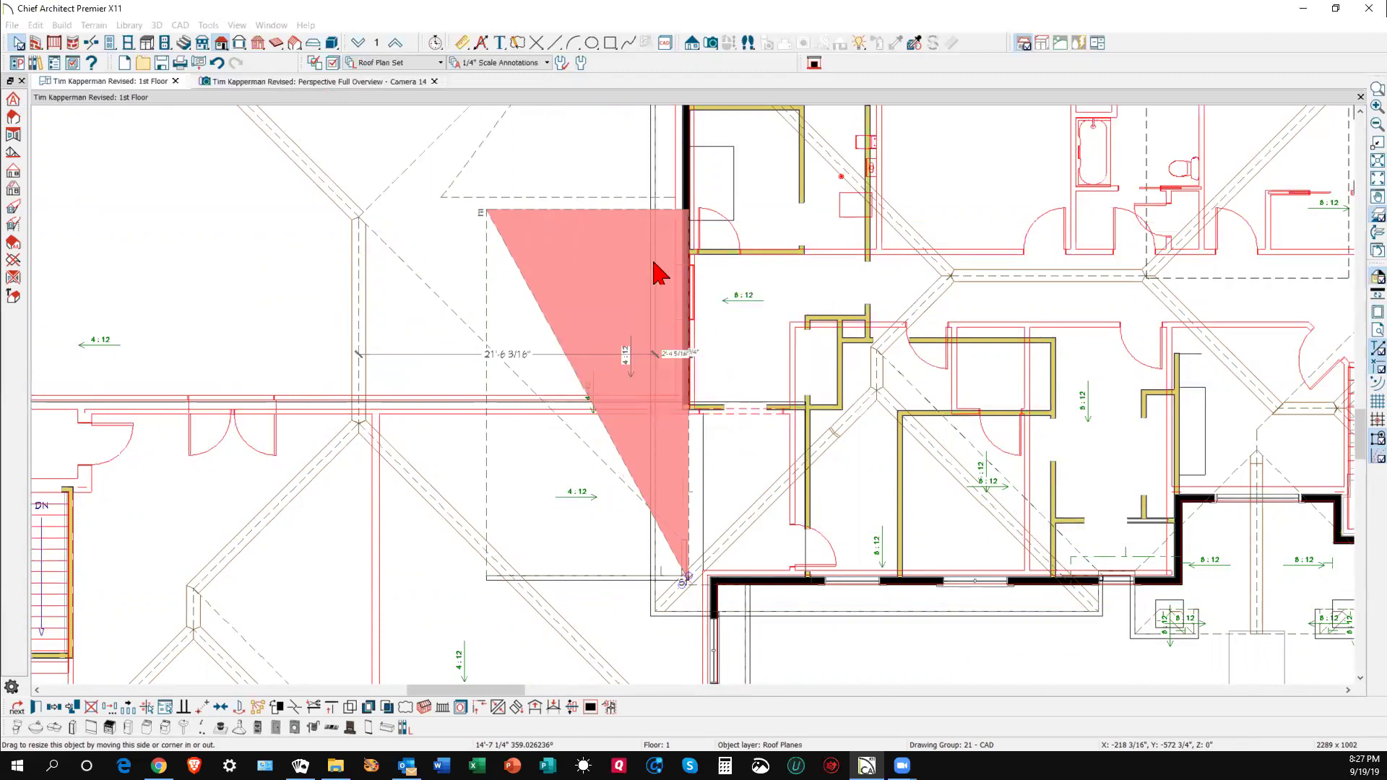
{"action": "left_click", "coordinate": [658, 273]}
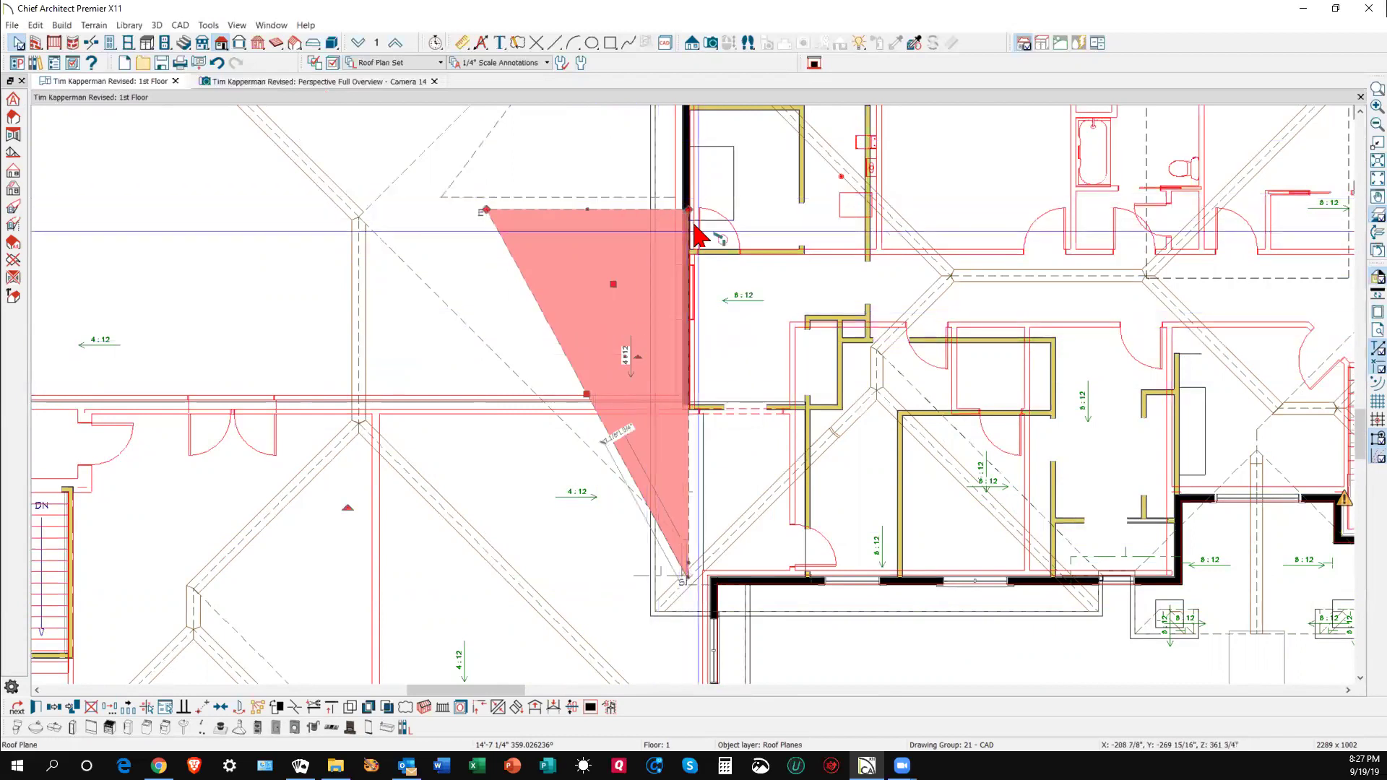
{"action": "left_click", "coordinate": [686, 456]}
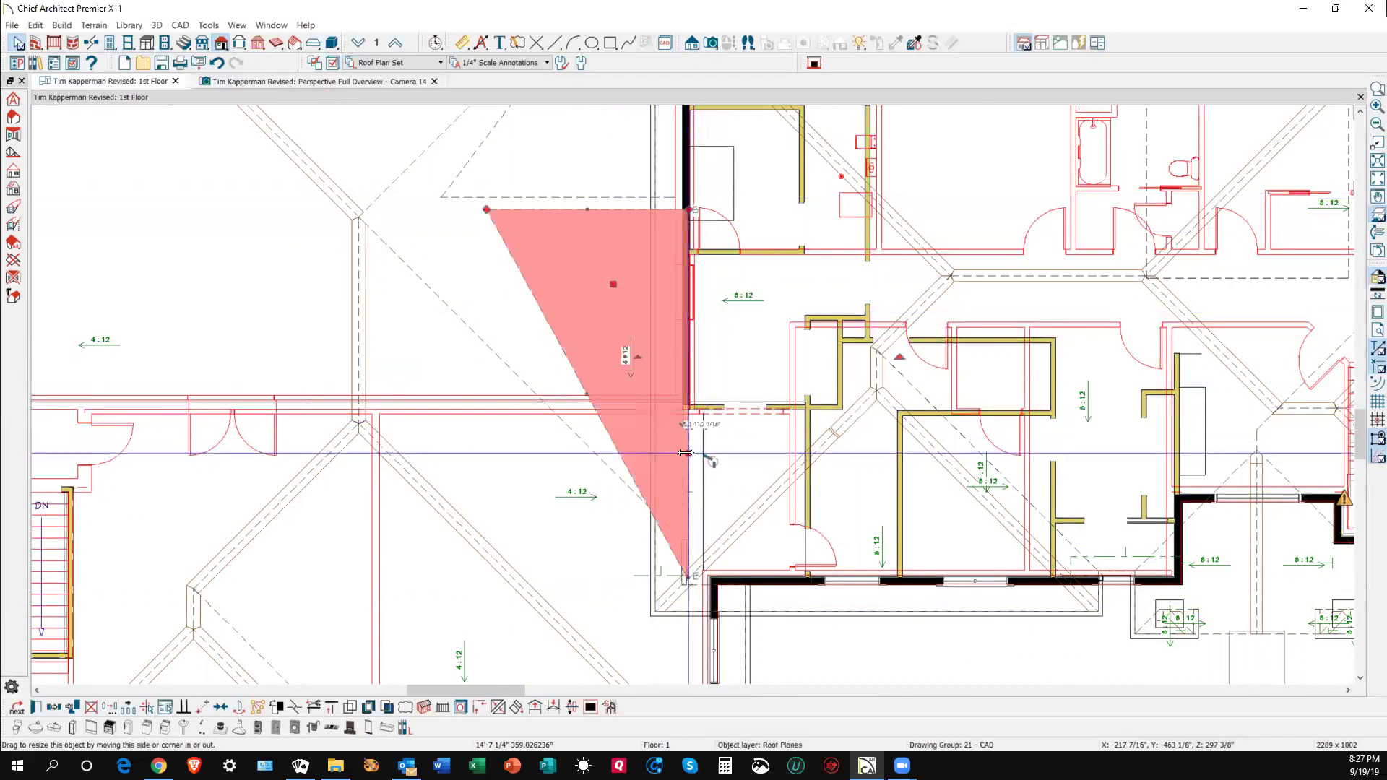
{"action": "left_click_drag", "start_coordinate": [685, 453], "coordinate": [673, 195]}
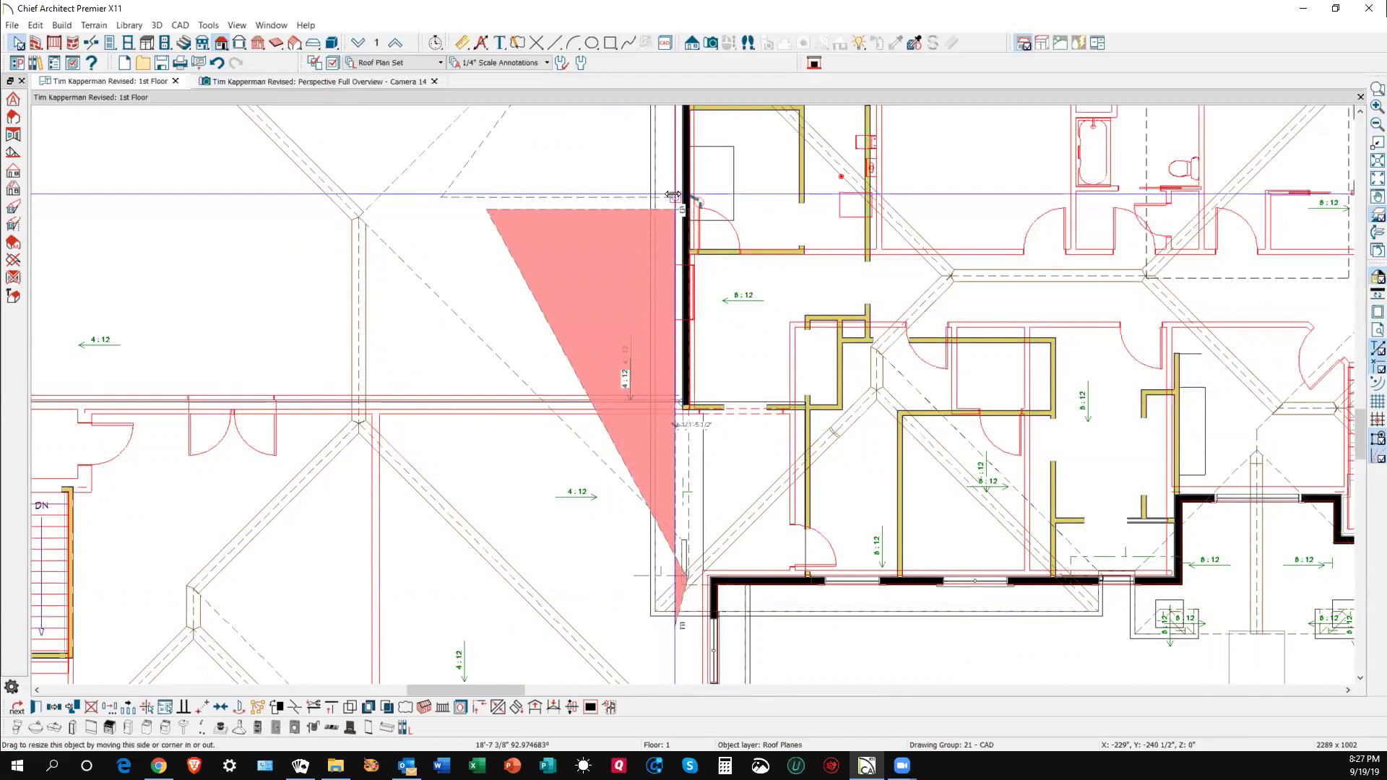
{"action": "left_click", "coordinate": [735, 515]}
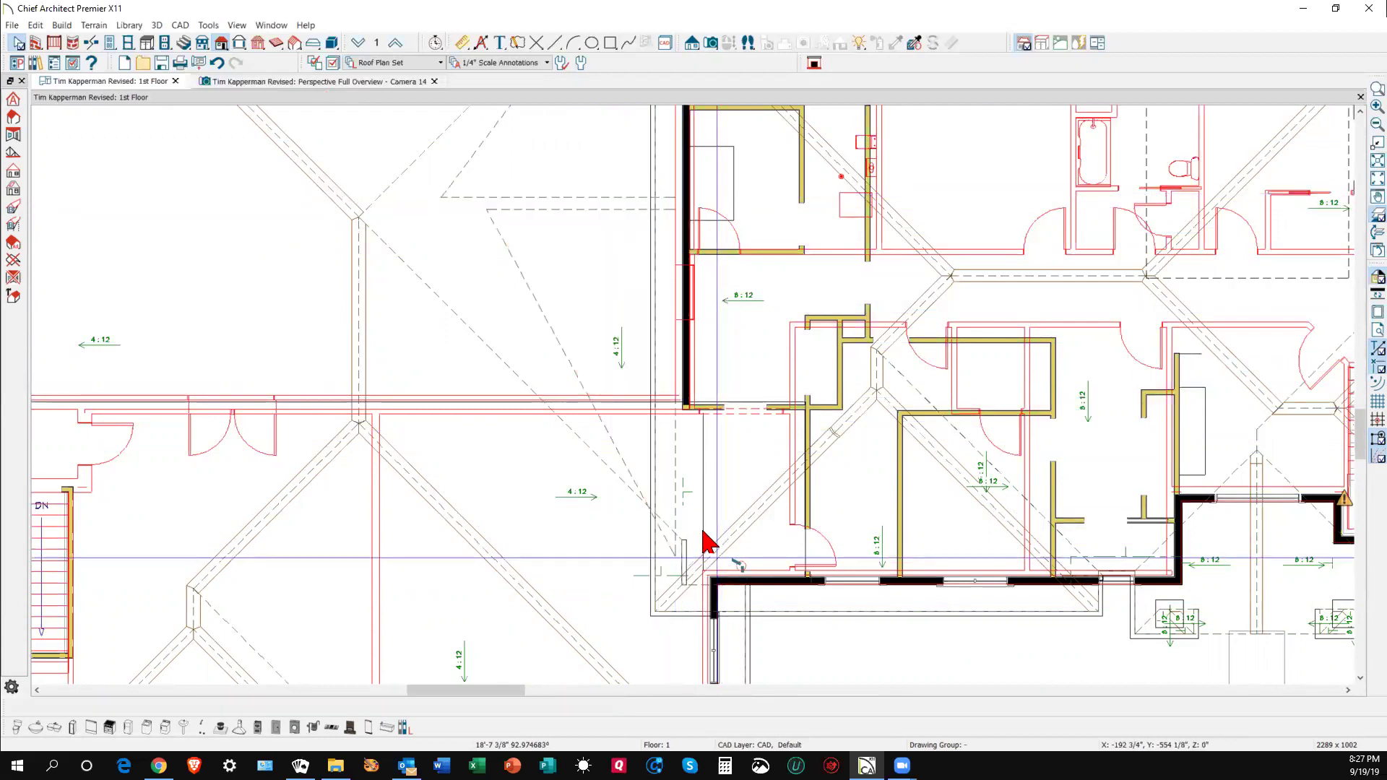
- Orbit the 3D view around the chimney and new roof plane, then return to the plan
{"action": "key", "text": "ctrl+Tab"}
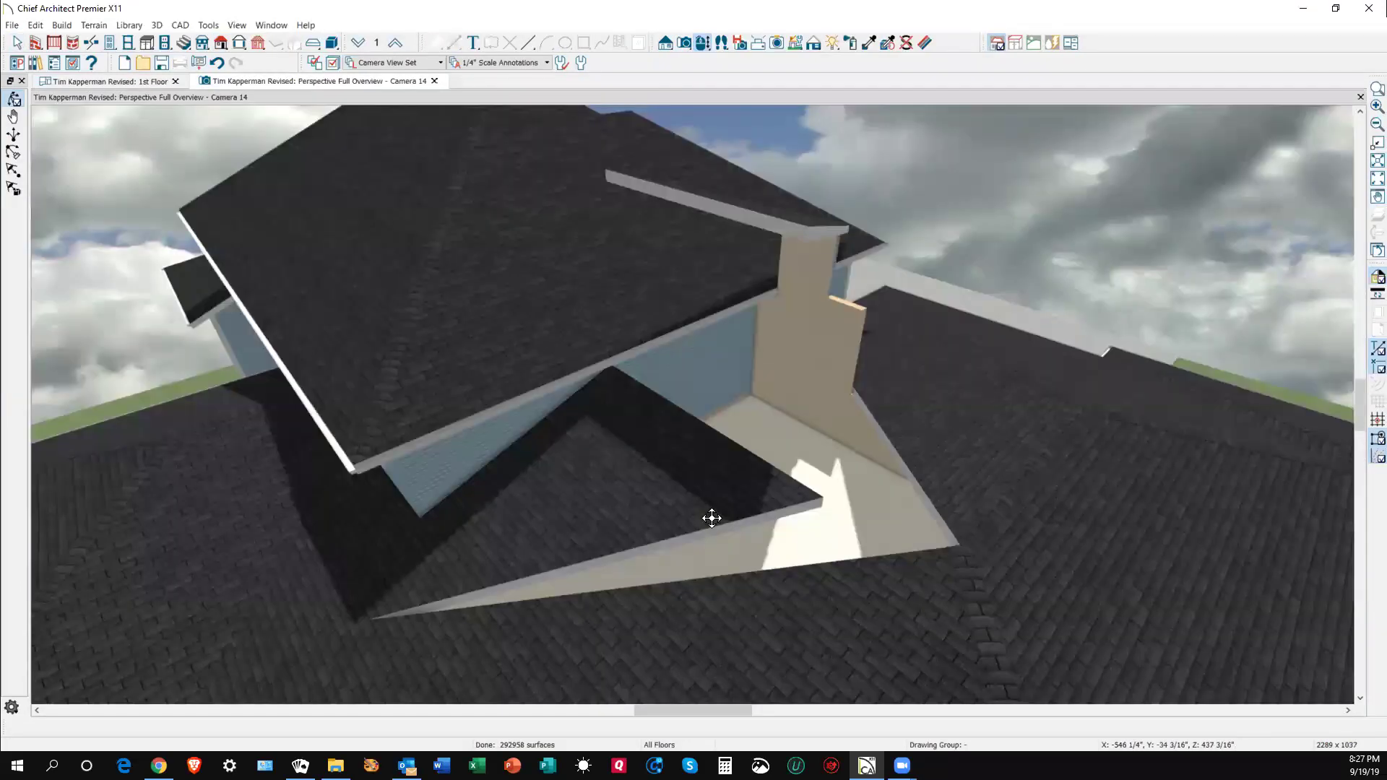
{"action": "left_click_drag", "start_coordinate": [752, 186], "coordinate": [695, 169]}
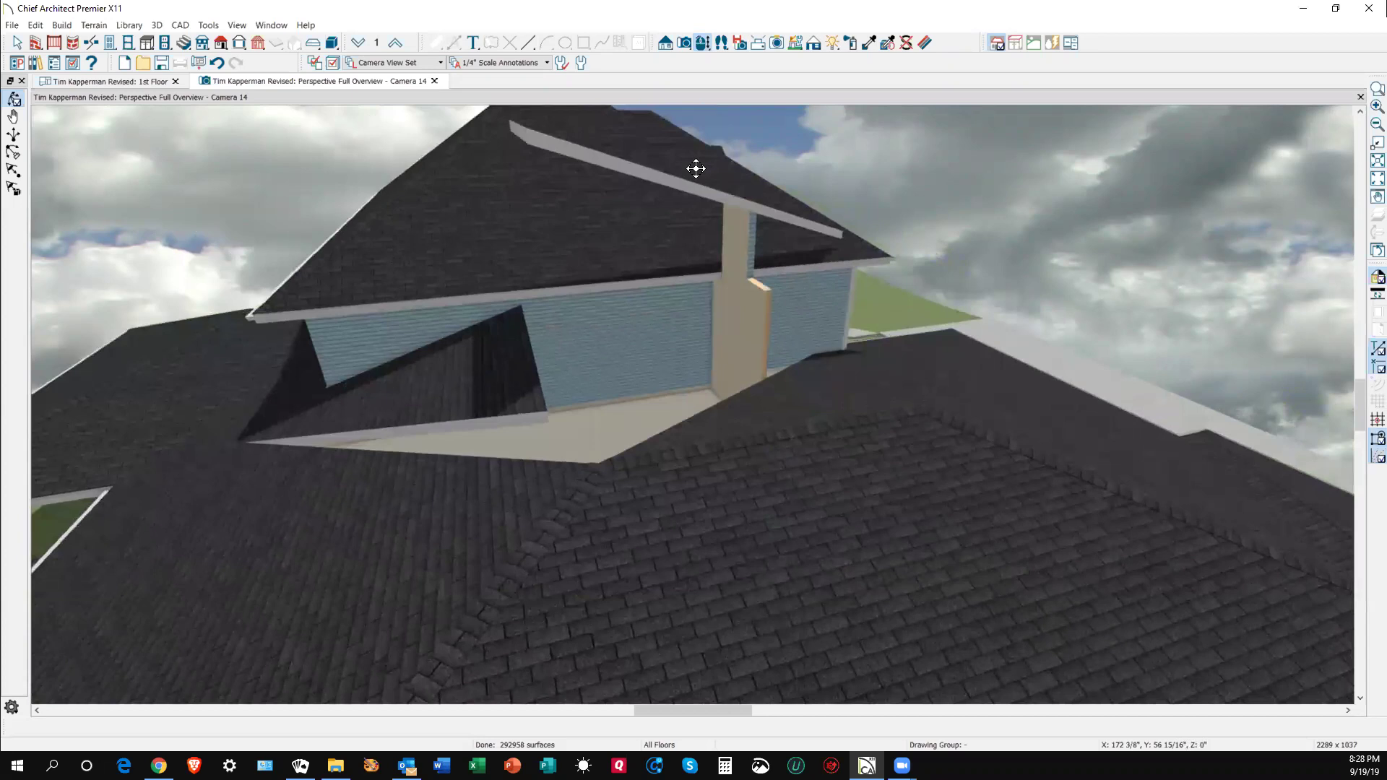
{"action": "key", "text": "ctrl+Tab"}
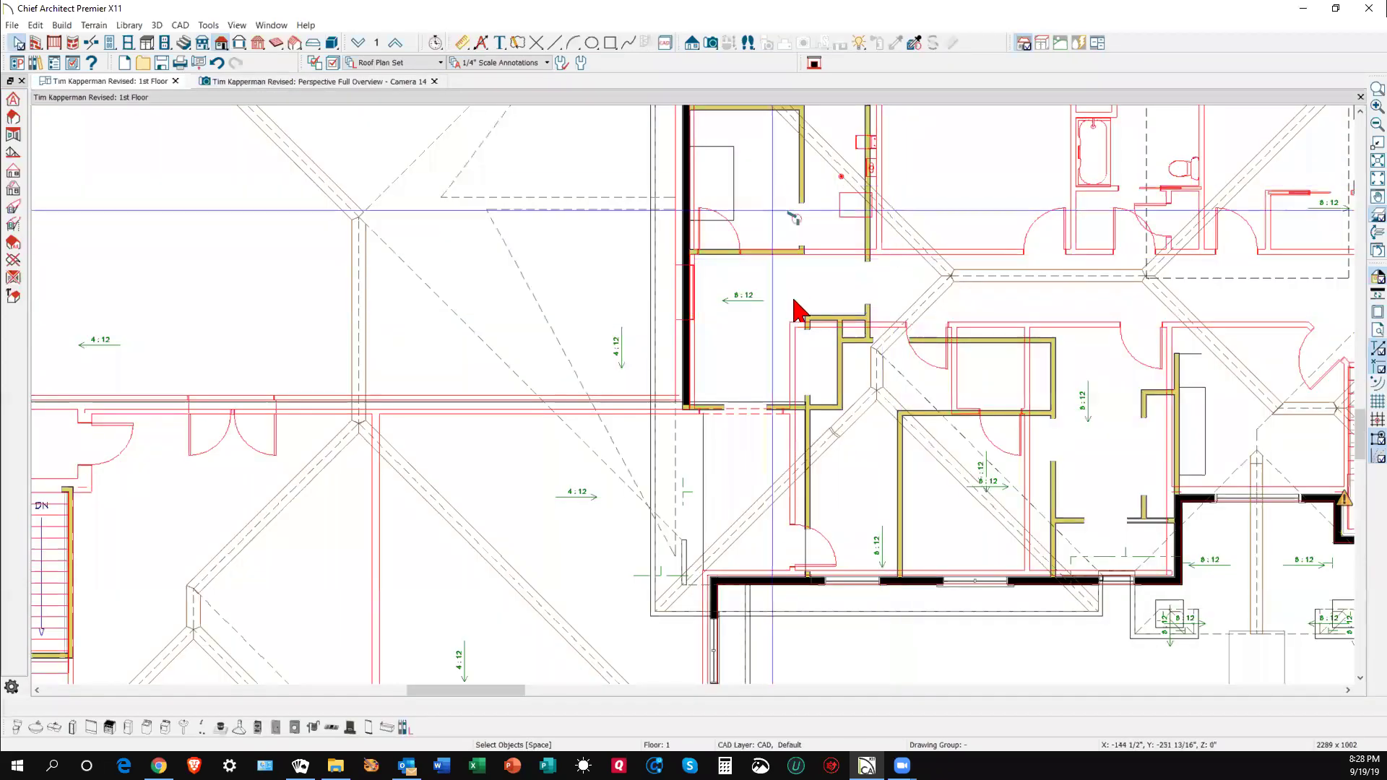
{"action": "scroll", "coordinate": [761, 224], "scroll_direction": "down", "scroll_amount": 1}
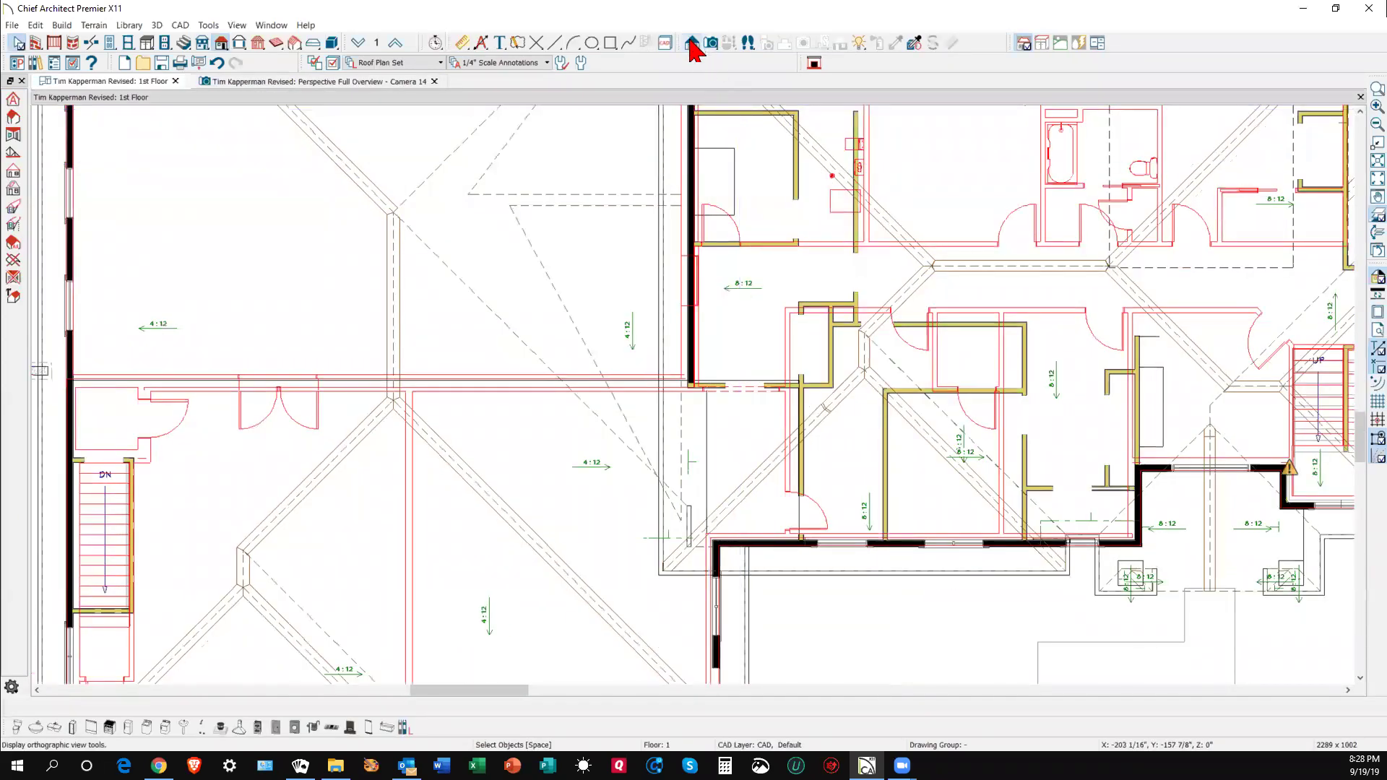
- Draw a backclipped cross section line across the roof area, creating Cross Section 1
{"action": "left_click", "coordinate": [691, 42]}
{"action": "left_click", "coordinate": [13, 117]}
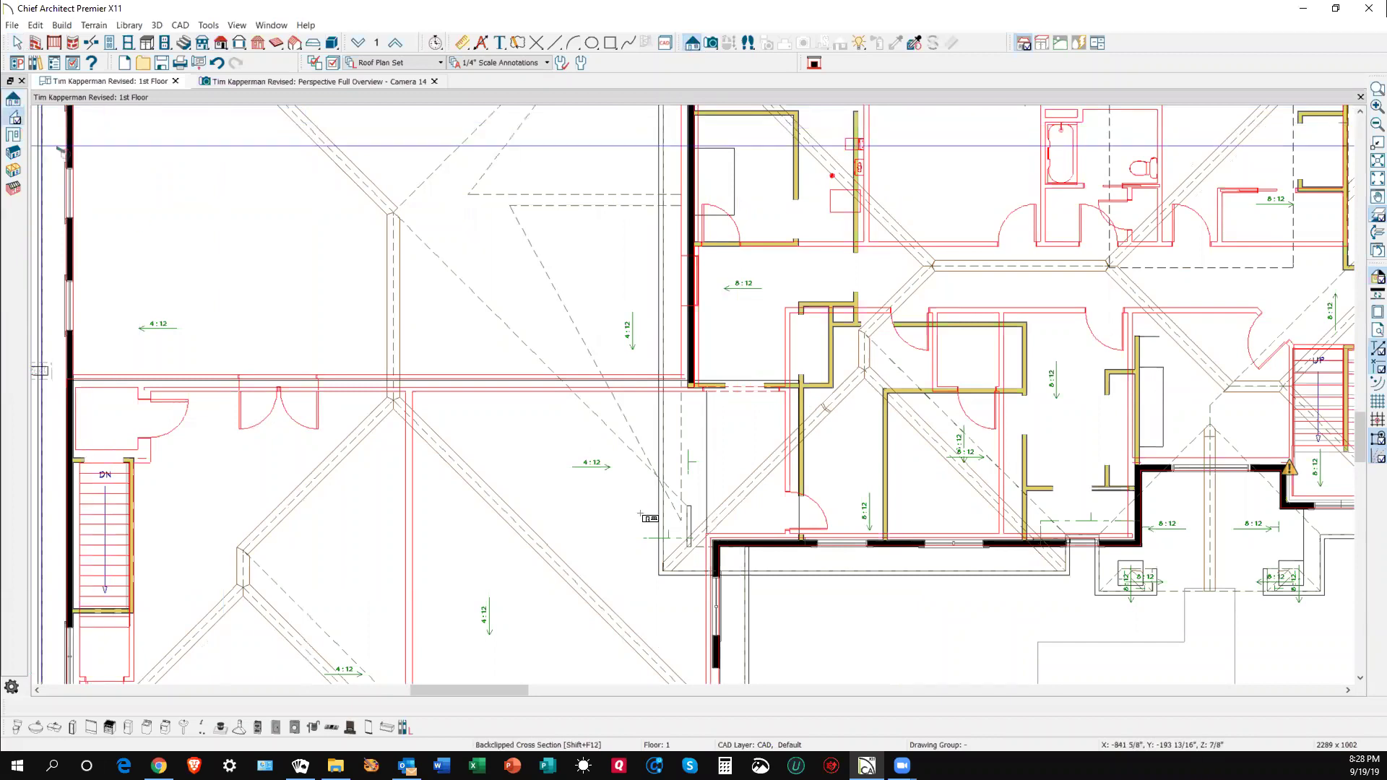
{"action": "left_click_drag", "start_coordinate": [380, 340], "coordinate": [680, 344]}
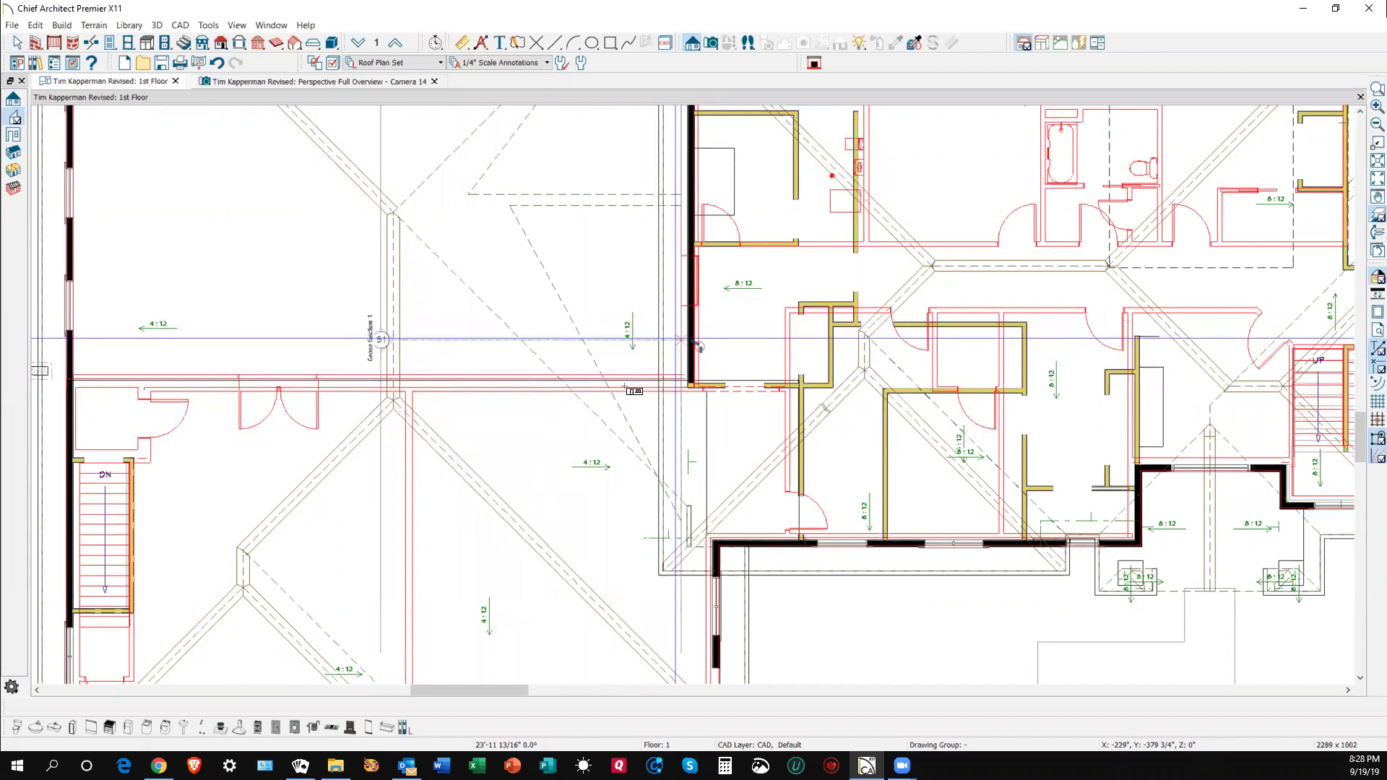
{"action": "left_click_drag", "start_coordinate": [625, 387], "coordinate": [624, 386]}
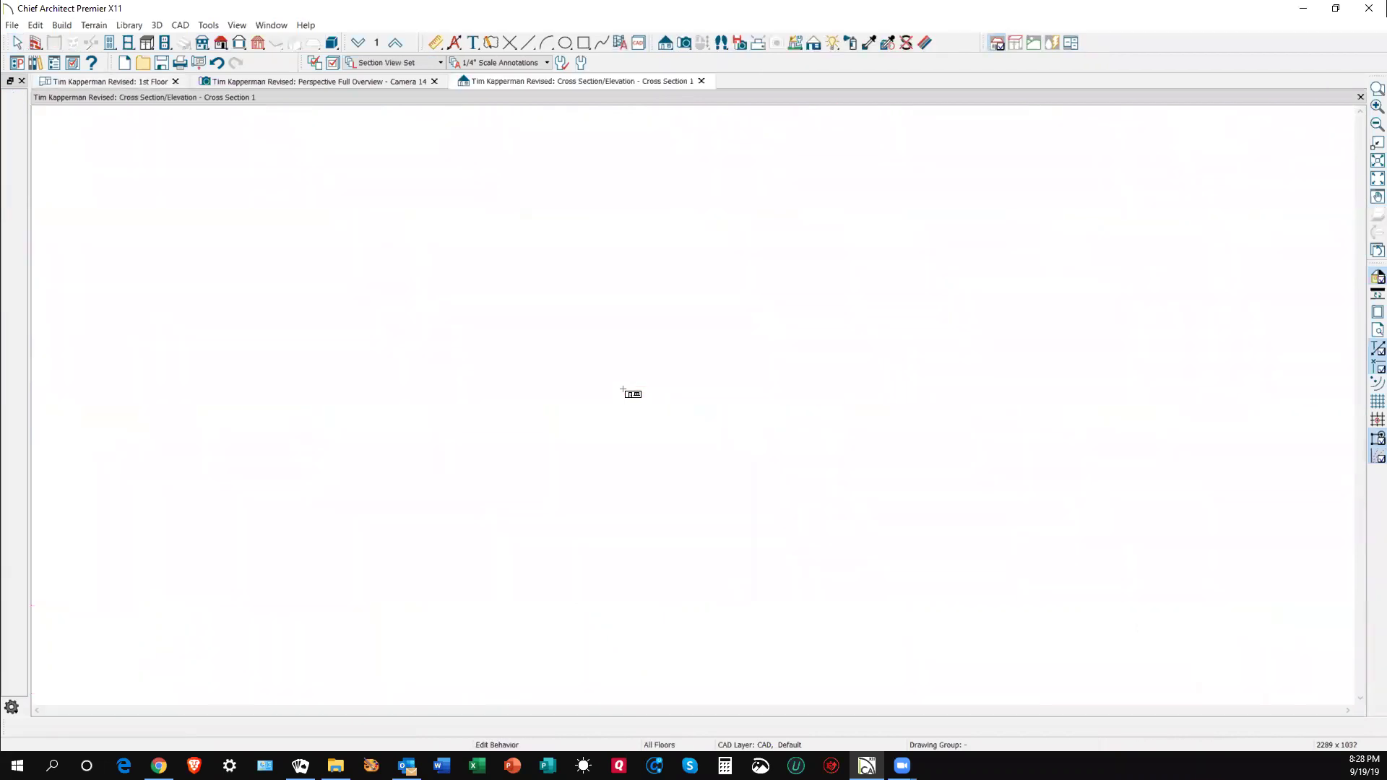
- Switch between the plan and Camera 14 views, ending back in Cross Section 1
{"action": "scroll", "coordinate": [628, 312], "scroll_direction": "up", "scroll_amount": 3}
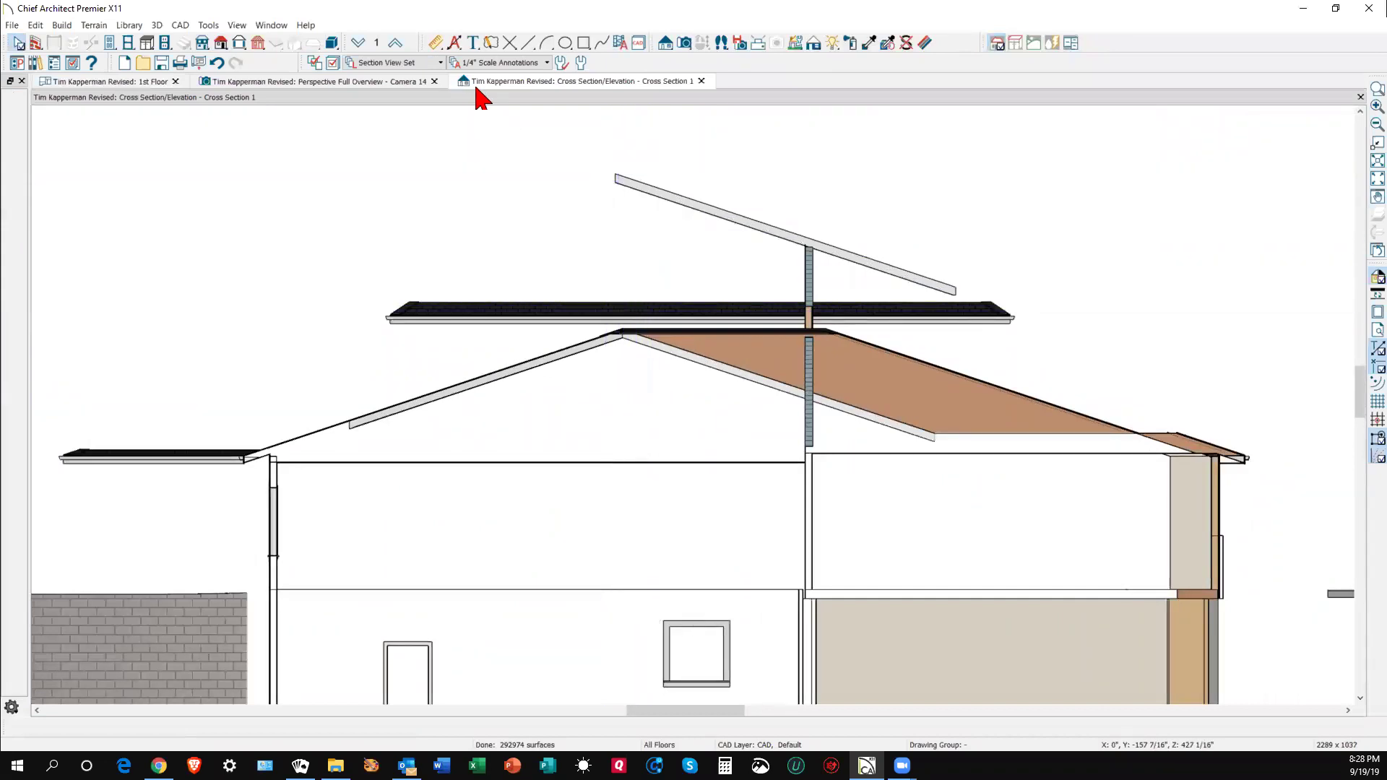
{"action": "key", "text": "ctrl+Tab"}
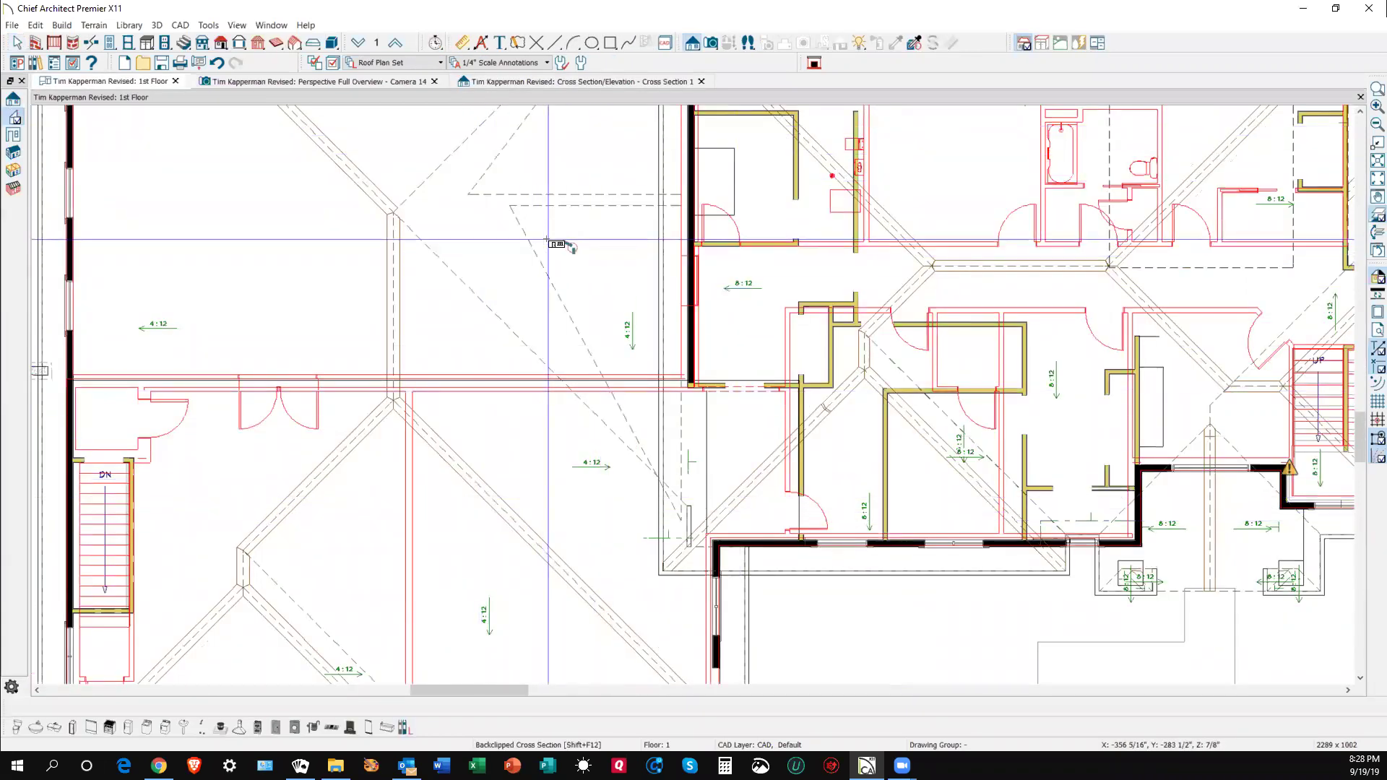
{"action": "key", "text": "space"}
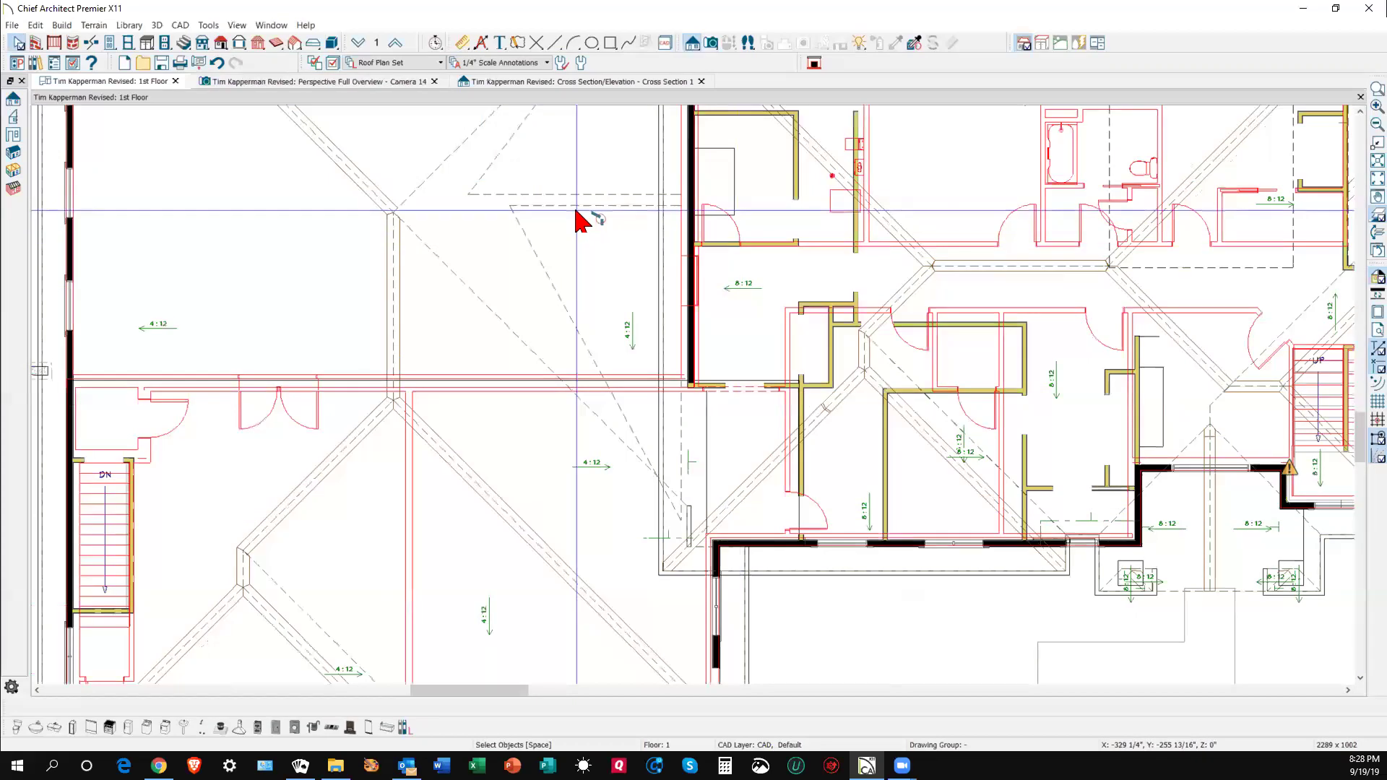
{"action": "key", "text": "ctrl+Tab"}
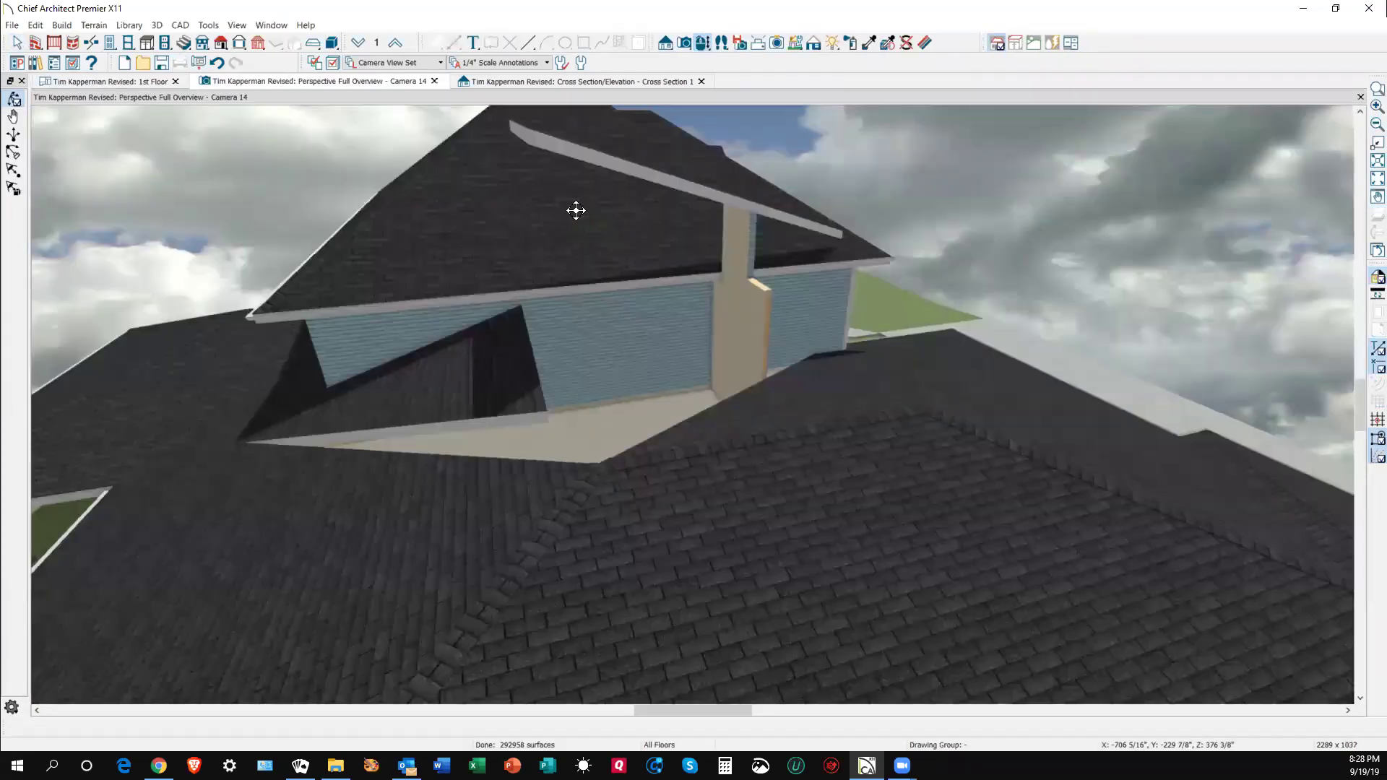
{"action": "key", "text": "ctrl+Tab"}
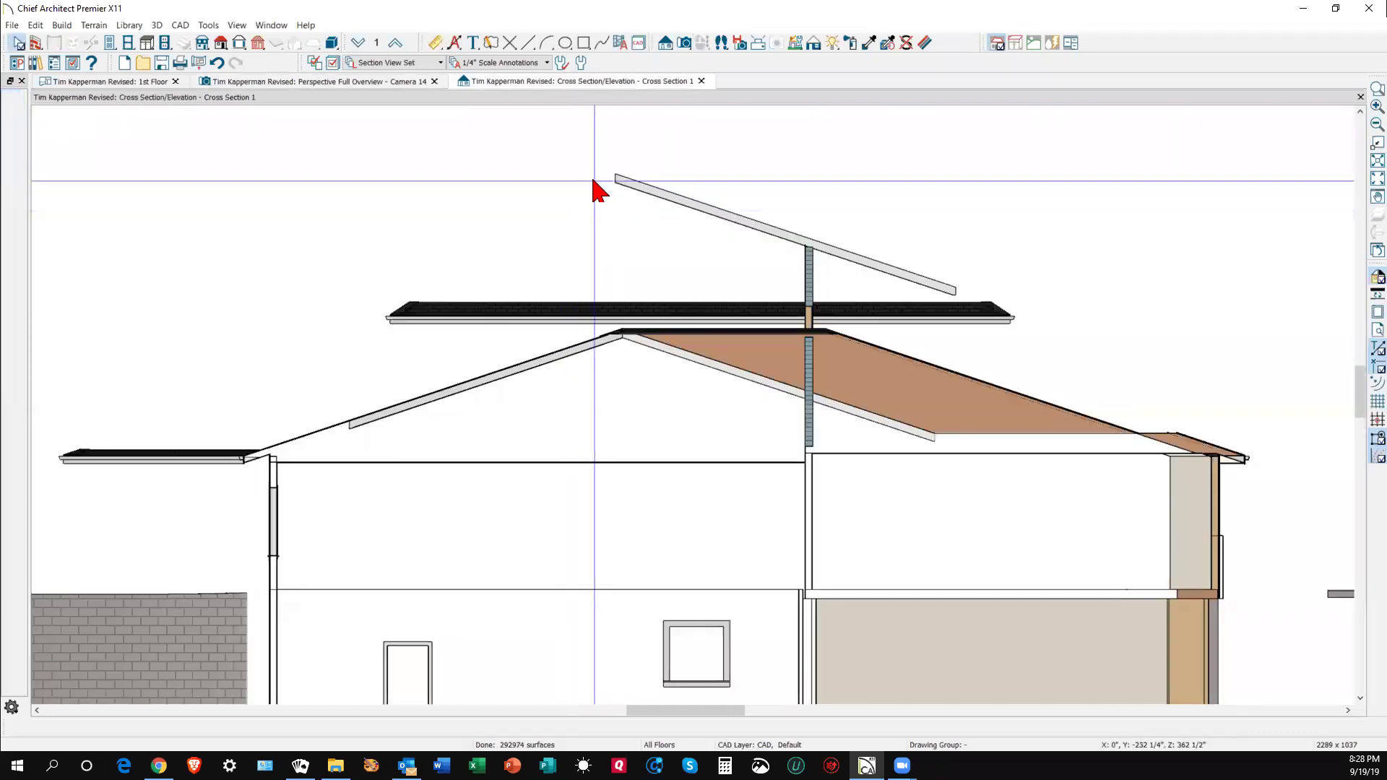
- Take a temporary dimension from the raised rafter end down to the main ridge, about 11'-8 5/8"
{"action": "left_click", "coordinate": [439, 44]}
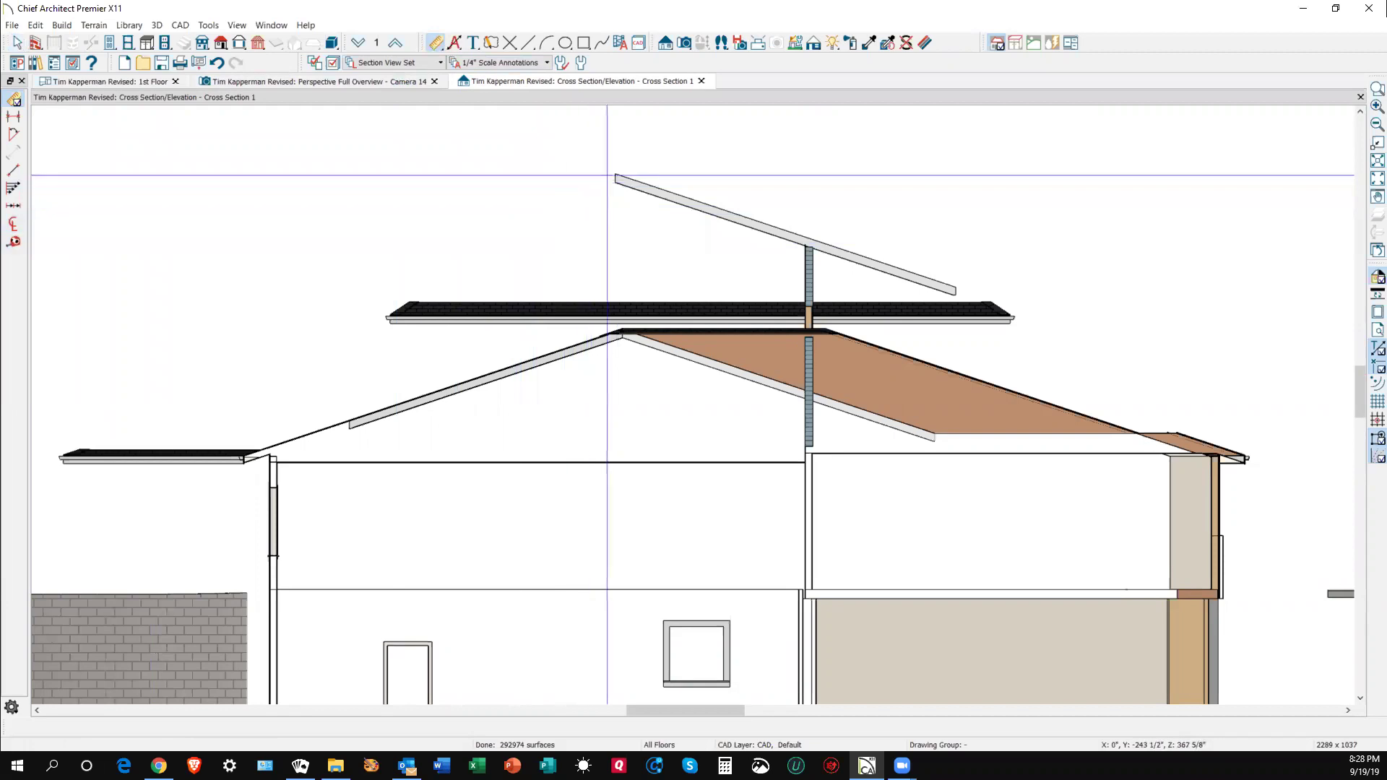
{"action": "left_click", "coordinate": [14, 243]}
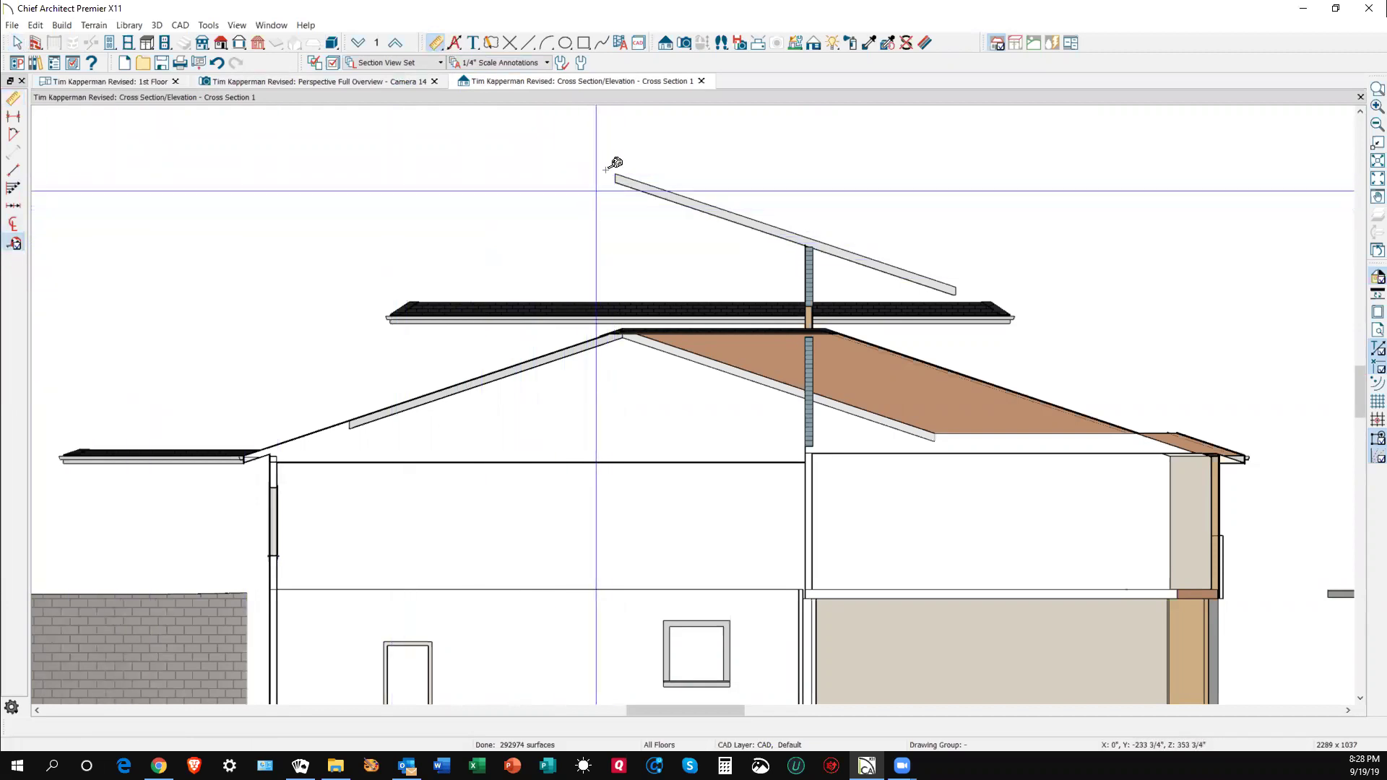
{"action": "left_click_drag", "start_coordinate": [614, 173], "coordinate": [618, 333]}
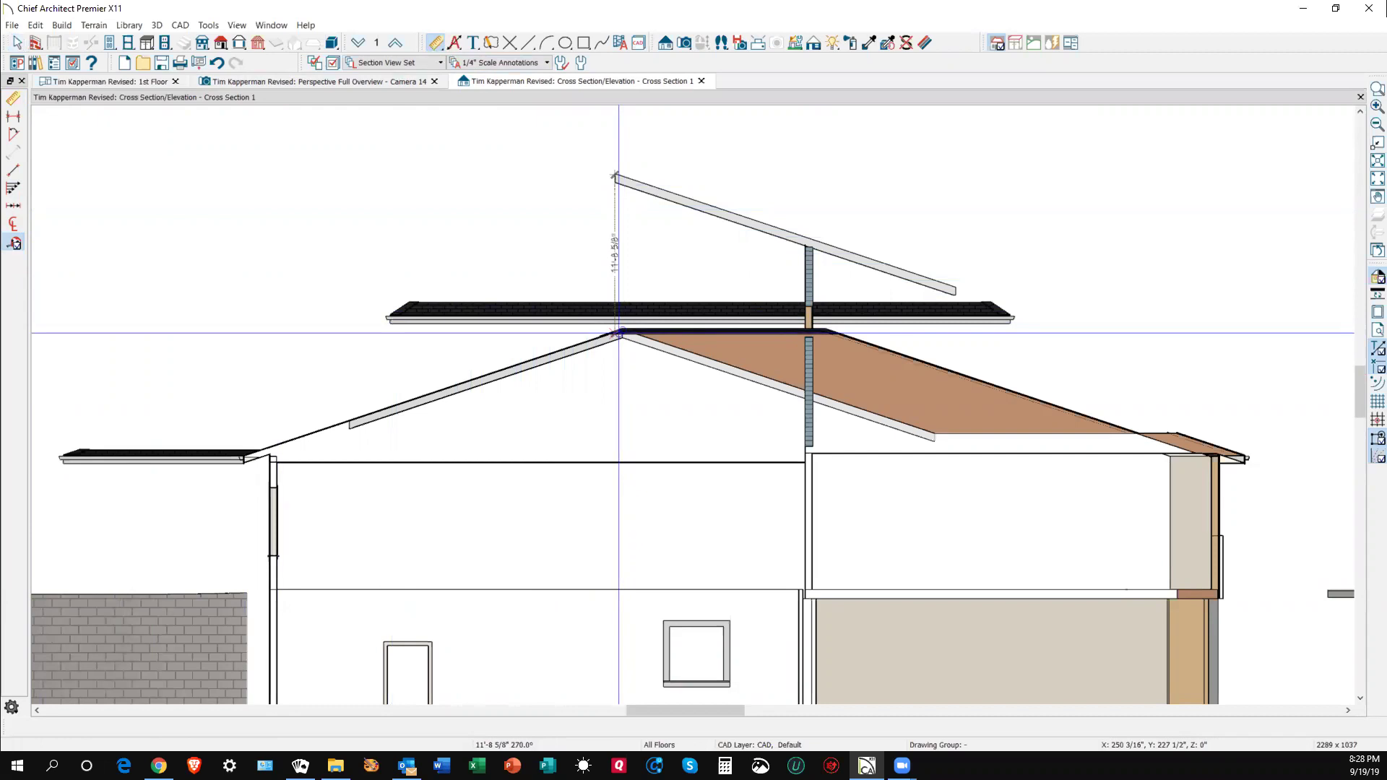
{"action": "left_click_drag", "start_coordinate": [618, 333], "coordinate": [618, 333]}
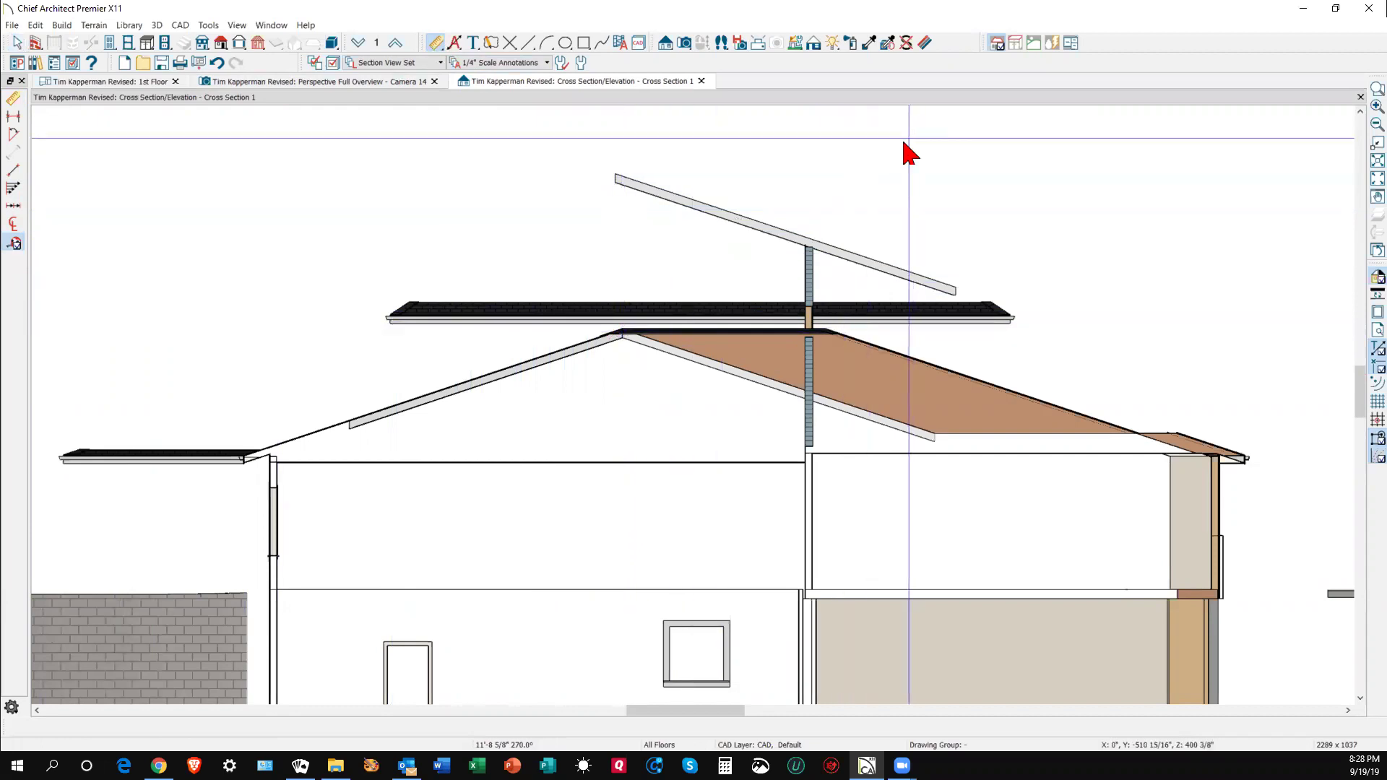
{"action": "key", "text": "ctrl+Tab"}
{"action": "key", "text": "ctrl+Tab"}
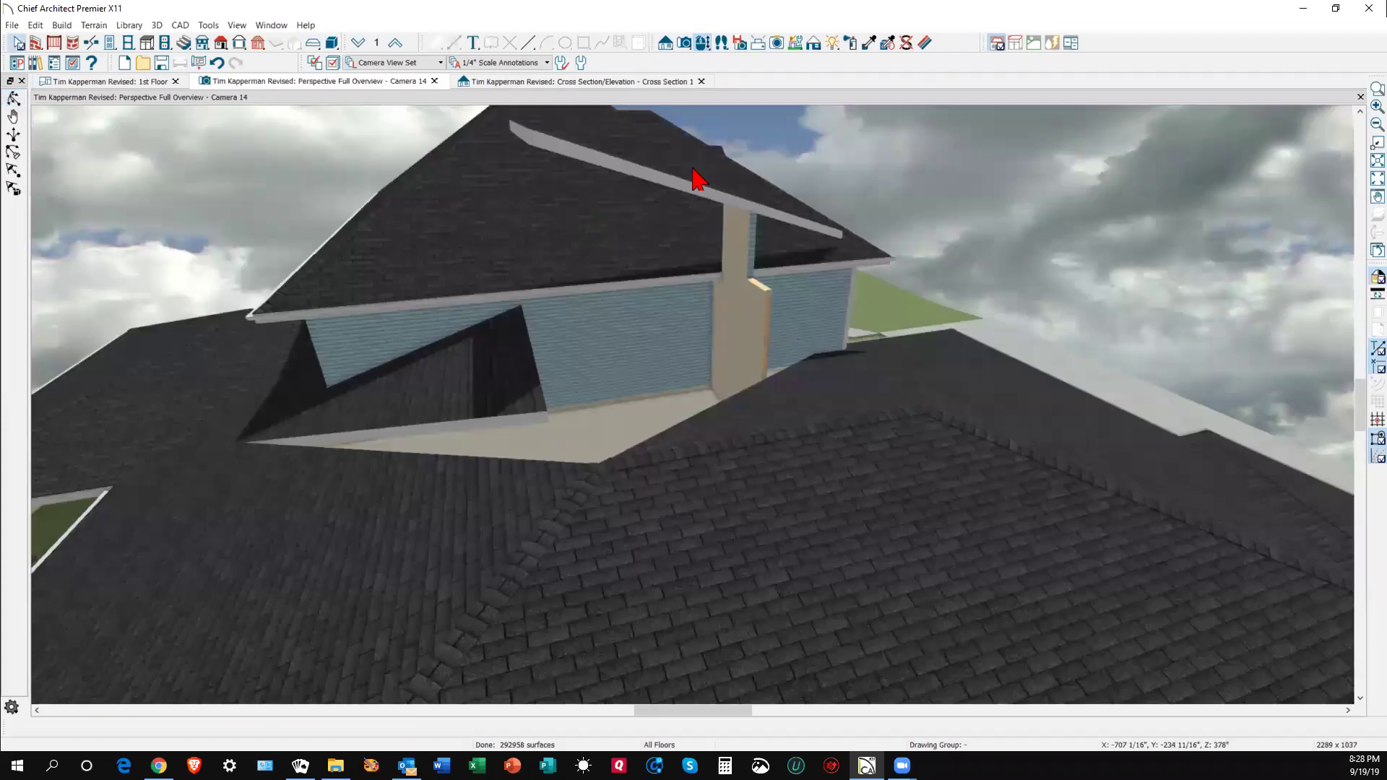
- Move the raised roof plane down 11'-8 5/8" with Transform/Replicate Object
{"action": "left_click", "coordinate": [639, 182]}
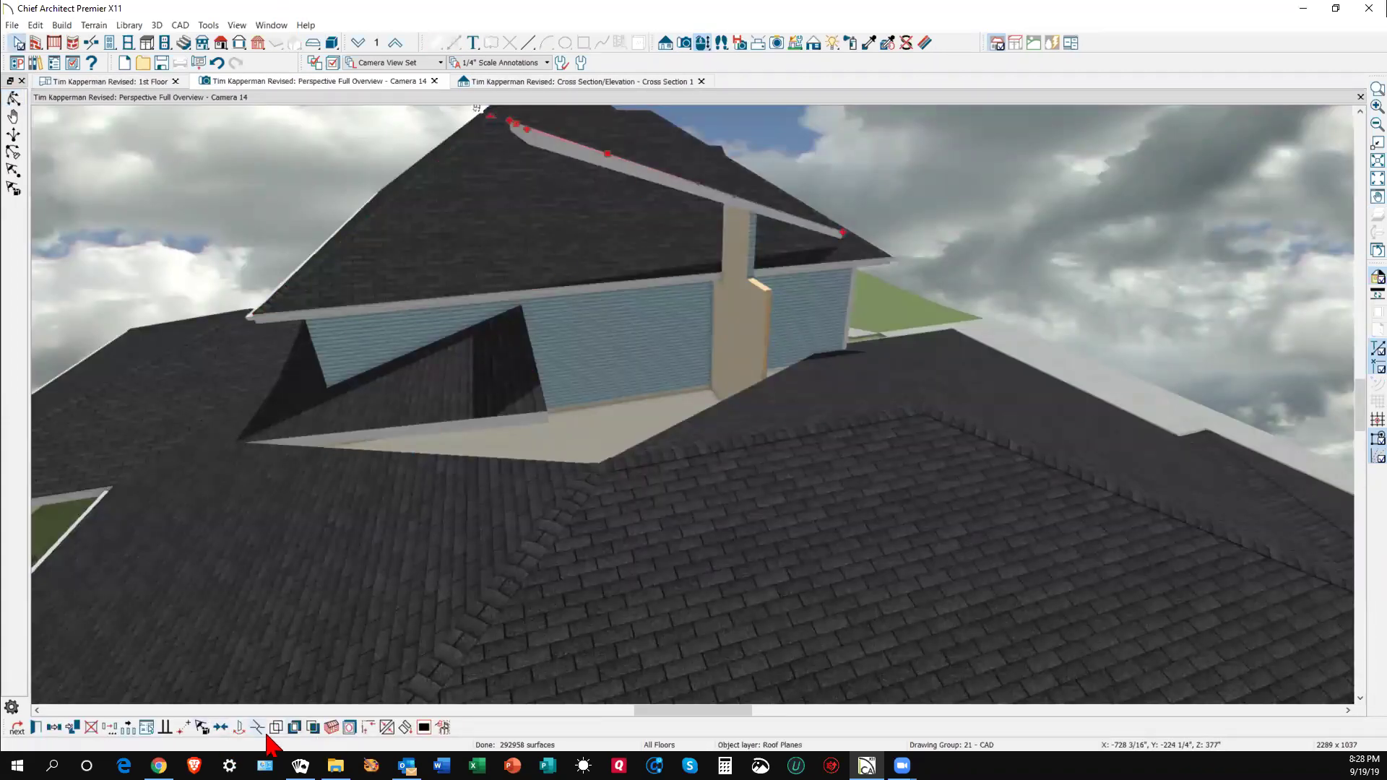
{"action": "left_click", "coordinate": [112, 727]}
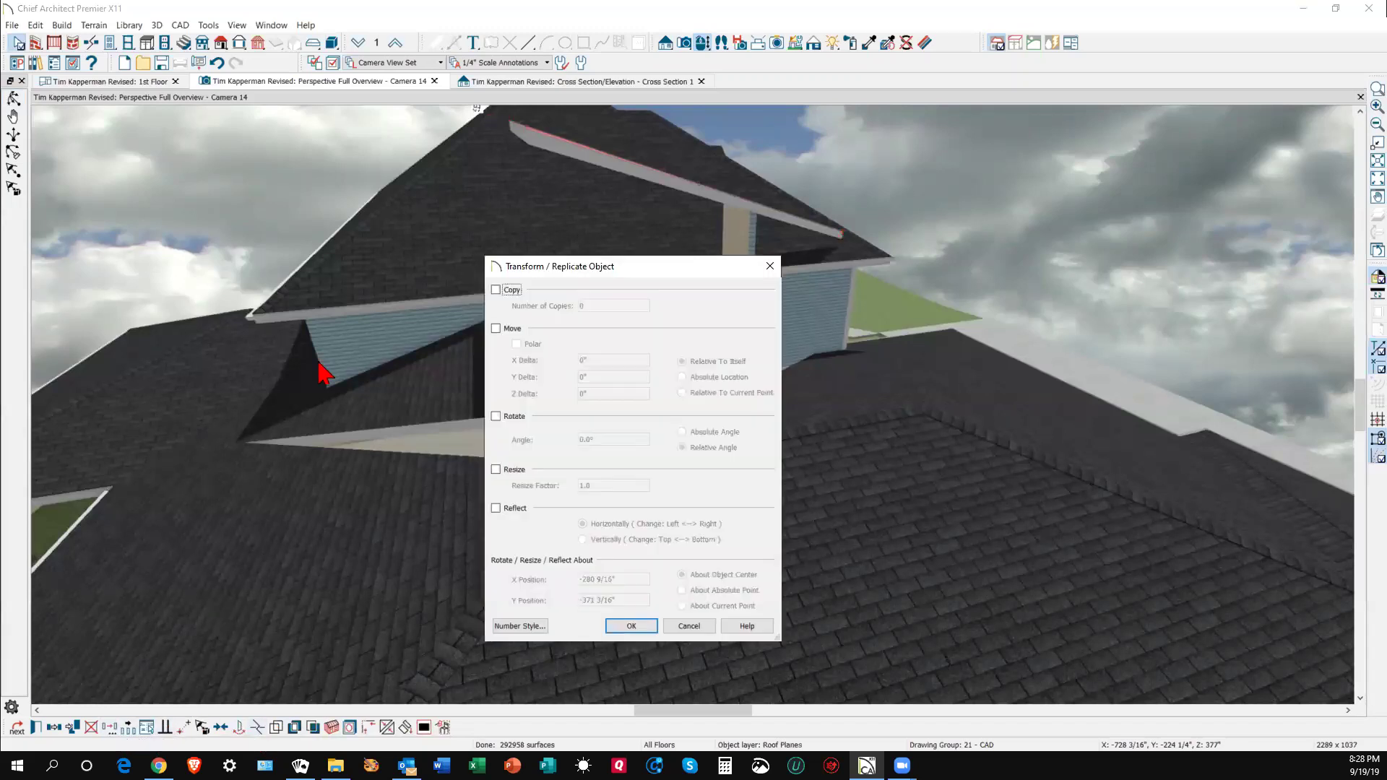
{"action": "left_click", "coordinate": [503, 335]}
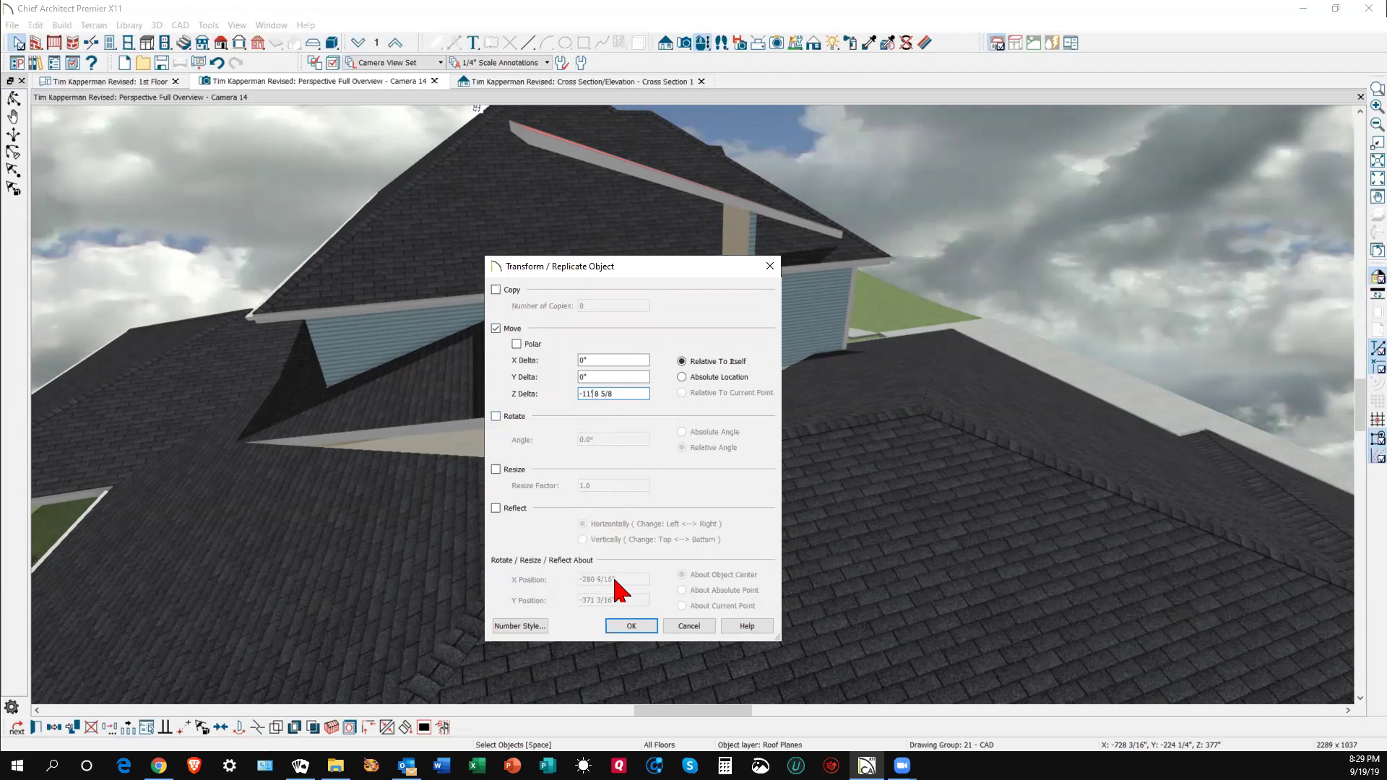
{"action": "left_click", "coordinate": [630, 627]}
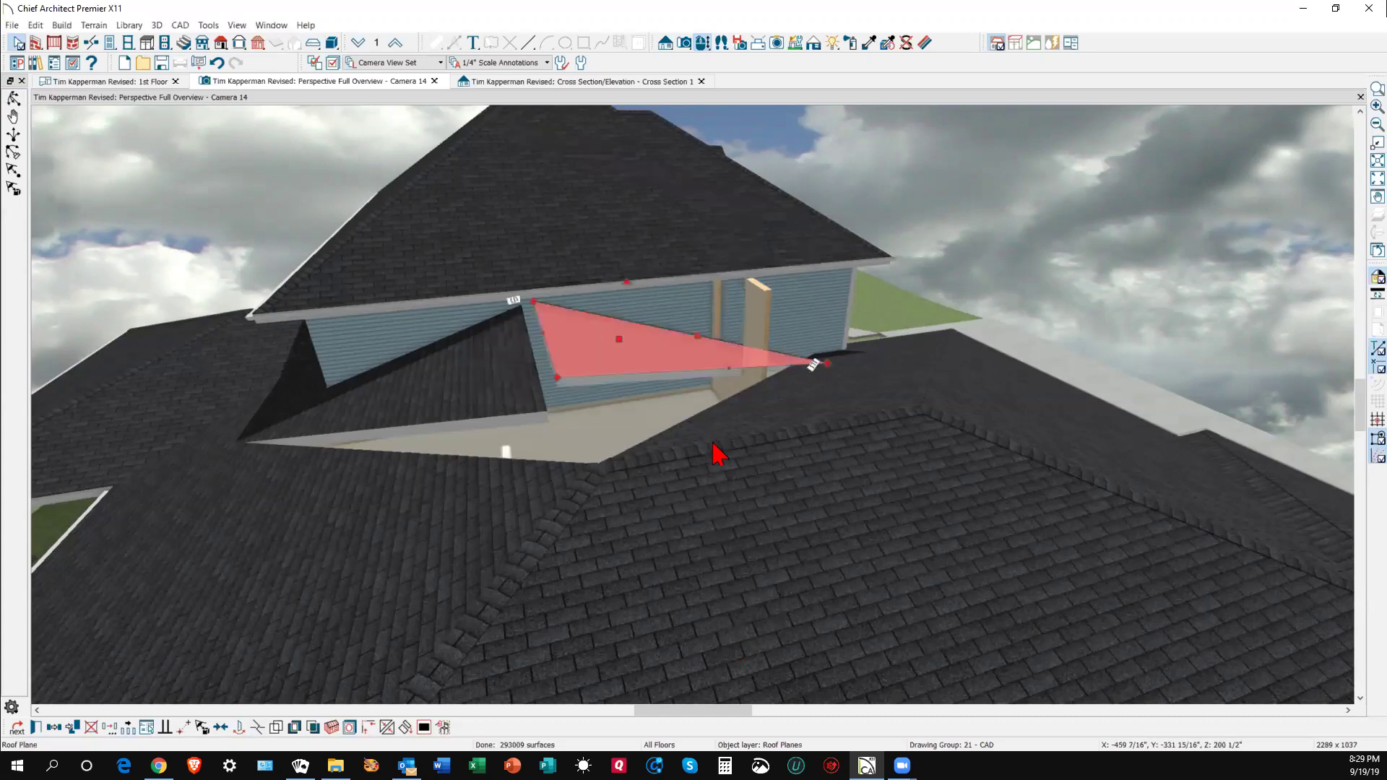
{"action": "key", "text": "Escape"}
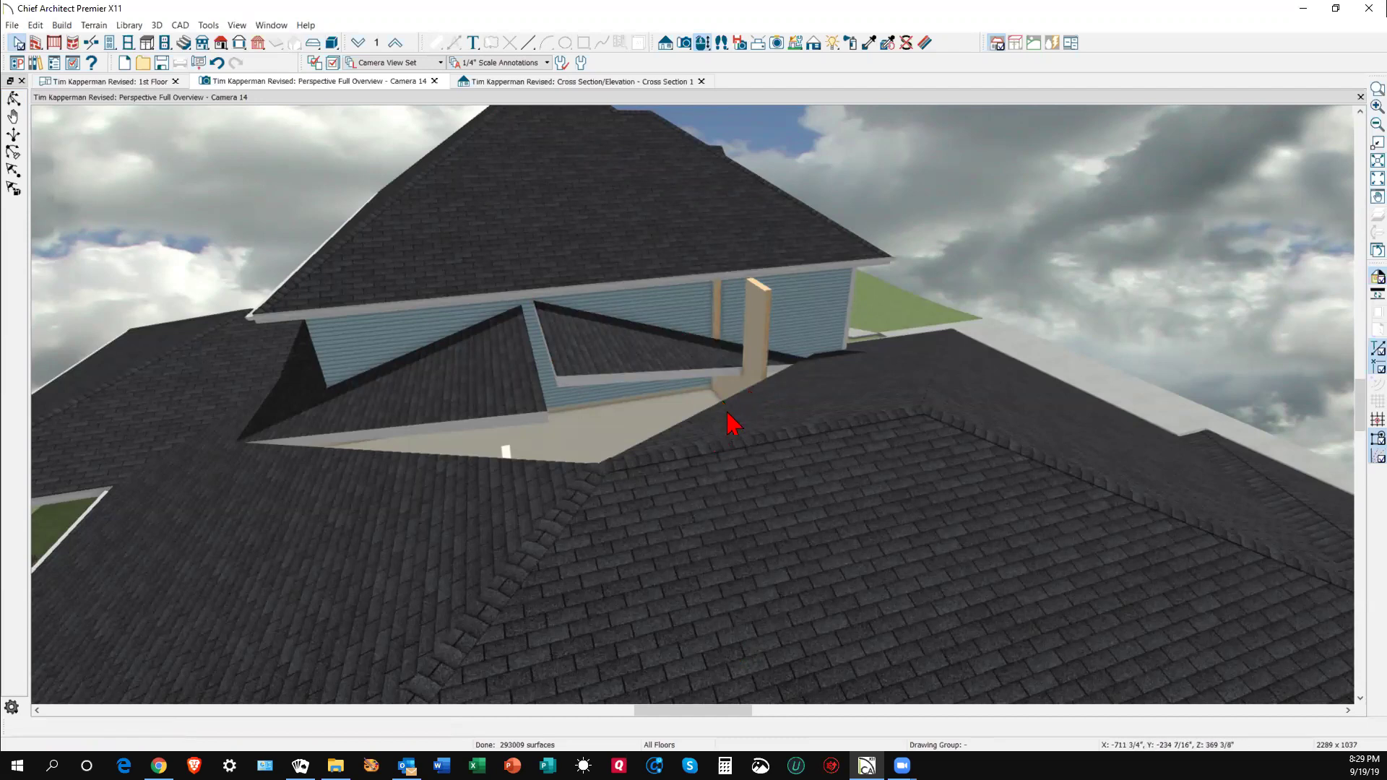
{"action": "left_click", "coordinate": [724, 401]}
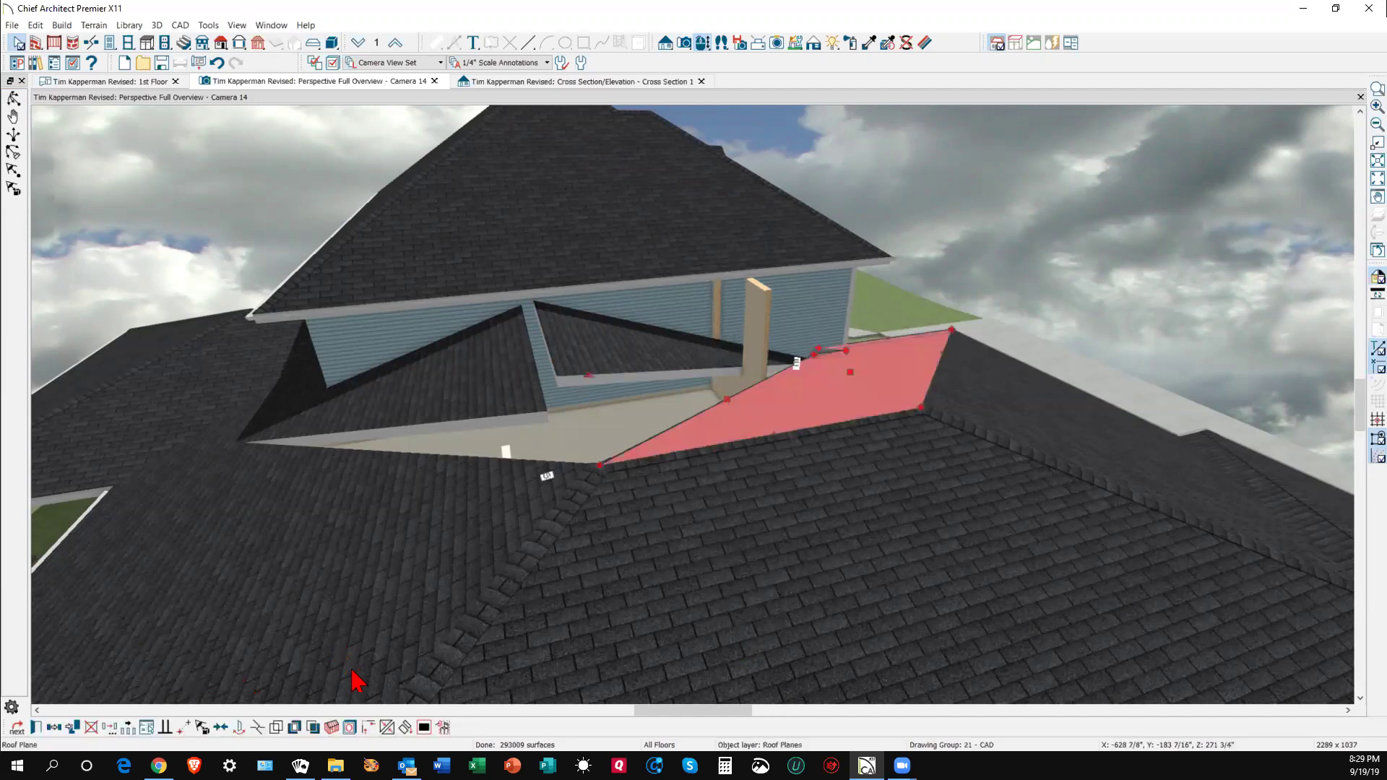
{"action": "scroll", "coordinate": [839, 346], "scroll_direction": "up", "scroll_amount": 3}
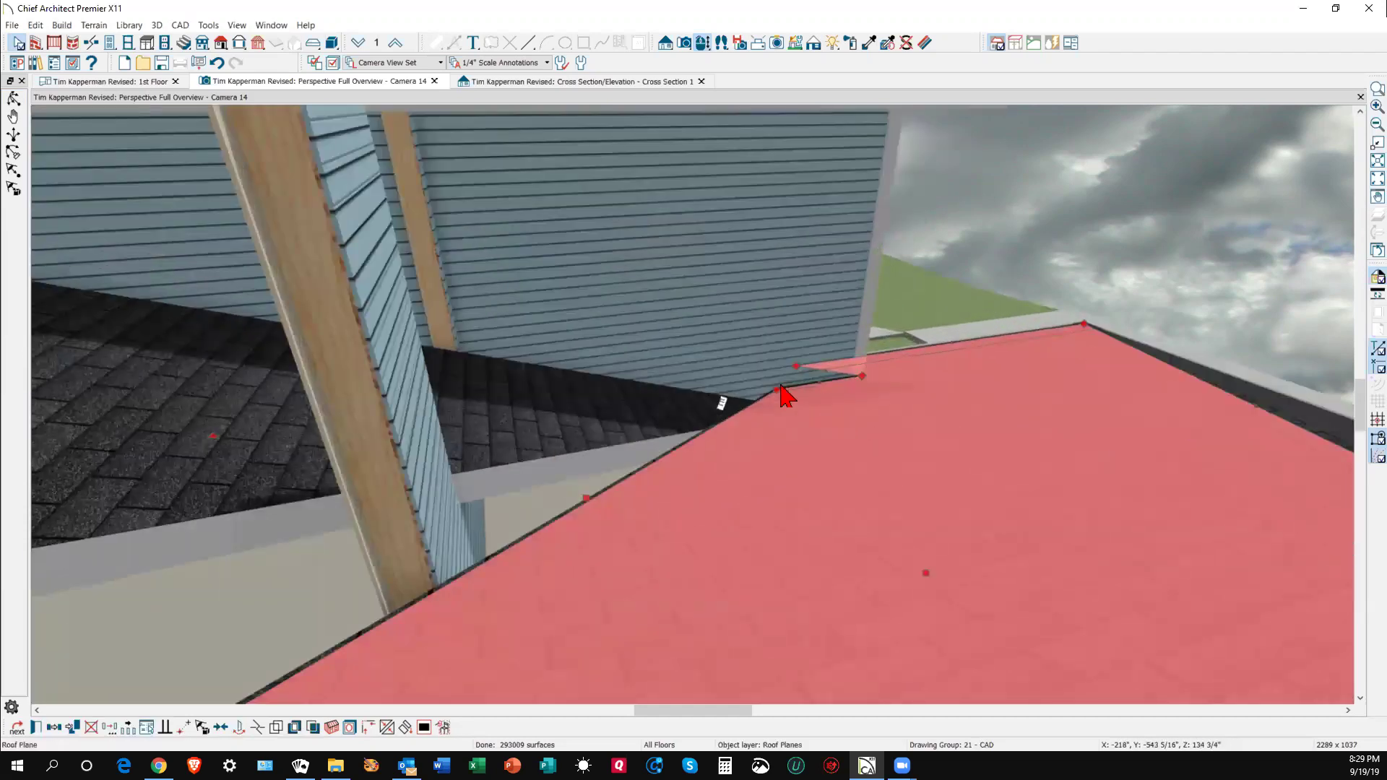
{"action": "scroll", "coordinate": [793, 416], "scroll_direction": "down", "scroll_amount": 3}
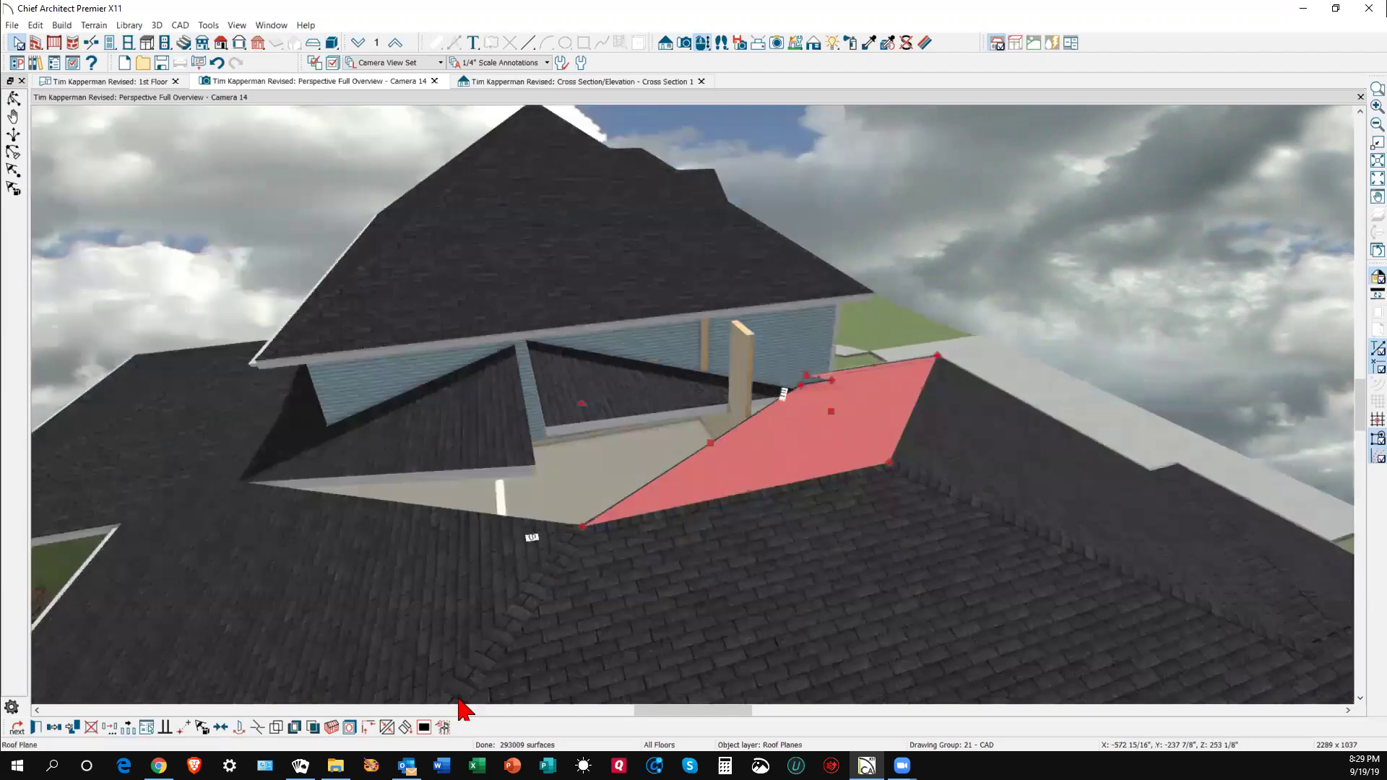
{"action": "left_click", "coordinate": [386, 729]}
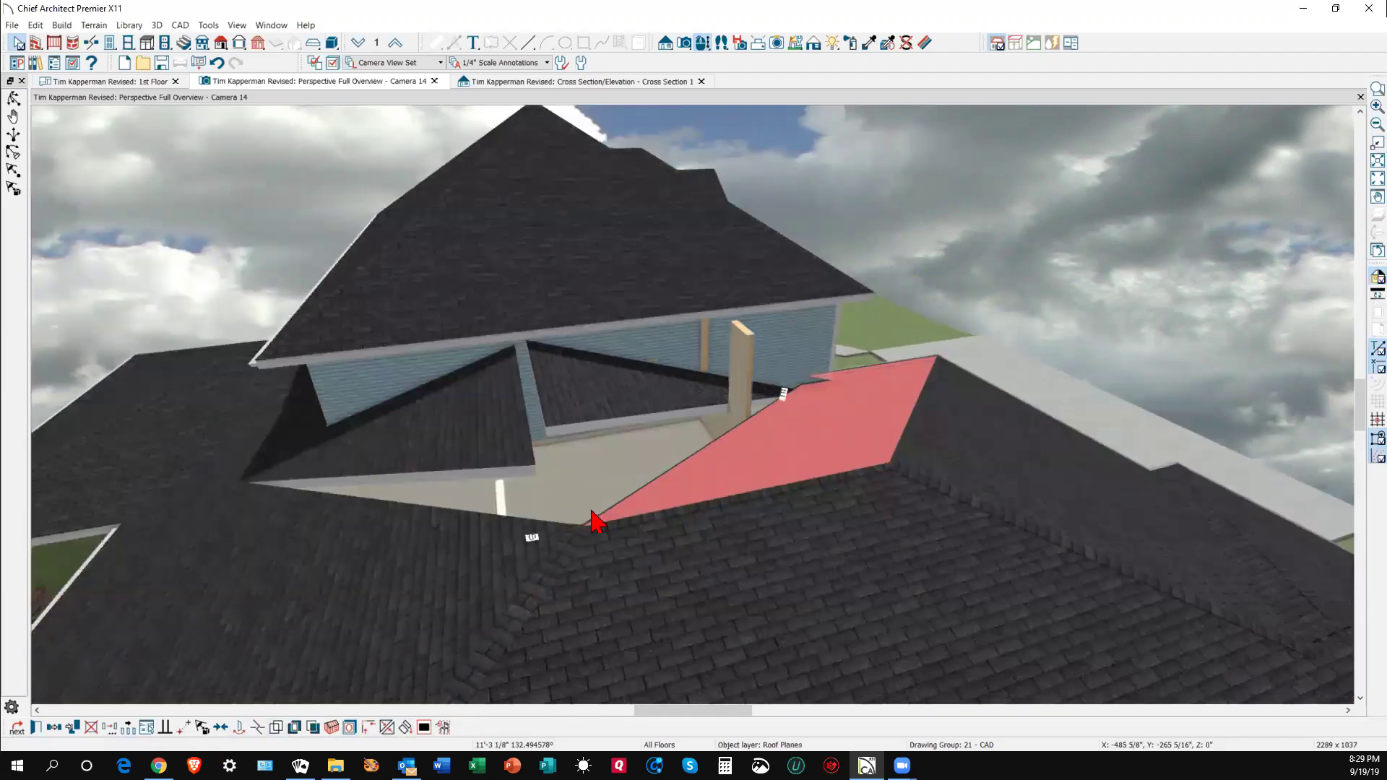
{"action": "left_click", "coordinate": [645, 422]}
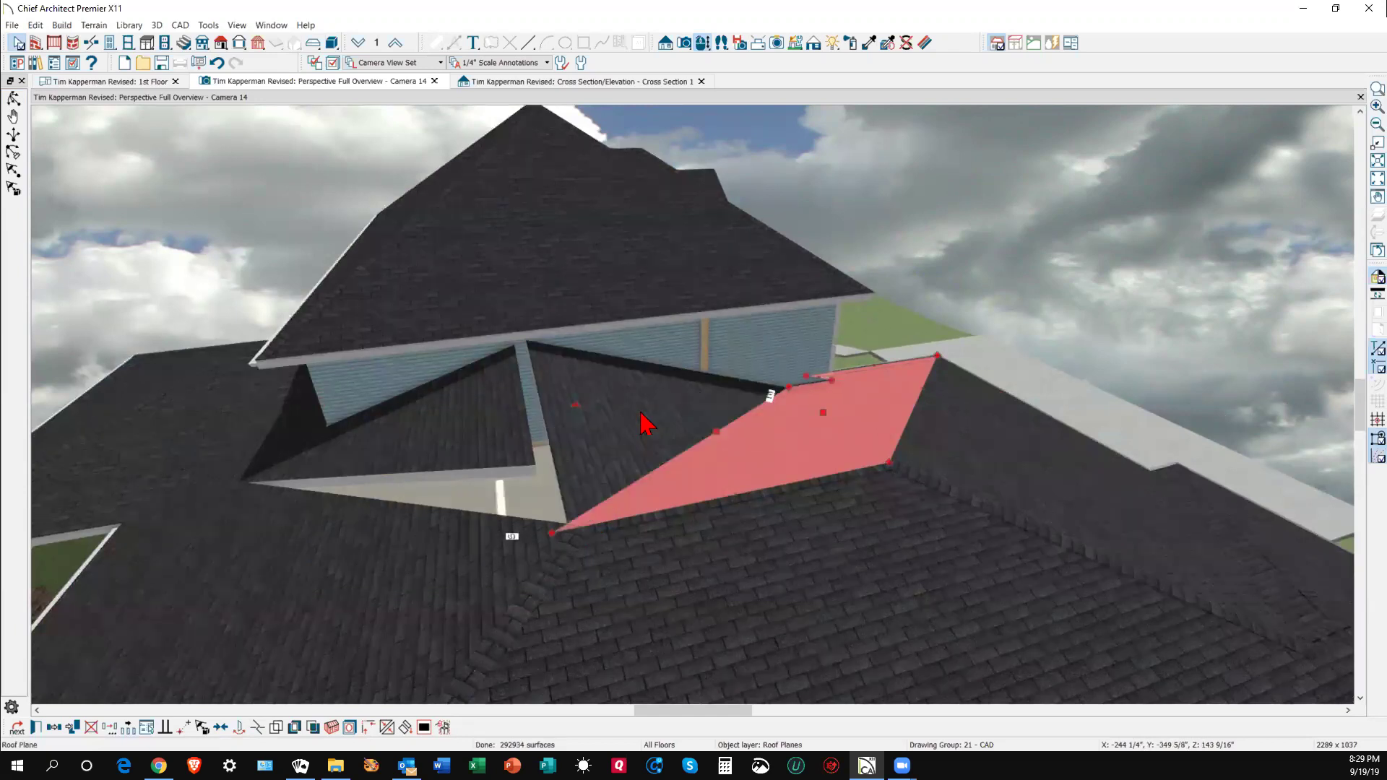
{"action": "left_click", "coordinate": [725, 432]}
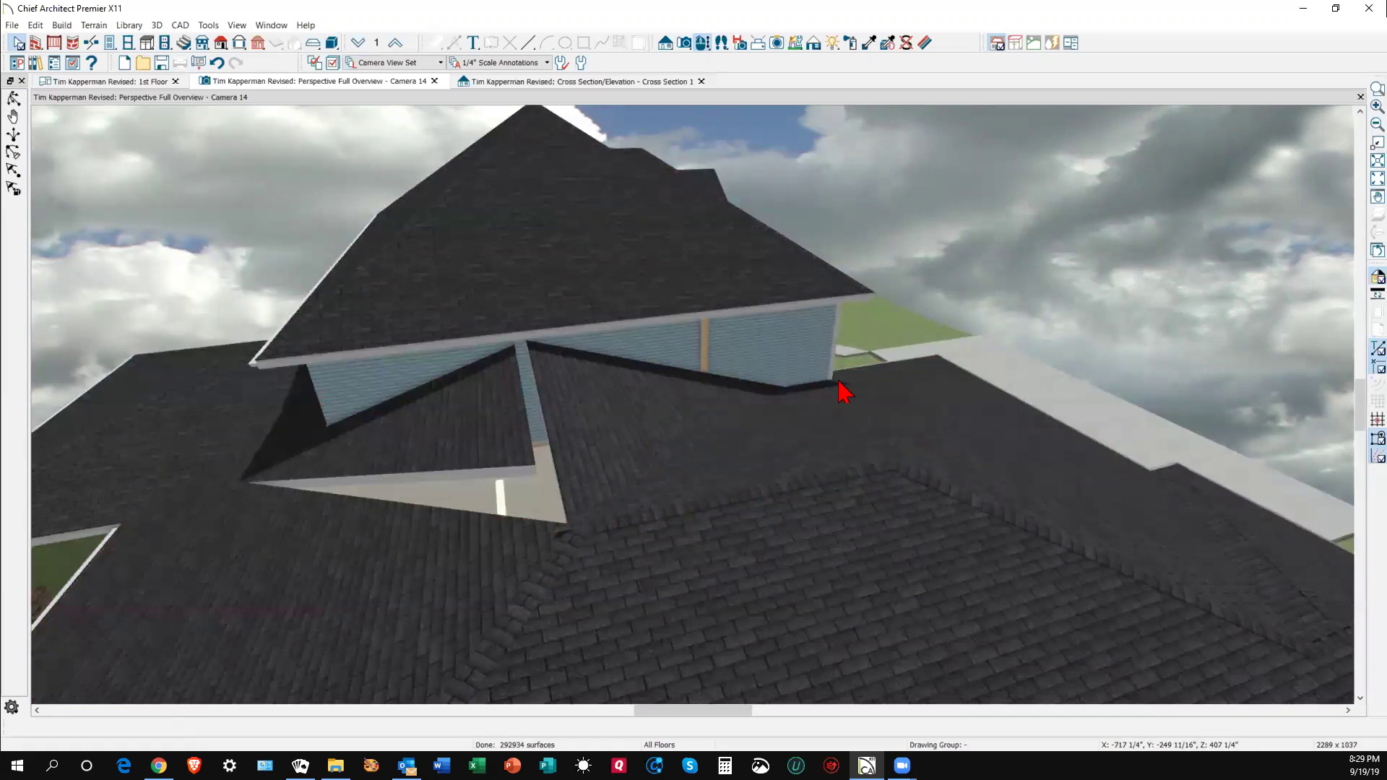
{"action": "left_click", "coordinate": [736, 408]}
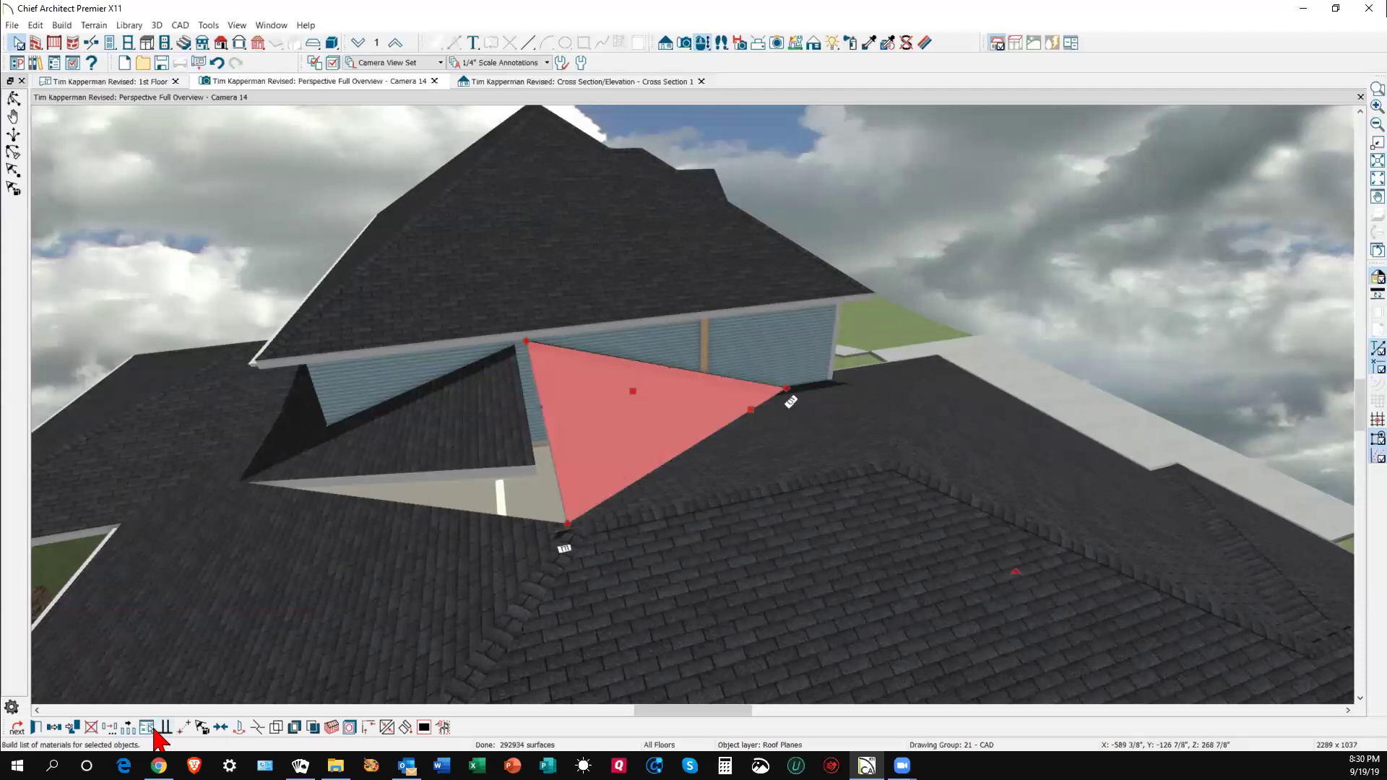
{"action": "left_click", "coordinate": [677, 549]}
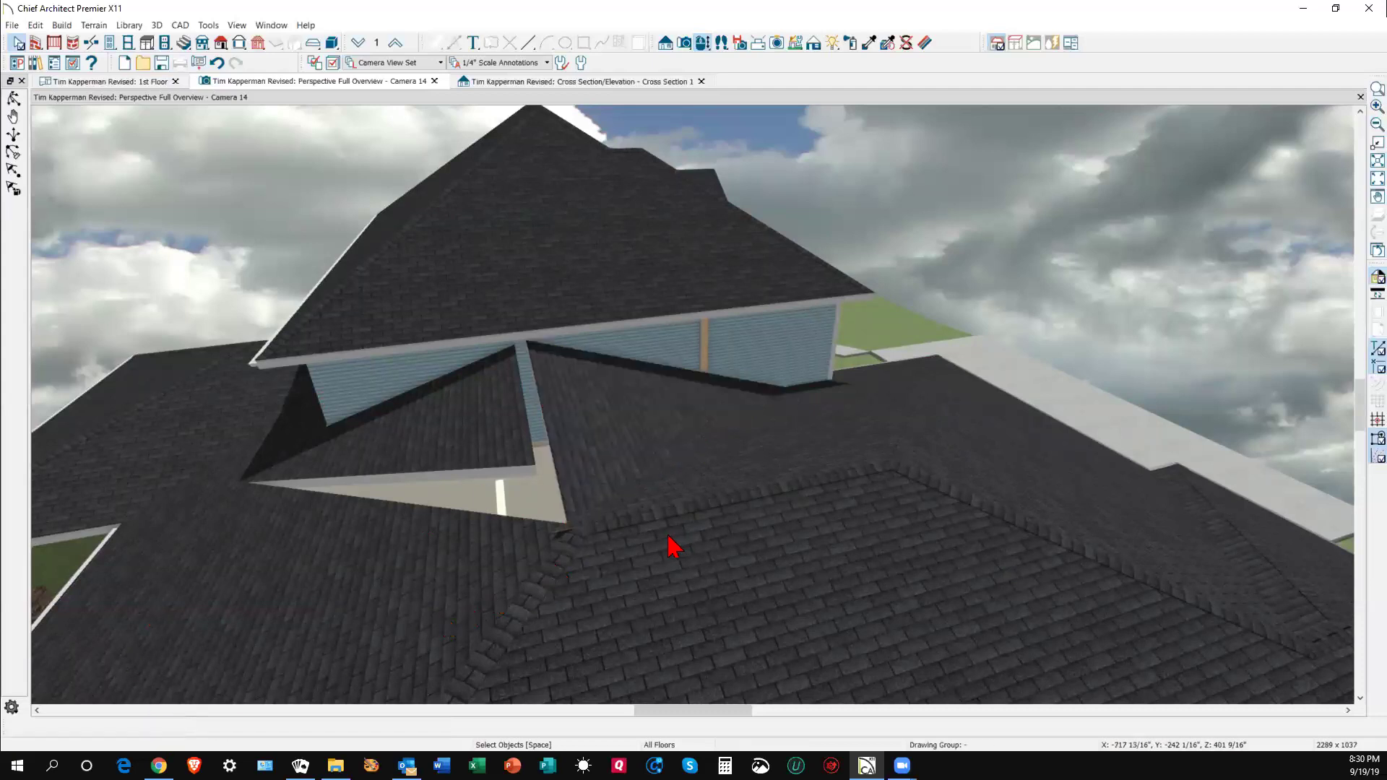
{"action": "double_click", "coordinate": [678, 514]}
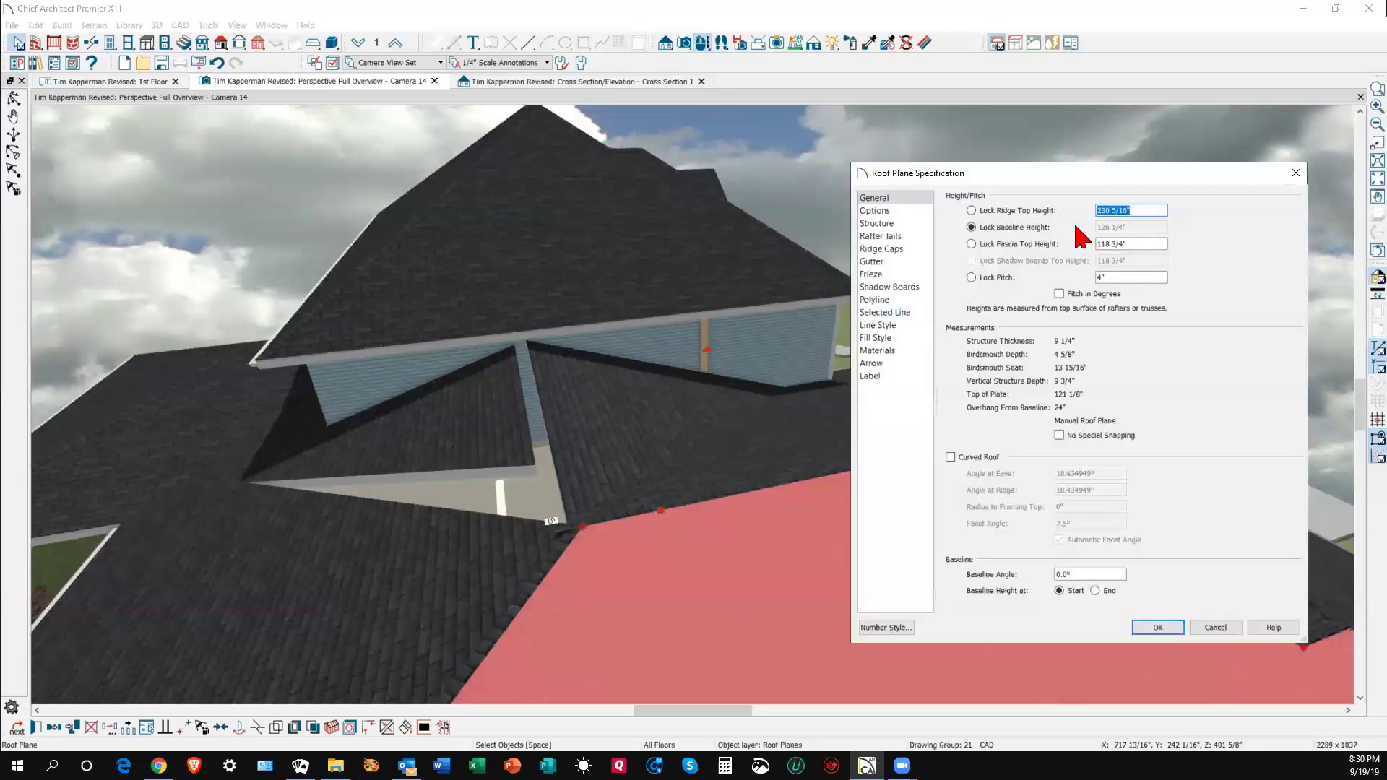
{"action": "left_click", "coordinate": [1199, 629]}
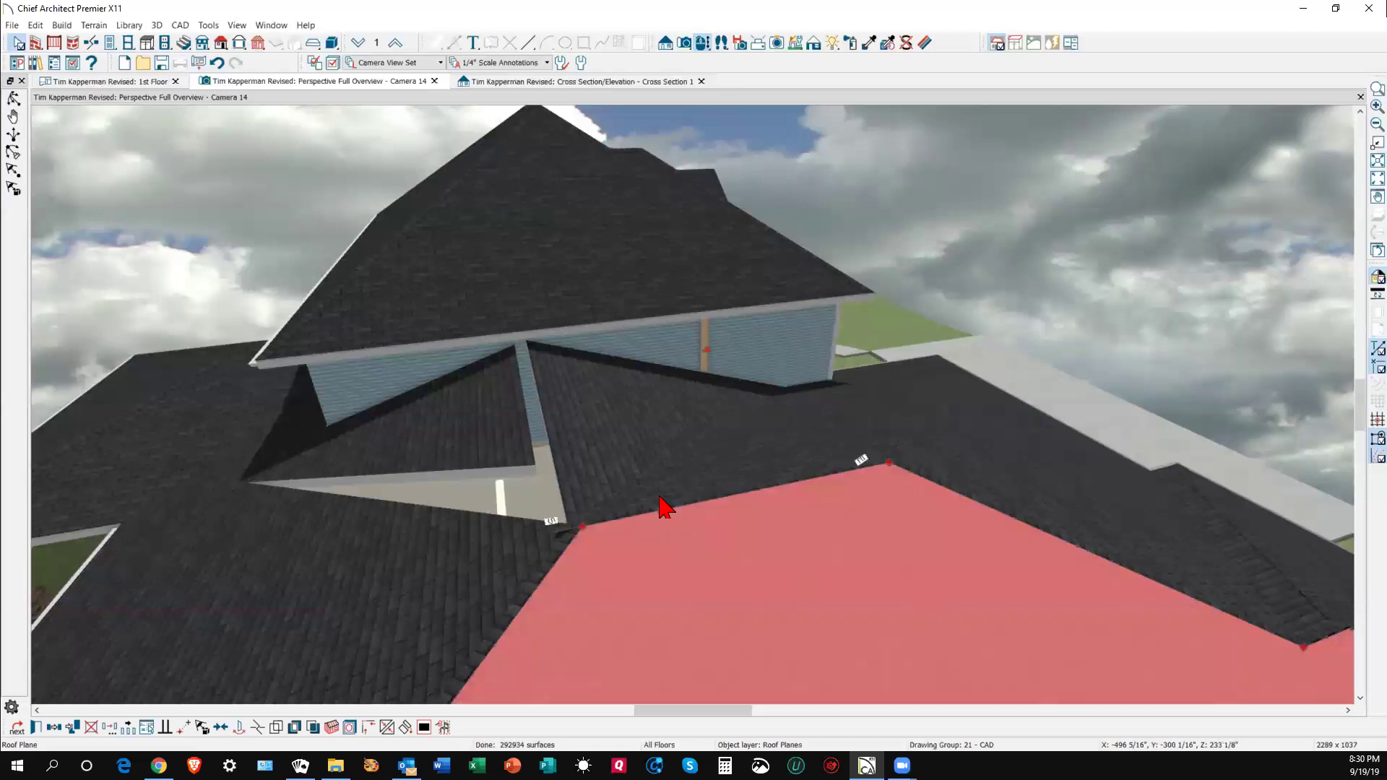
{"action": "double_click", "coordinate": [663, 506]}
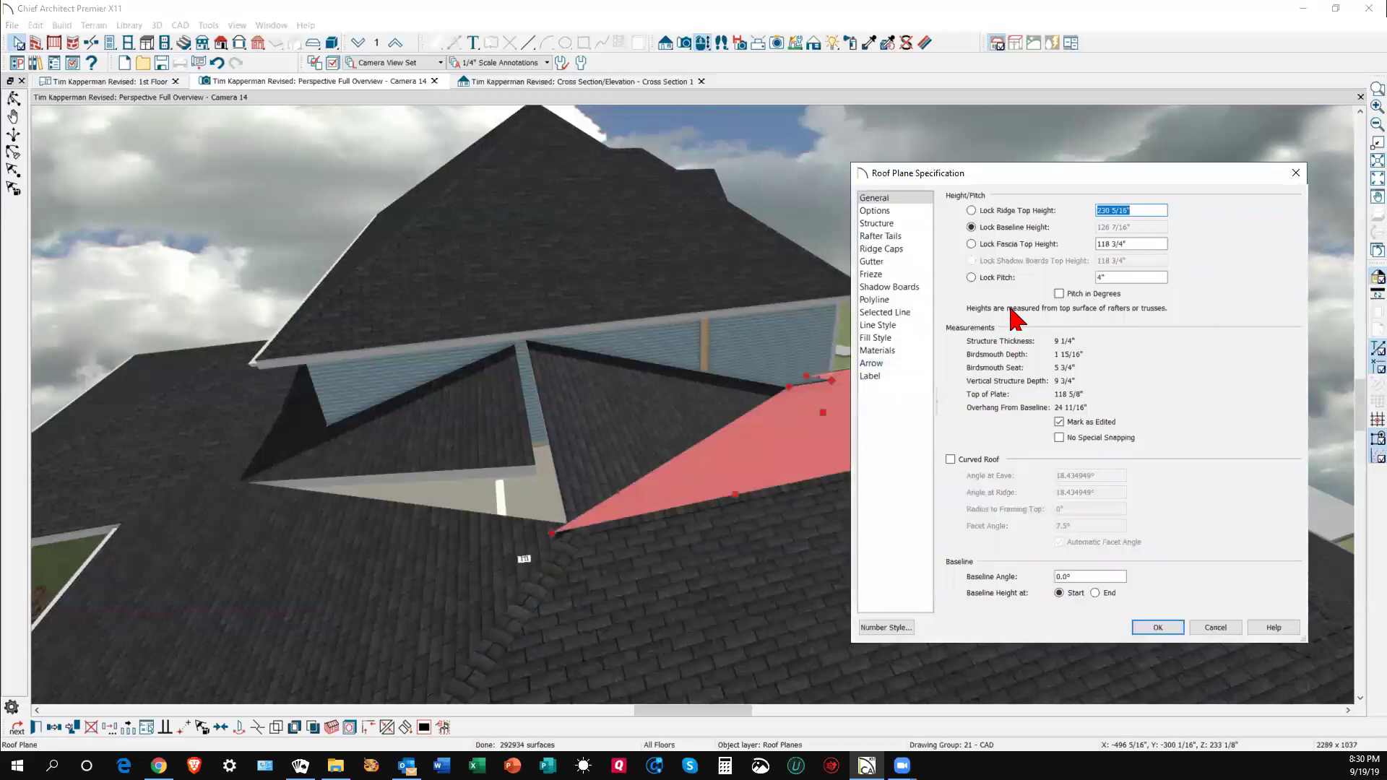
{"action": "left_click", "coordinate": [1215, 627]}
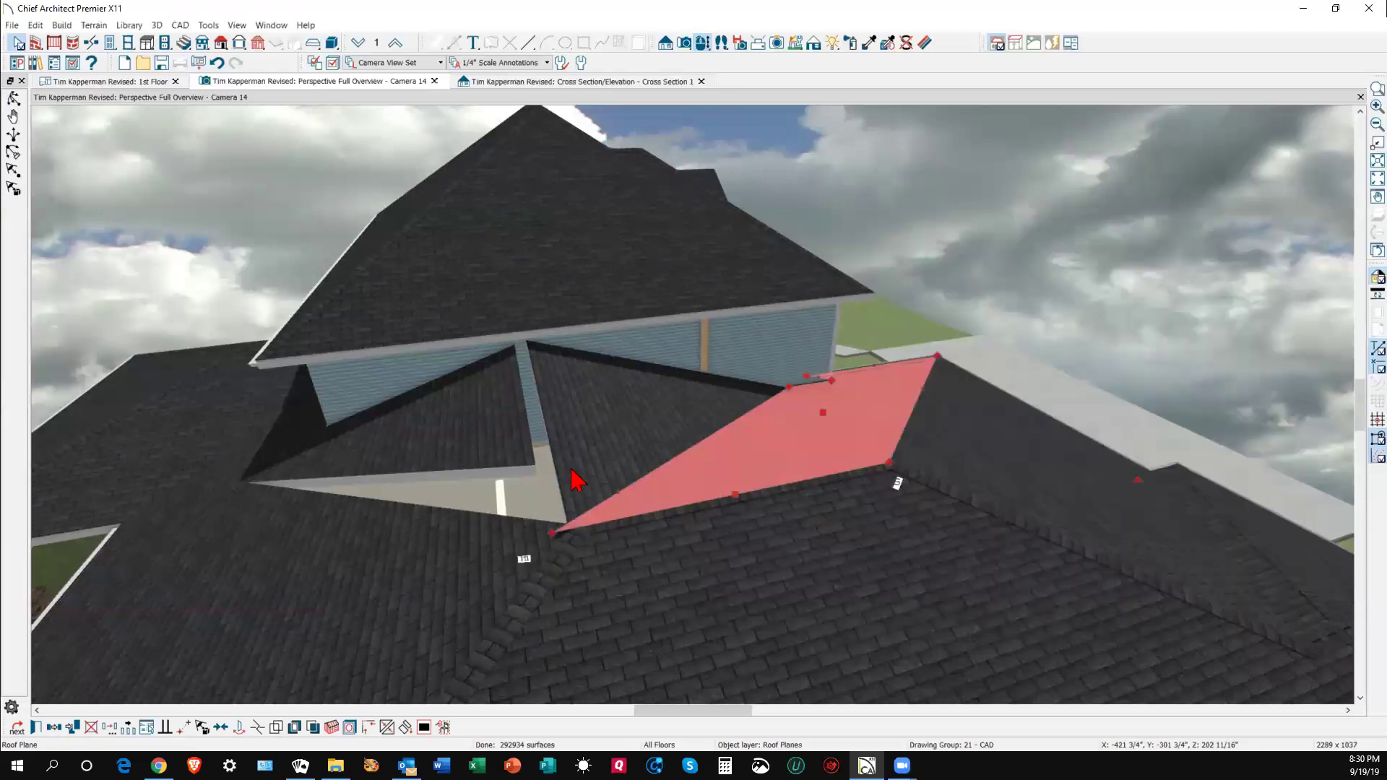
{"action": "key", "text": "Escape"}
{"action": "left_click", "coordinate": [561, 468]}
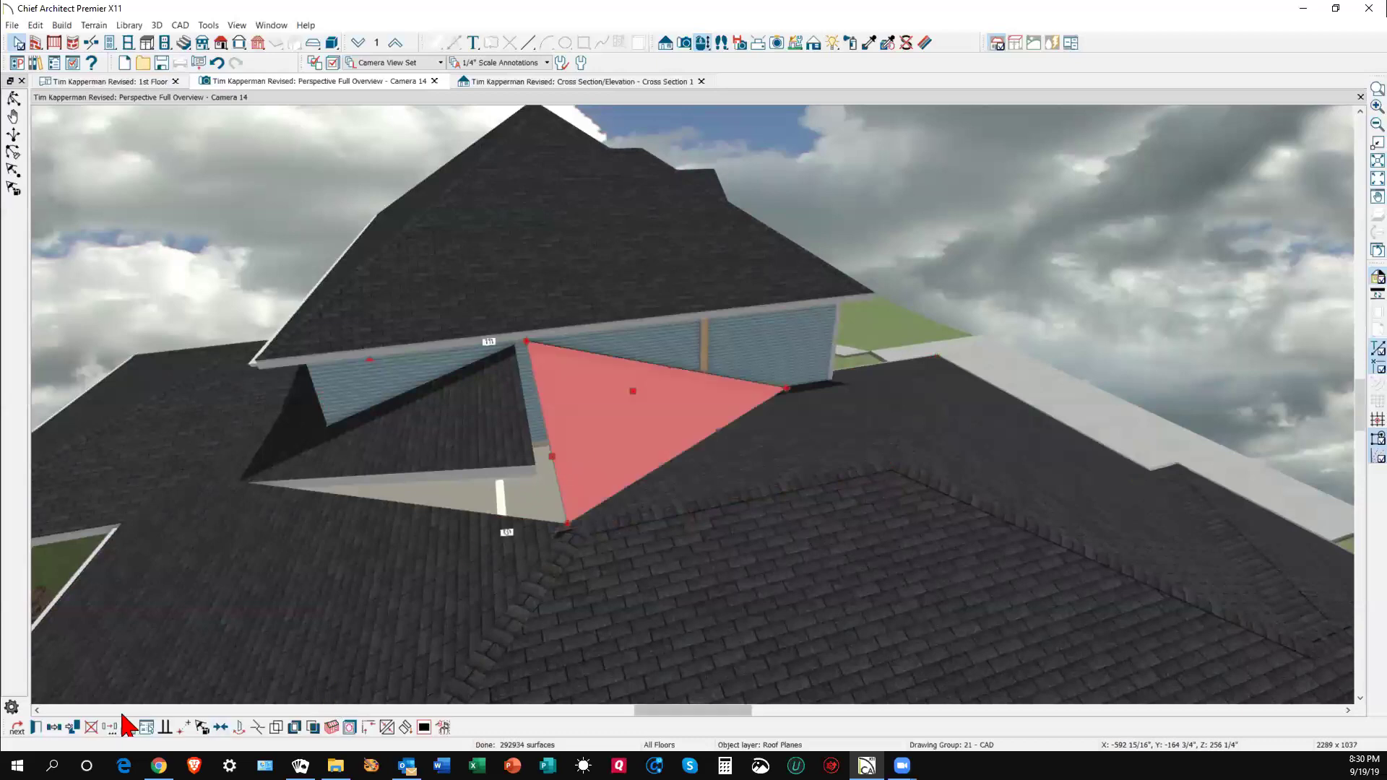
{"action": "double_click", "coordinate": [540, 372]}
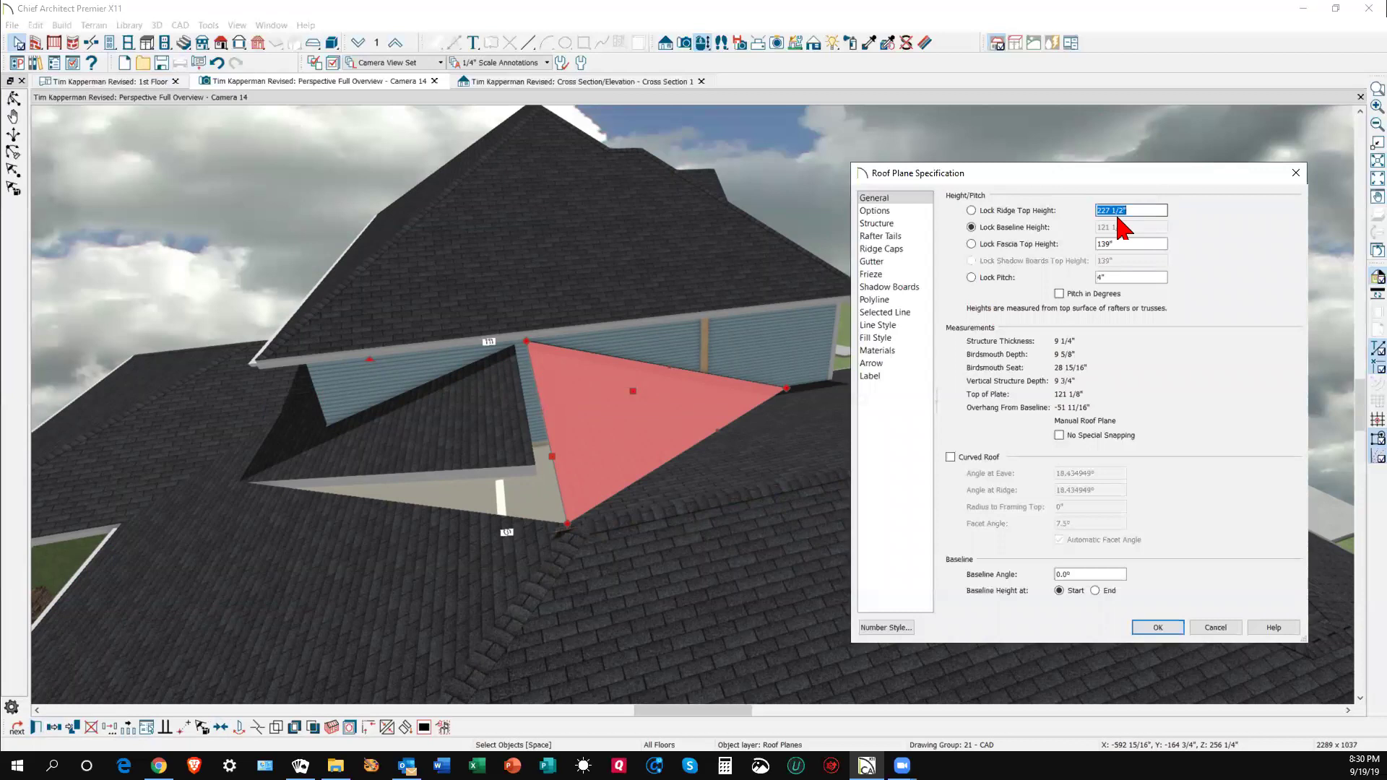
{"action": "left_click", "coordinate": [1215, 628]}
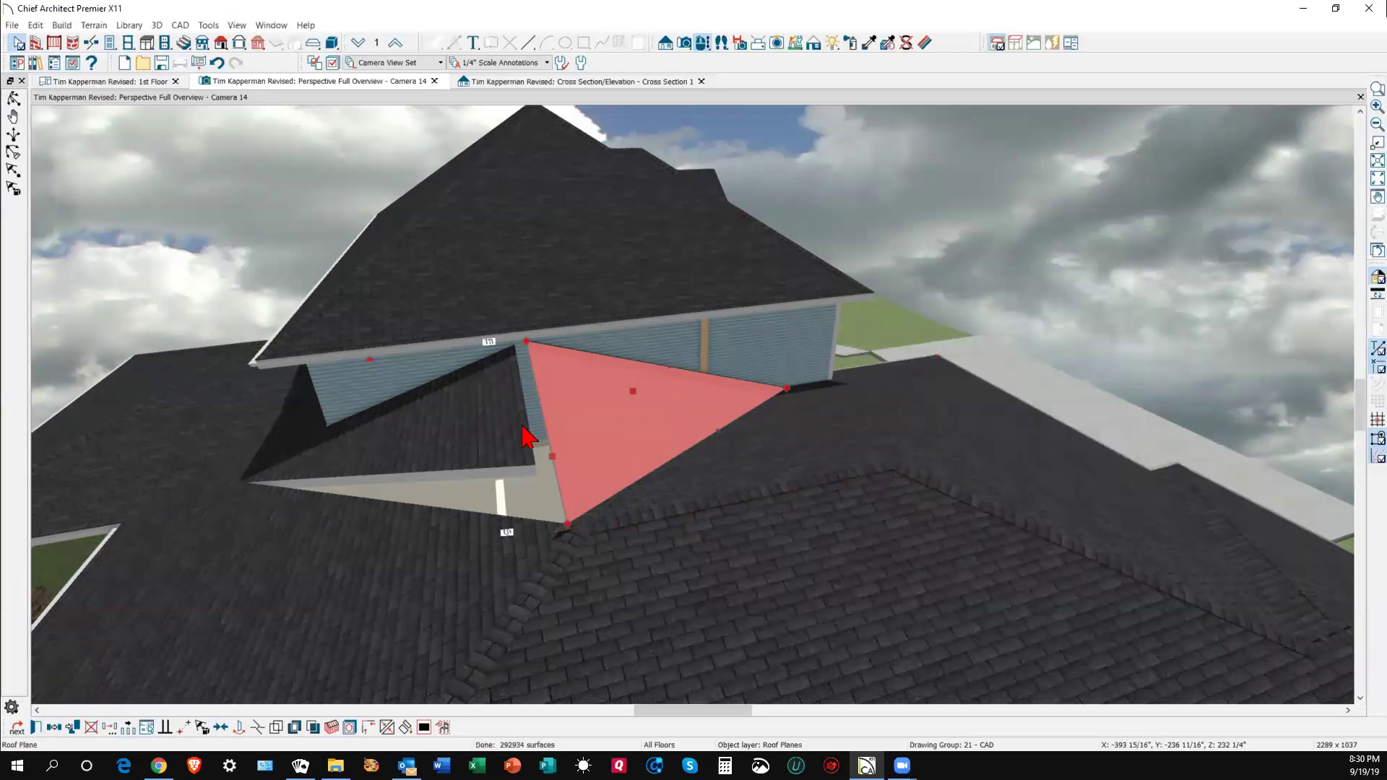
- Join the large roof plane to the cricket plane with Join Roof Planes
{"action": "right_click", "coordinate": [523, 428]}
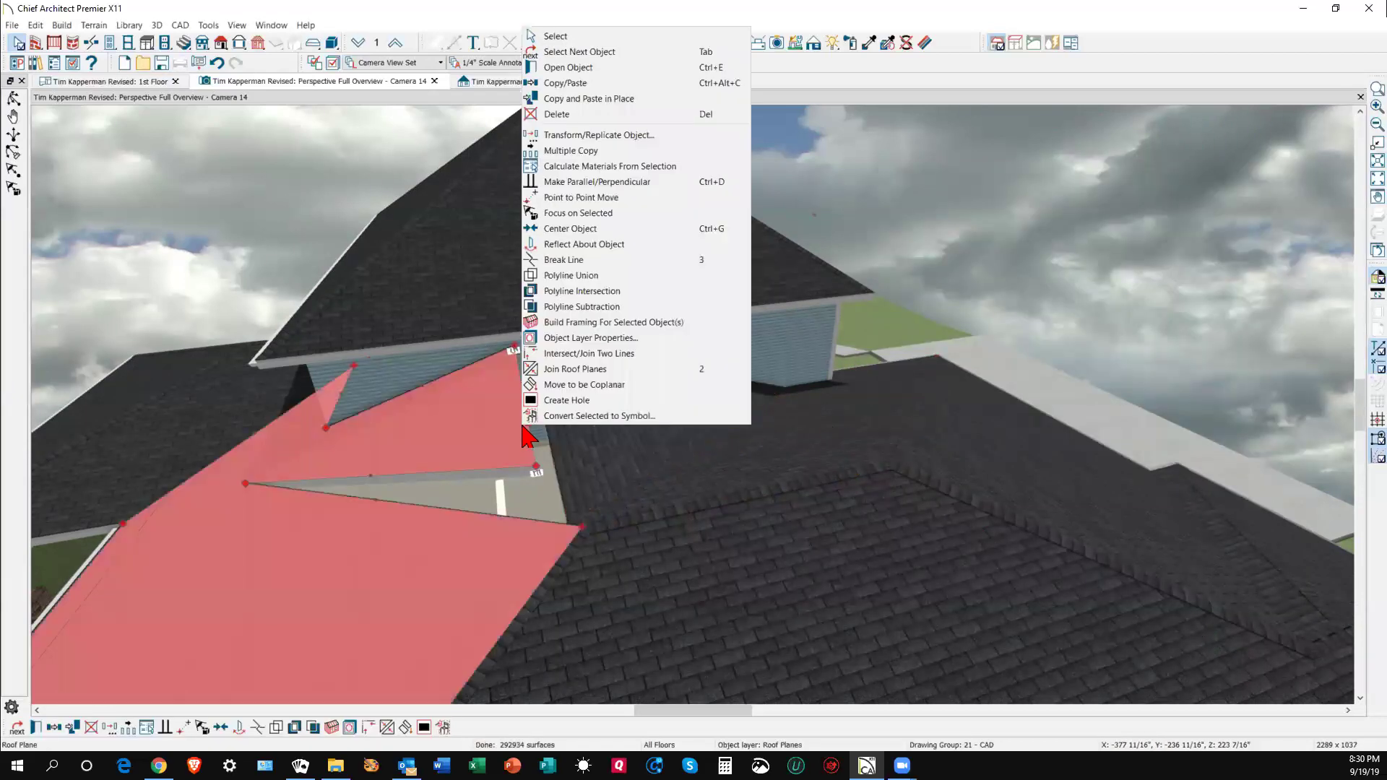
{"action": "left_click", "coordinate": [538, 369]}
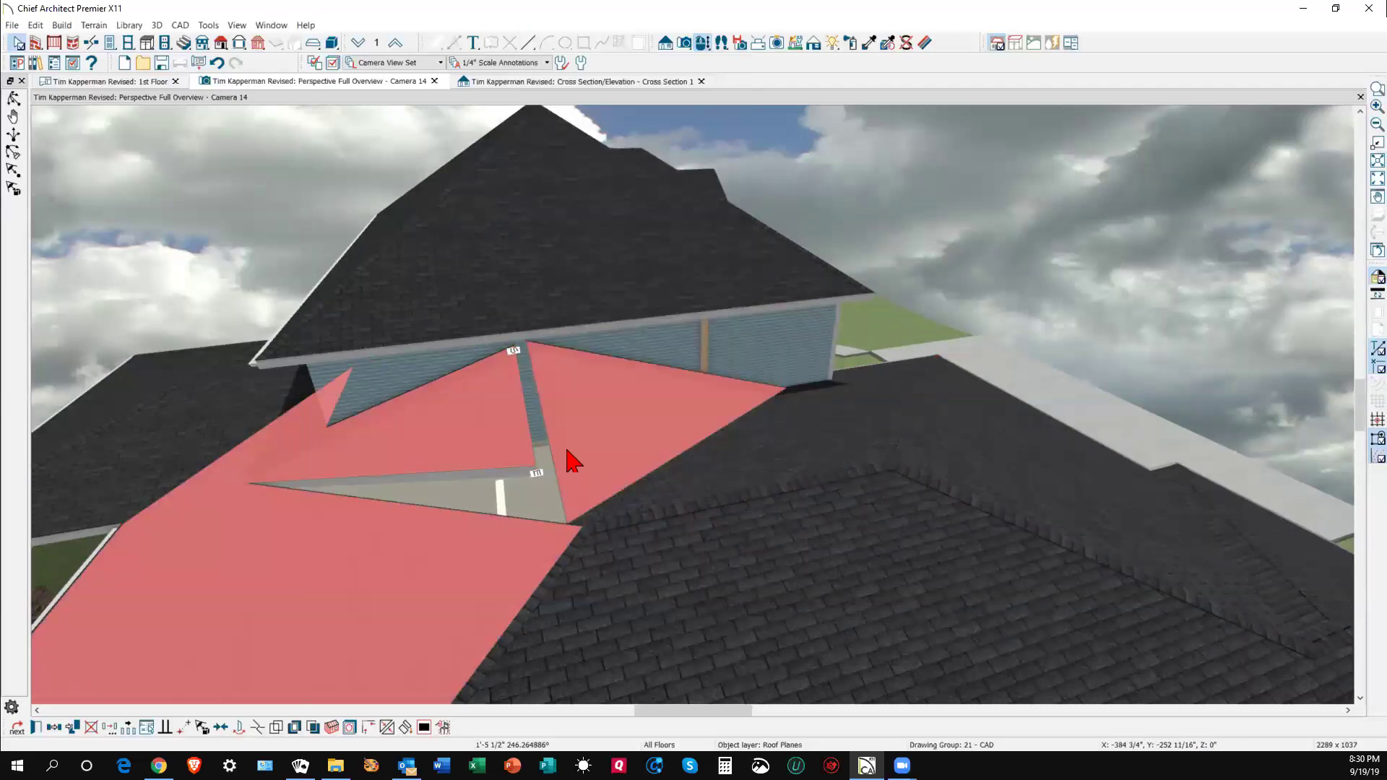
{"action": "left_click", "coordinate": [571, 460]}
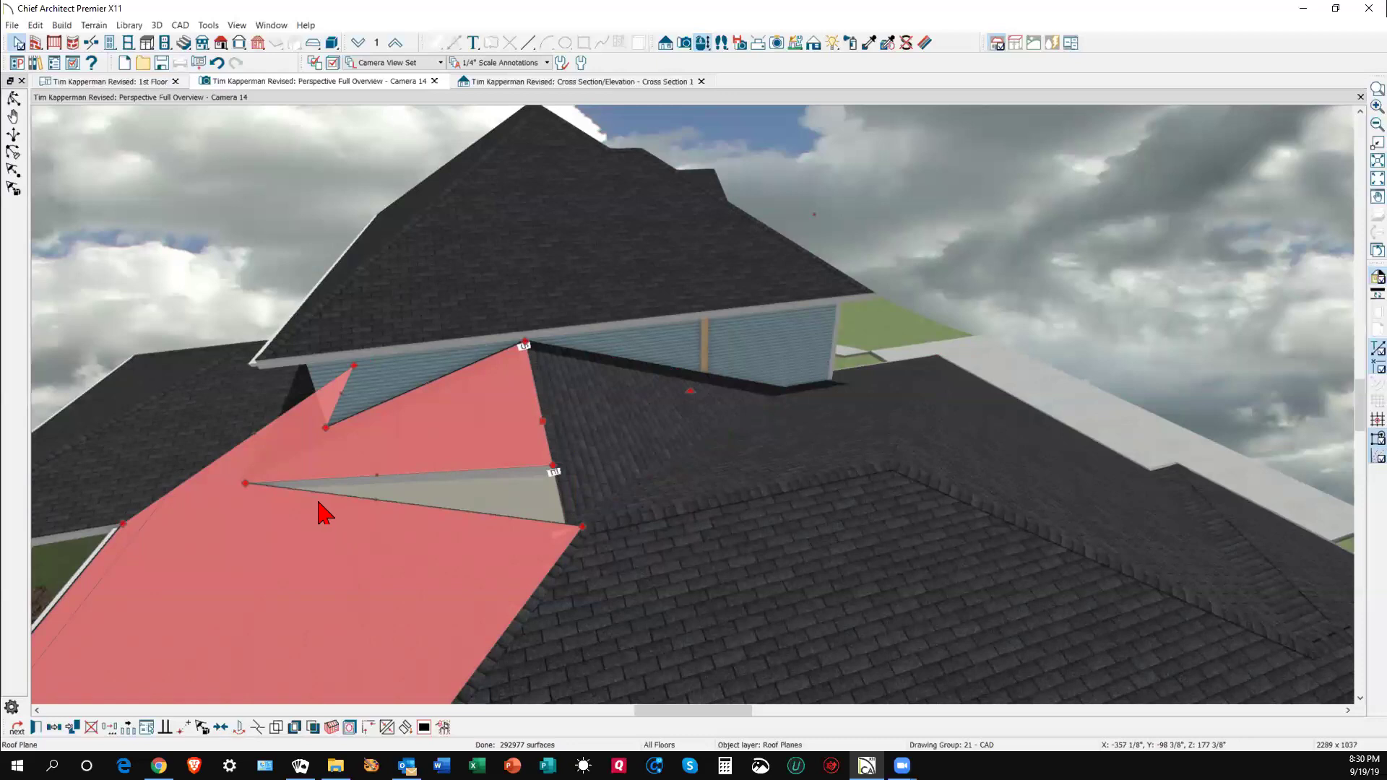
- Drag the roof plane's corner in to close the gap, then view Cross Section 1
{"action": "left_click_drag", "start_coordinate": [246, 483], "coordinate": [559, 523]}
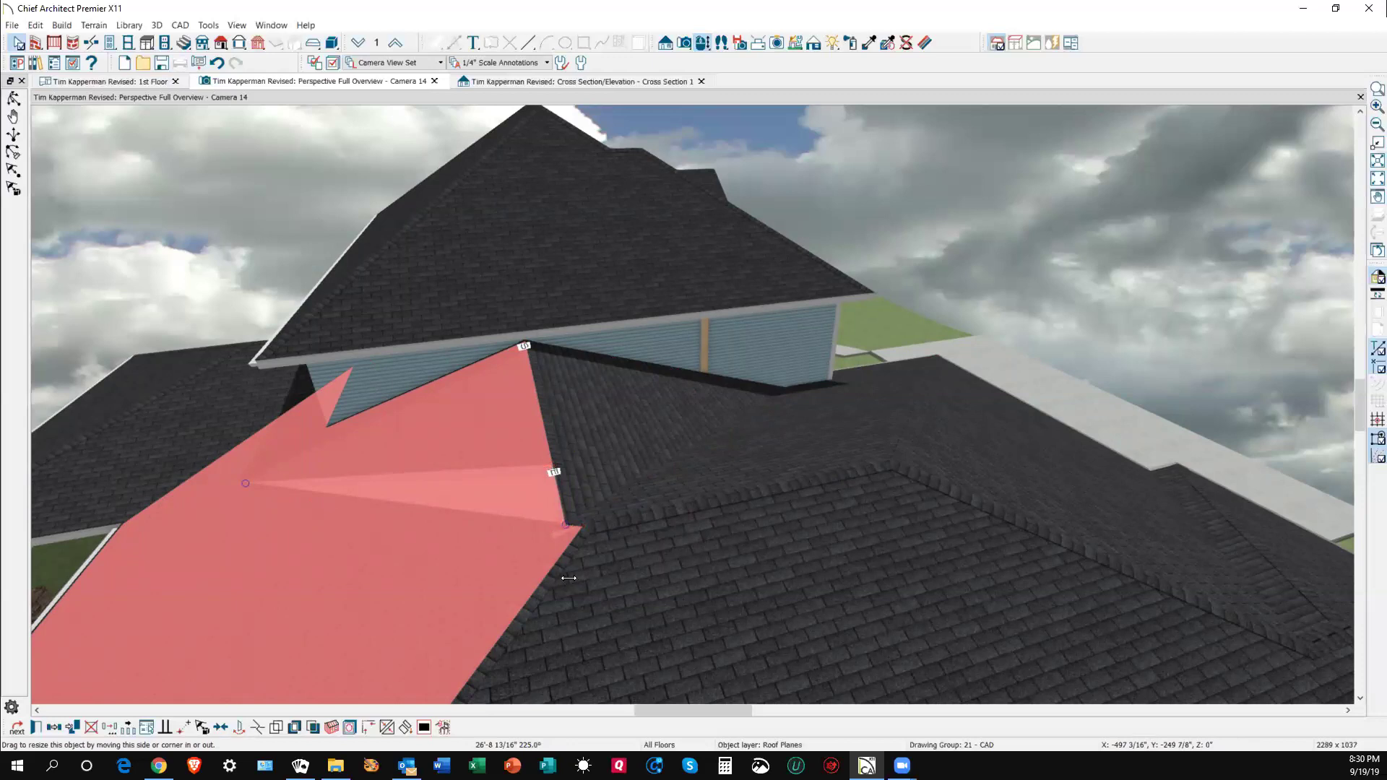
{"action": "left_click_drag", "start_coordinate": [569, 578], "coordinate": [583, 560]}
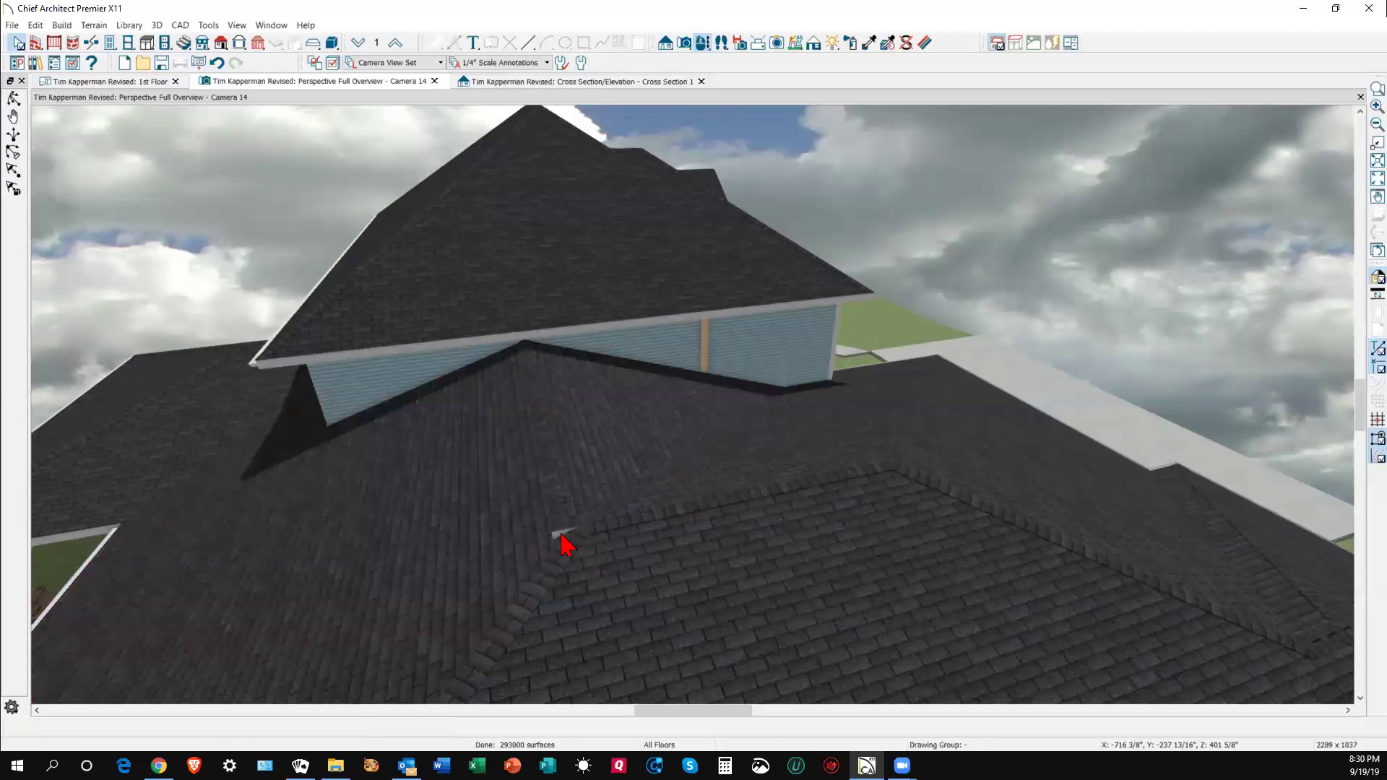
{"action": "key", "text": "ctrl+Tab"}
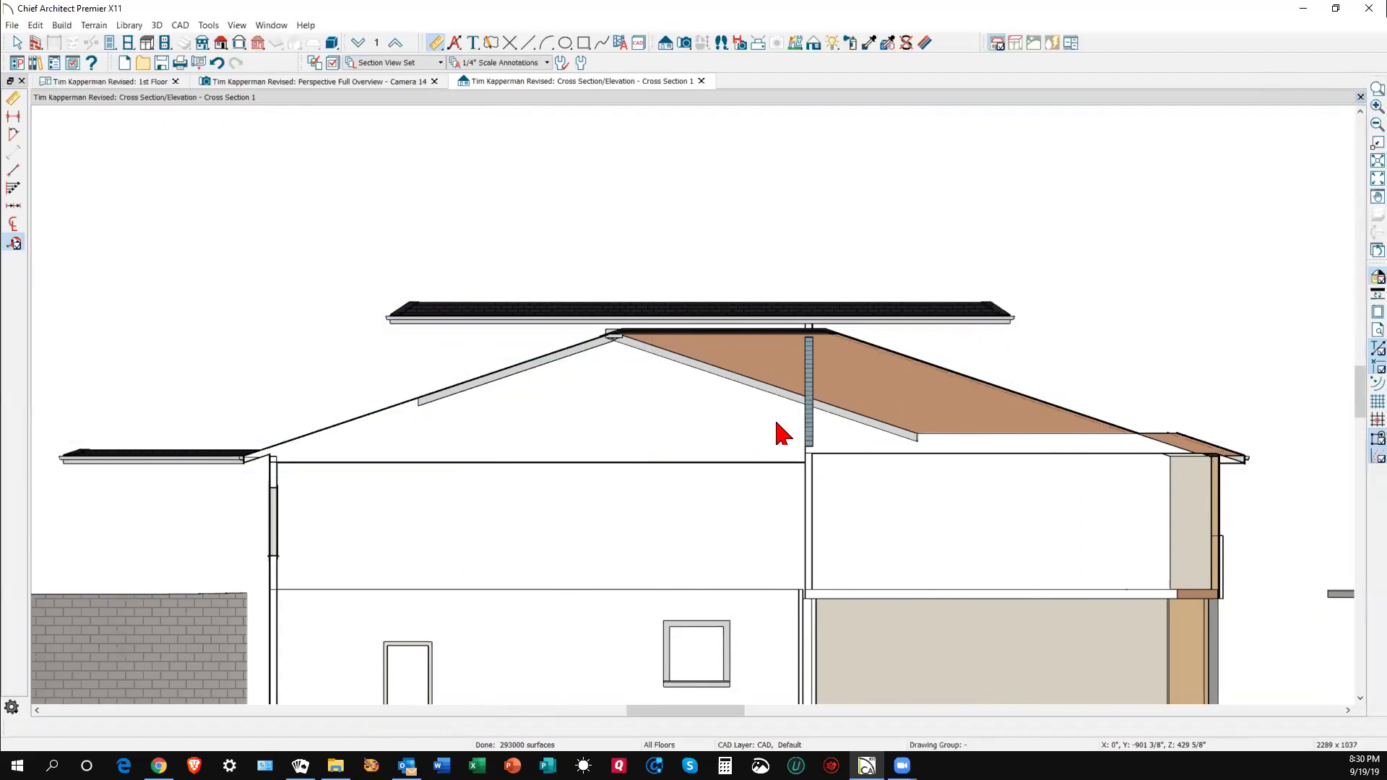
- Close the Cross Section 1 view and return to the 1st Floor plan
{"action": "key", "text": "ctrl+w"}
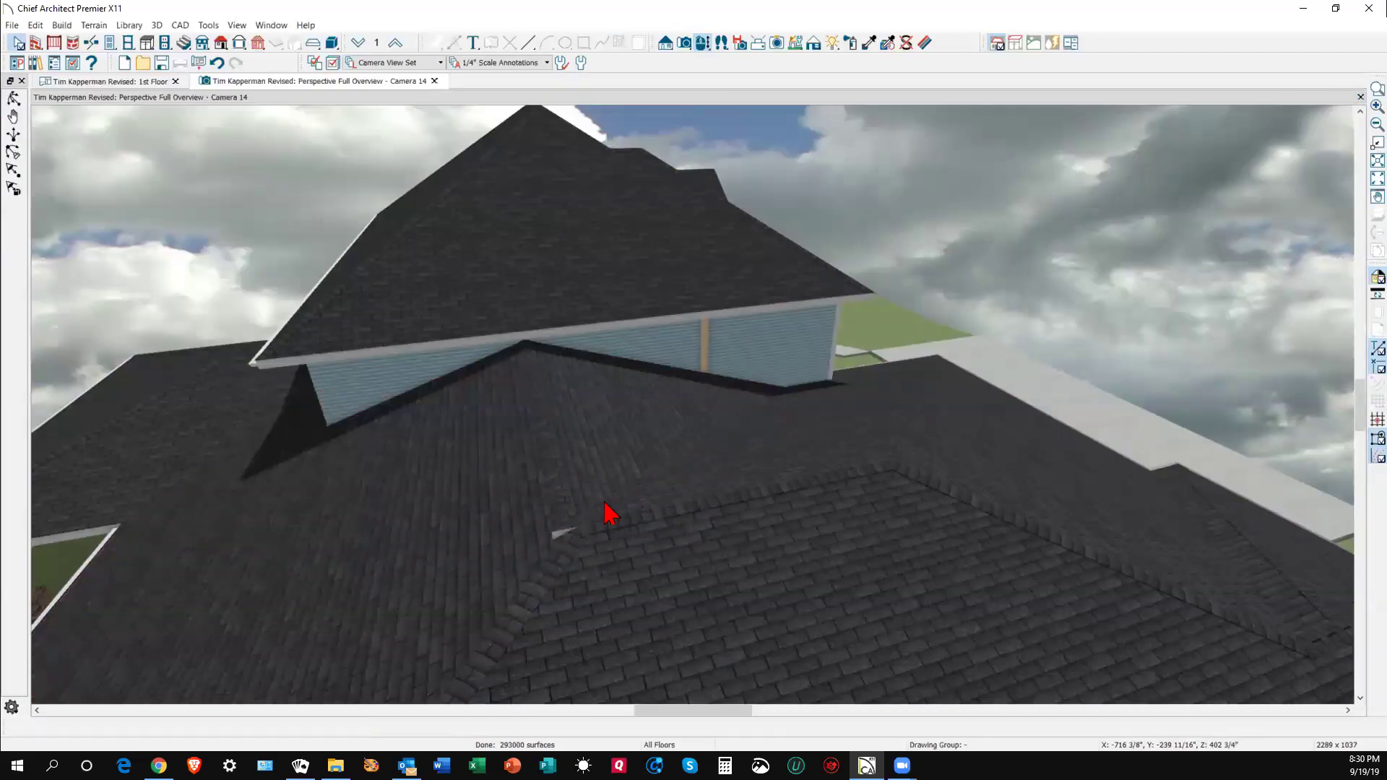
{"action": "key", "text": "ctrl+Tab"}
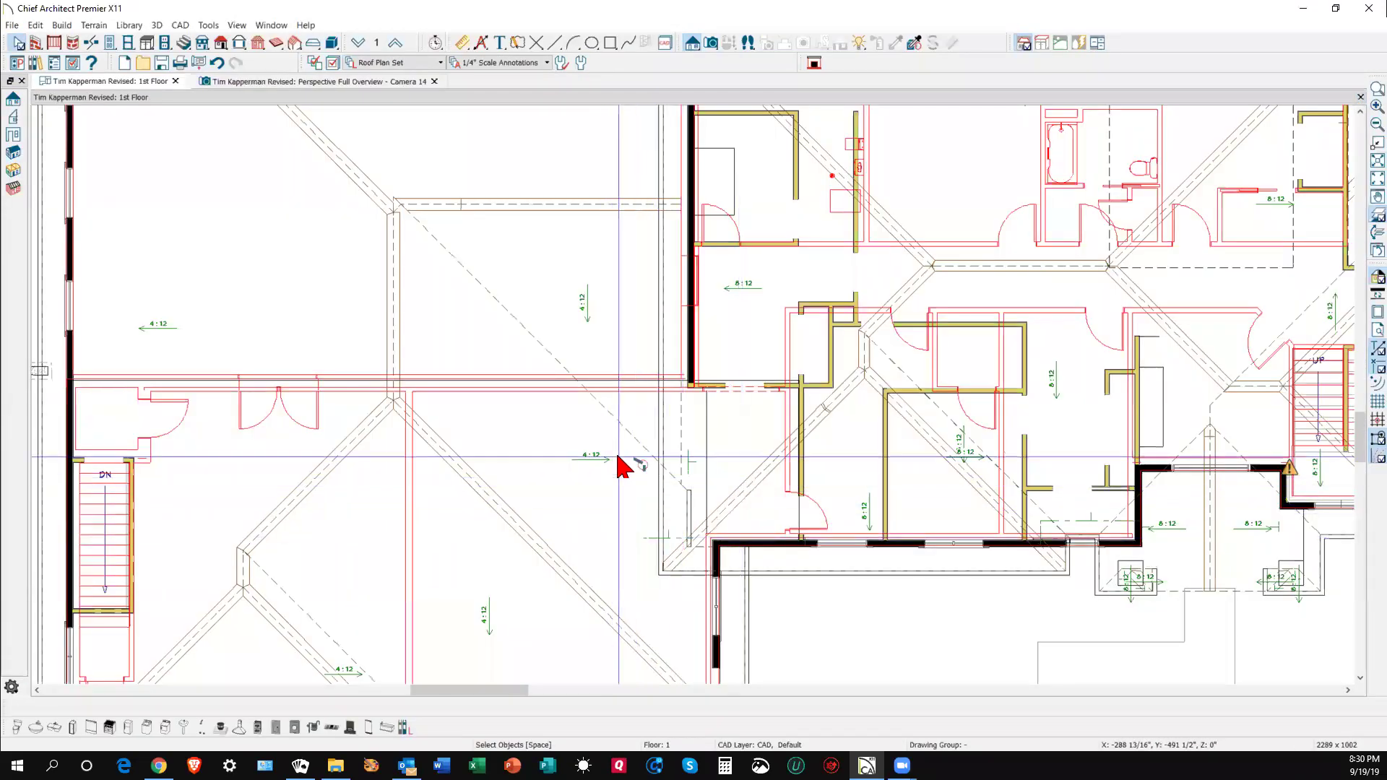
{"action": "left_click", "coordinate": [619, 422]}
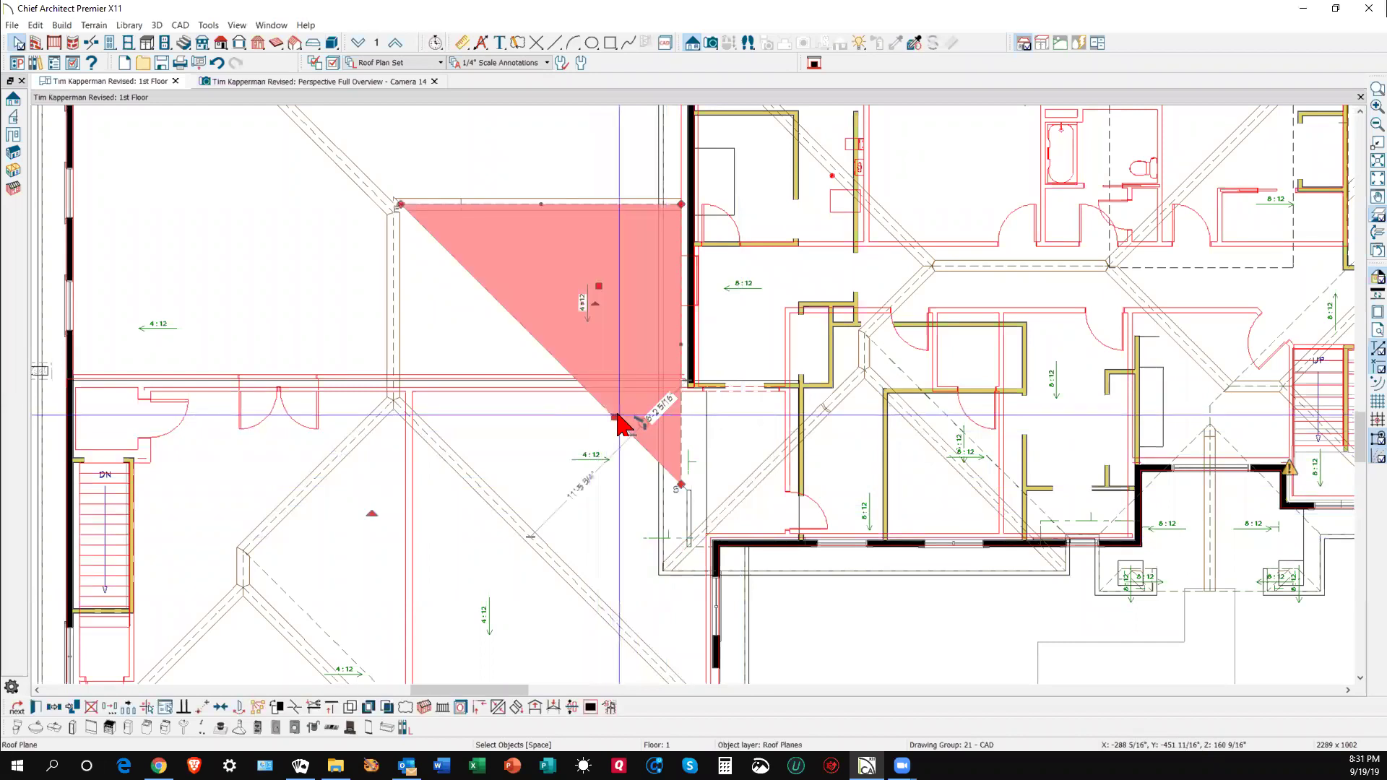
{"action": "scroll", "coordinate": [679, 574], "scroll_direction": "up", "scroll_amount": 3}
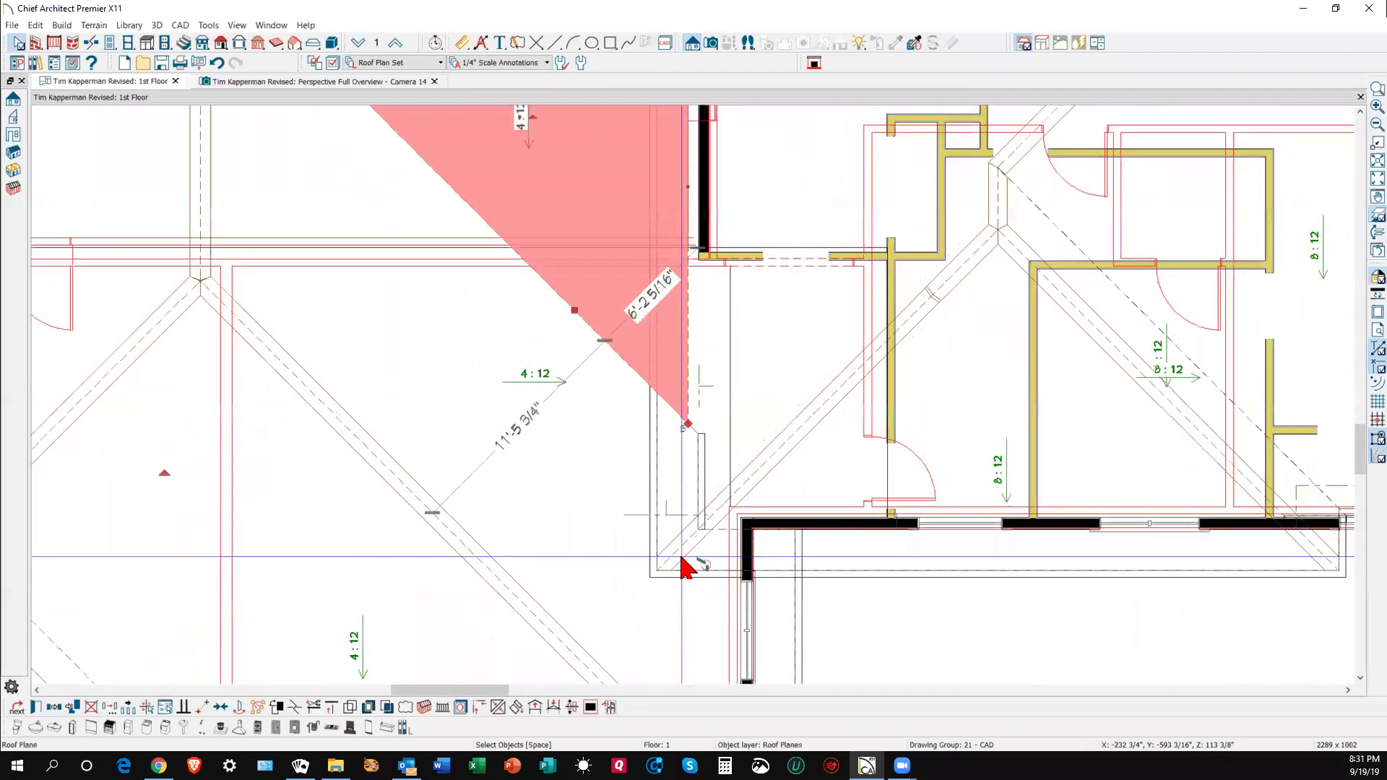
{"action": "scroll", "coordinate": [684, 567], "scroll_direction": "up", "scroll_amount": 1}
{"action": "key", "text": "Escape"}
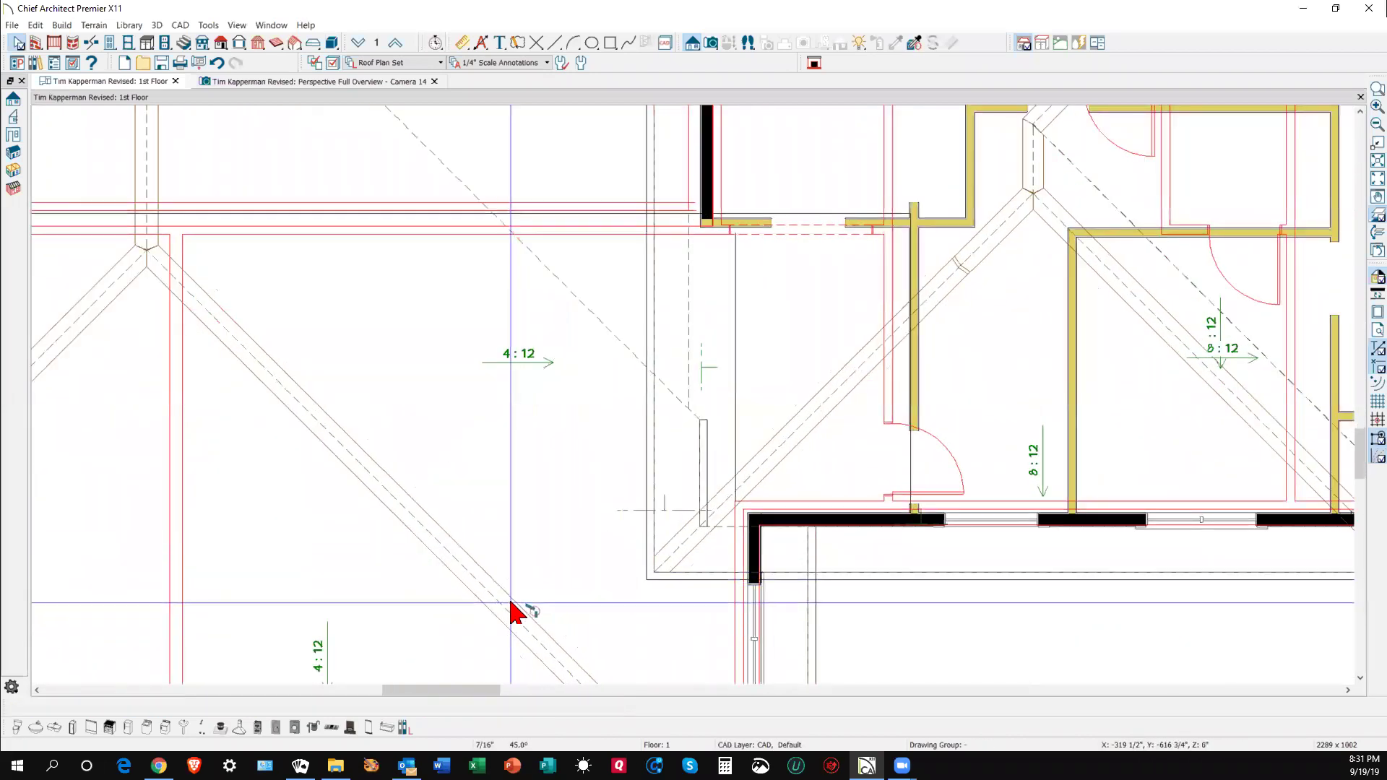
- Pull the diagonal roof plane's corner down to meet the wall corner
{"action": "left_click", "coordinate": [511, 608]}
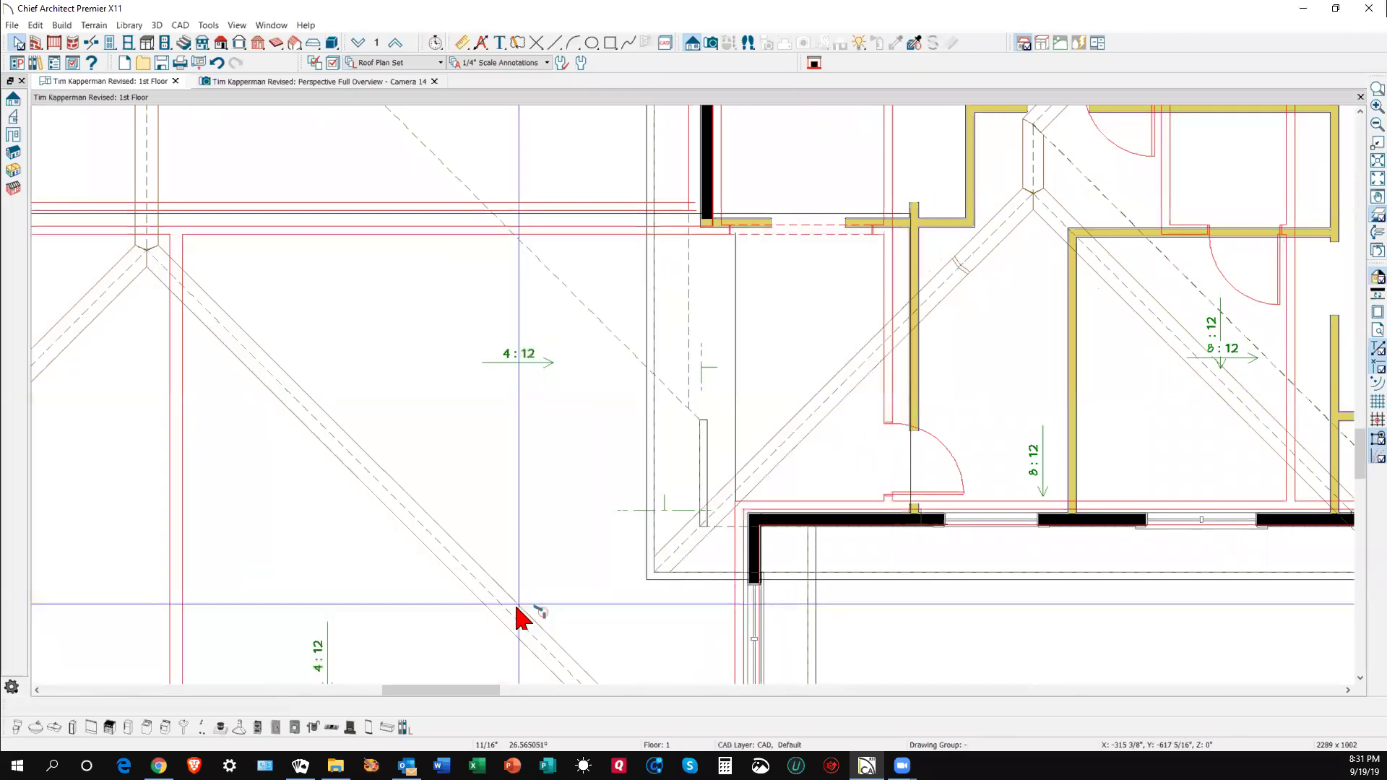
{"action": "left_click", "coordinate": [519, 615]}
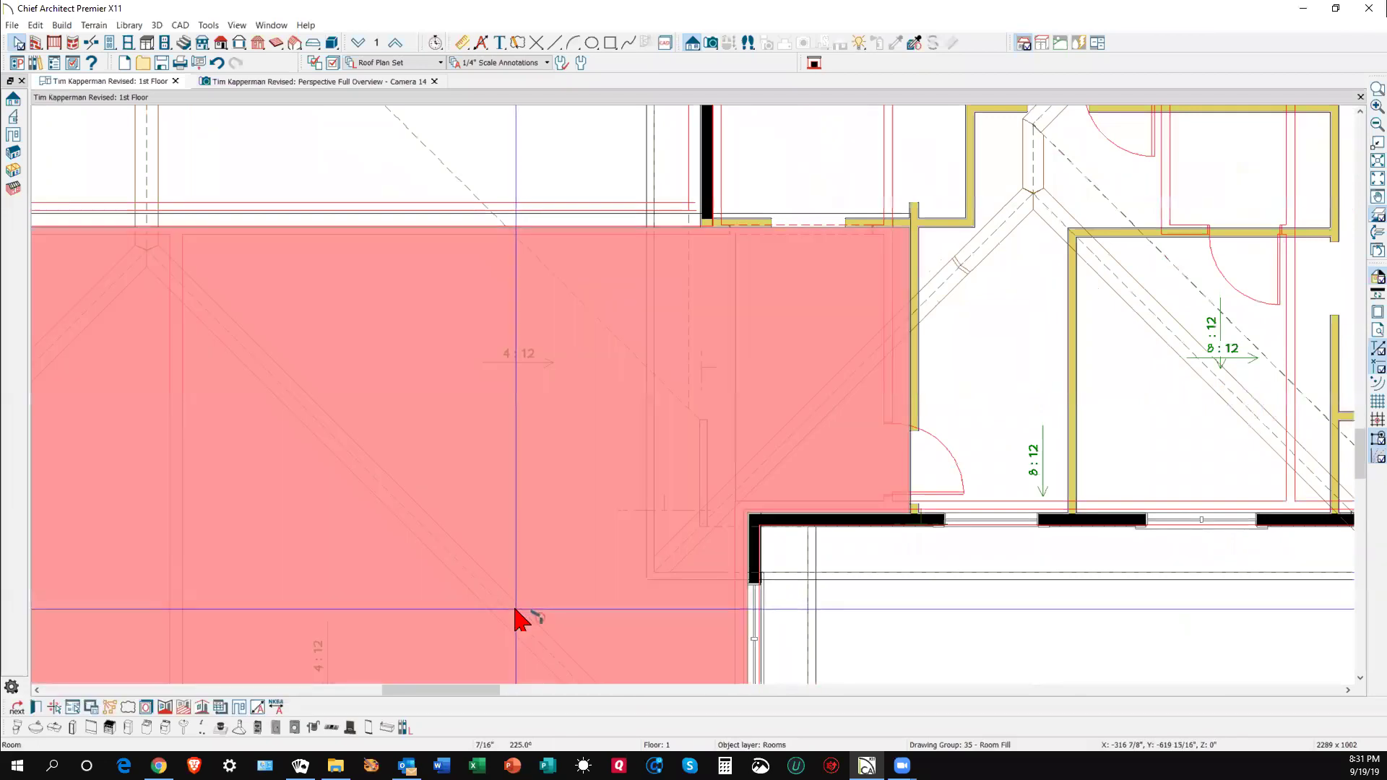
{"action": "left_click", "coordinate": [512, 613]}
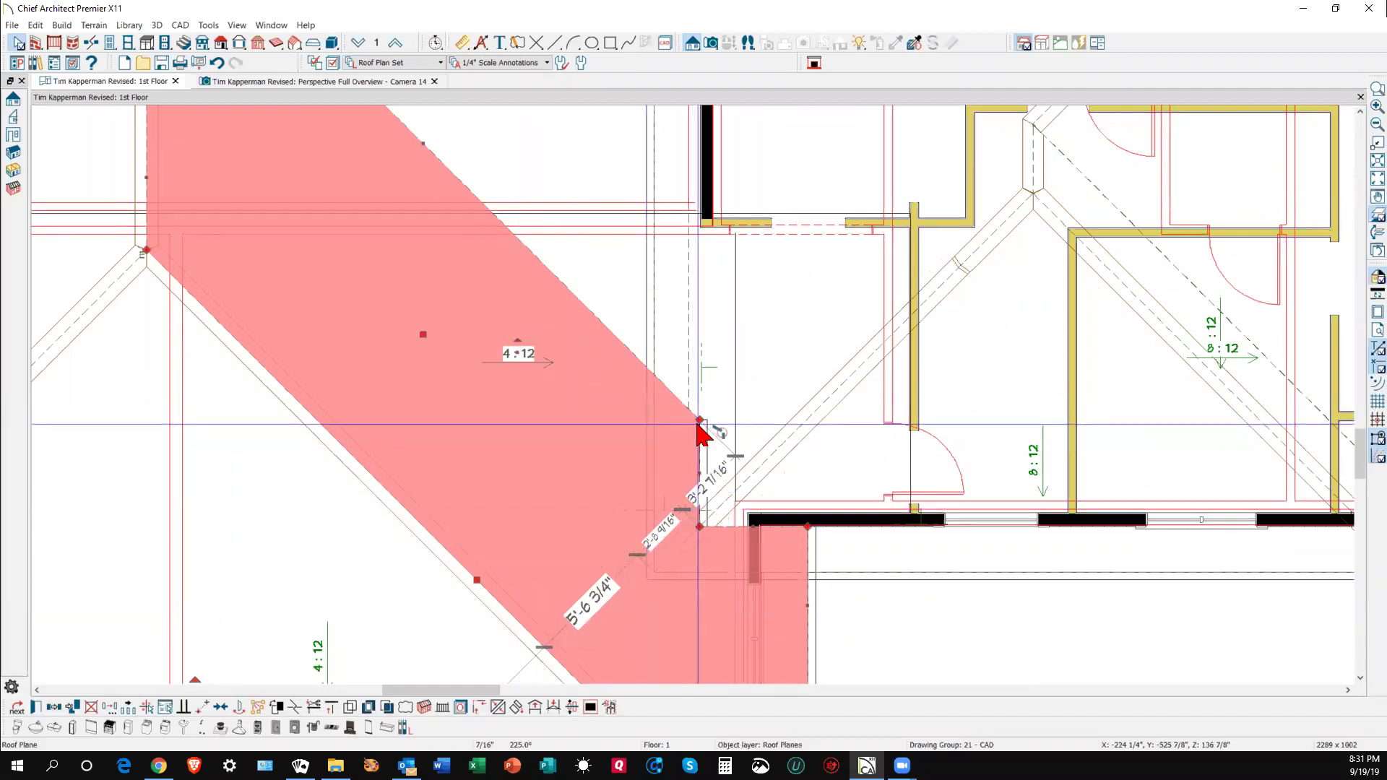
{"action": "left_click_drag", "start_coordinate": [697, 432], "coordinate": [701, 520]}
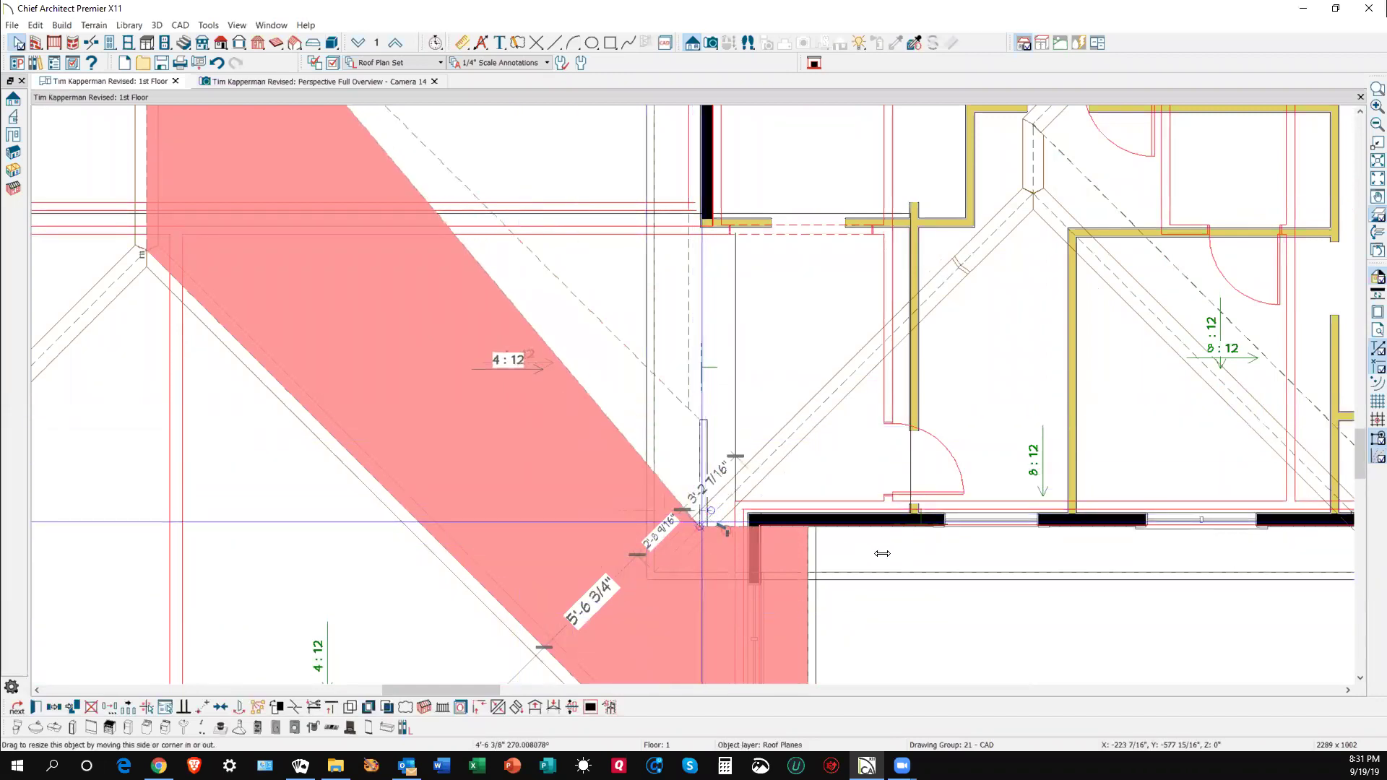
{"action": "left_click_drag", "start_coordinate": [878, 555], "coordinate": [873, 557]}
{"action": "left_click", "coordinate": [855, 574]}
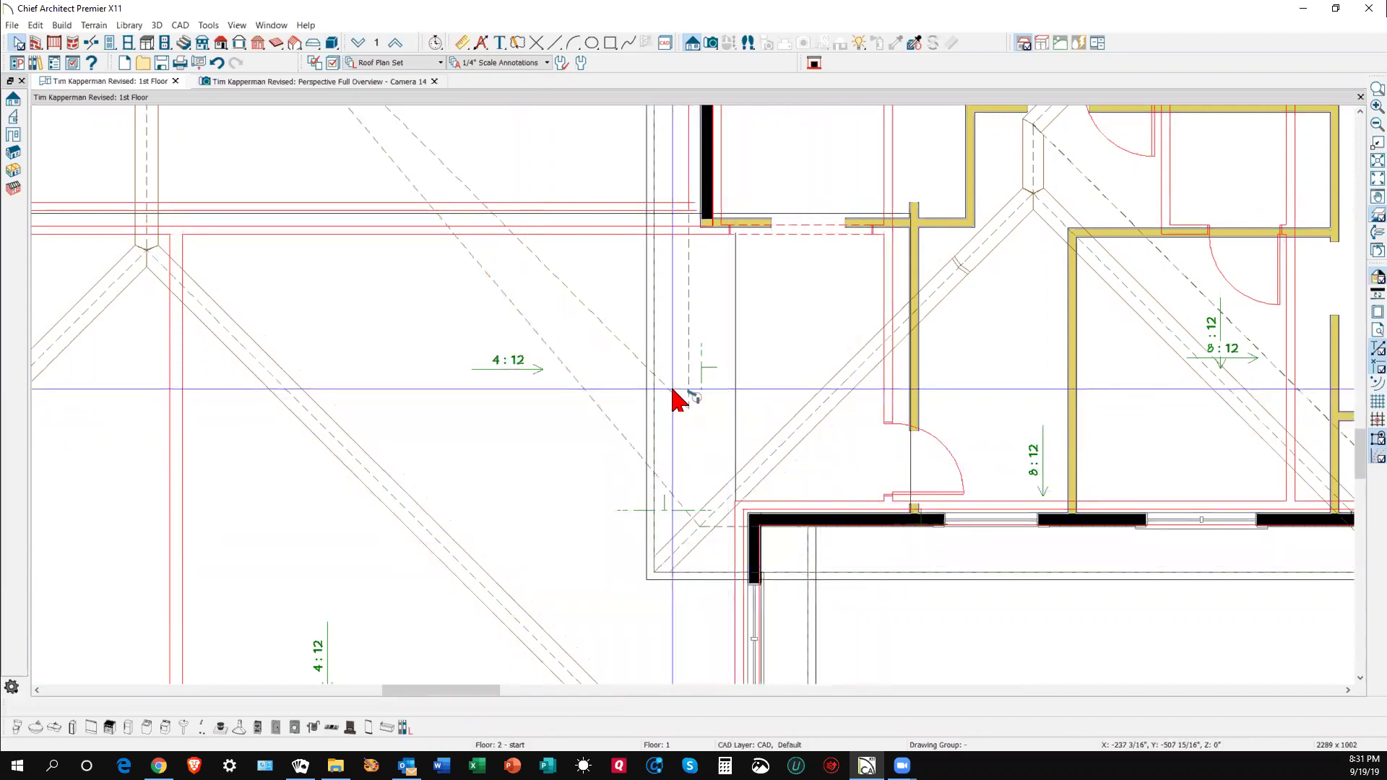
{"action": "scroll", "coordinate": [679, 400], "scroll_direction": "down", "scroll_amount": 4}
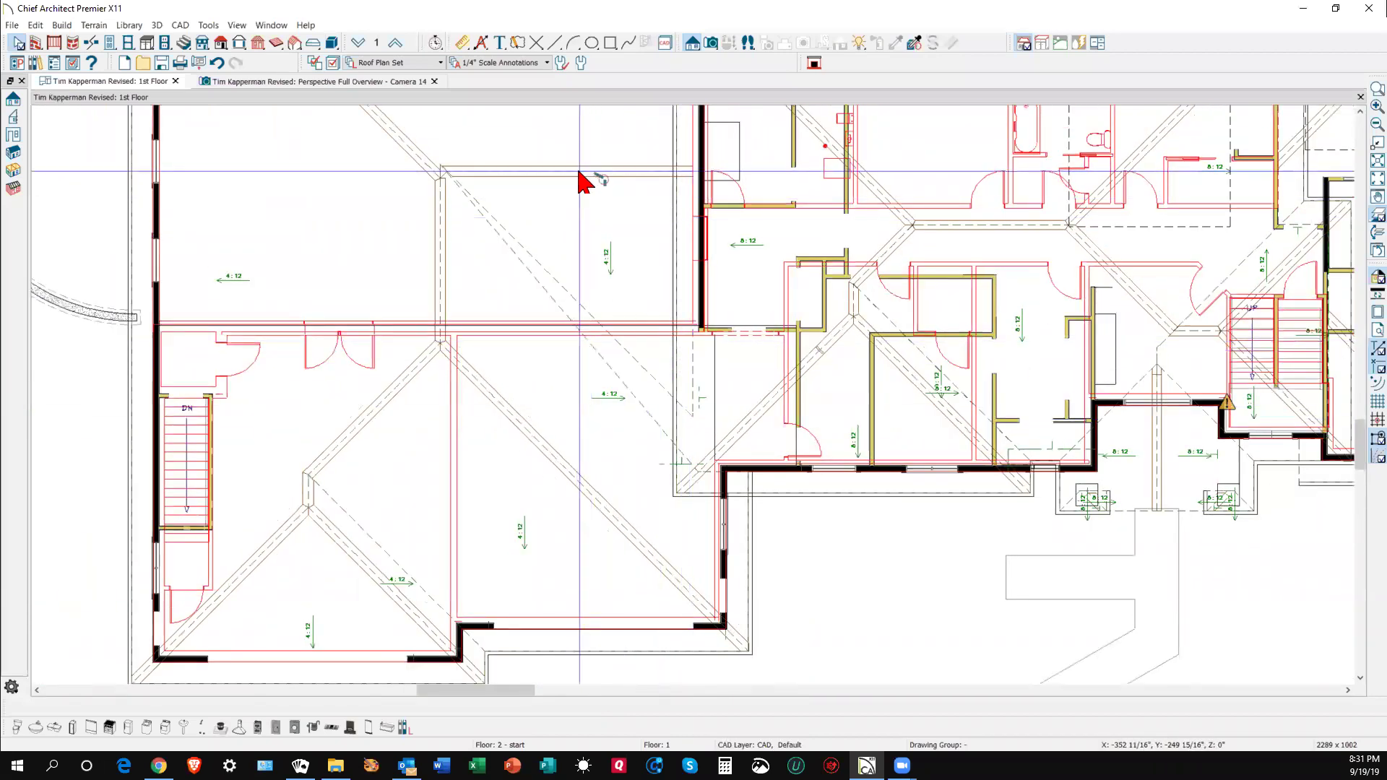
- Set the triangular cricket plane's pitch to 3.5 with Lock Ridge Top Height enabled
{"action": "left_click", "coordinate": [694, 394]}
{"action": "left_click", "coordinate": [635, 367]}
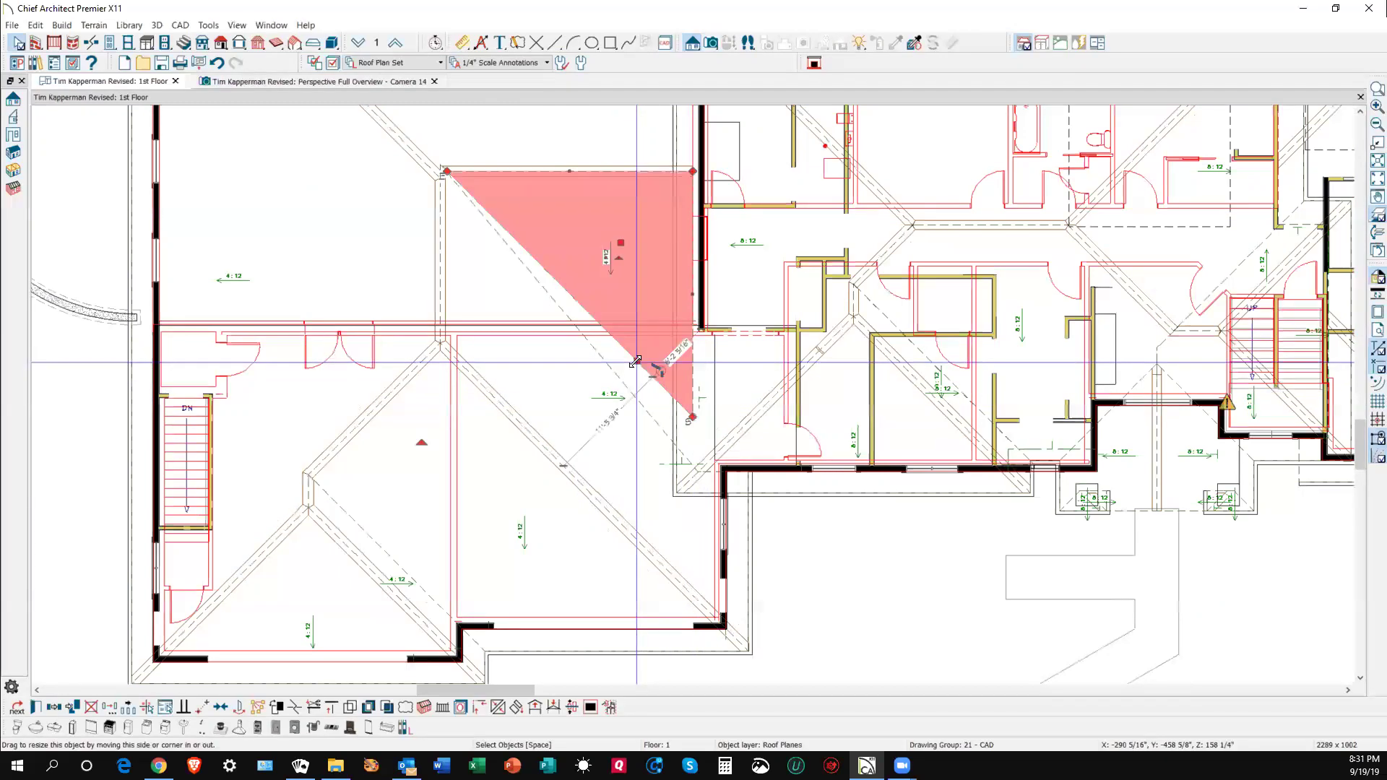
{"action": "left_click", "coordinate": [16, 707]}
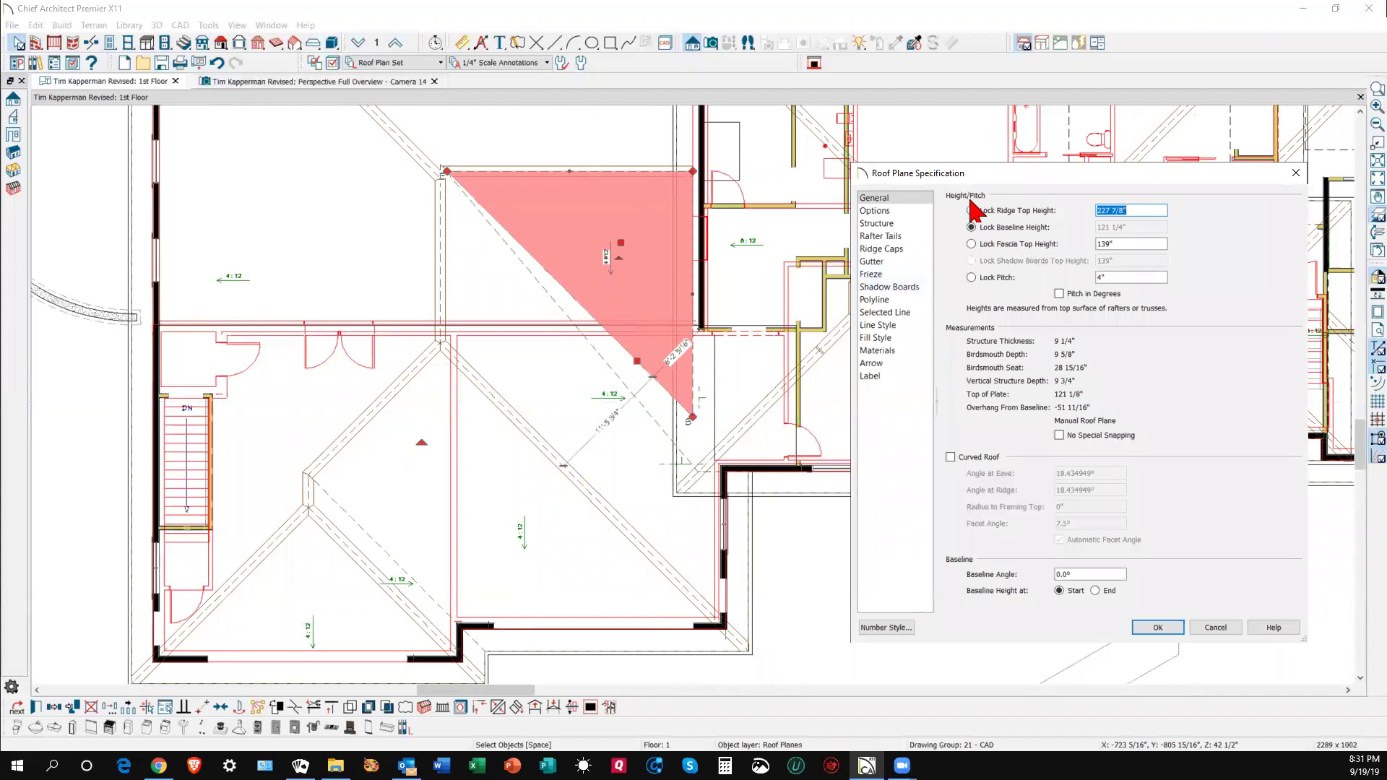
{"action": "left_click", "coordinate": [973, 210]}
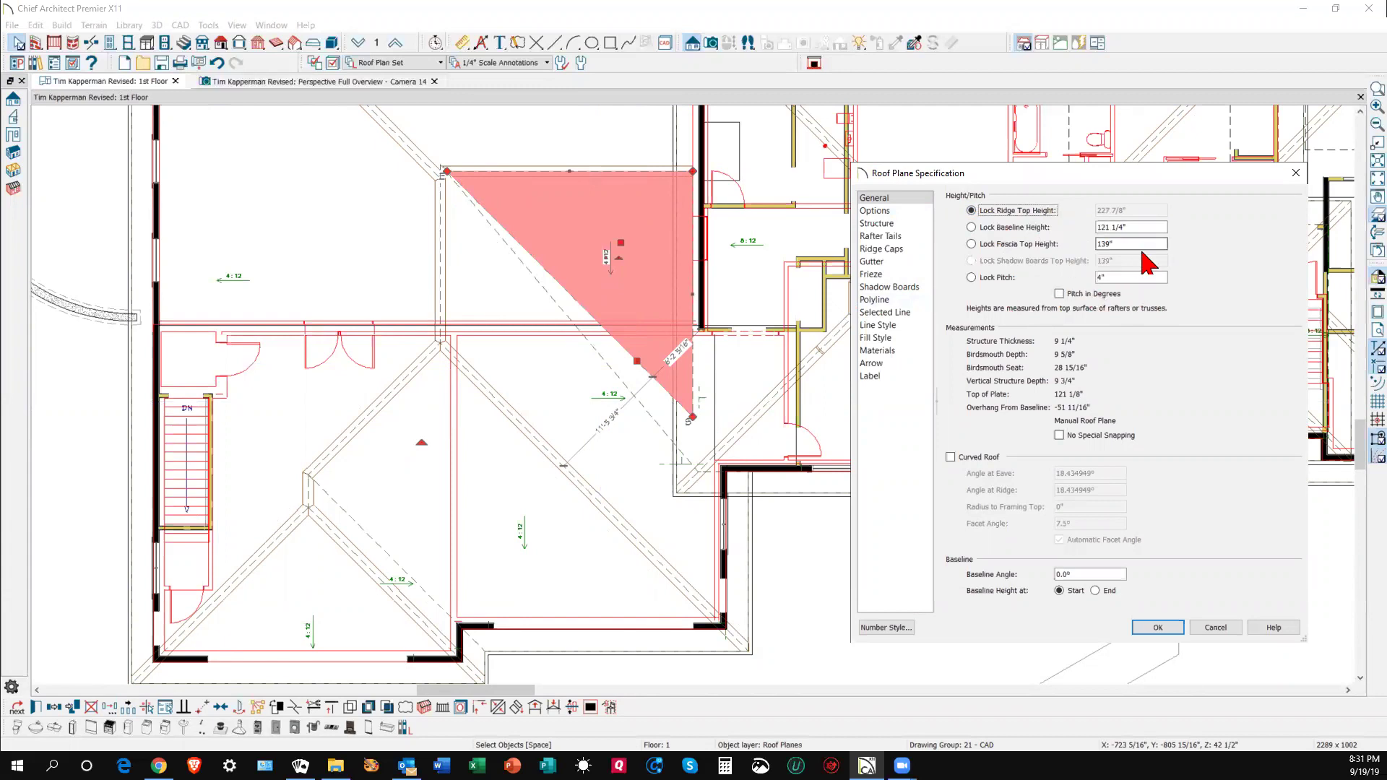
{"action": "left_click", "coordinate": [1110, 275]}
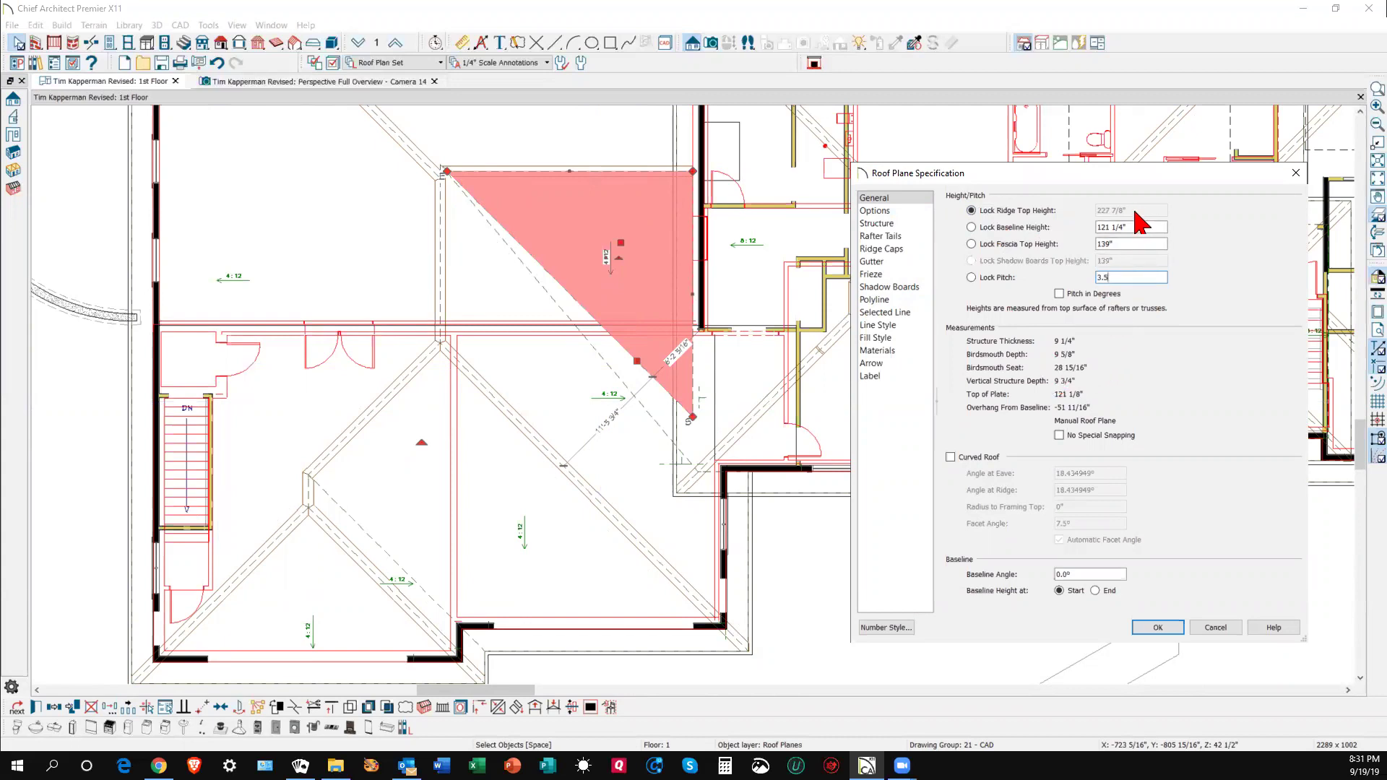
{"action": "left_click", "coordinate": [1163, 627]}
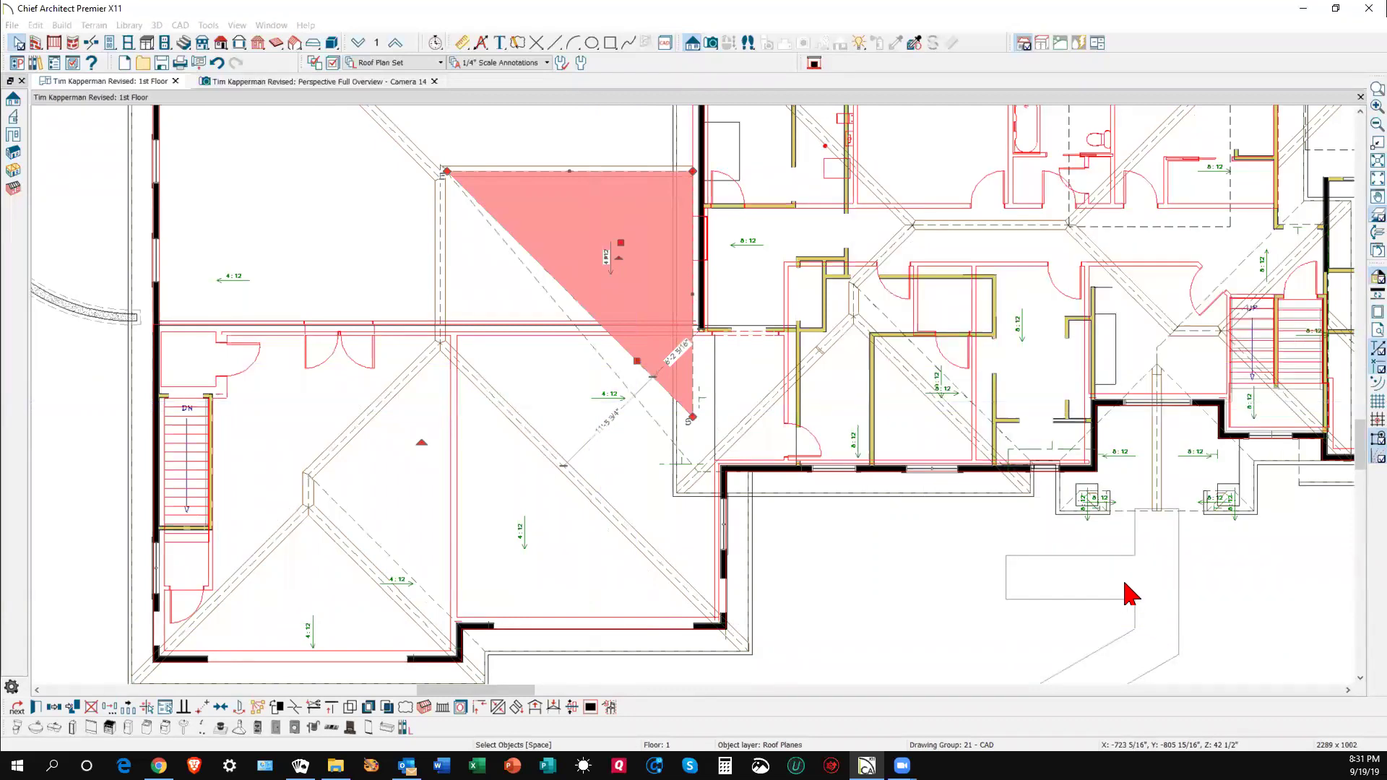
- Join the 3.5-pitch cricket plane to the adjacent roof plane using Join Roof Planes
{"action": "left_click", "coordinate": [613, 350]}
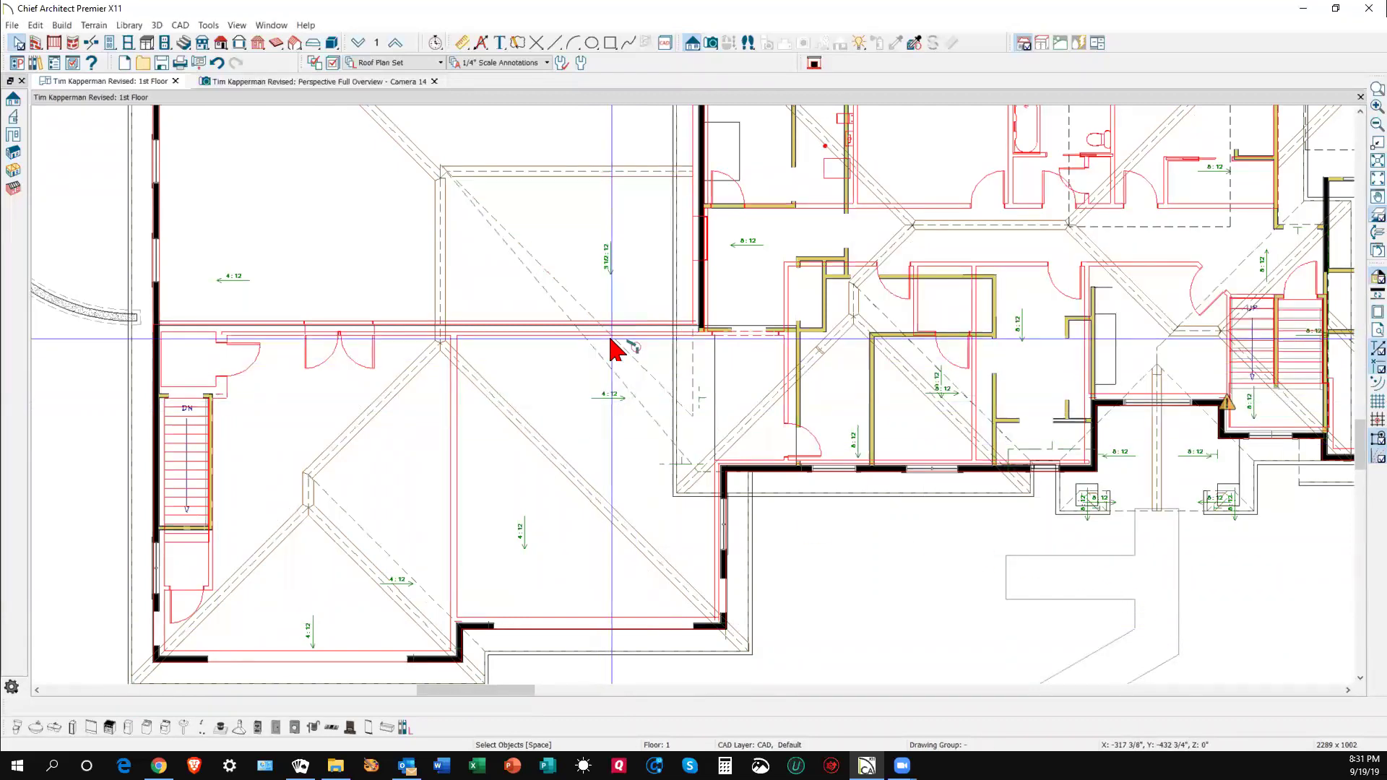
{"action": "right_click", "coordinate": [613, 350]}
{"action": "left_click", "coordinate": [650, 436]}
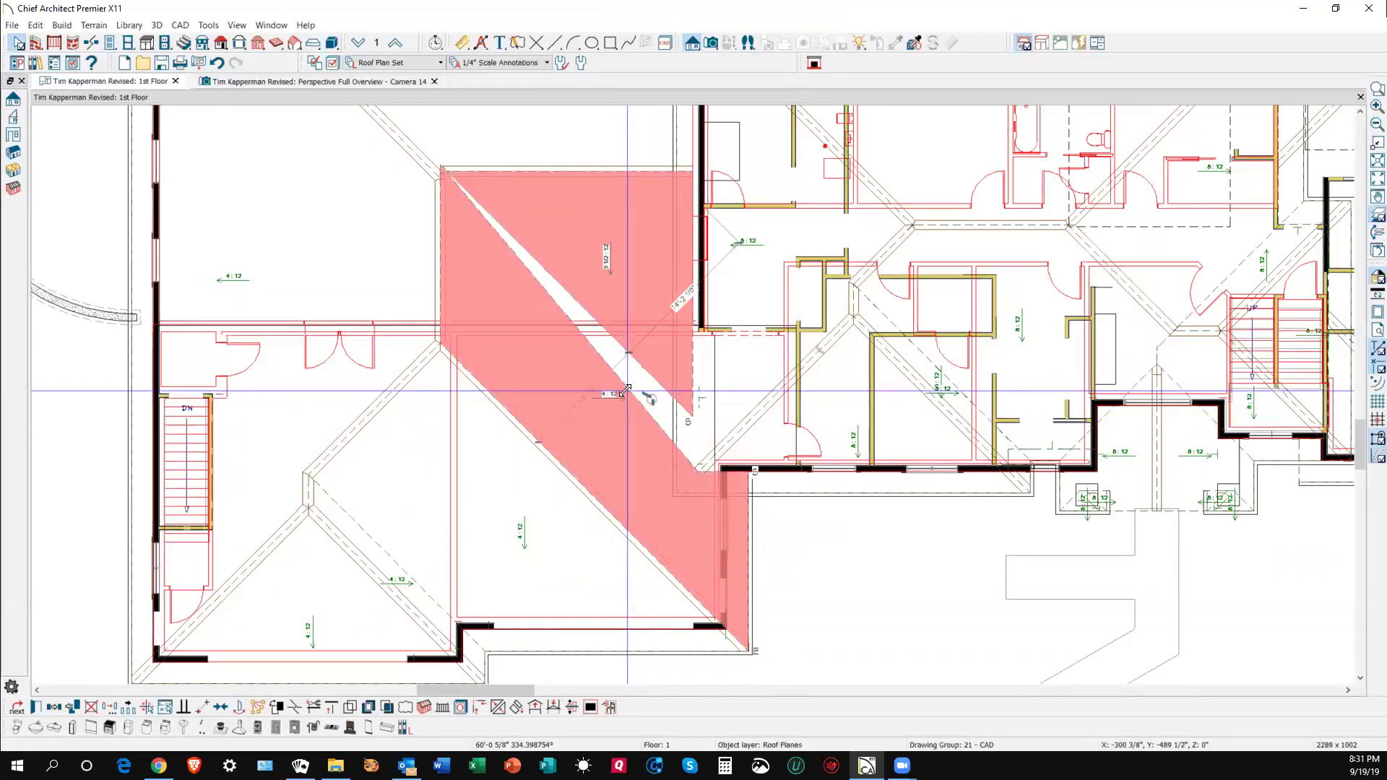
{"action": "left_click", "coordinate": [697, 476]}
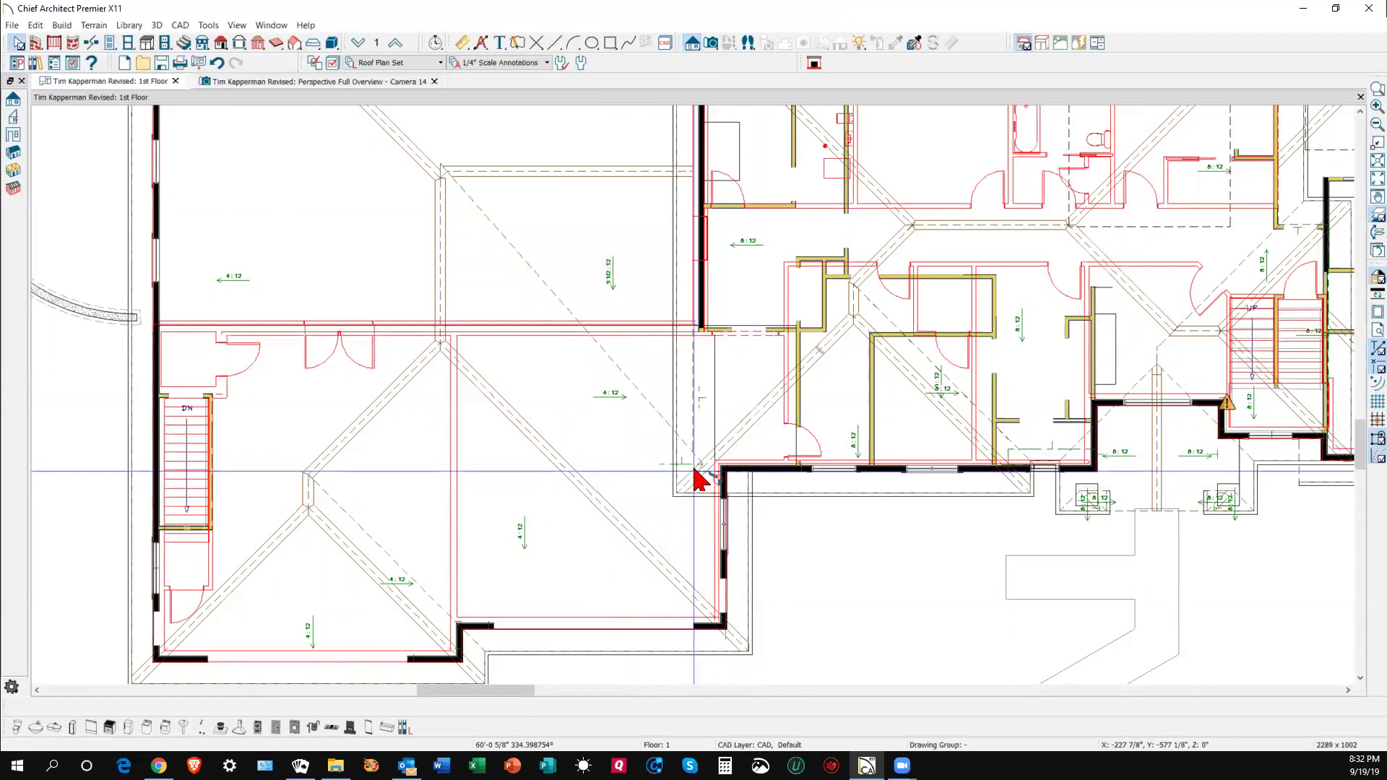
- Inspect the re-pitched cricket plane meeting the wall in the 3D perspective view
{"action": "key", "text": "ctrl+Tab"}
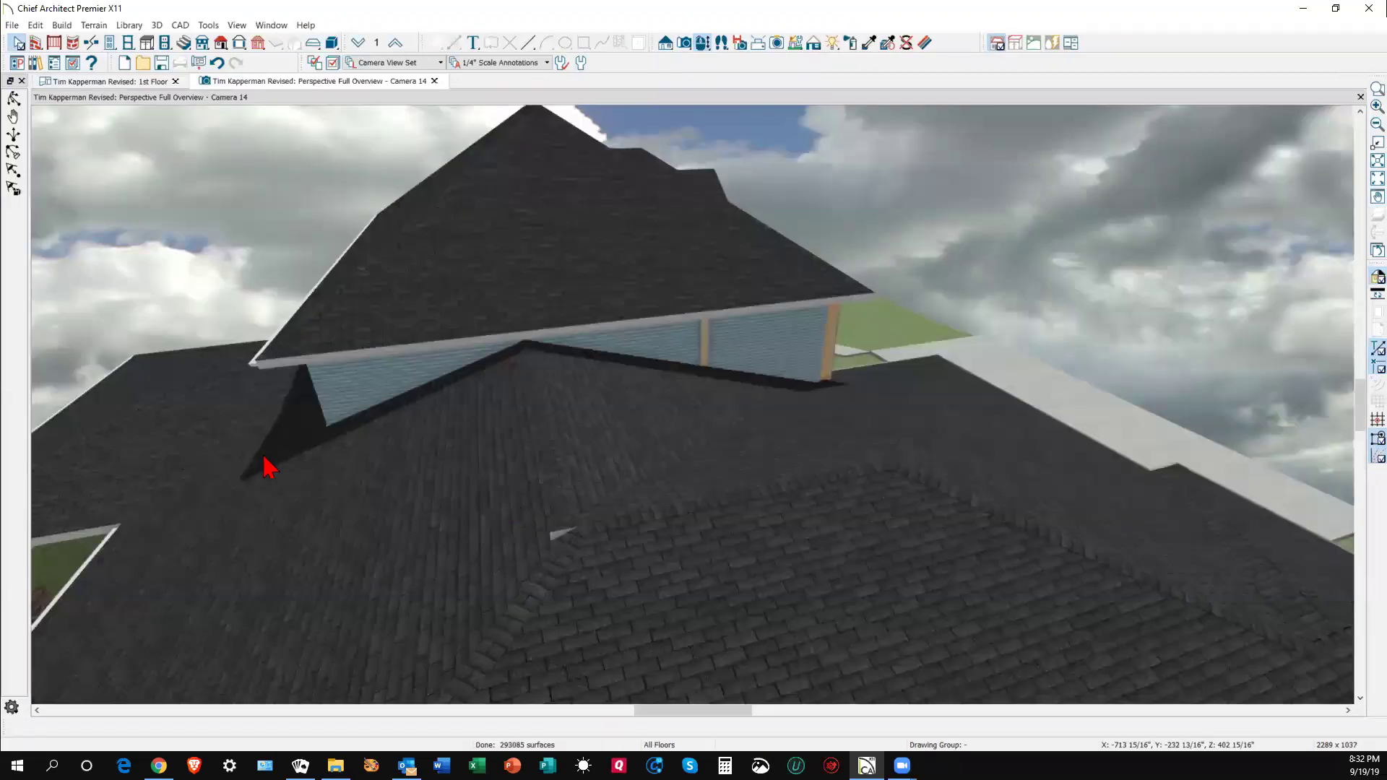
{"action": "scroll", "coordinate": [828, 378], "scroll_direction": "up", "scroll_amount": 3}
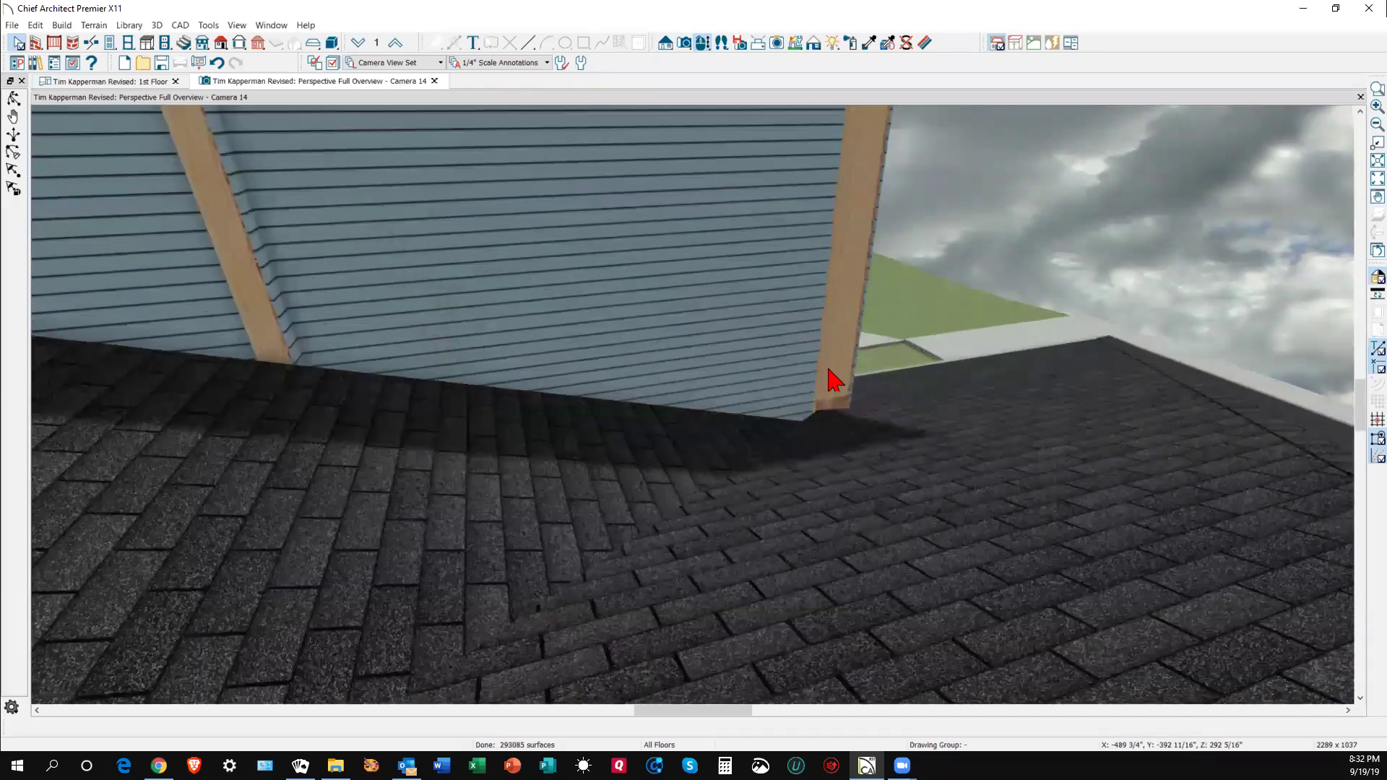
{"action": "scroll", "coordinate": [825, 423], "scroll_direction": "up", "scroll_amount": 2}
{"action": "left_click", "coordinate": [831, 438]}
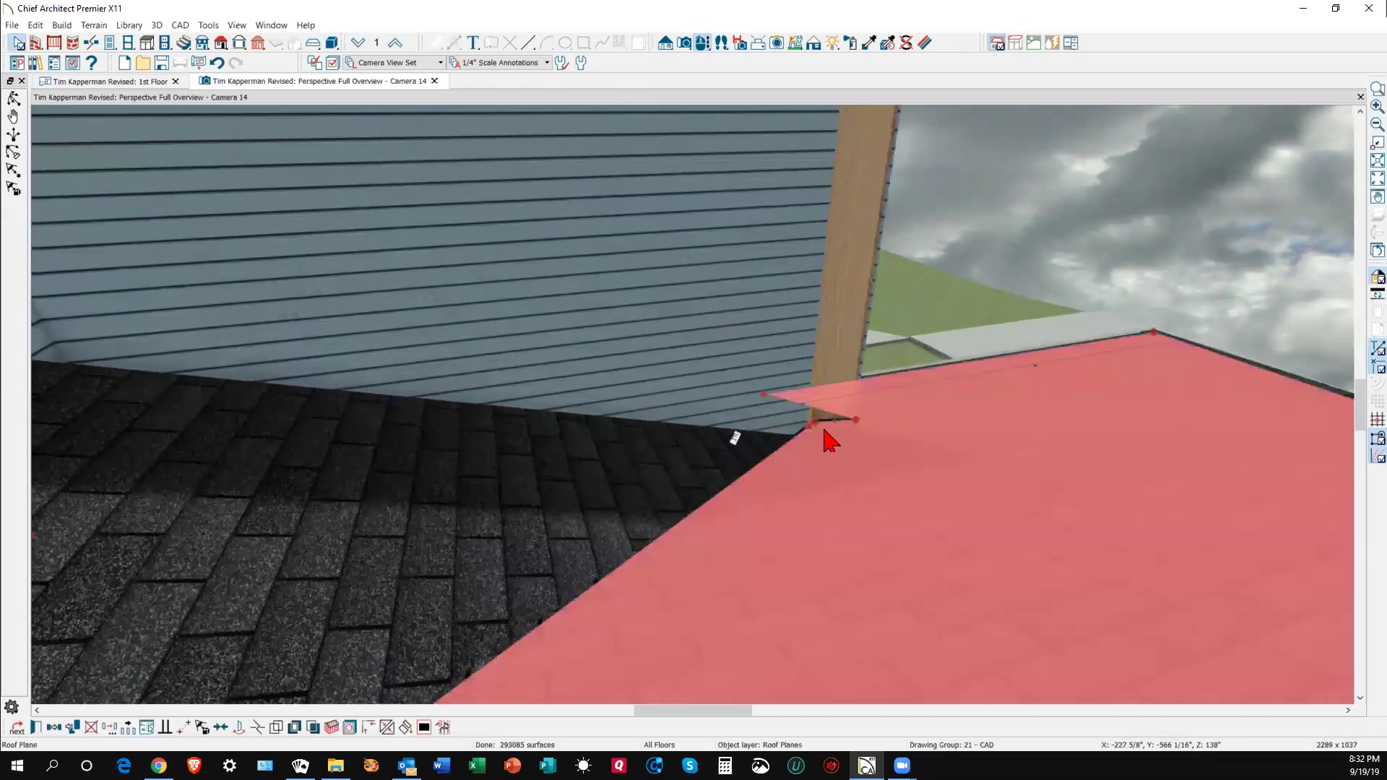
{"action": "scroll", "coordinate": [819, 442], "scroll_direction": "up", "scroll_amount": 2}
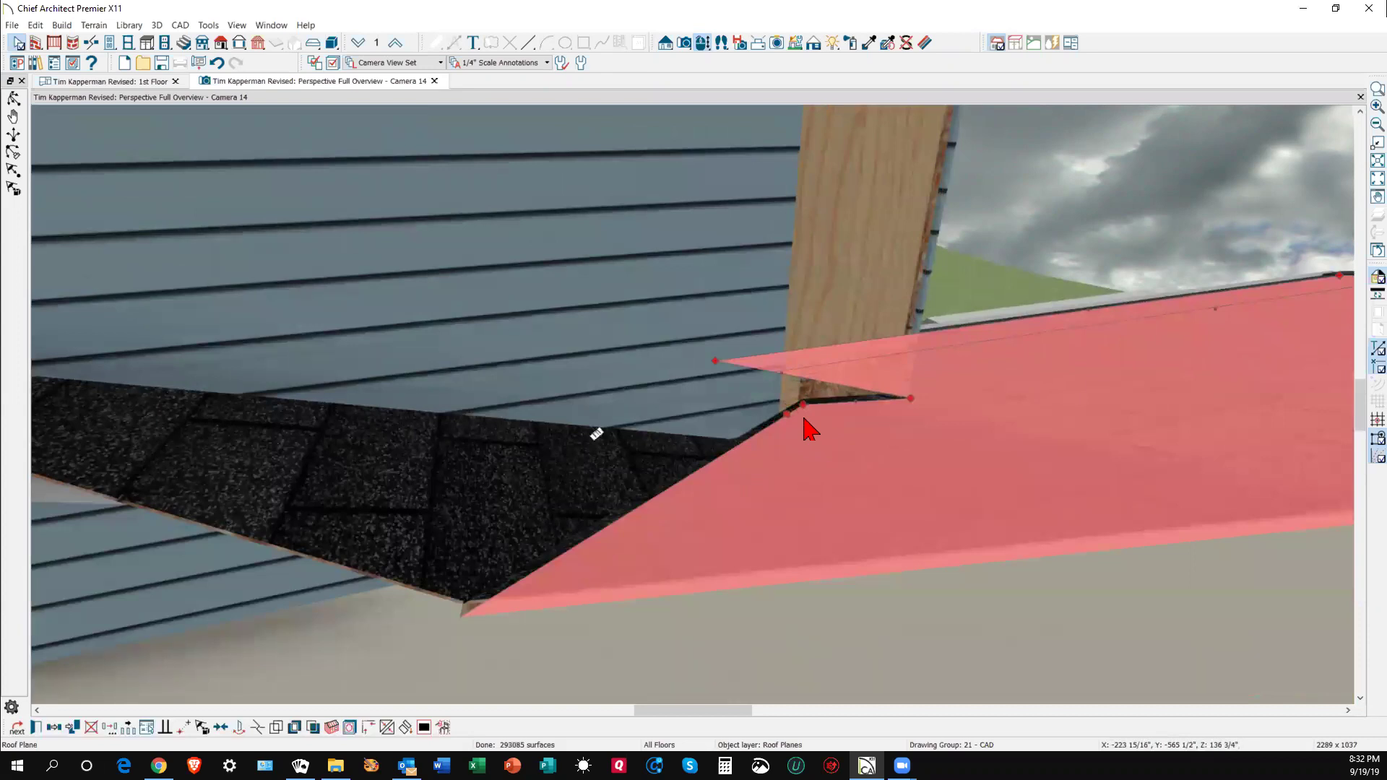
{"action": "scroll", "coordinate": [809, 427], "scroll_direction": "down", "scroll_amount": 4}
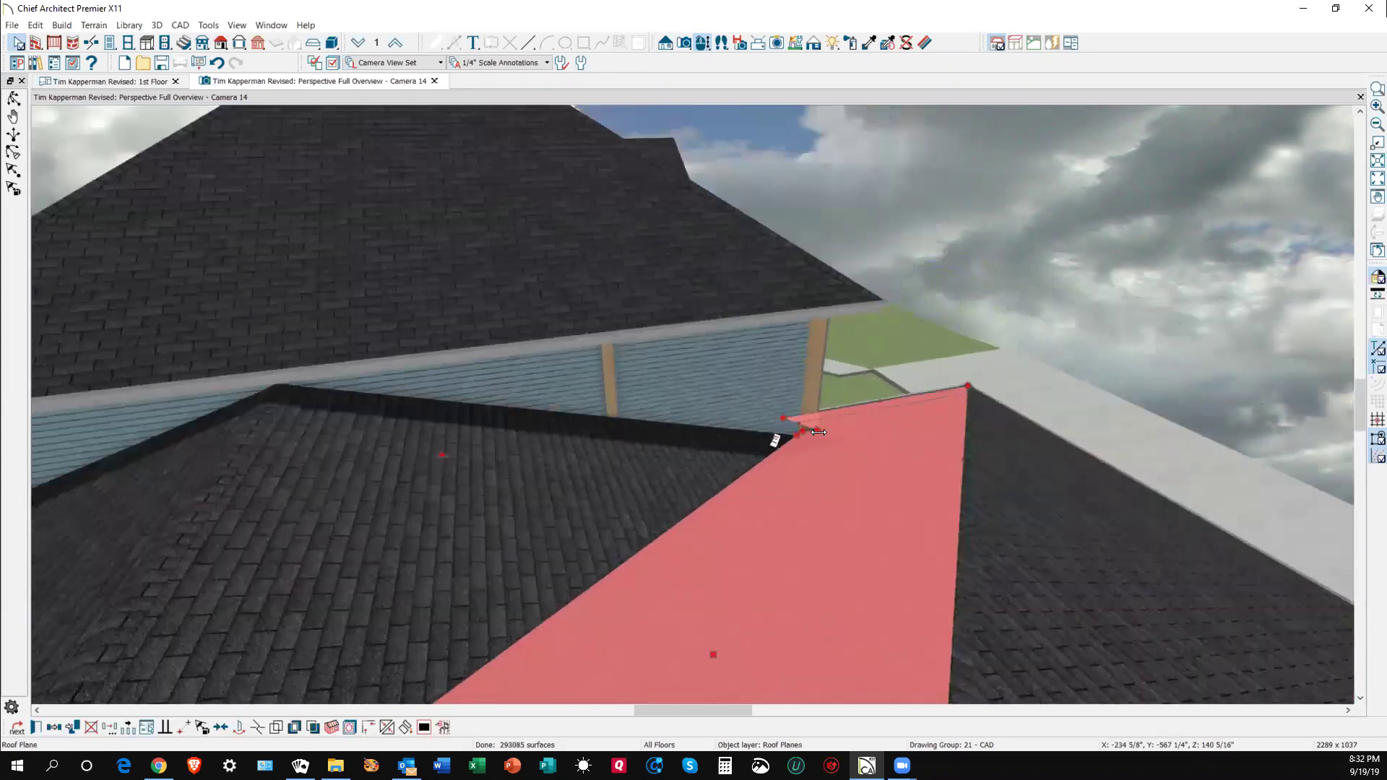
{"action": "scroll", "coordinate": [902, 465], "scroll_direction": "down", "scroll_amount": 2}
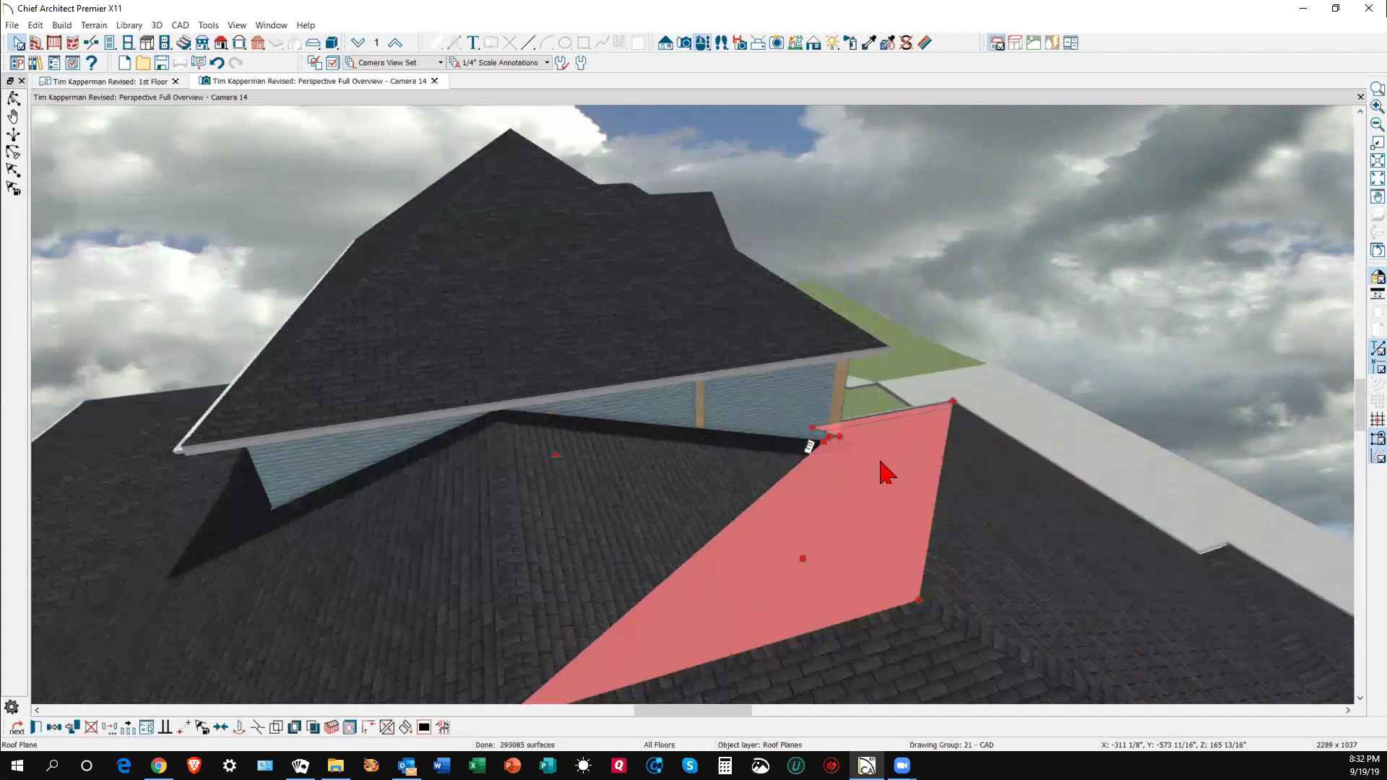
- Return to the 1st Floor plan zoomed in on the roof corner beside the porch wall
{"action": "key", "text": "ctrl+Tab"}
{"action": "scroll", "coordinate": [687, 301], "scroll_direction": "up", "scroll_amount": 4}
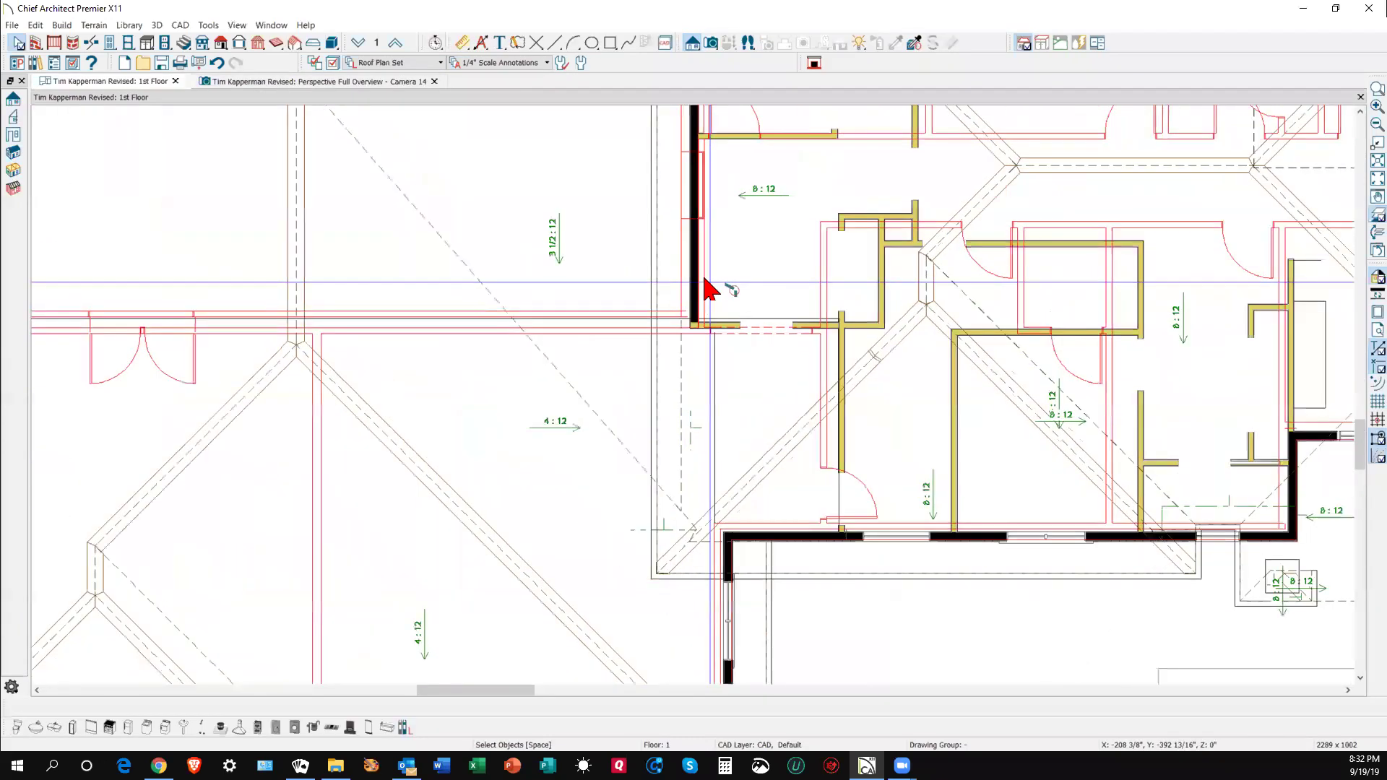
{"action": "scroll", "coordinate": [704, 279], "scroll_direction": "down", "scroll_amount": 4}
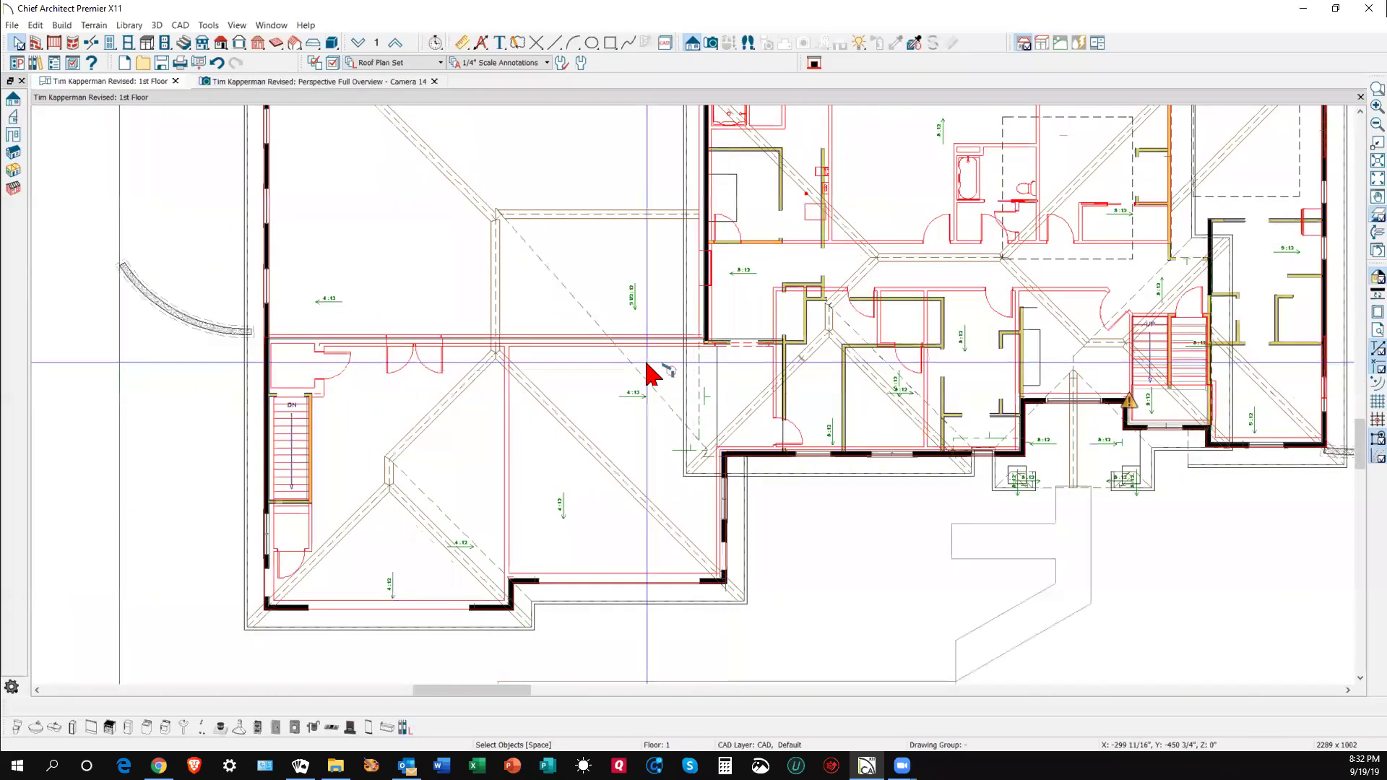
{"action": "scroll", "coordinate": [699, 470], "scroll_direction": "up", "scroll_amount": 5}
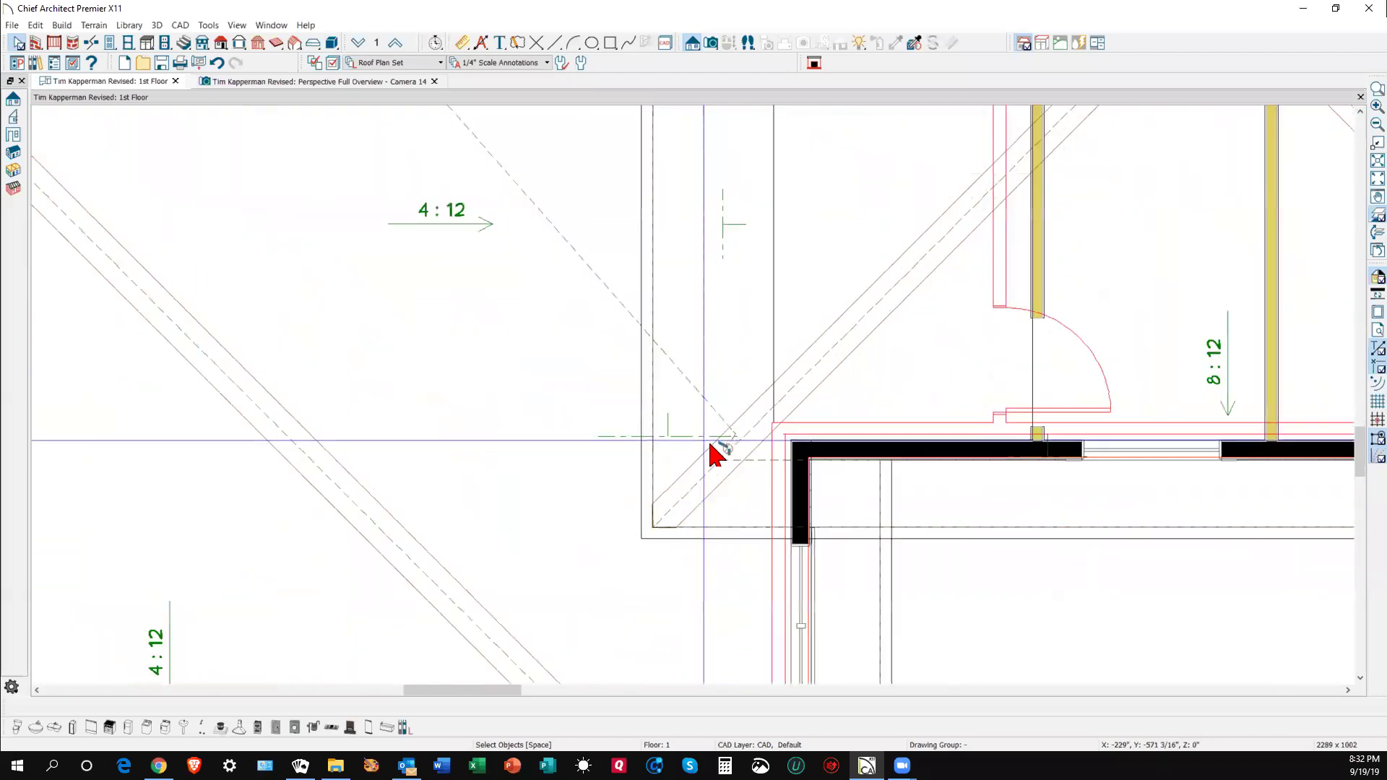
{"action": "scroll", "coordinate": [715, 454], "scroll_direction": "up", "scroll_amount": 3}
- Extend the lower roof plane's diagonal edge to the corner and join the cricket plane to it
{"action": "left_click", "coordinate": [726, 406]}
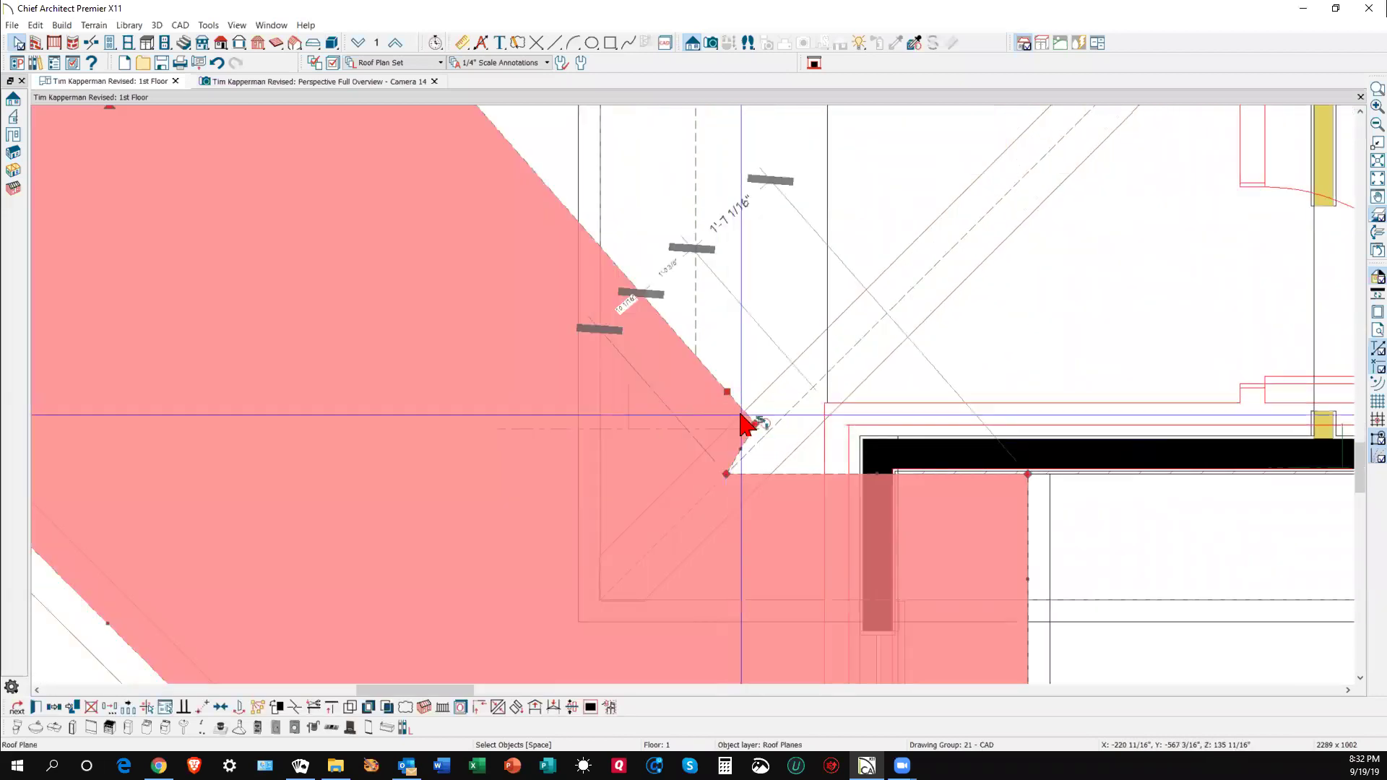
{"action": "left_click_drag", "start_coordinate": [730, 465], "coordinate": [727, 478]}
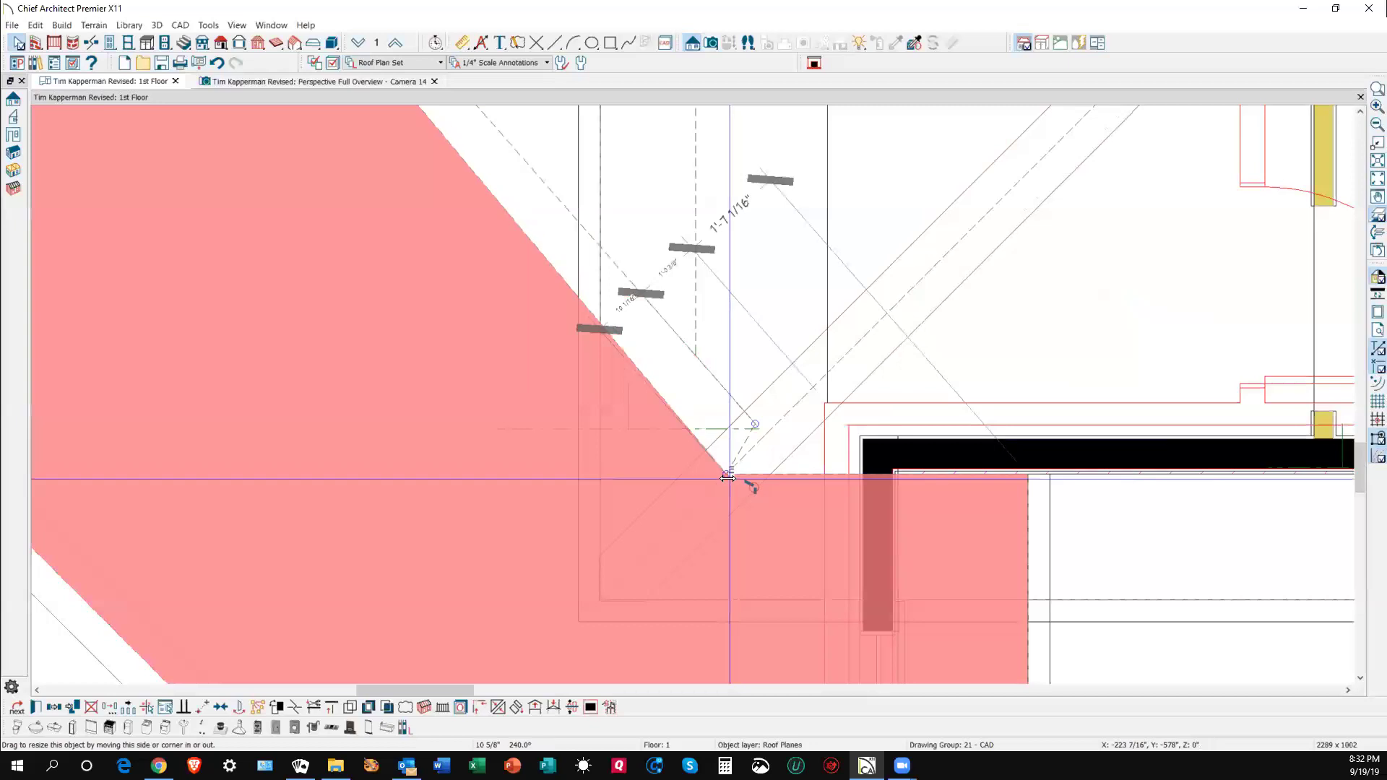
{"action": "left_click", "coordinate": [681, 371]}
{"action": "right_click", "coordinate": [660, 319]}
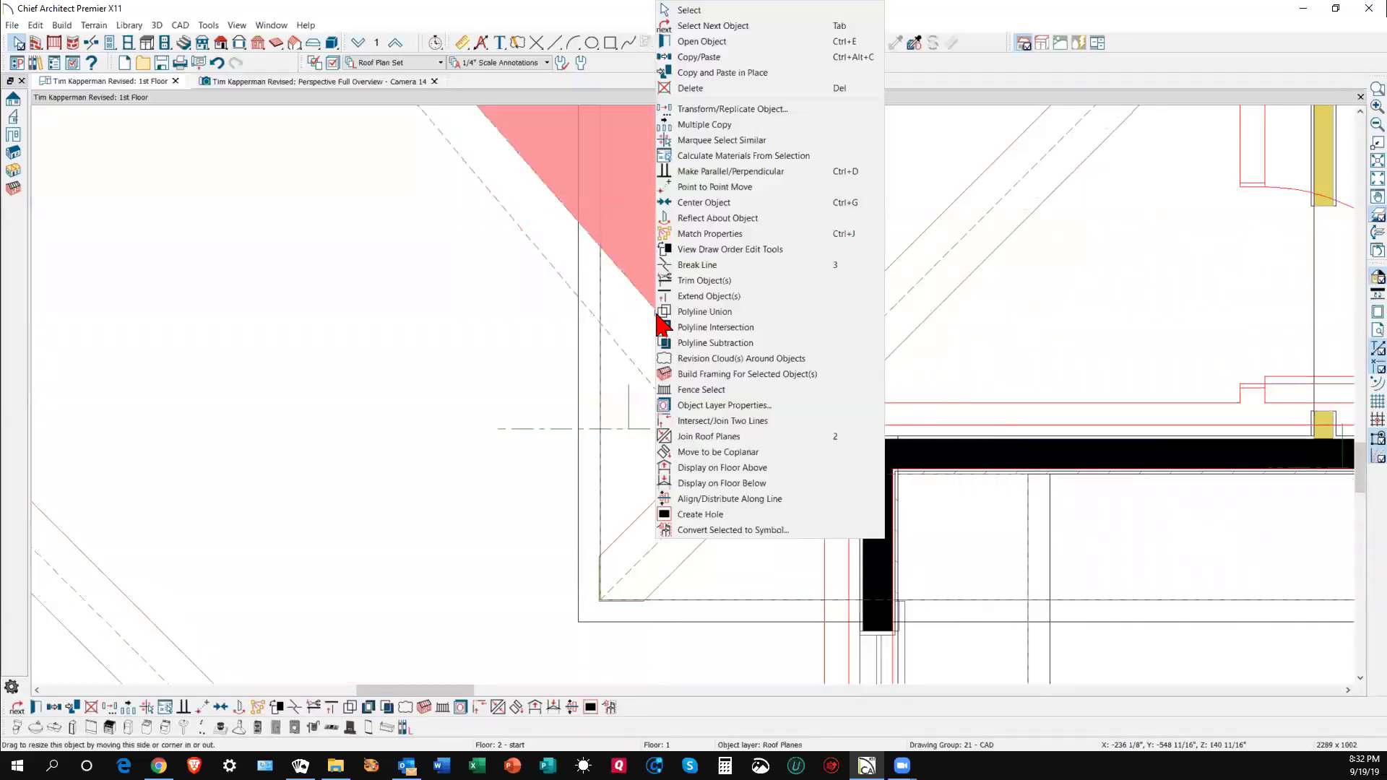
{"action": "left_click", "coordinate": [696, 436]}
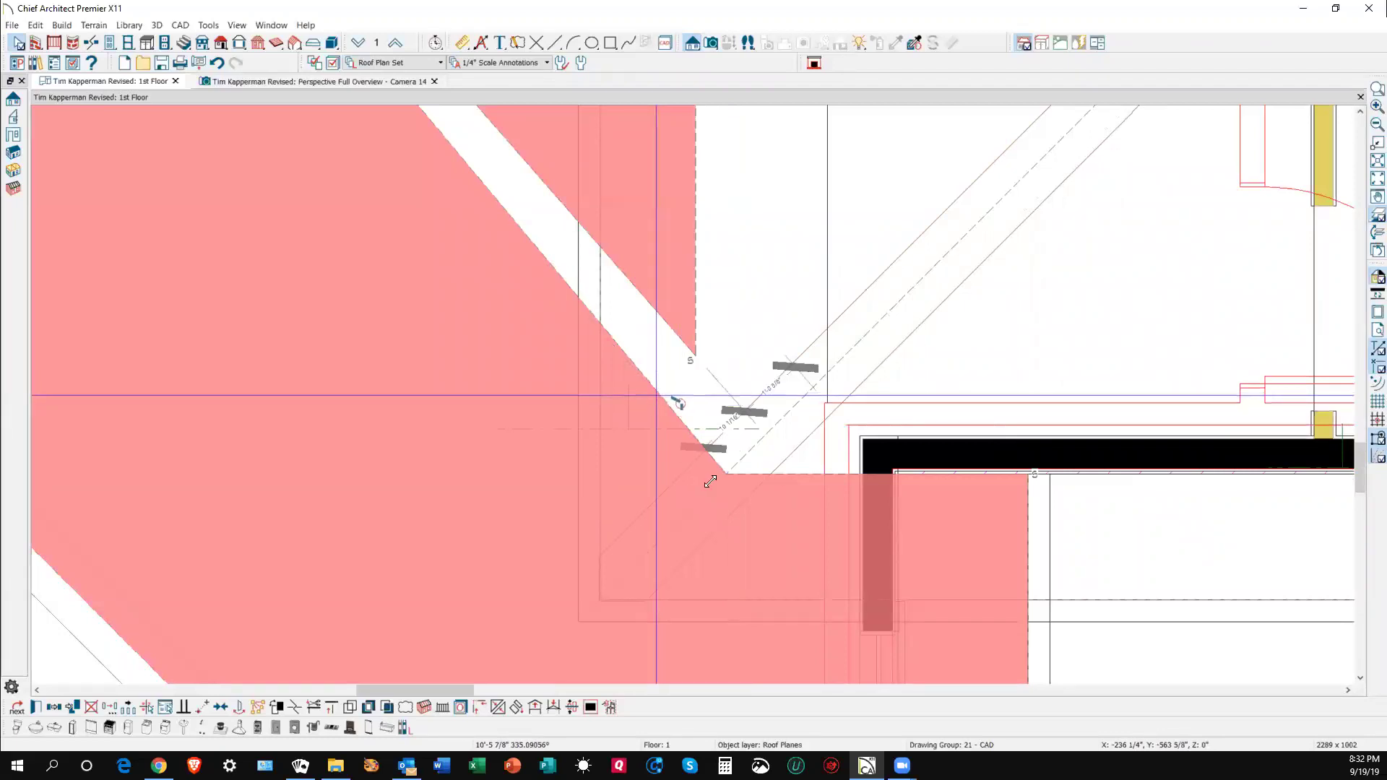
{"action": "left_click", "coordinate": [710, 481]}
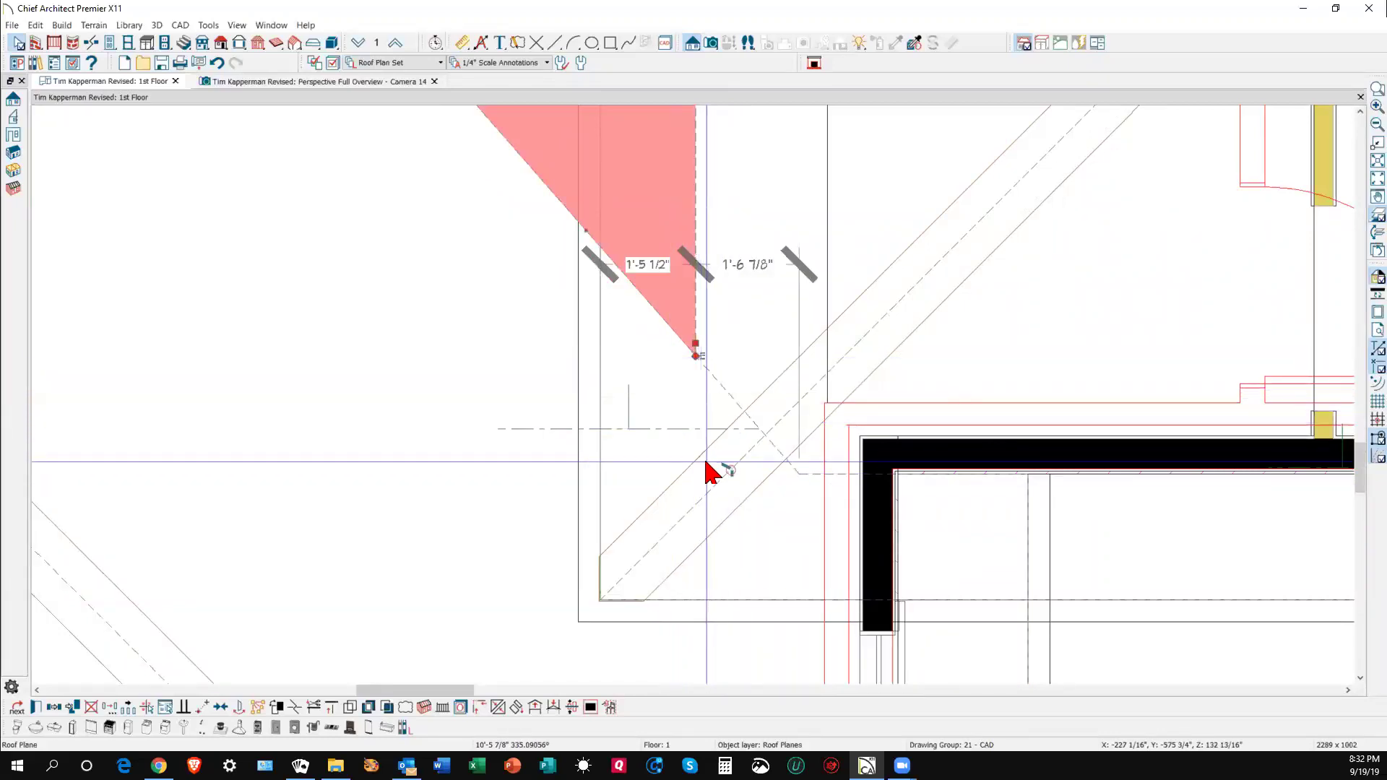
{"action": "scroll", "coordinate": [708, 469], "scroll_direction": "down", "scroll_amount": 5}
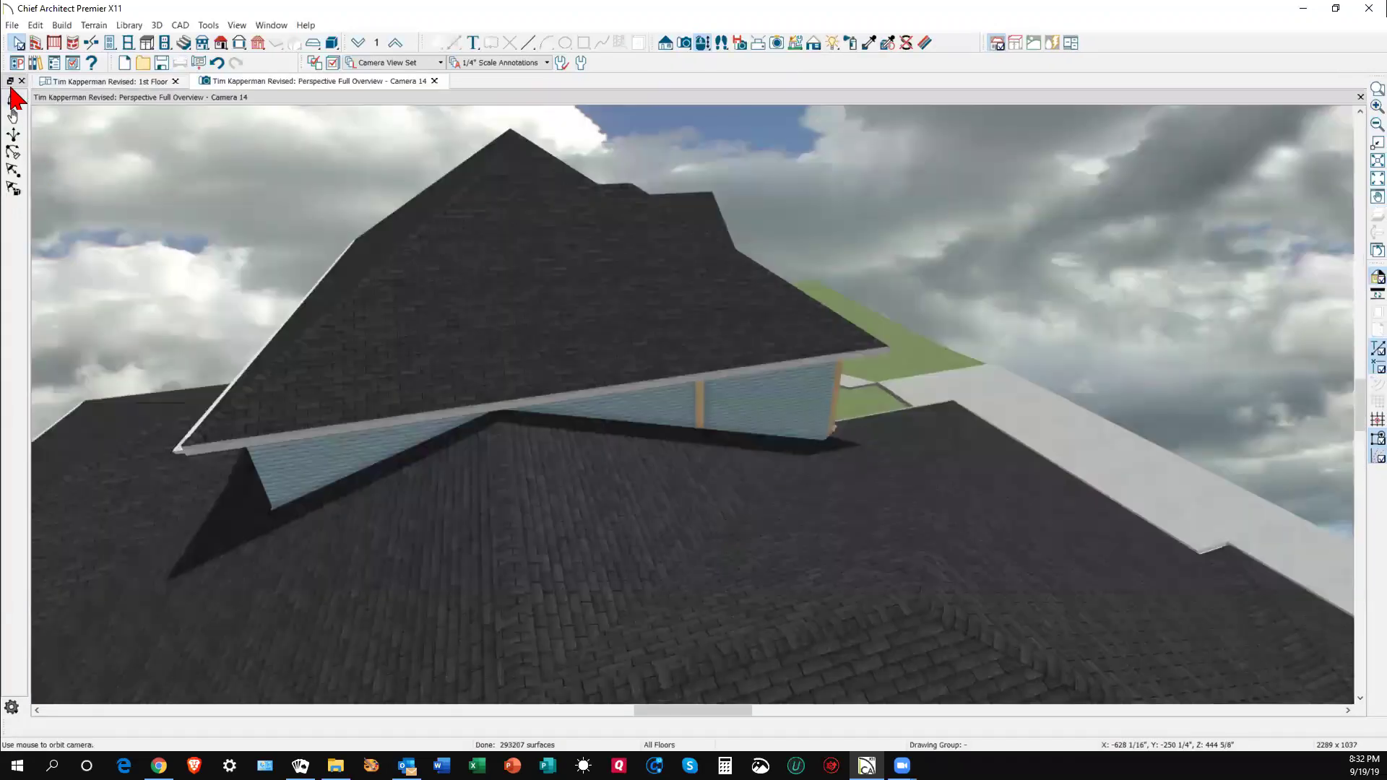
- Orbit to the roof junction and add a new corner to the roof plane's edge at the post
{"action": "left_click", "coordinate": [14, 102]}
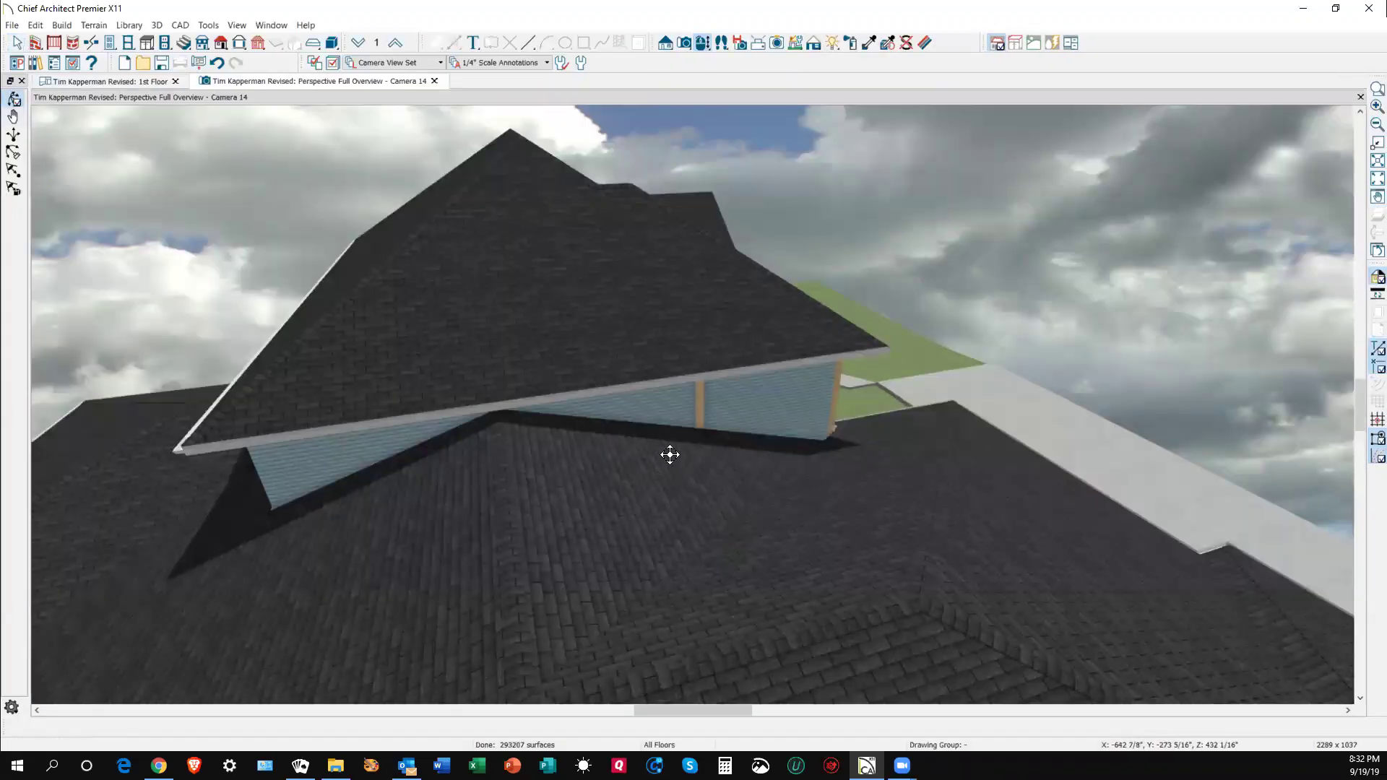
{"action": "left_click_drag", "start_coordinate": [669, 455], "coordinate": [540, 477]}
{"action": "scroll", "coordinate": [686, 510], "scroll_direction": "up", "scroll_amount": 5}
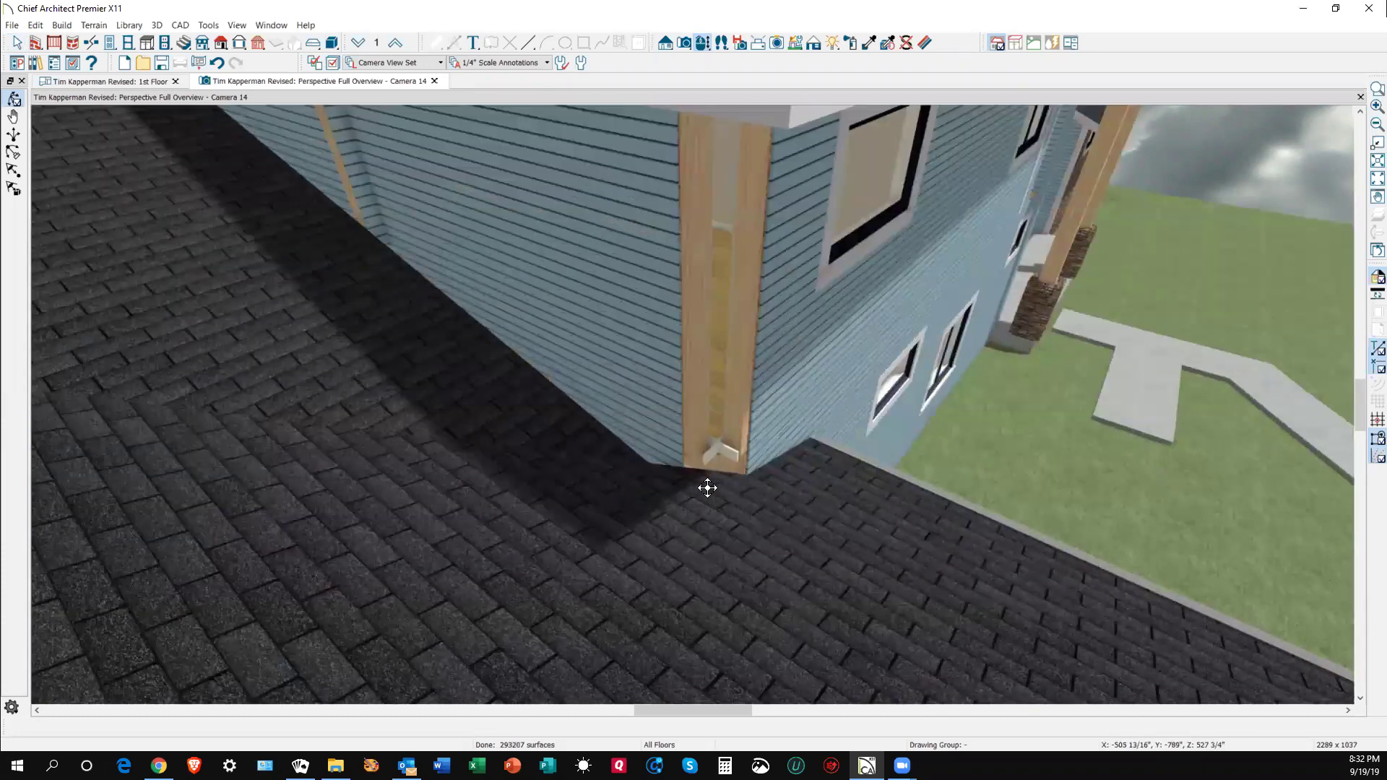
{"action": "key", "text": "Escape"}
{"action": "left_click", "coordinate": [707, 488]}
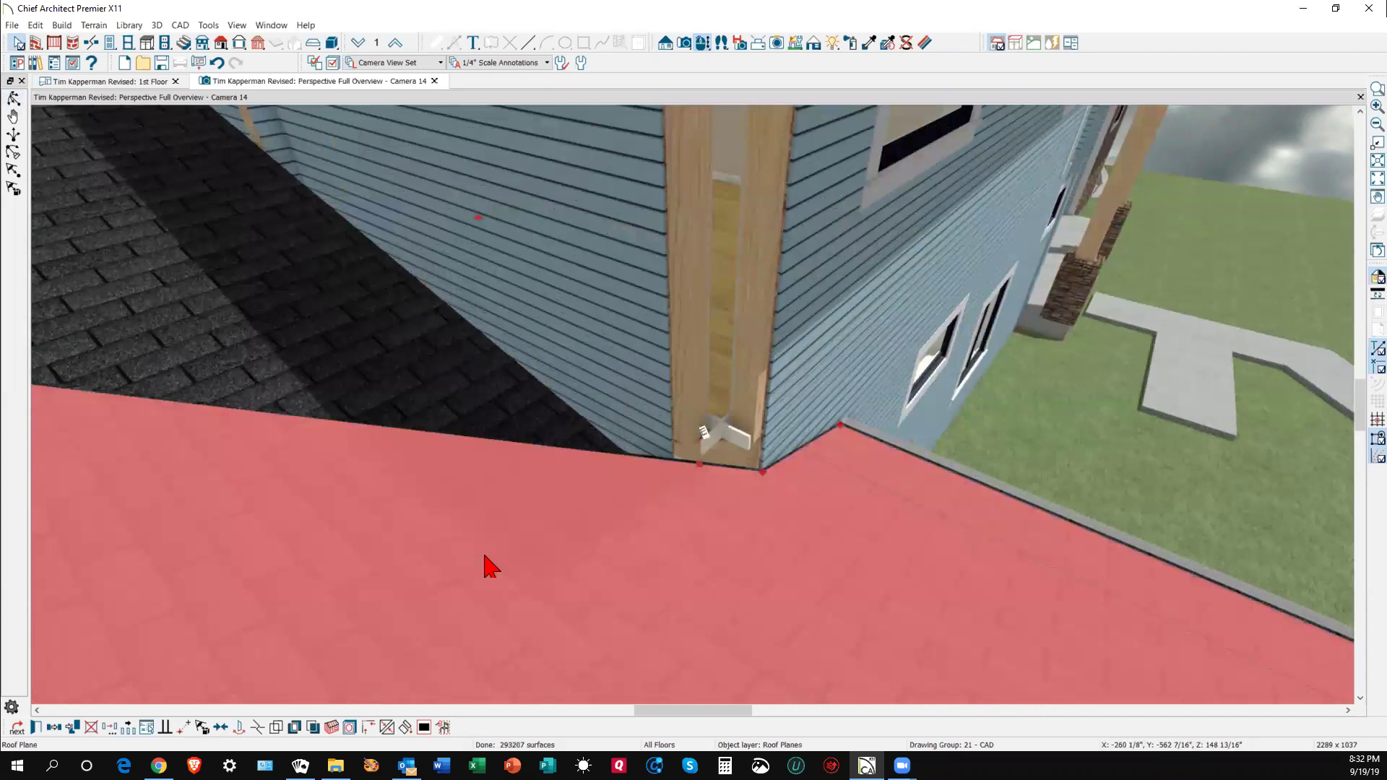
{"action": "left_click", "coordinate": [258, 727]}
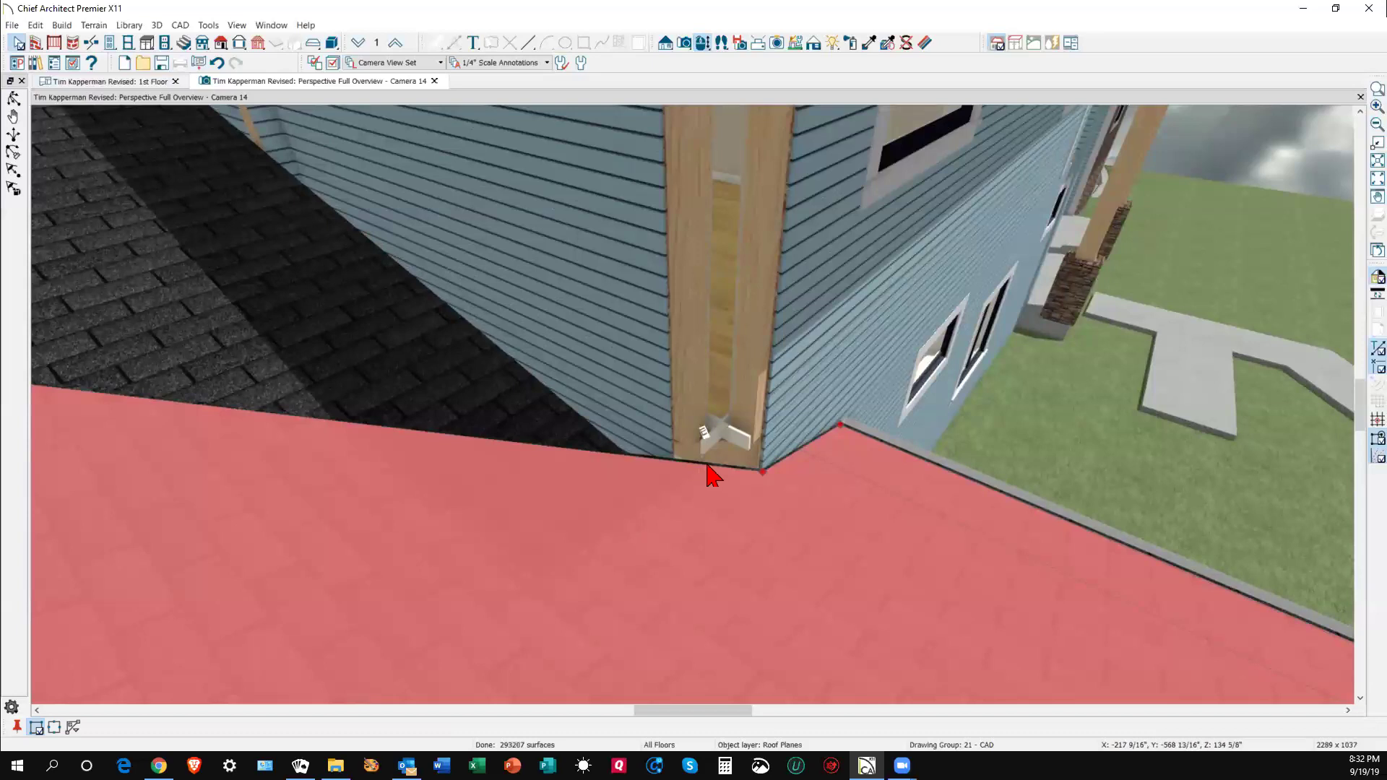
{"action": "left_click", "coordinate": [762, 475]}
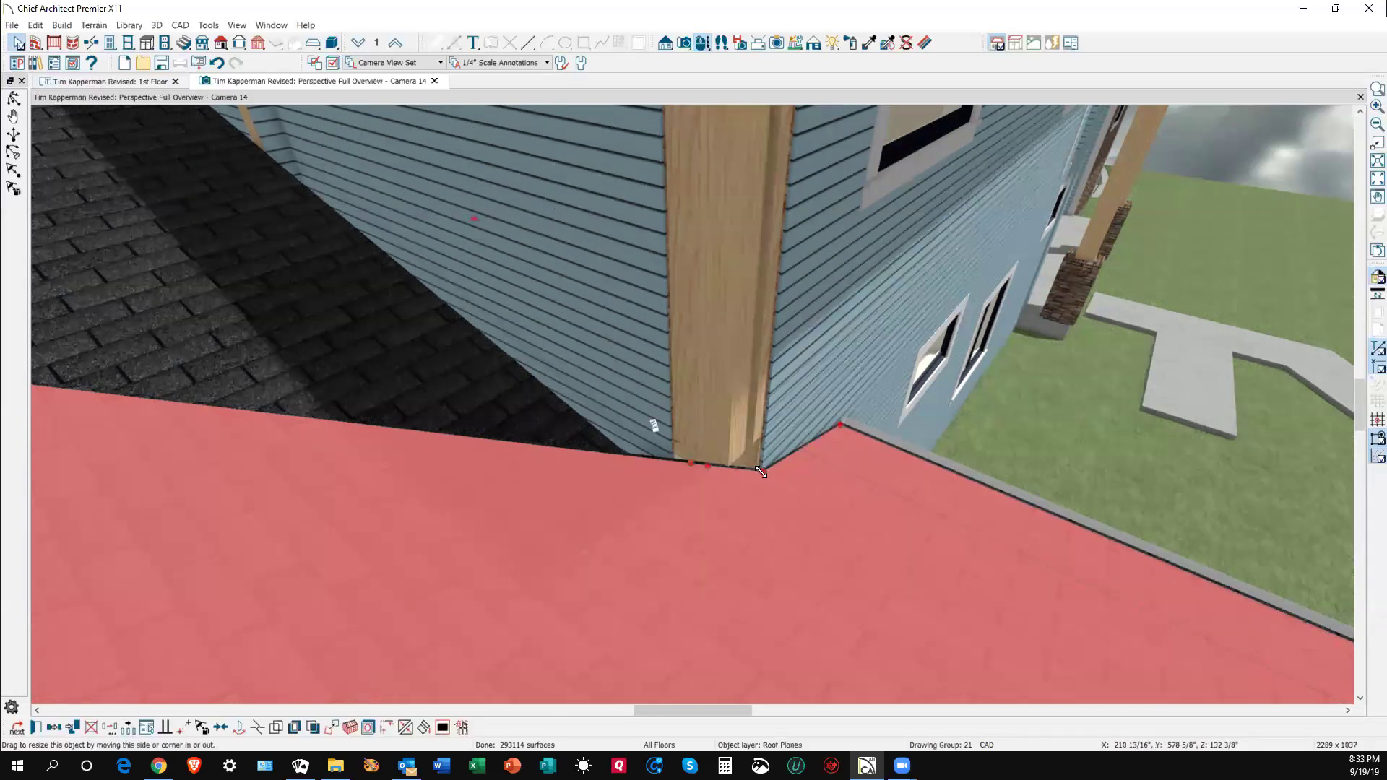
- Drag the new roof corner handles against the corner board and wall corner
{"action": "left_click_drag", "start_coordinate": [760, 472], "coordinate": [735, 489]}
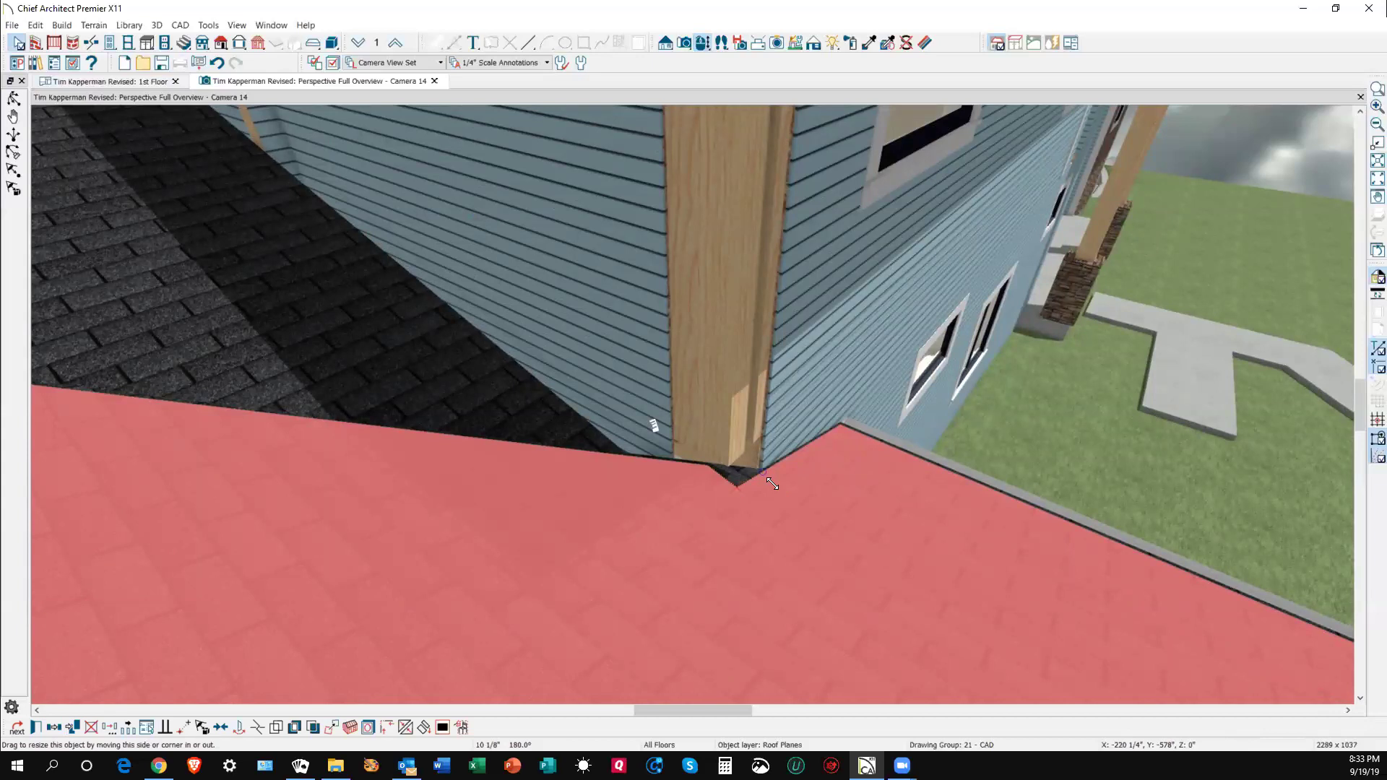
{"action": "left_click_drag", "start_coordinate": [771, 484], "coordinate": [772, 485]}
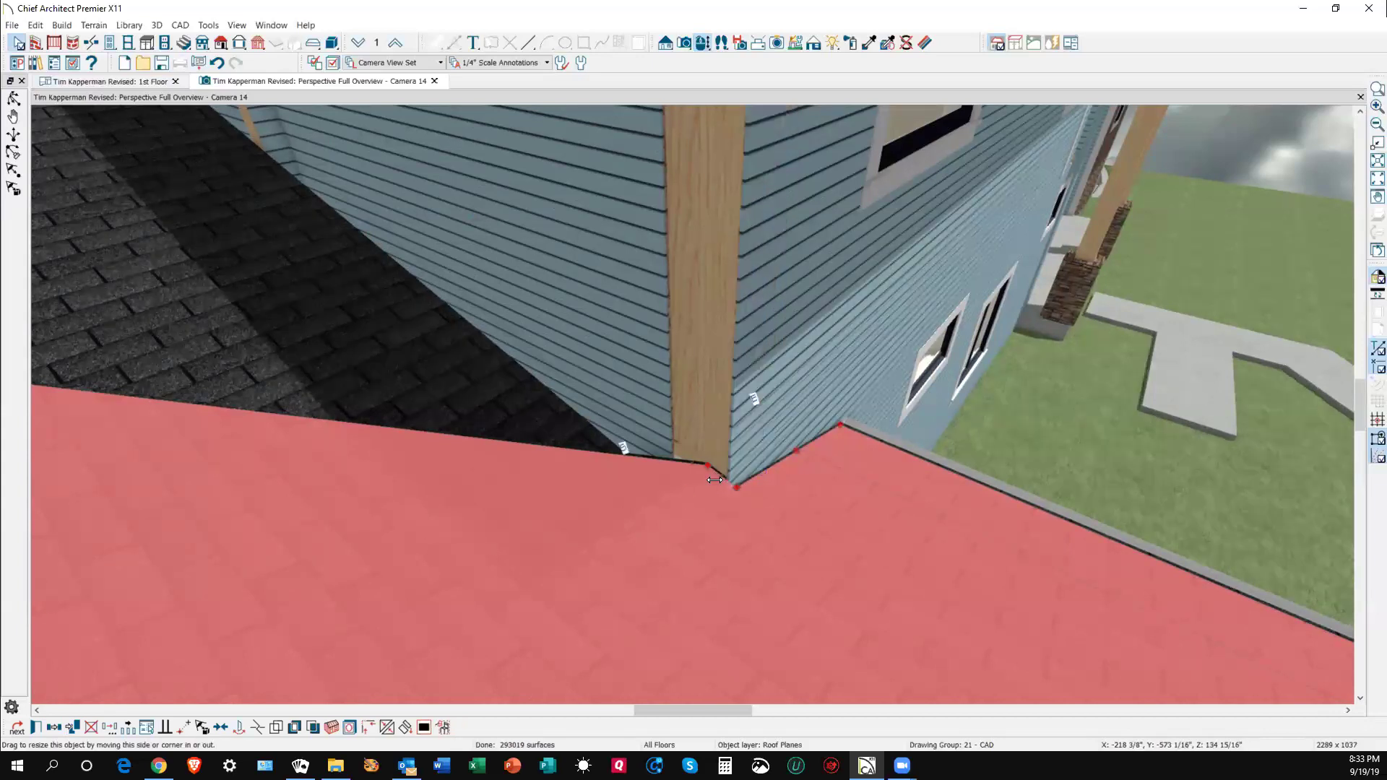
{"action": "left_click_drag", "start_coordinate": [710, 488], "coordinate": [708, 487]}
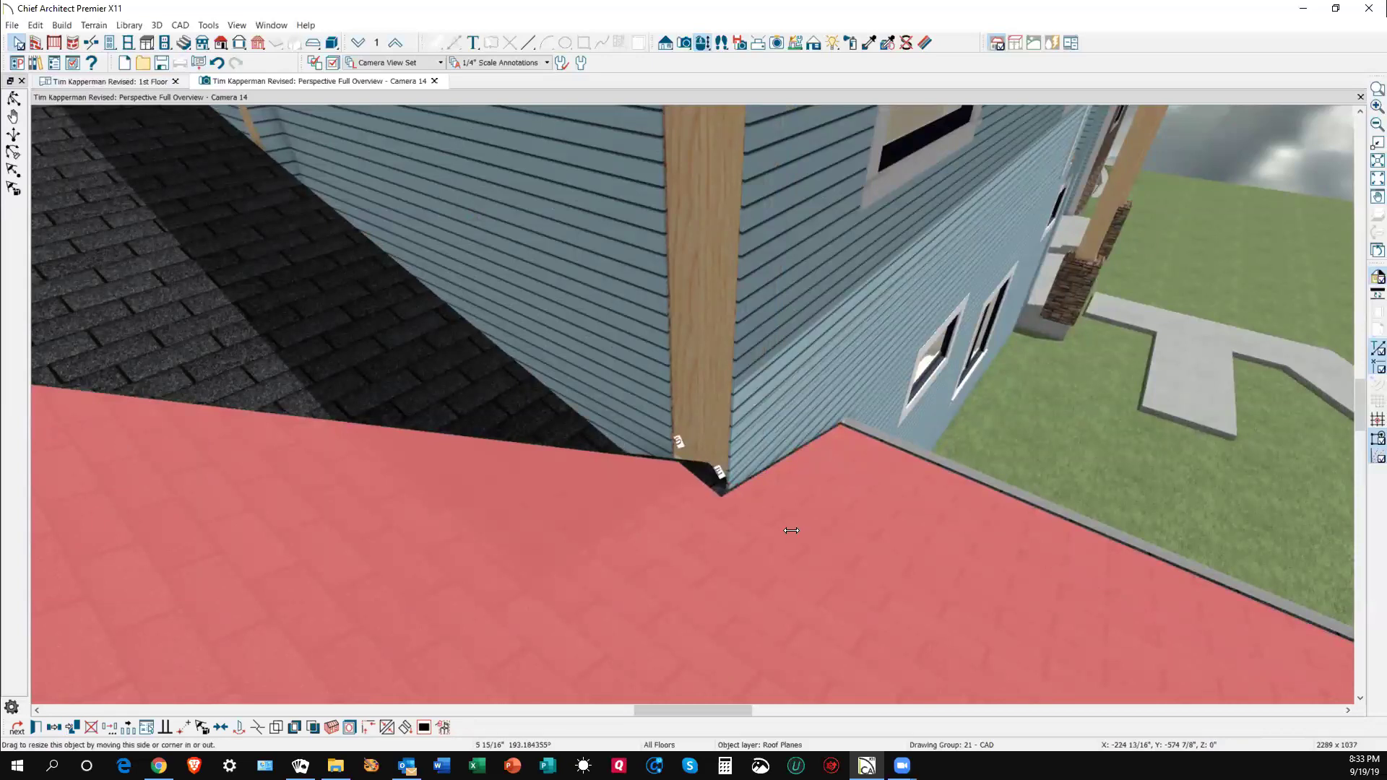
{"action": "left_click_drag", "start_coordinate": [787, 530], "coordinate": [788, 534]}
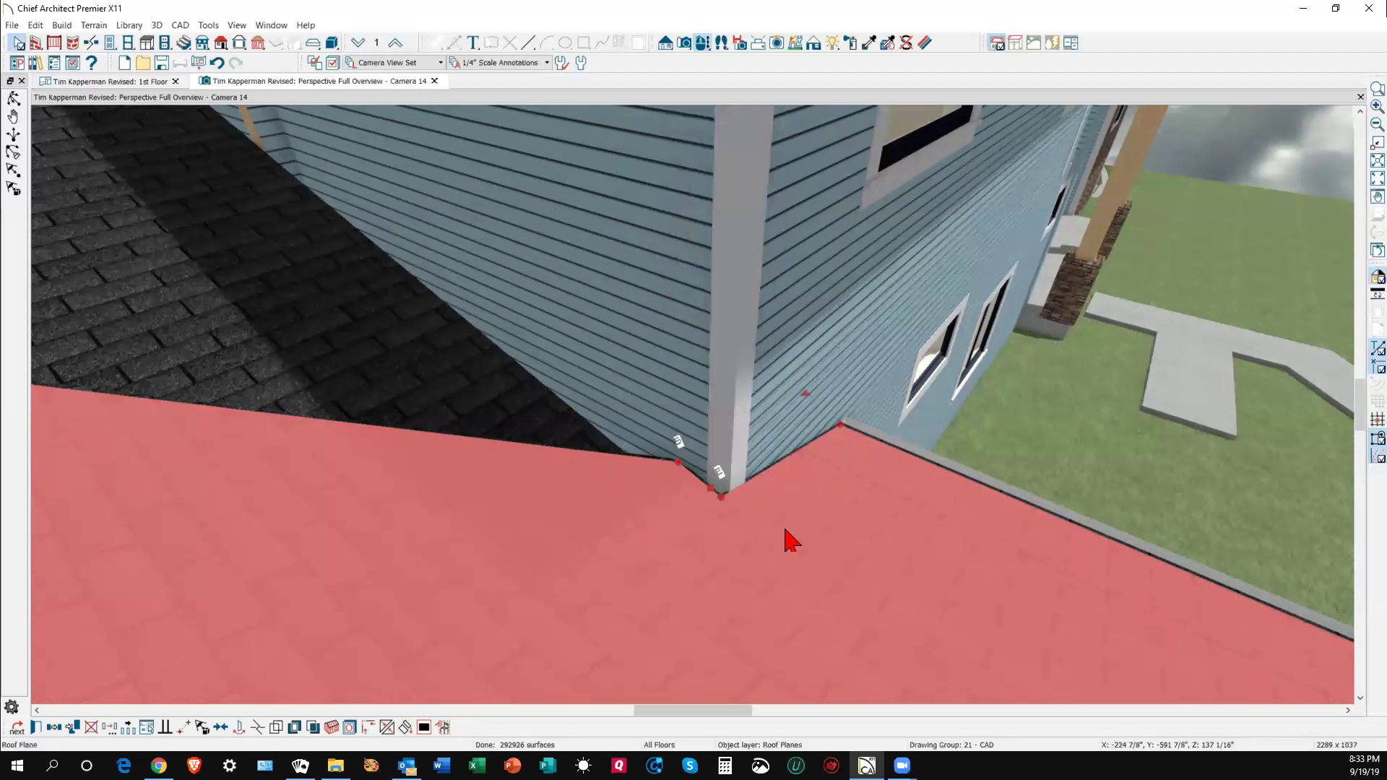
{"action": "key", "text": "Escape"}
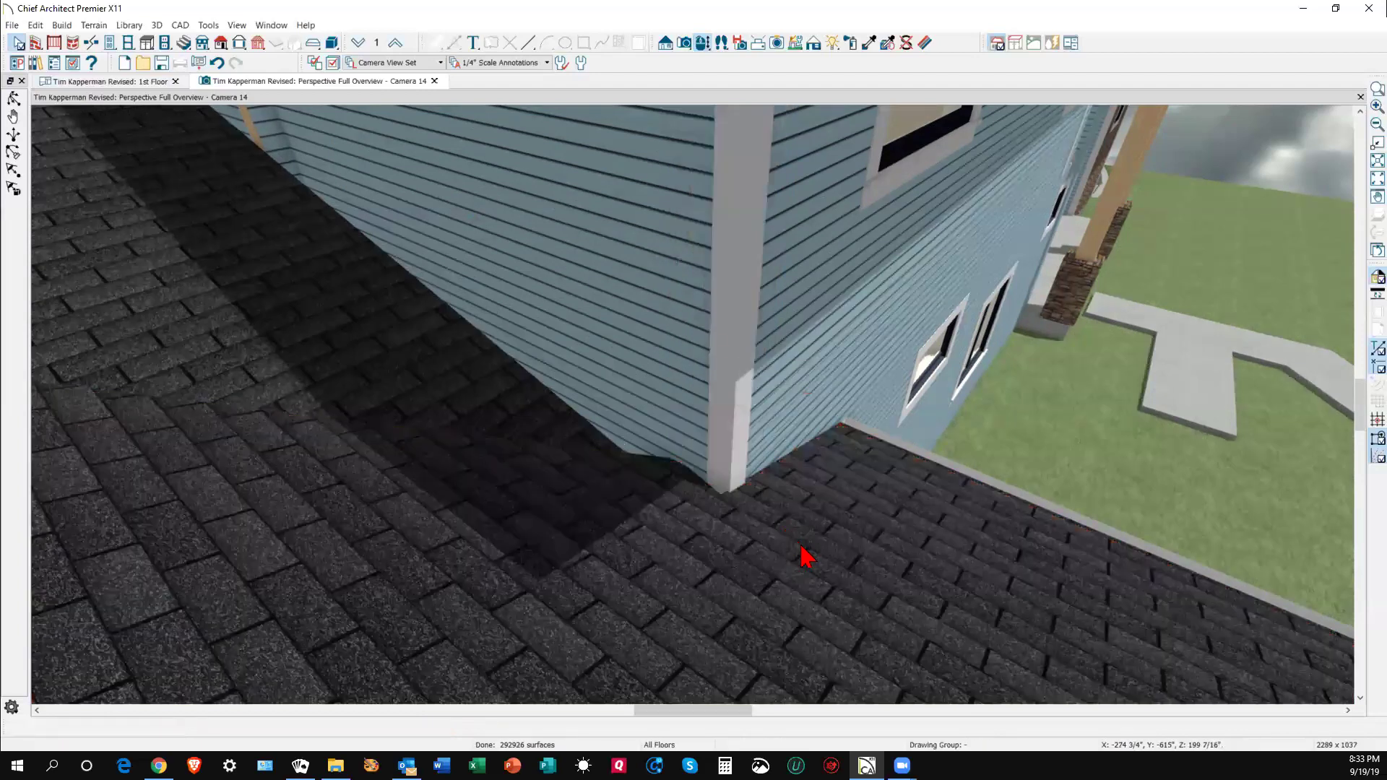
{"action": "scroll", "coordinate": [759, 545], "scroll_direction": "down", "scroll_amount": 3}
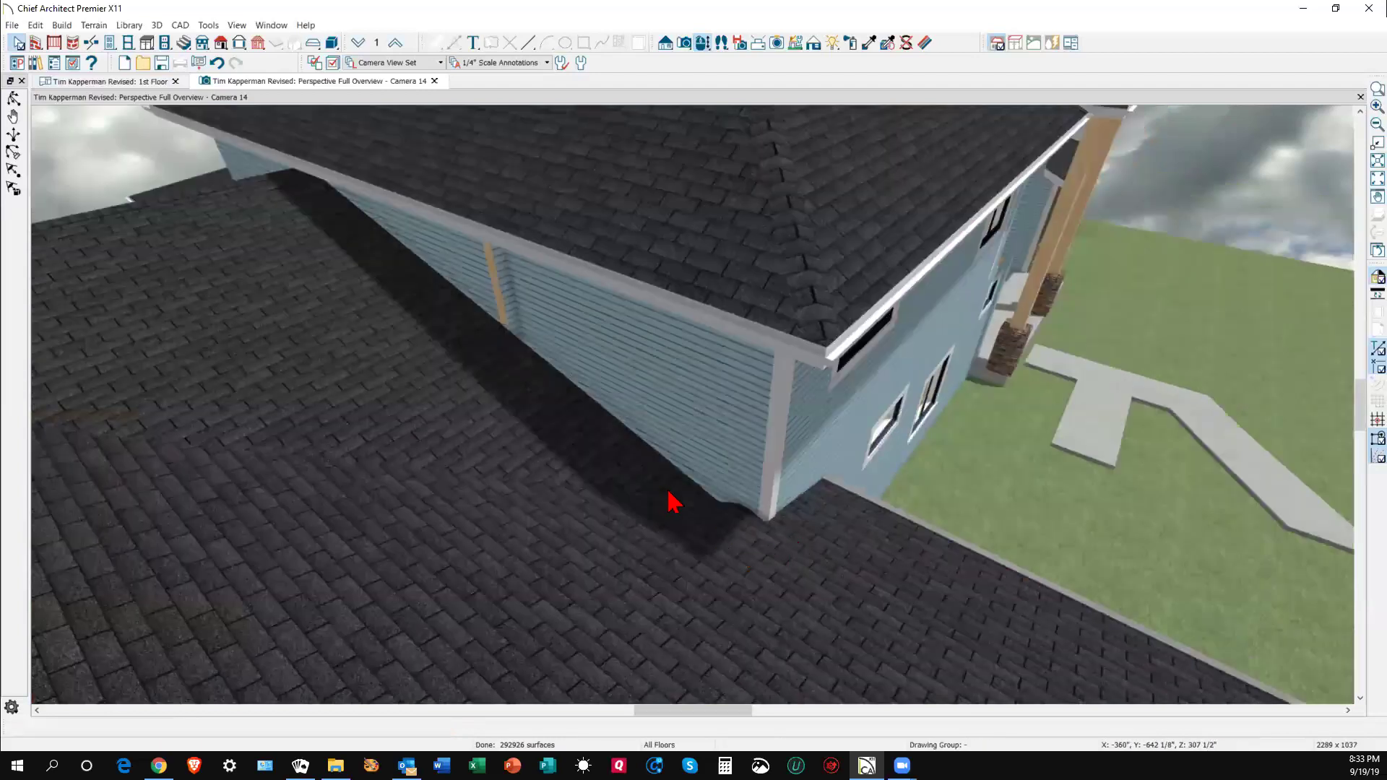
{"action": "scroll", "coordinate": [532, 339], "scroll_direction": "up", "scroll_amount": 2}
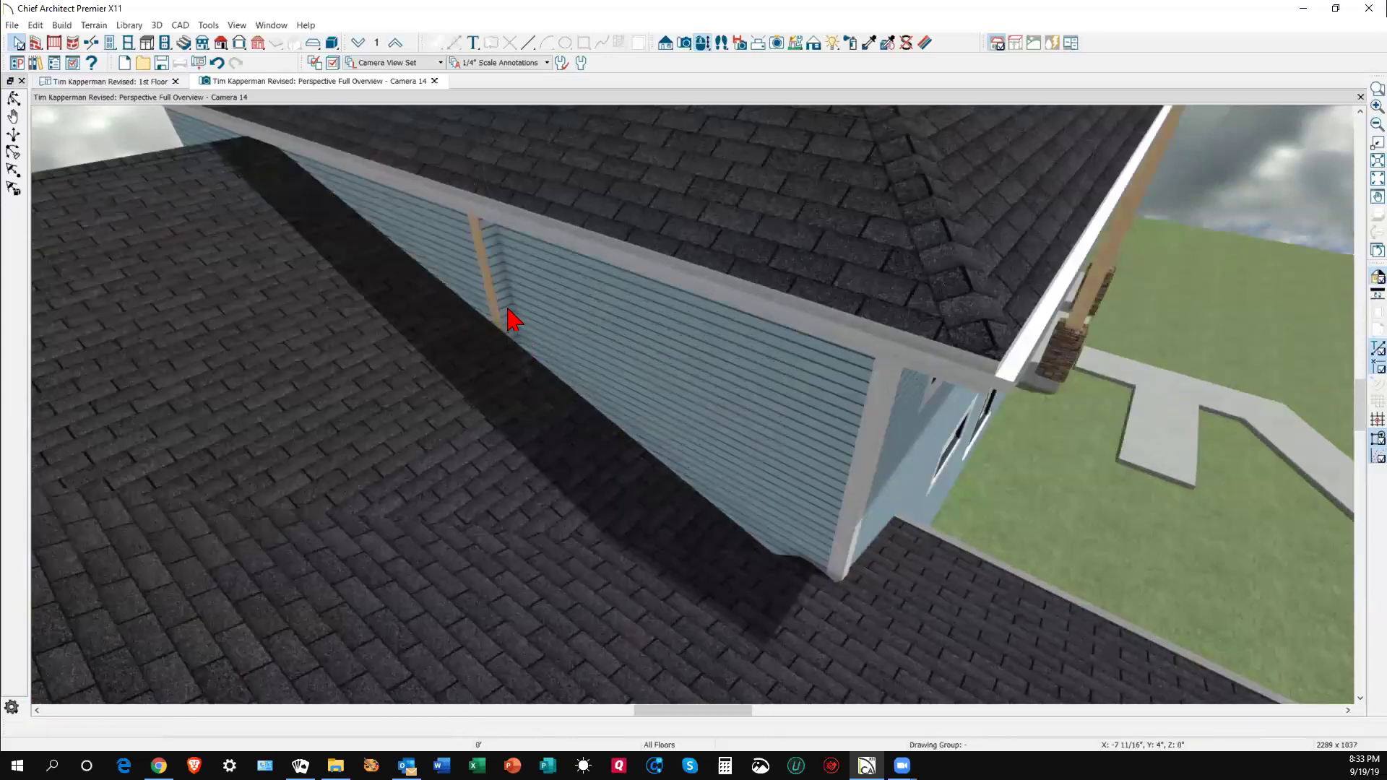
{"action": "left_click", "coordinate": [506, 325]}
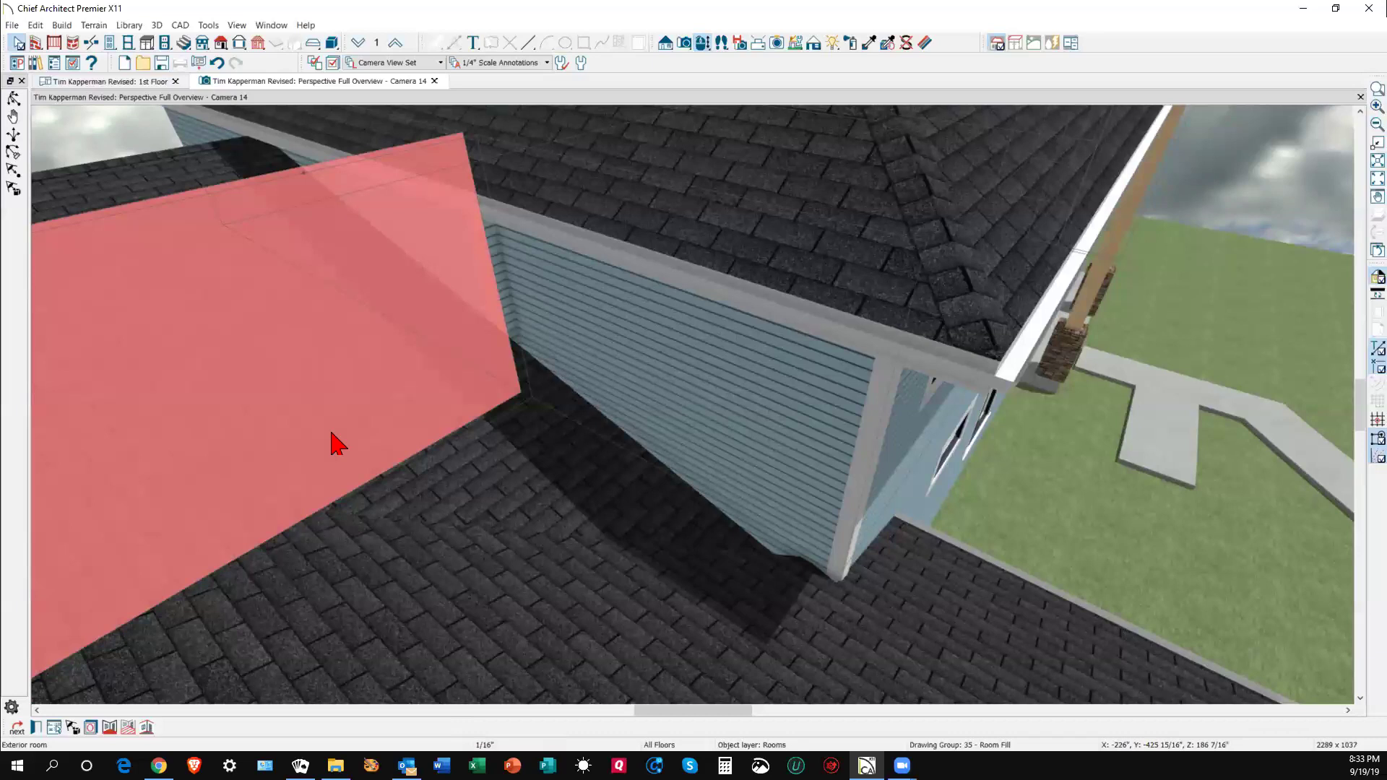
{"action": "left_click", "coordinate": [21, 722]}
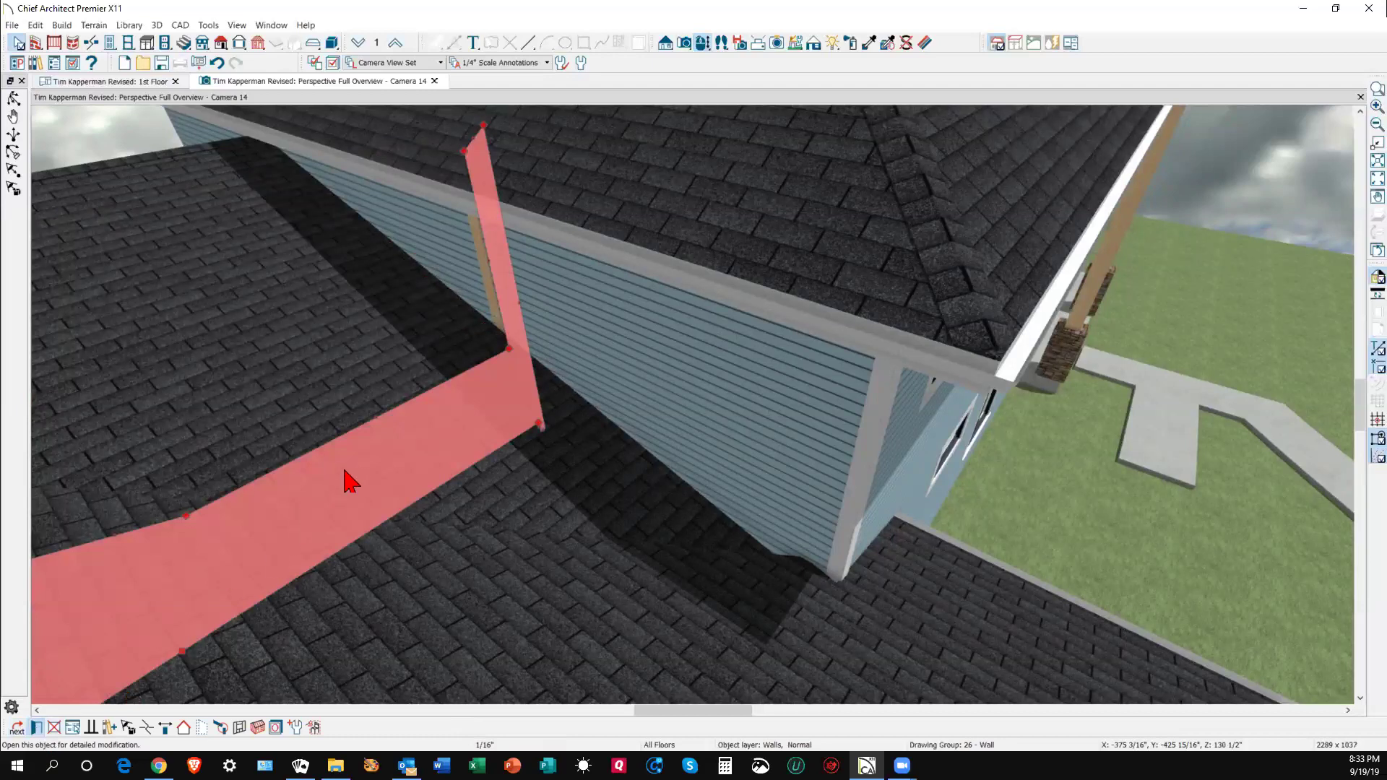
{"action": "double_click", "coordinate": [605, 413]}
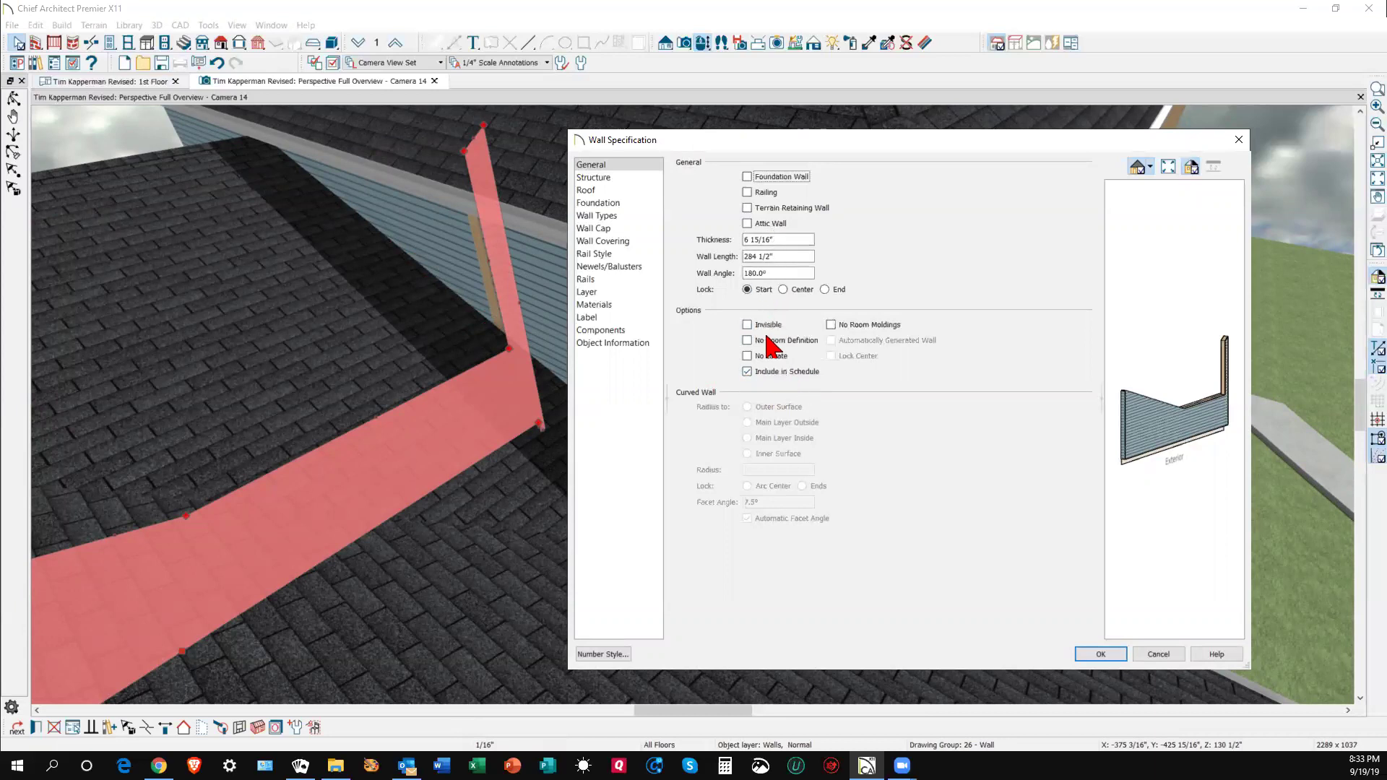
{"action": "left_click", "coordinate": [1158, 655]}
- Shorten the wall's vertical end and remove the stray corner board
{"action": "scroll", "coordinate": [1026, 433], "scroll_direction": "down", "scroll_amount": 2}
{"action": "scroll", "coordinate": [977, 365], "scroll_direction": "up", "scroll_amount": 3}
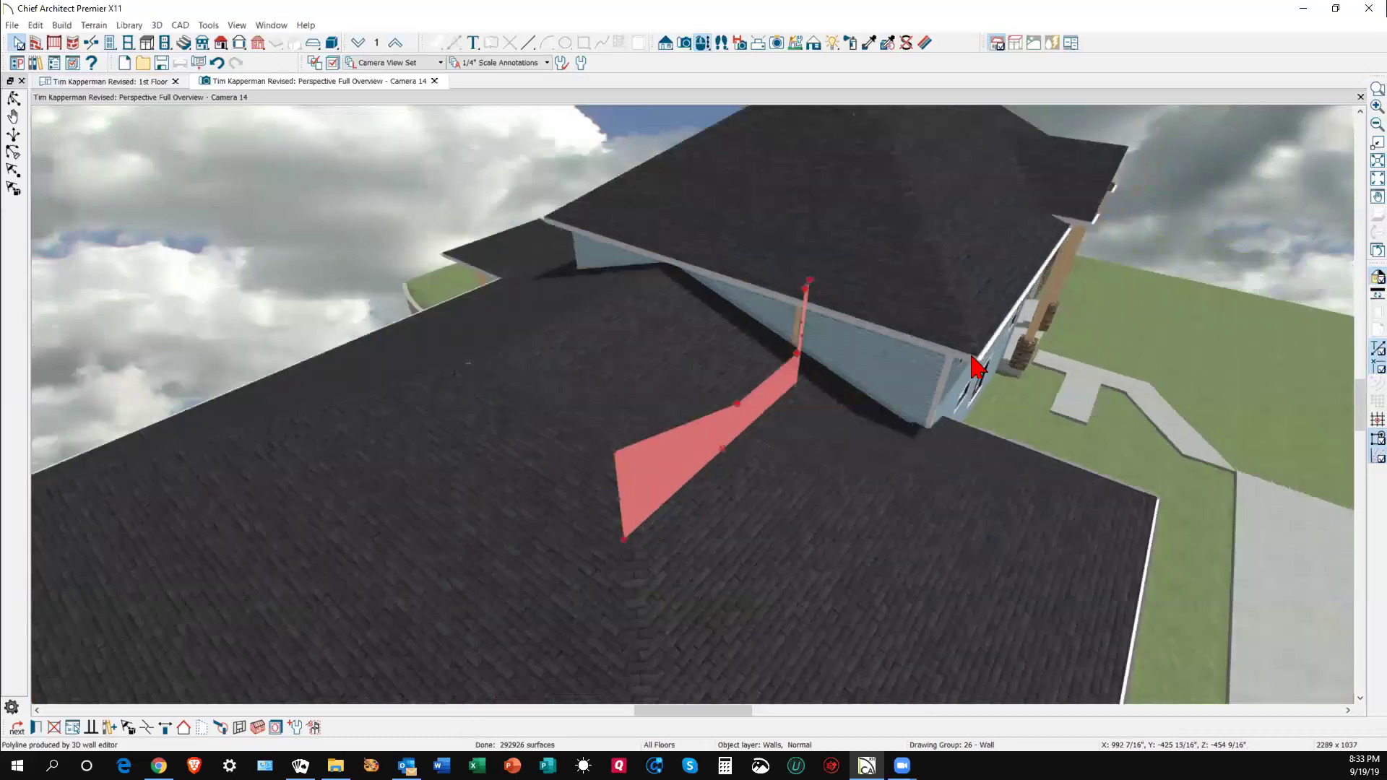
{"action": "scroll", "coordinate": [726, 298], "scroll_direction": "down", "scroll_amount": 3}
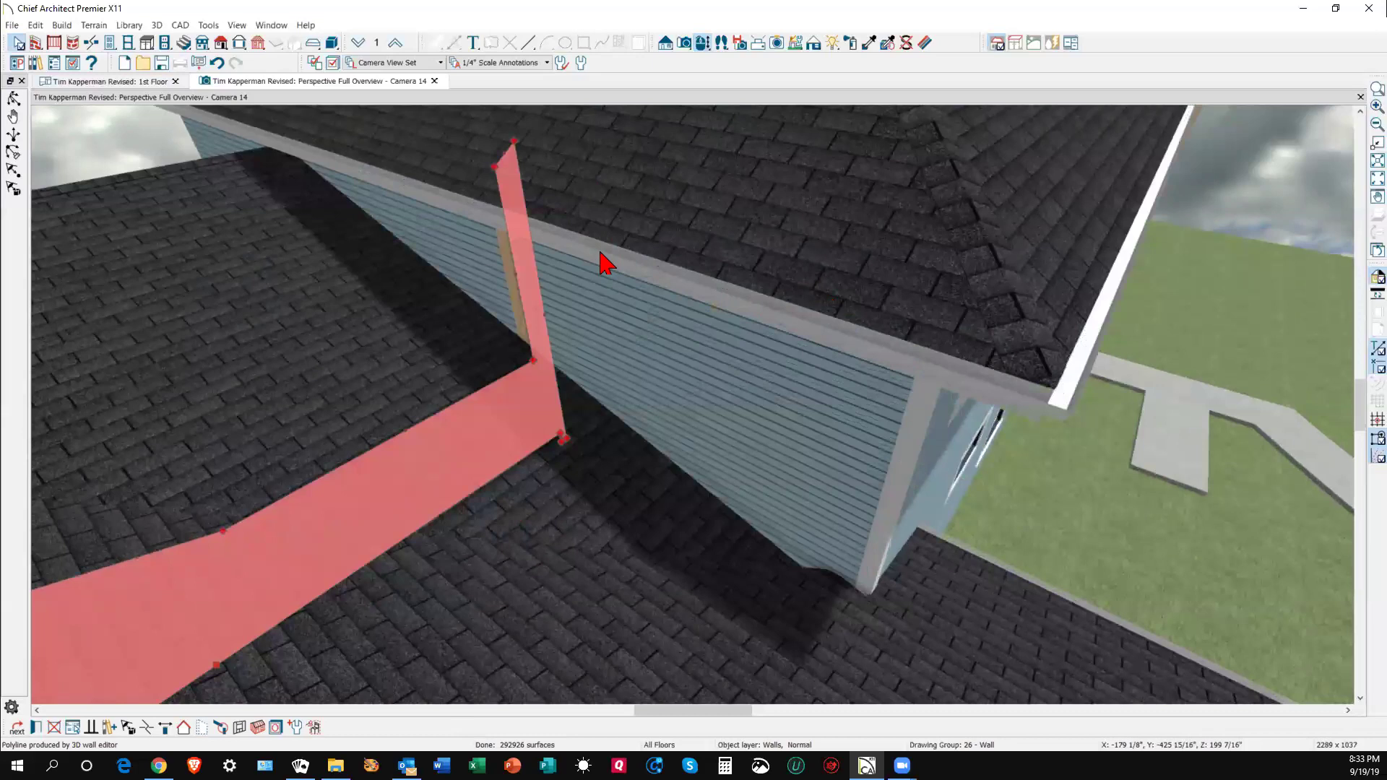
{"action": "left_click_drag", "start_coordinate": [504, 150], "coordinate": [581, 365]}
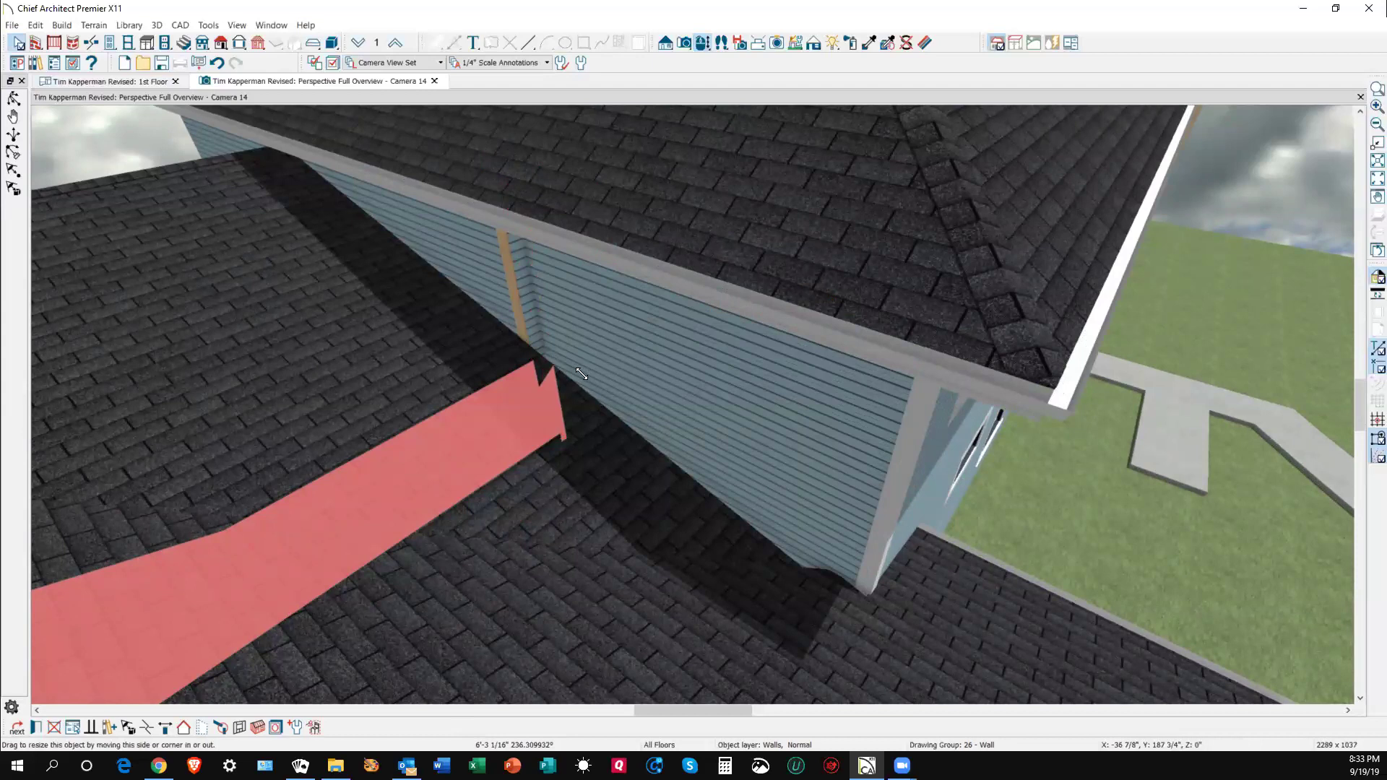
{"action": "left_click_drag", "start_coordinate": [582, 373], "coordinate": [582, 387]}
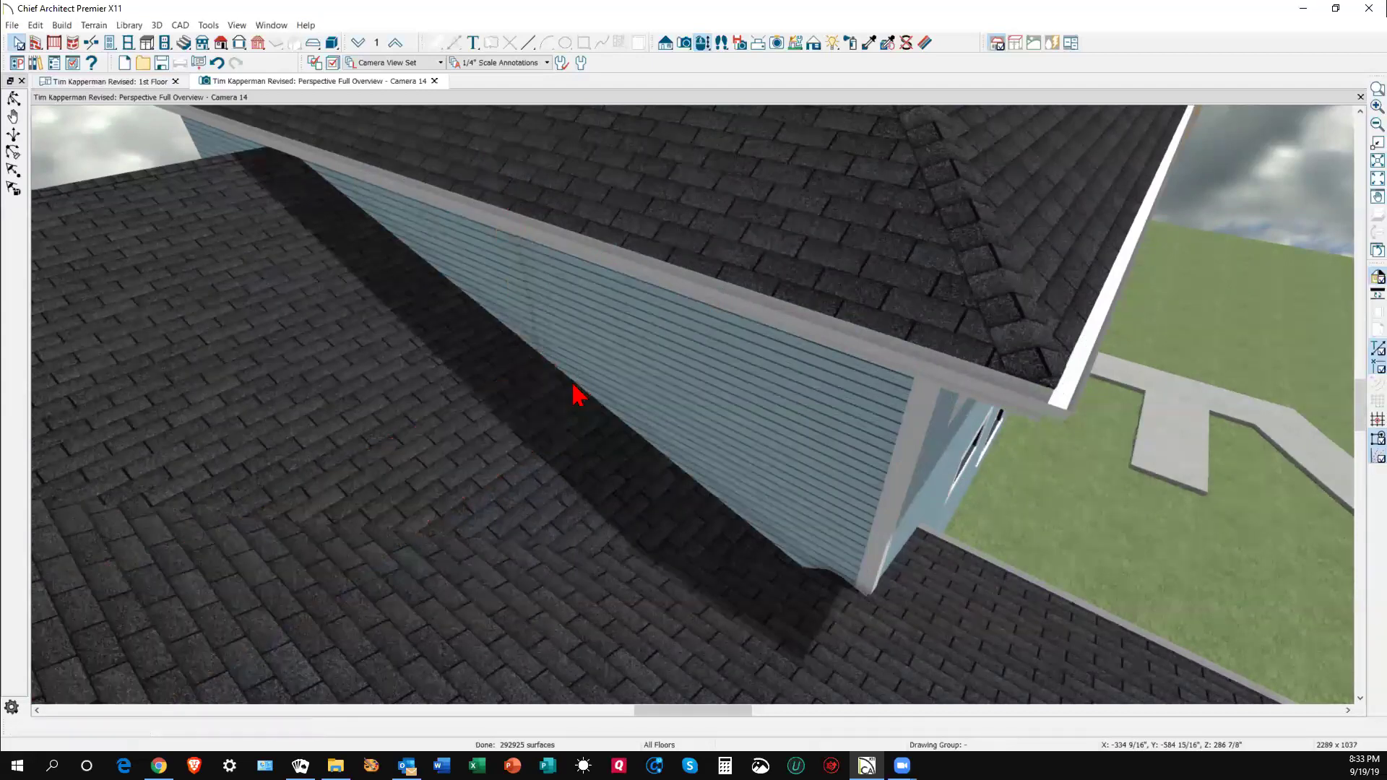
- Extend the cricket plane's lower edge out to the wall and let the roof rebuild
{"action": "left_click", "coordinate": [571, 383]}
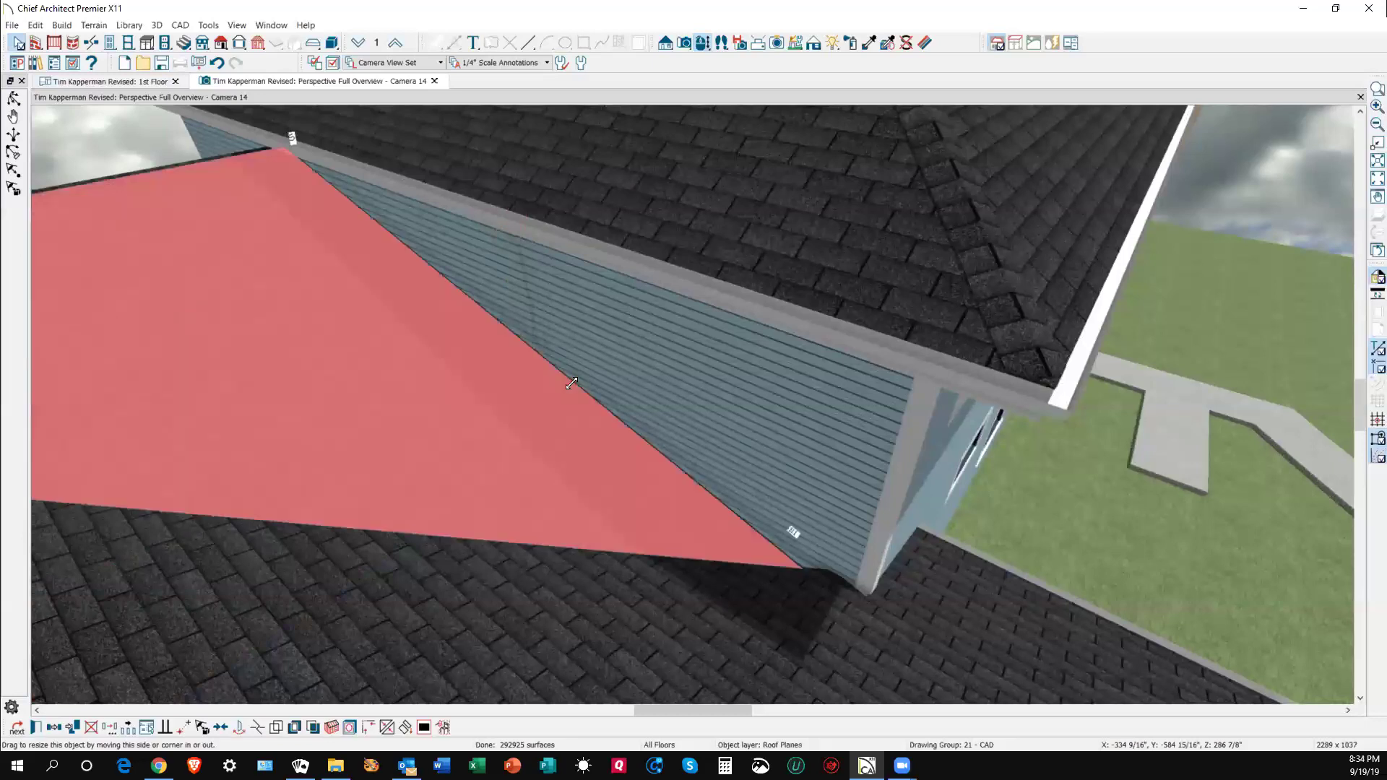
{"action": "left_click_drag", "start_coordinate": [571, 384], "coordinate": [584, 380]}
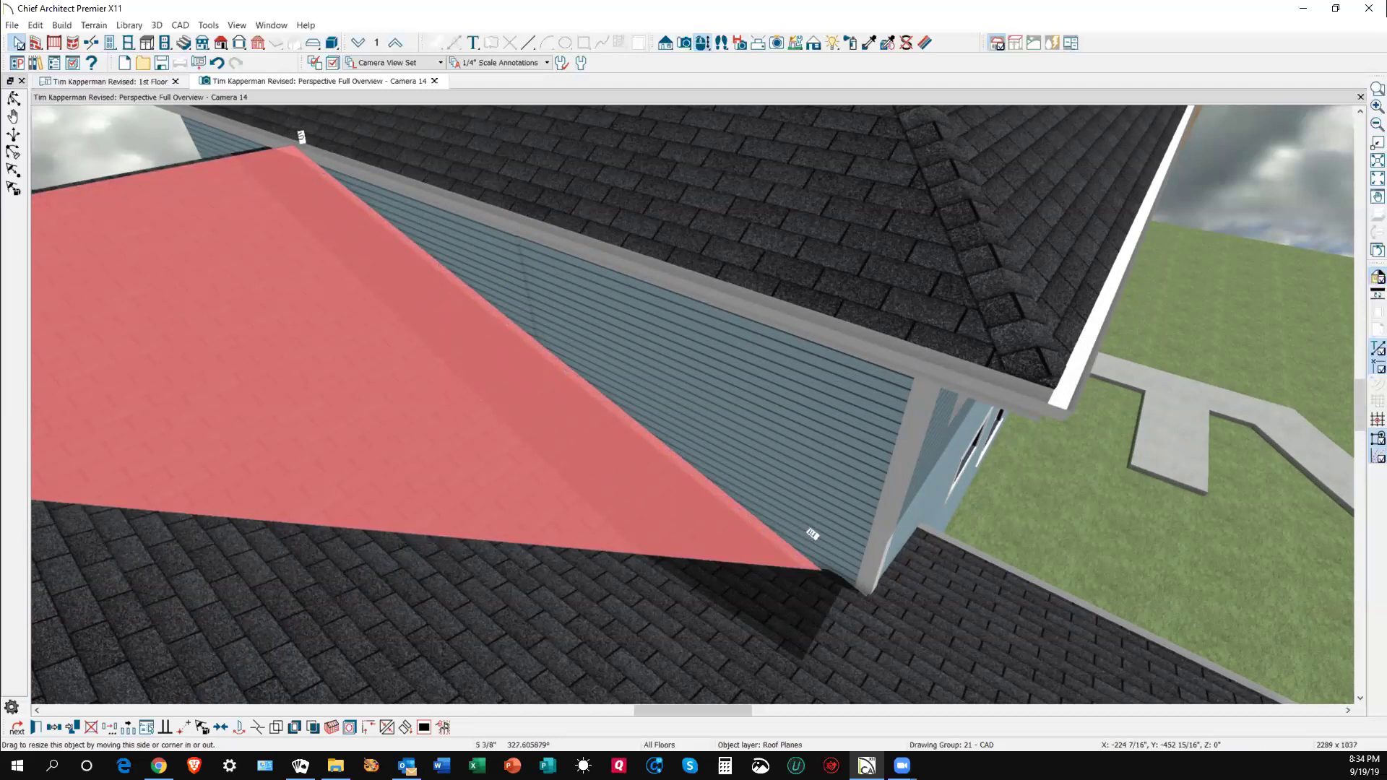
{"action": "left_click", "coordinate": [823, 603]}
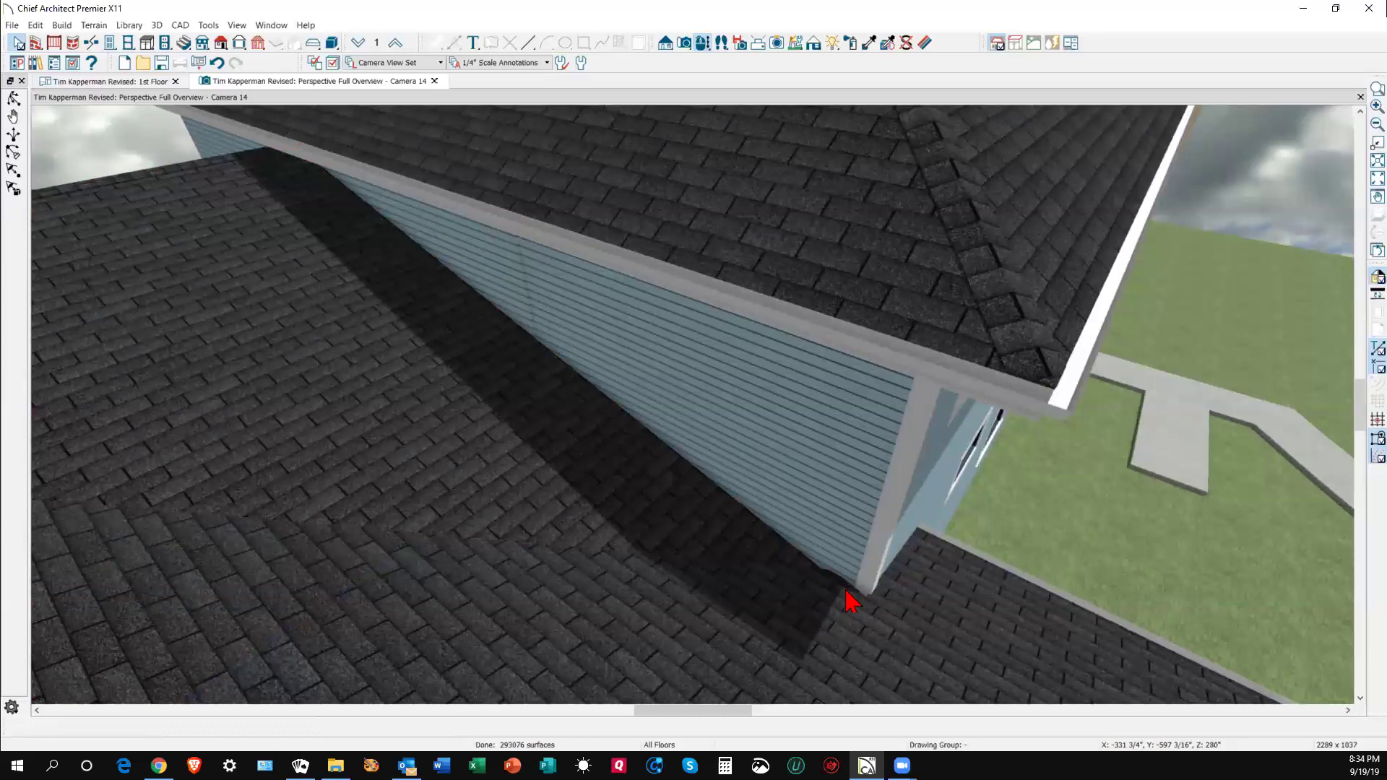
{"action": "left_click", "coordinate": [780, 565]}
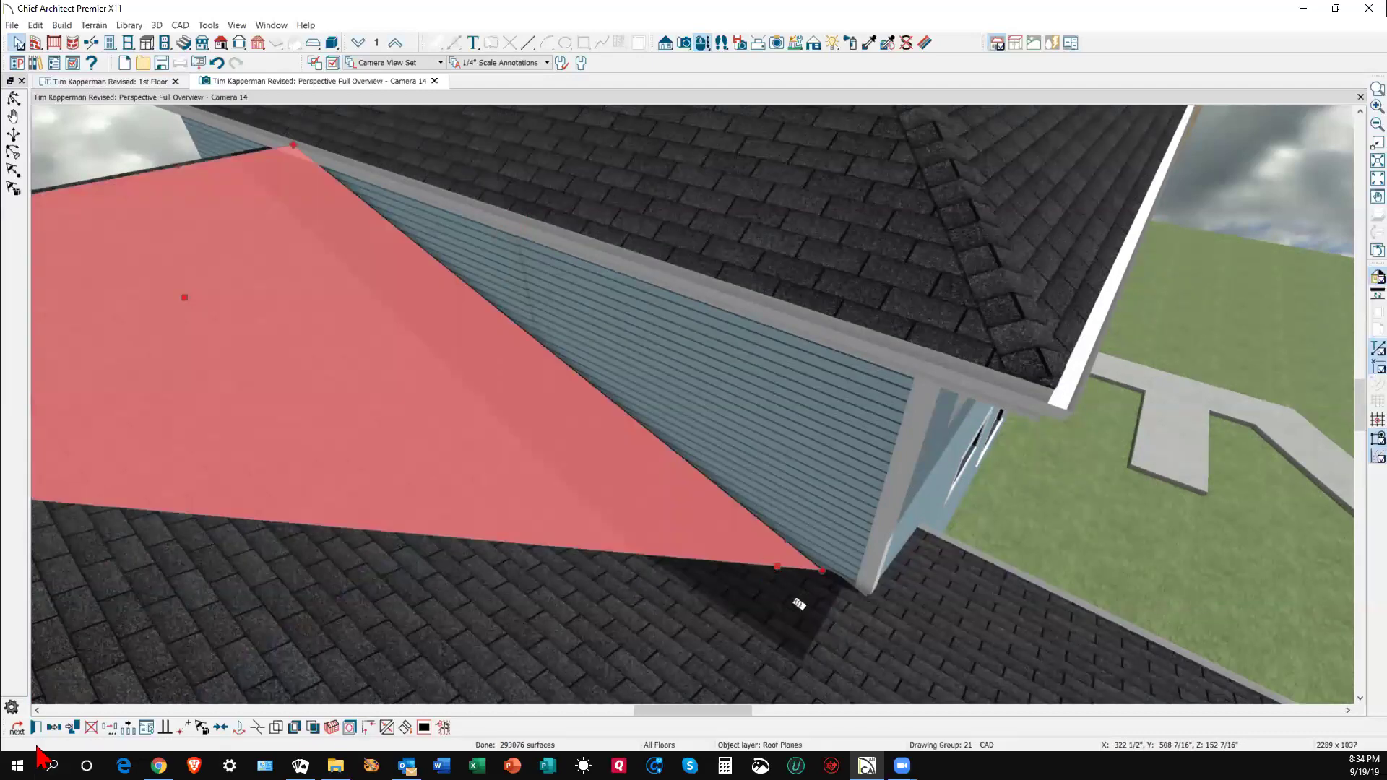
- Re-pitch the cricket roof plane to 3 1/4" with its ridge top height locked
{"action": "double_click", "coordinate": [355, 365]}
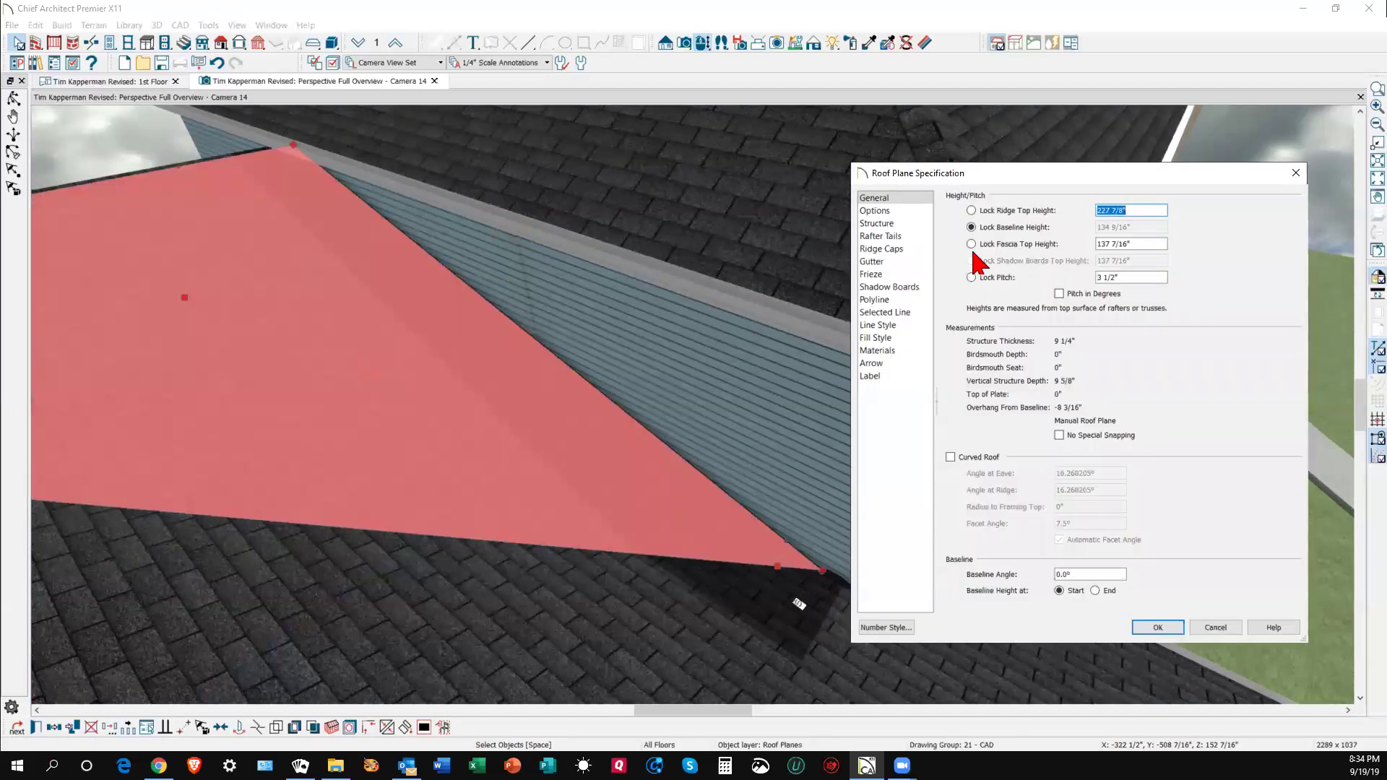
{"action": "left_click", "coordinate": [986, 211]}
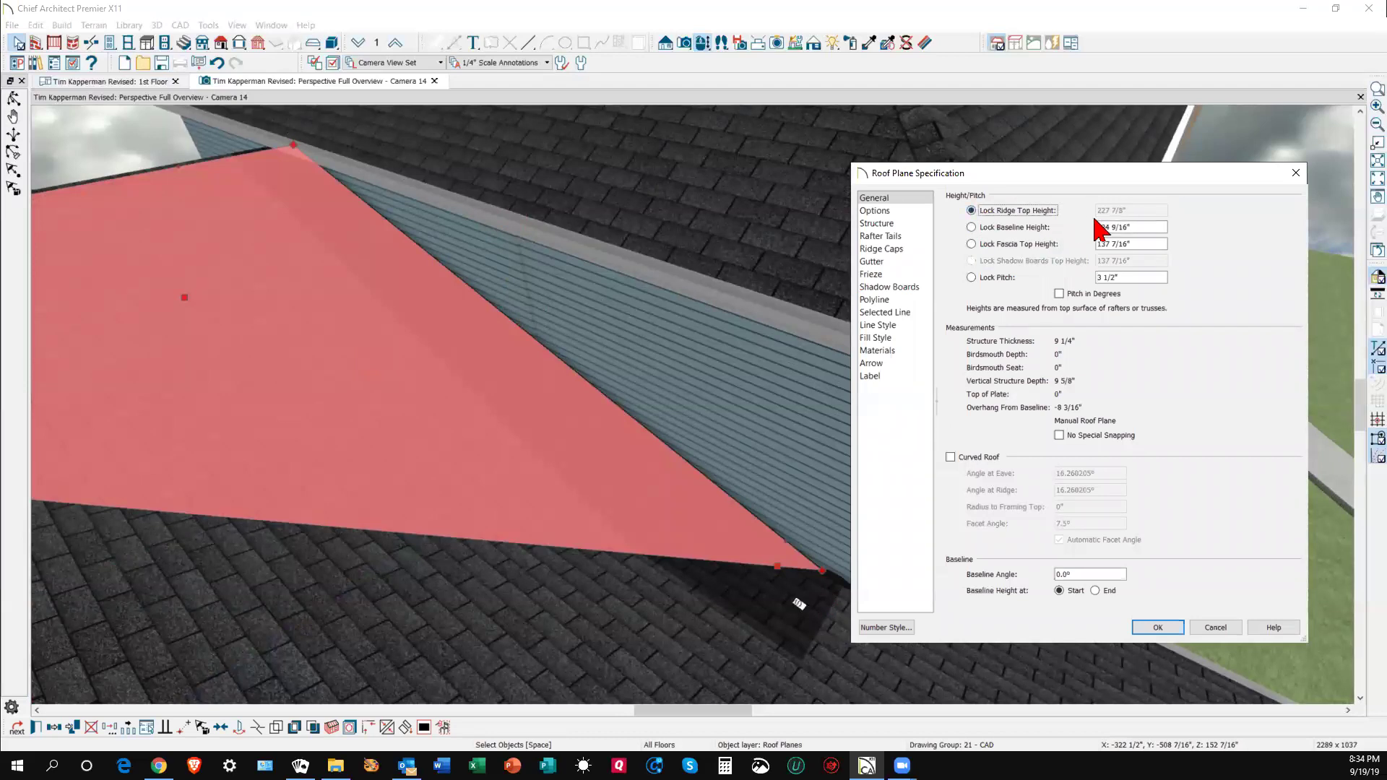
{"action": "left_click", "coordinate": [1109, 276]}
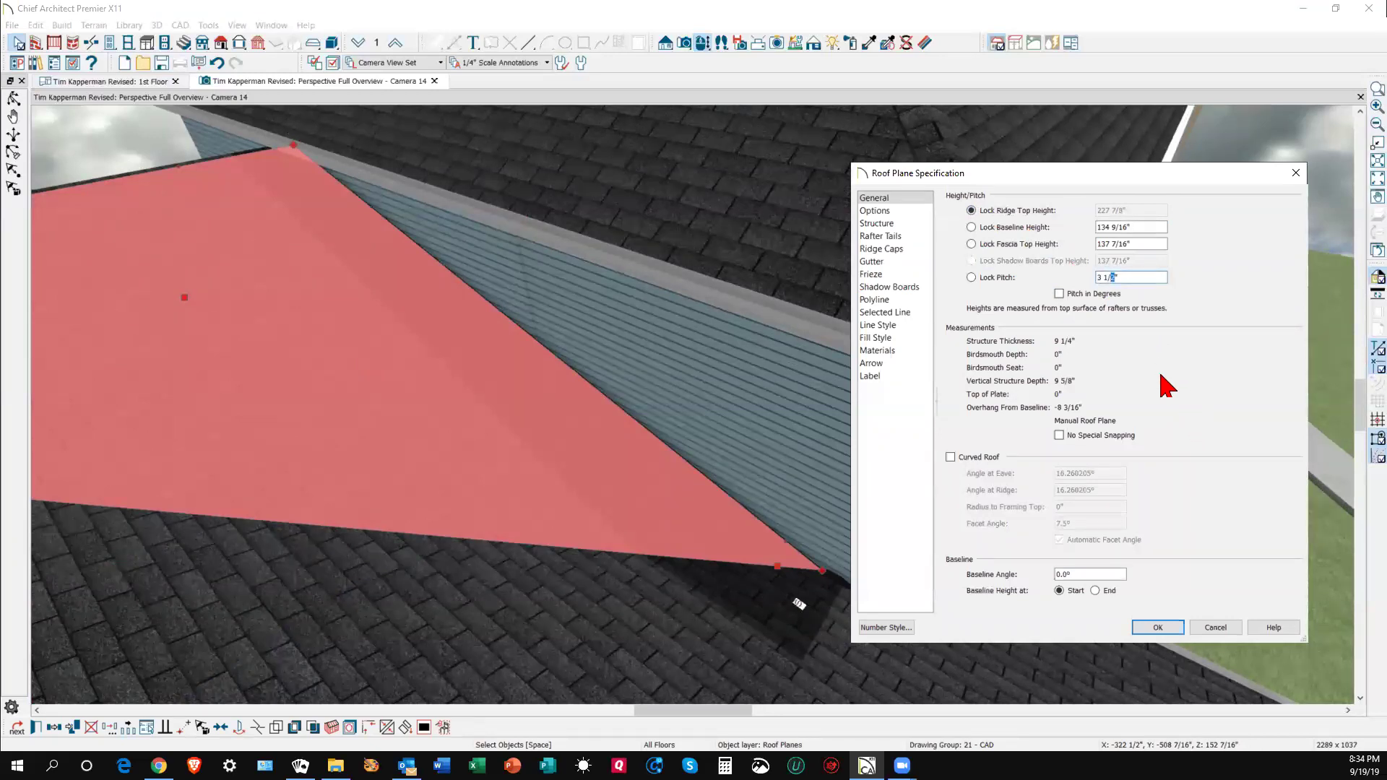
{"action": "type", "text": "4"}
{"action": "left_click", "coordinate": [1158, 627]}
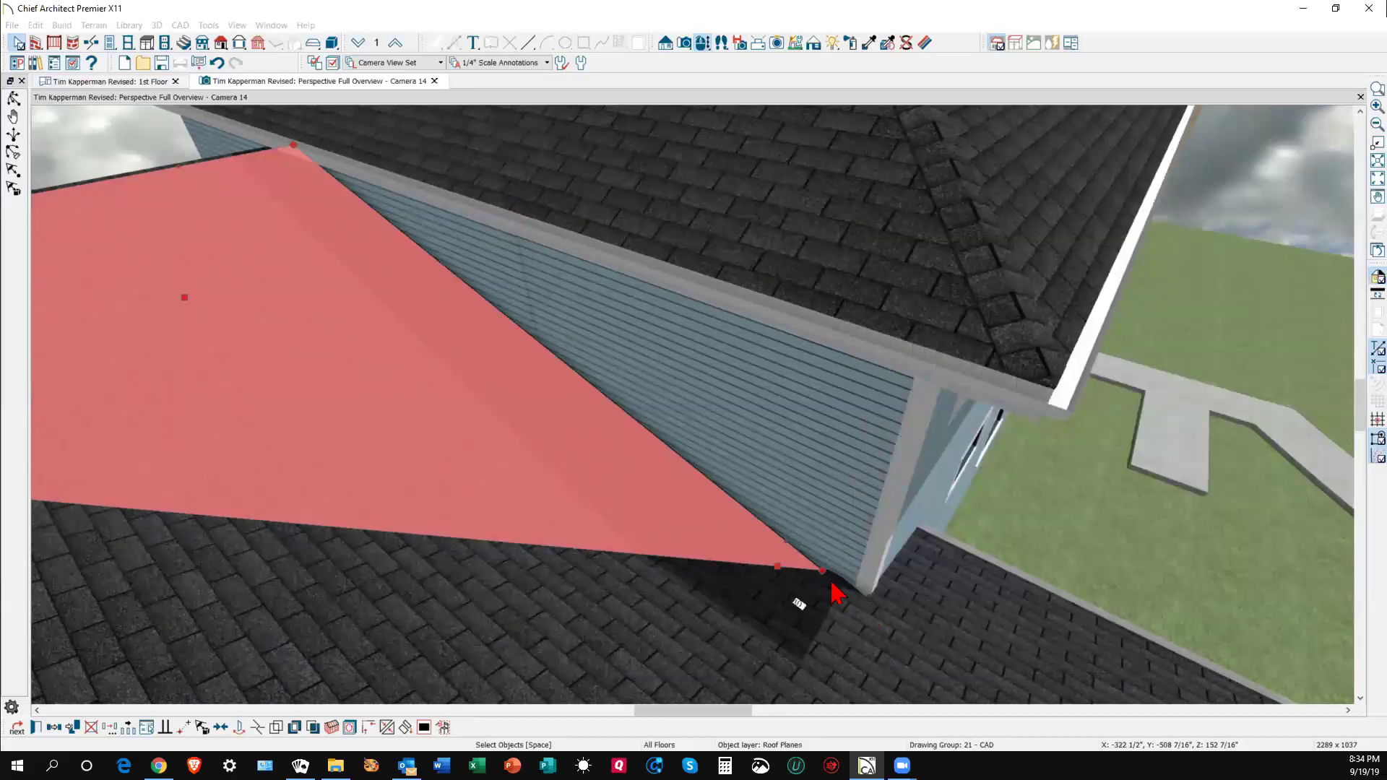
- Join the lower roof plane up to the cricket at the wall
{"action": "right_click", "coordinate": [696, 574]}
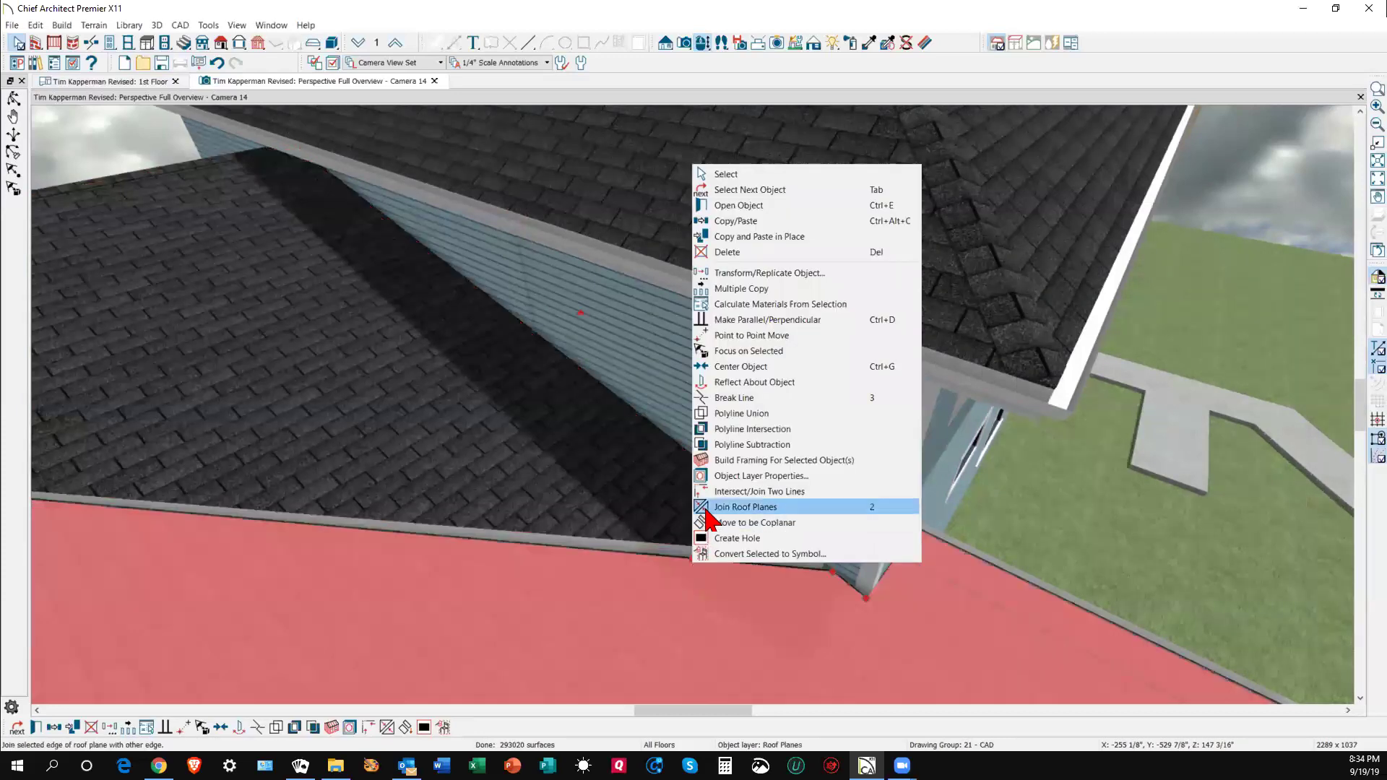
{"action": "left_click", "coordinate": [722, 506]}
{"action": "left_click", "coordinate": [705, 534]}
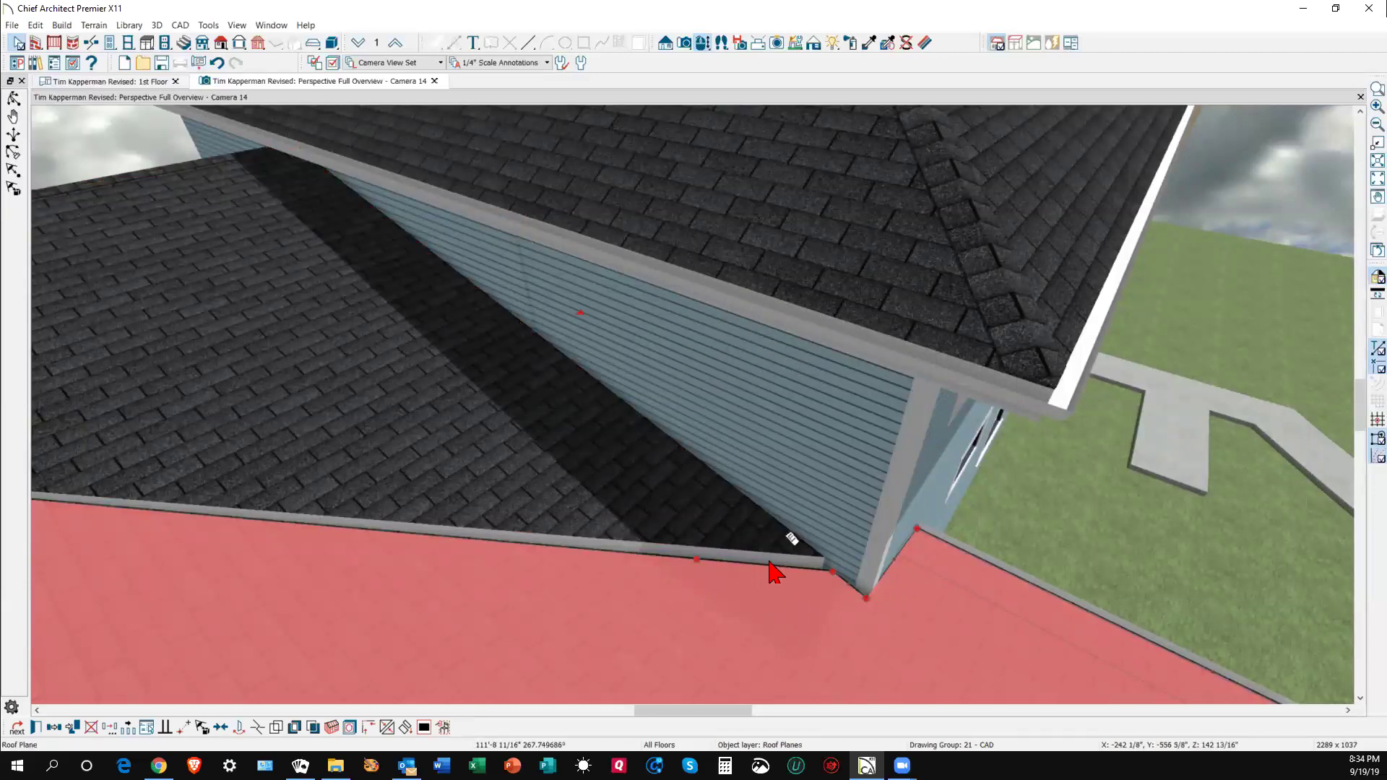
- Clear the selection and refresh the 3D display from the View menu
{"action": "right_click", "coordinate": [699, 545]}
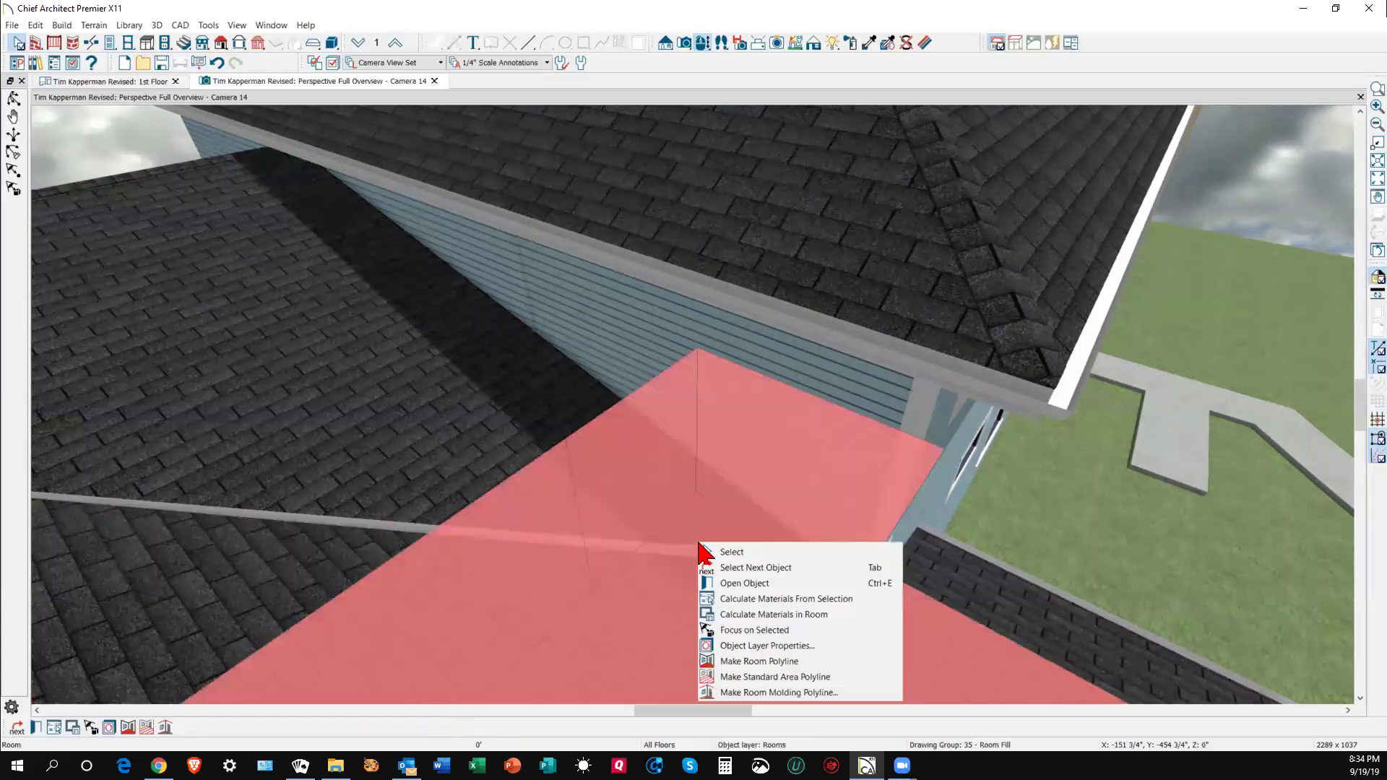
{"action": "left_click", "coordinate": [411, 486]}
{"action": "left_click", "coordinate": [405, 486]}
{"action": "key", "text": "Escape"}
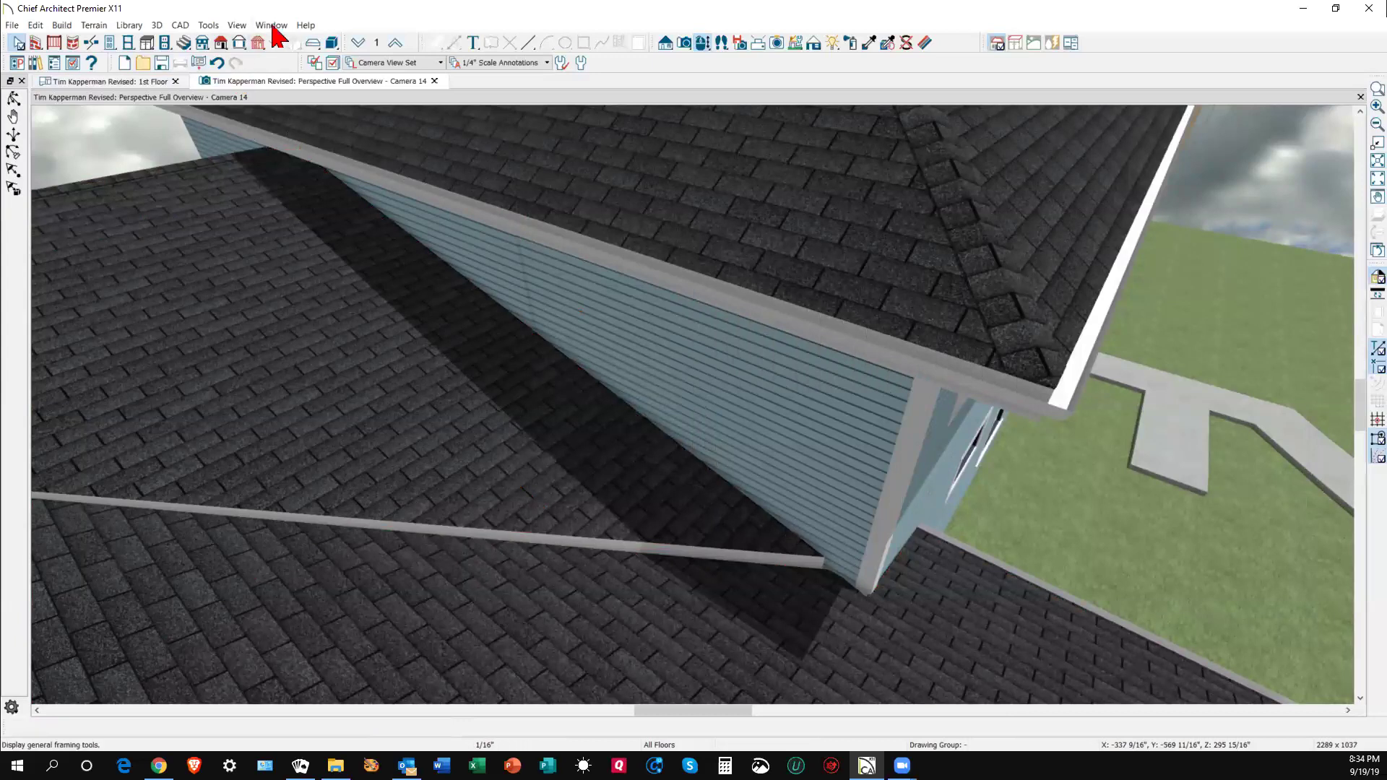
{"action": "left_click", "coordinate": [237, 26]}
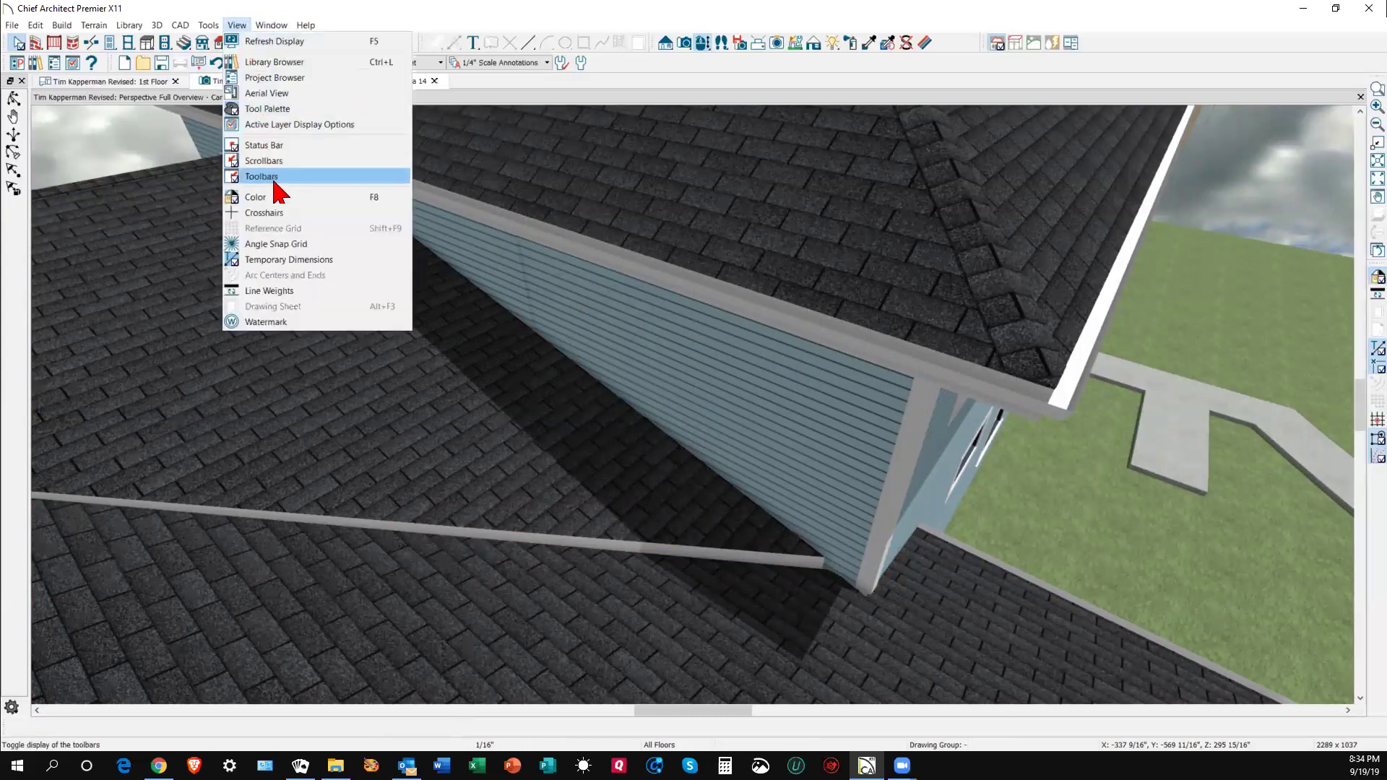
{"action": "mouse_move", "coordinate": [273, 26]}
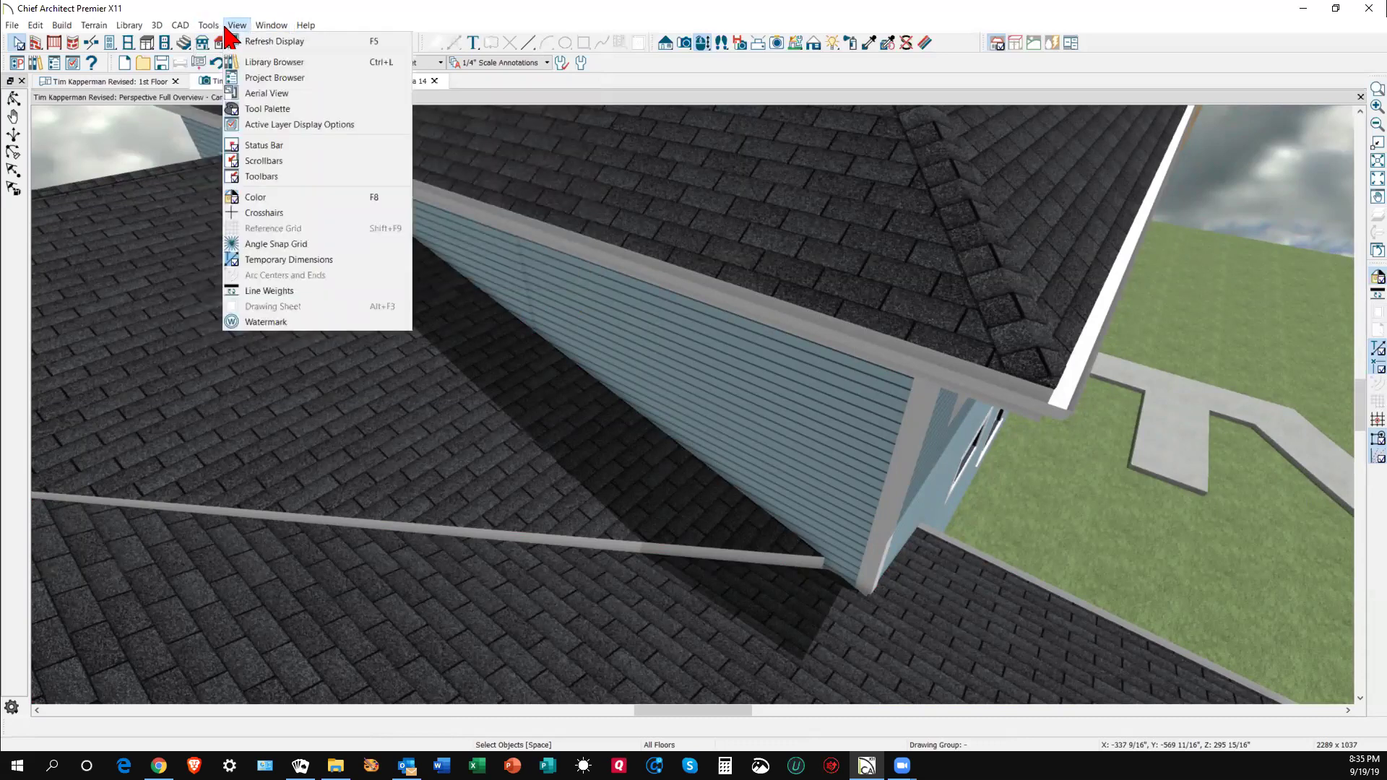
- Lock the cricket roof plane's ridge top height and change its pitch to 3 5/16"
{"action": "left_click", "coordinate": [261, 43]}
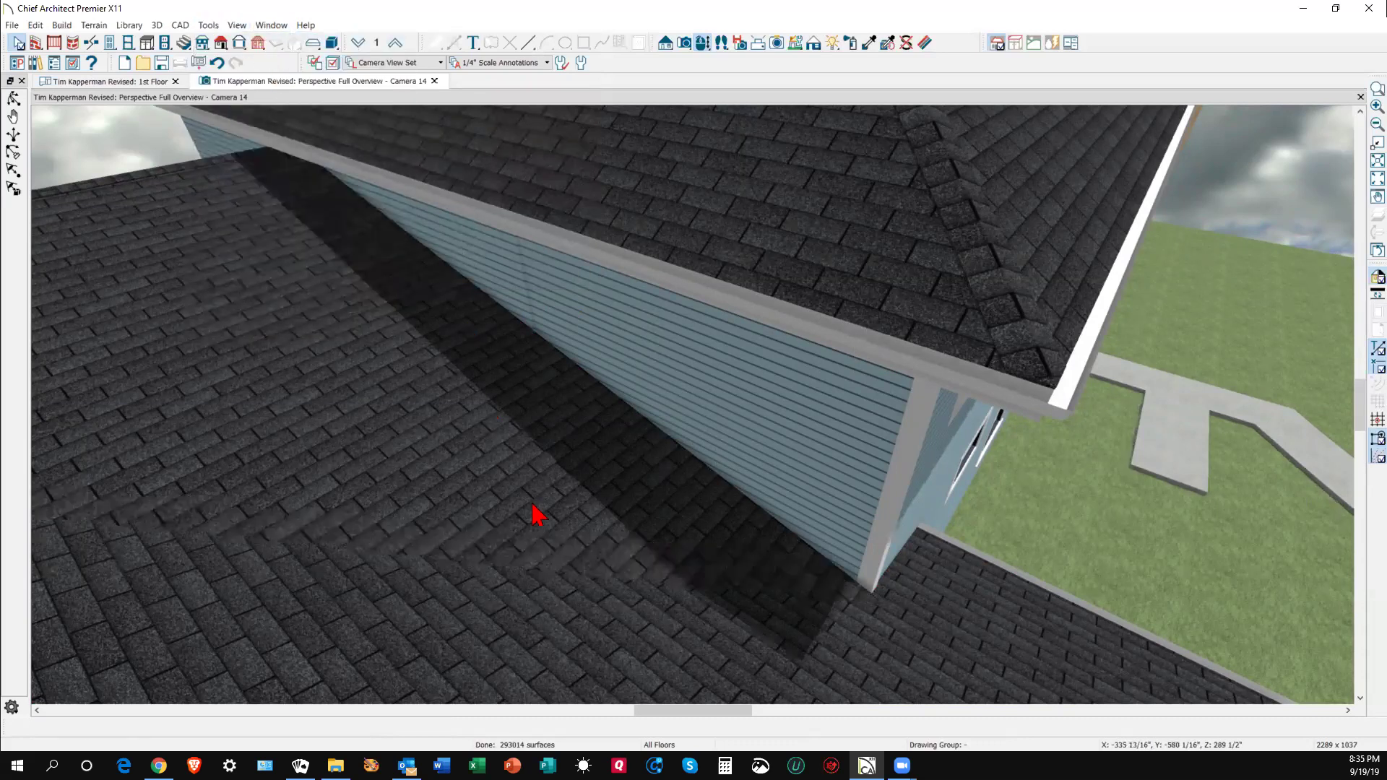
{"action": "left_click", "coordinate": [571, 545]}
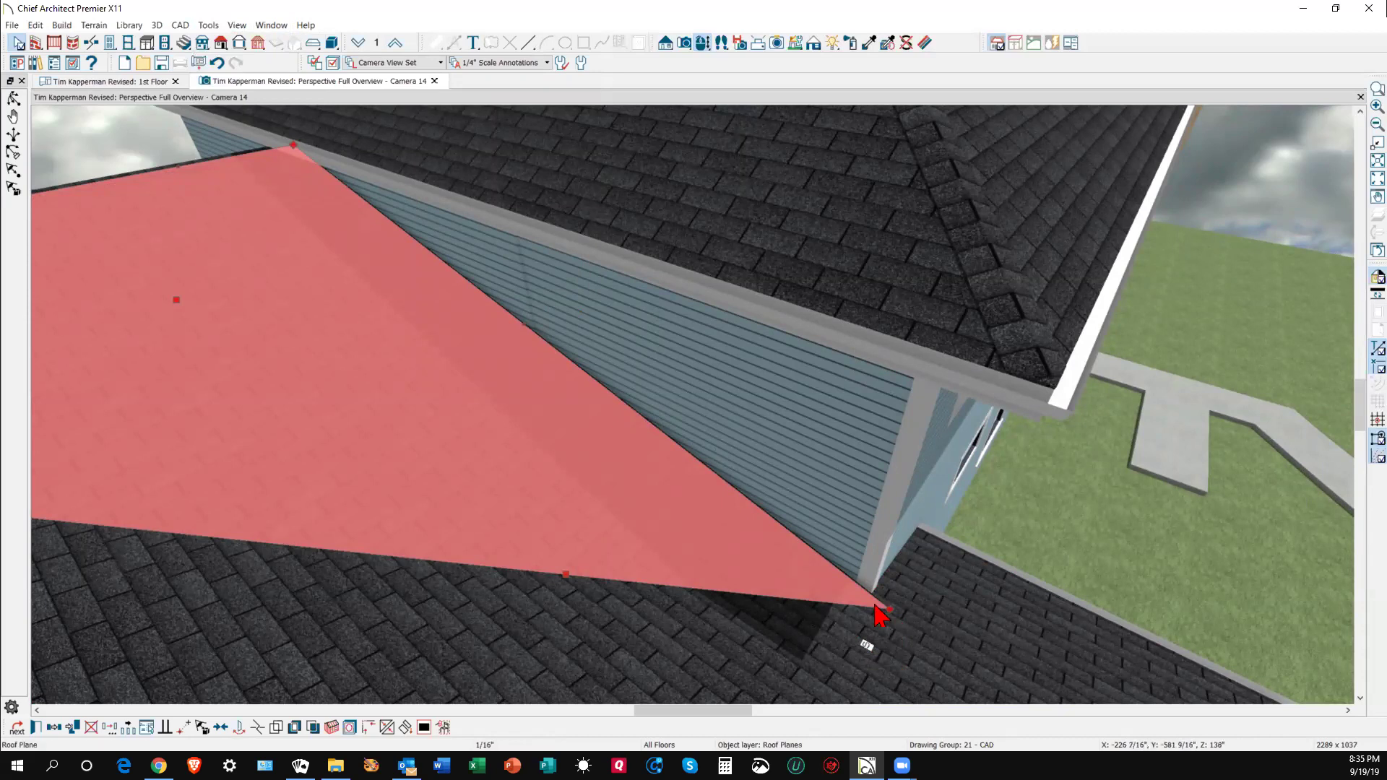
{"action": "left_click", "coordinate": [36, 728]}
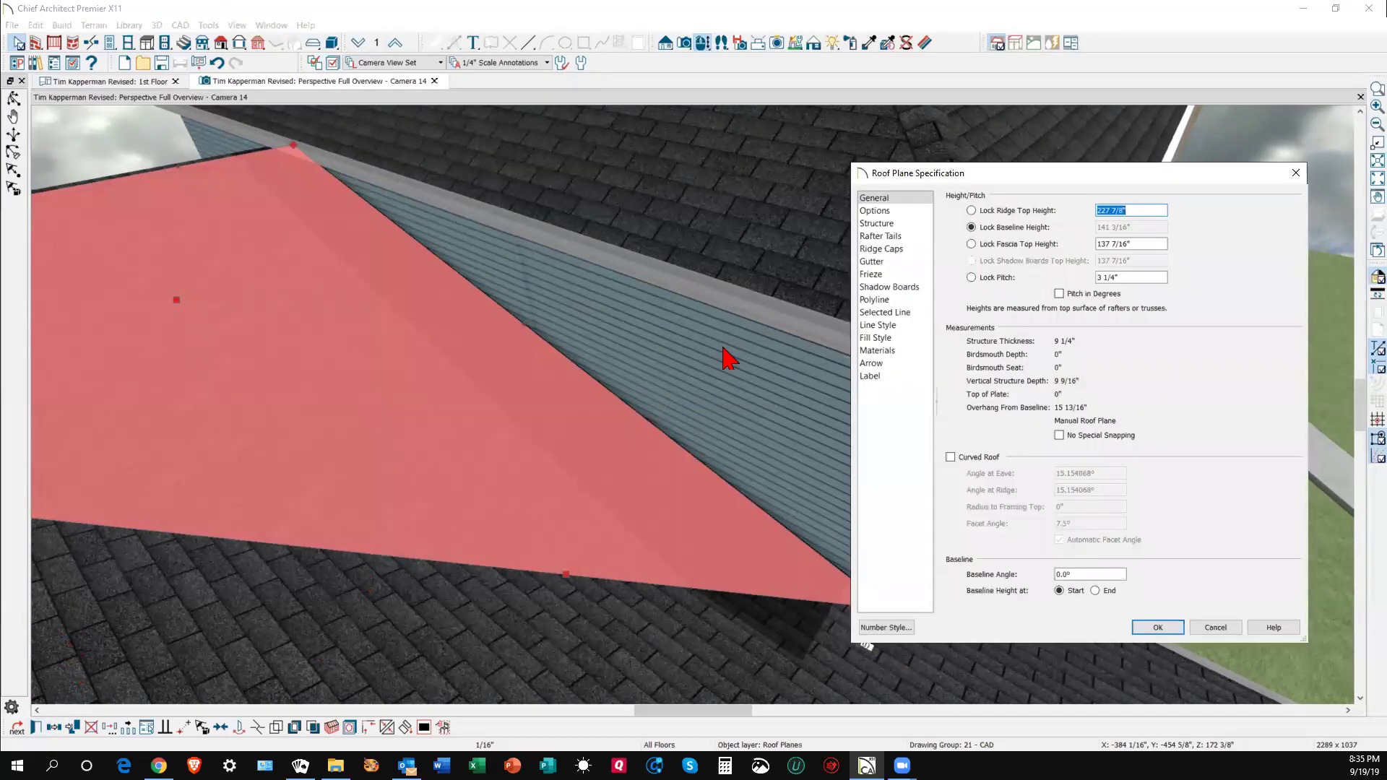
{"action": "left_click", "coordinate": [979, 217]}
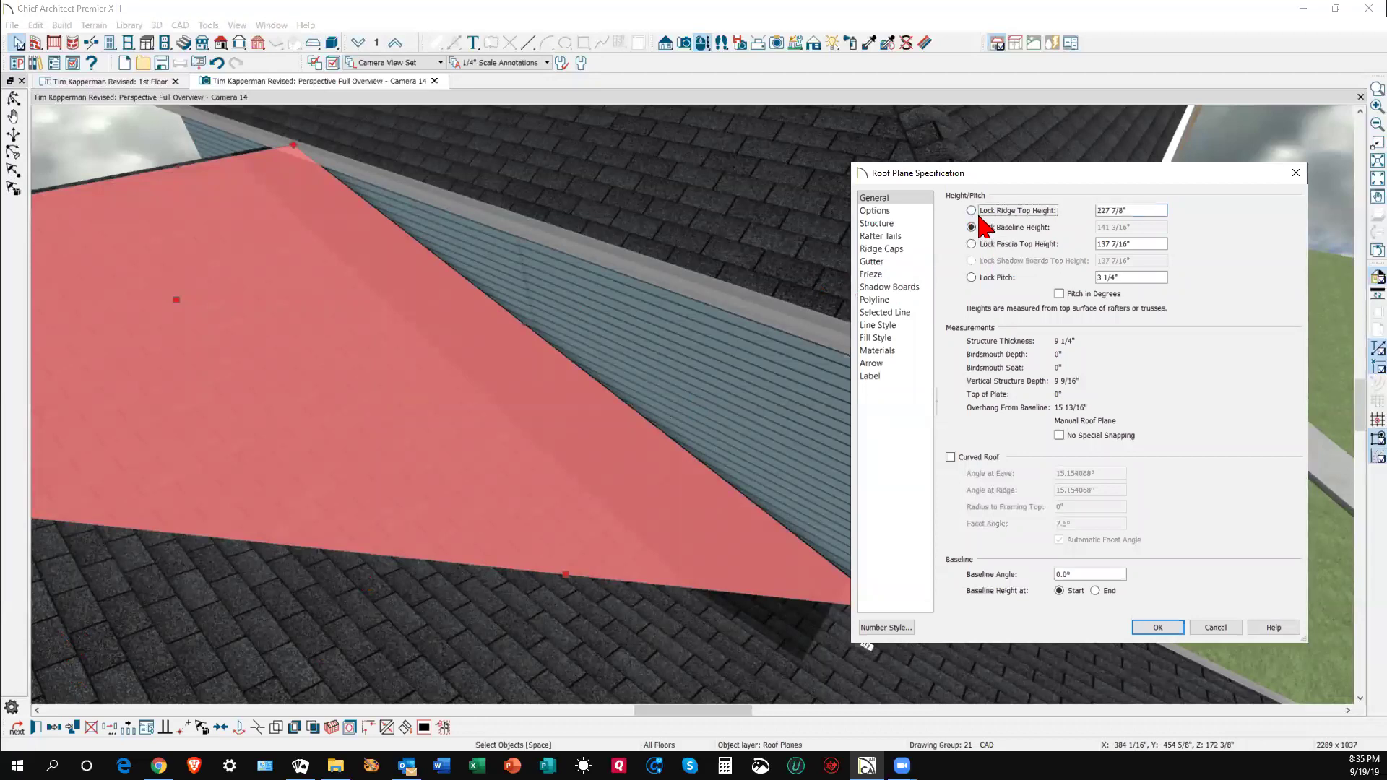
{"action": "left_click", "coordinate": [977, 214]}
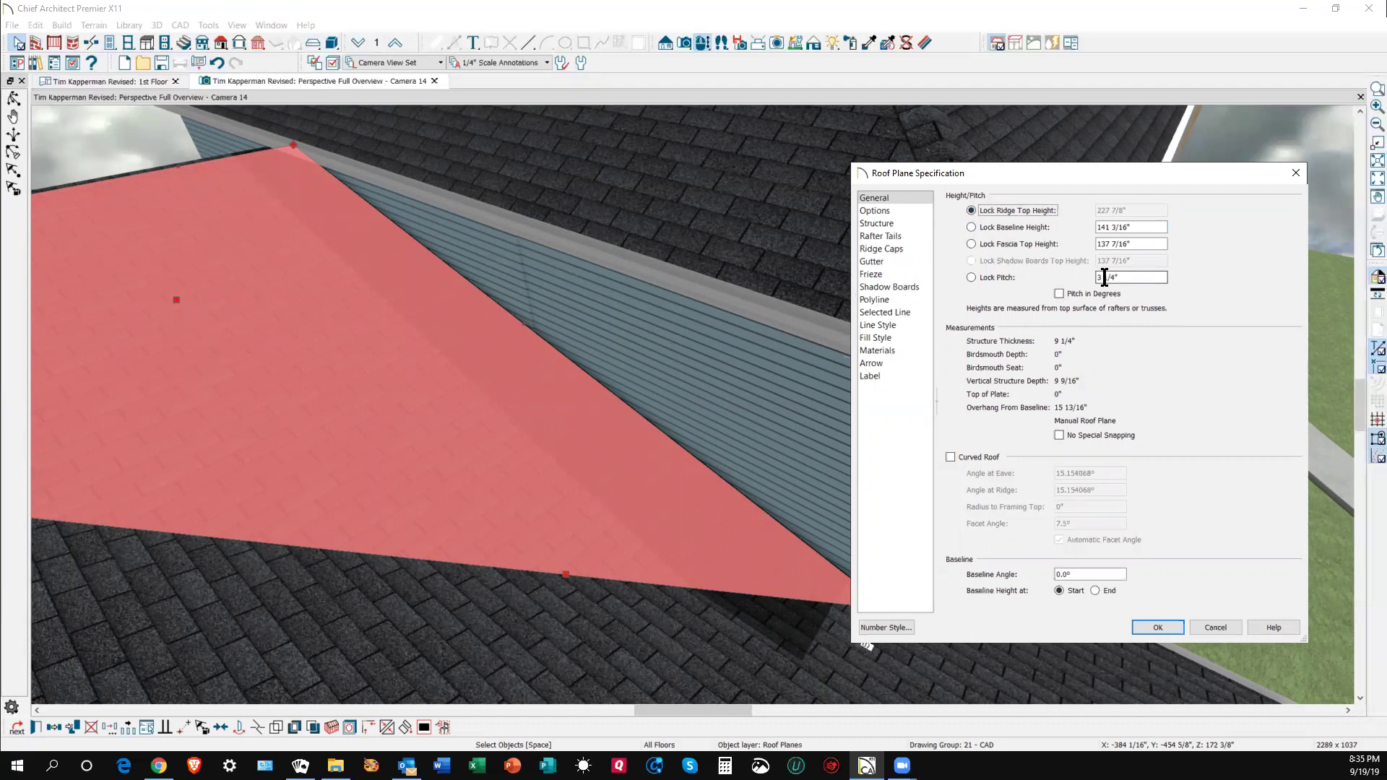
{"action": "left_click_drag", "start_coordinate": [1104, 278], "coordinate": [1108, 279]}
{"action": "type", "text": "6"}
{"action": "left_click", "coordinate": [1158, 628]}
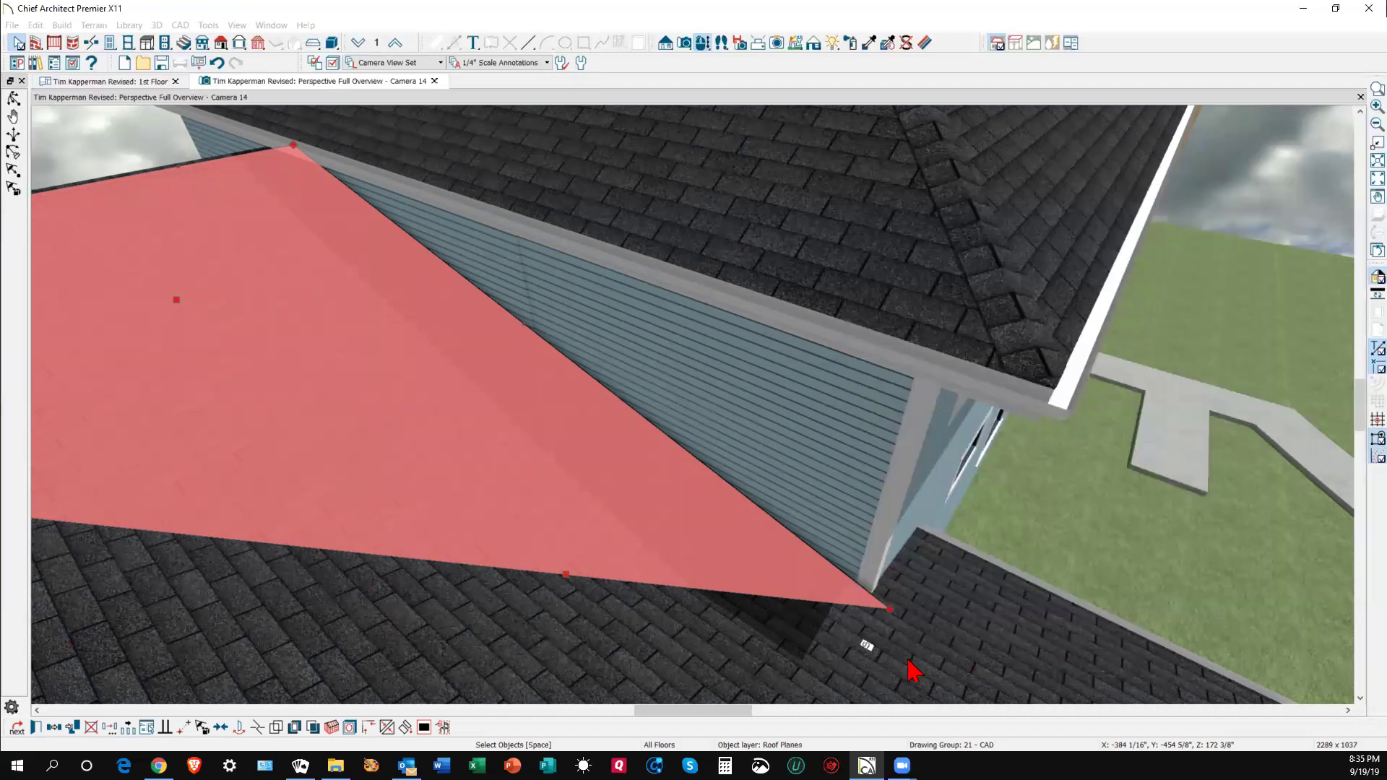
{"action": "left_click", "coordinate": [759, 613]}
{"action": "right_click", "coordinate": [759, 613]}
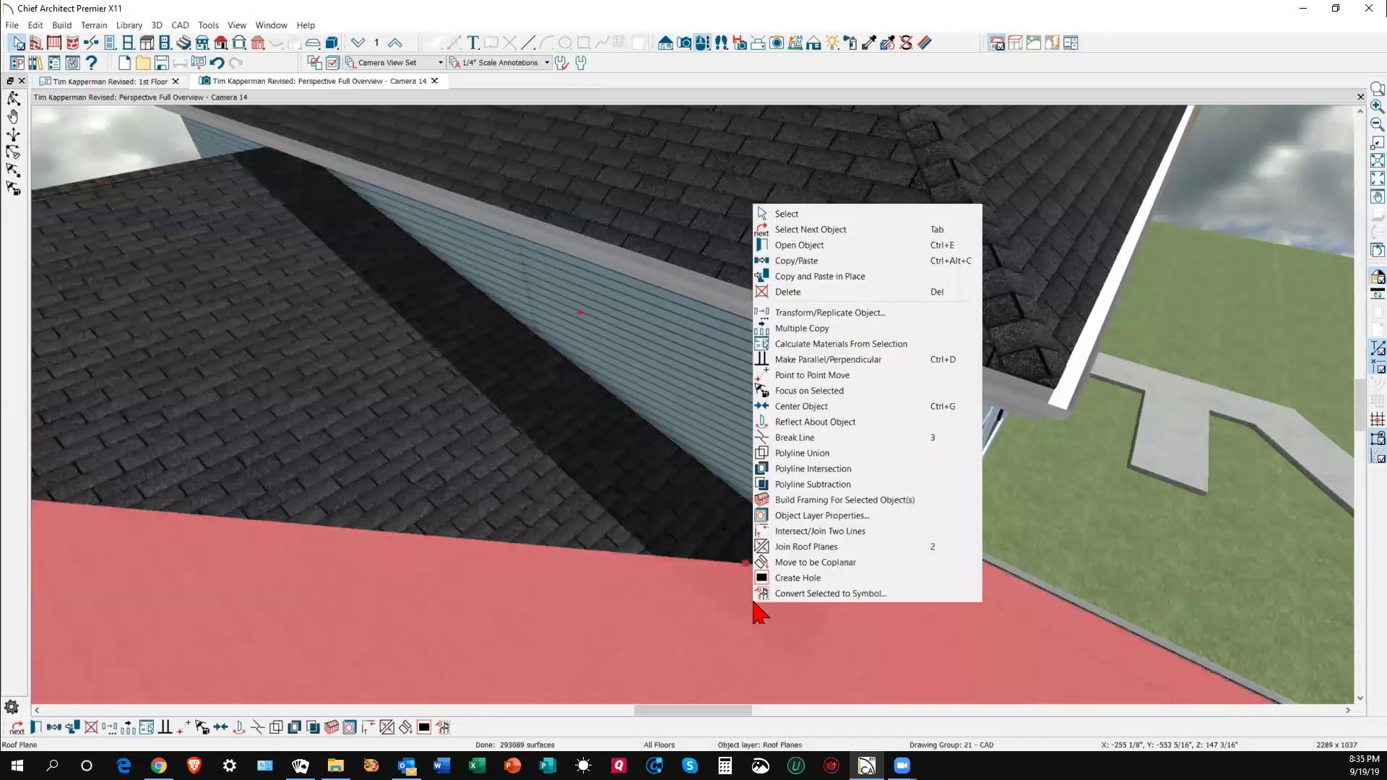
{"action": "left_click", "coordinate": [760, 547]}
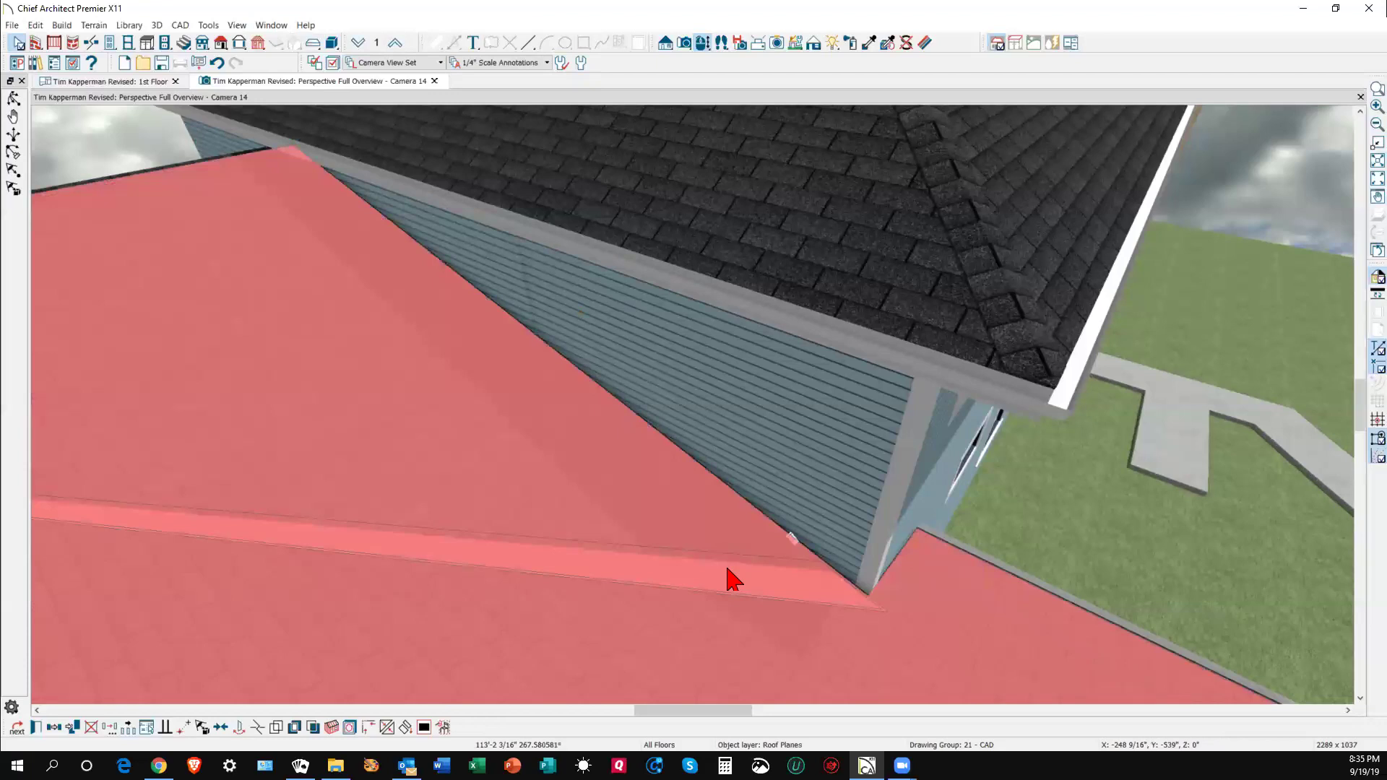
{"action": "left_click", "coordinate": [728, 570]}
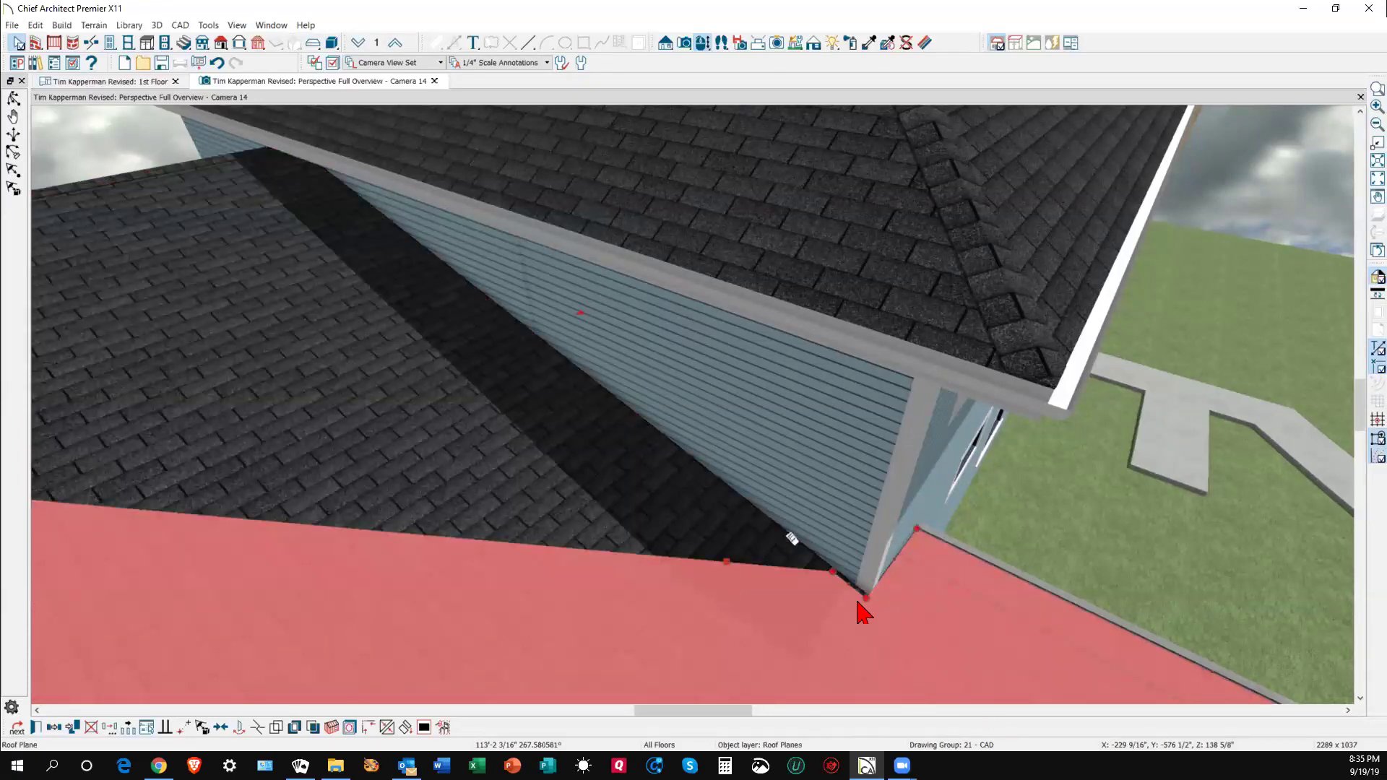
{"action": "right_click", "coordinate": [599, 495]}
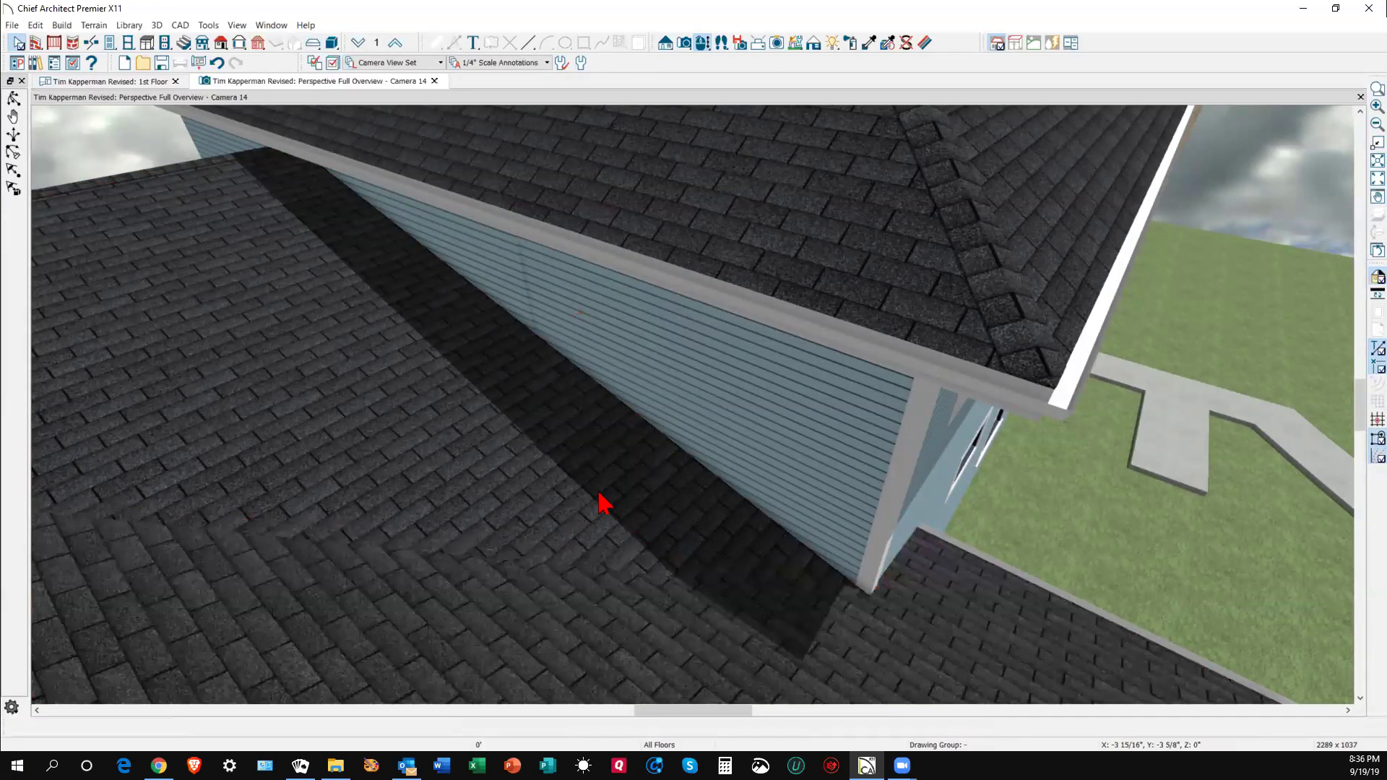
{"action": "left_click", "coordinate": [289, 238]}
{"action": "left_click", "coordinate": [302, 310]}
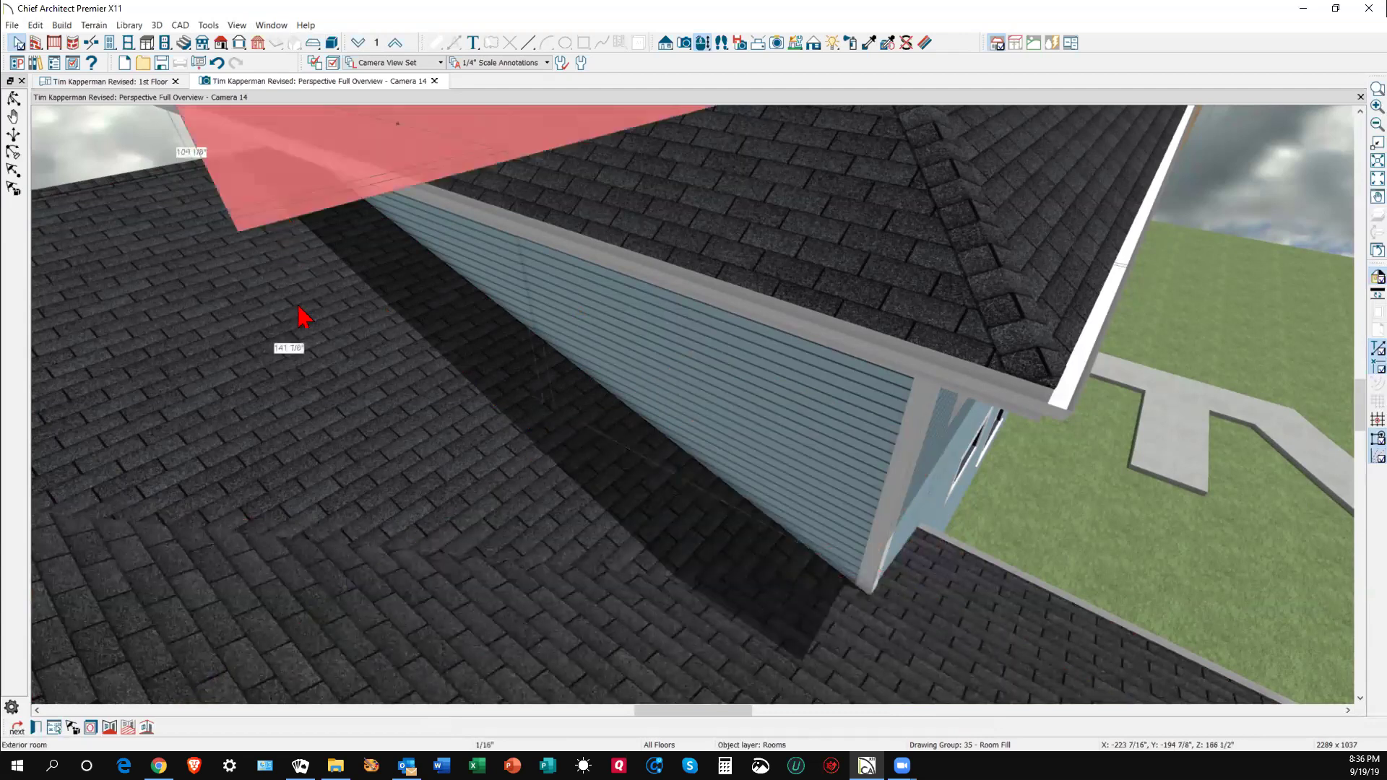
{"action": "key", "text": "Escape"}
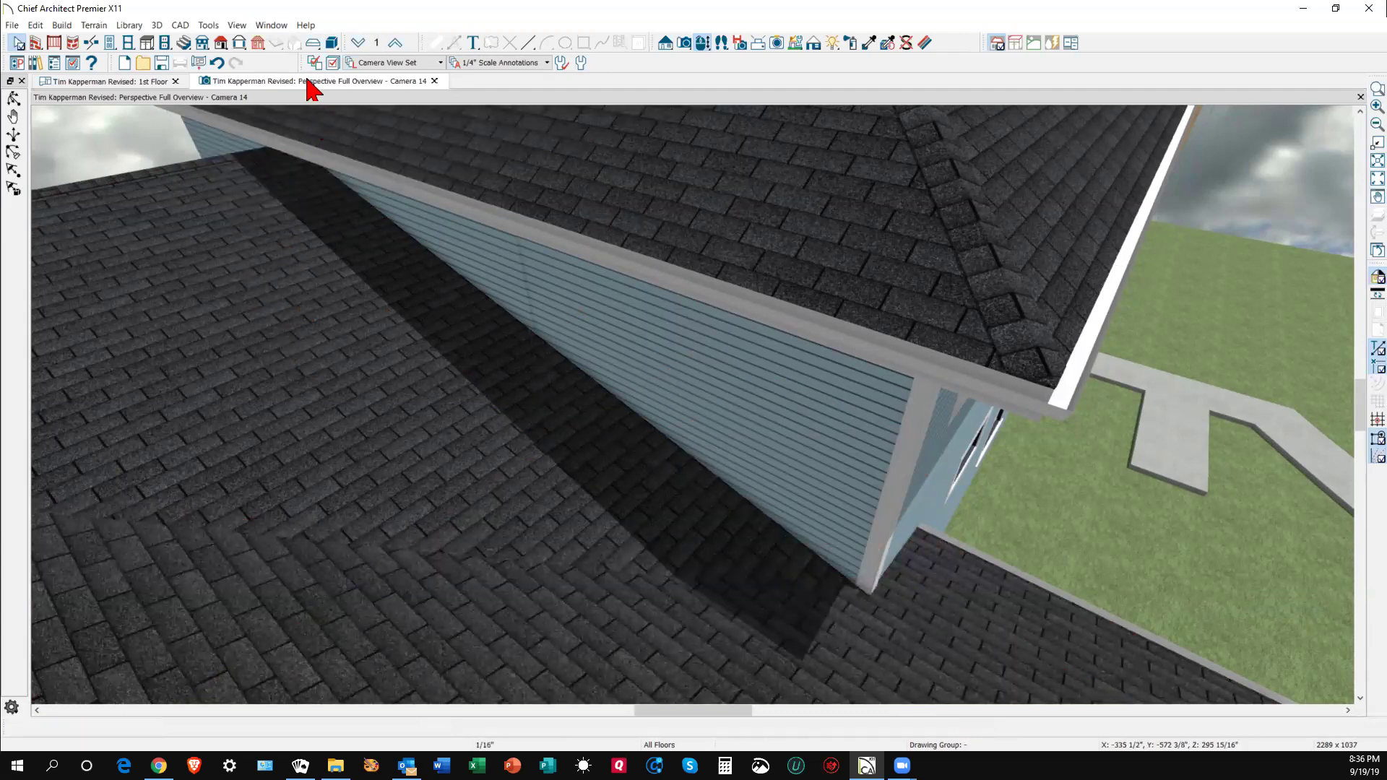
{"action": "left_click", "coordinate": [237, 25]}
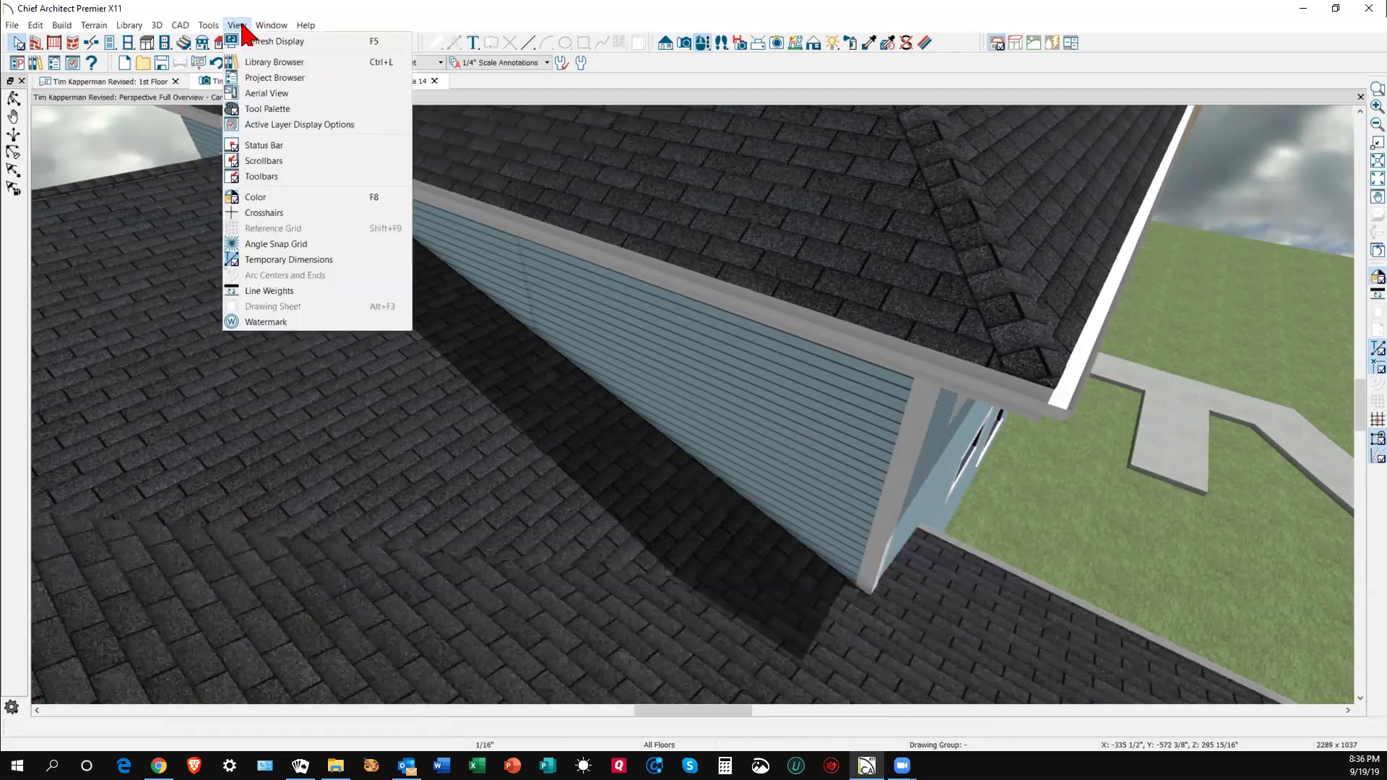
{"action": "left_click", "coordinate": [260, 41]}
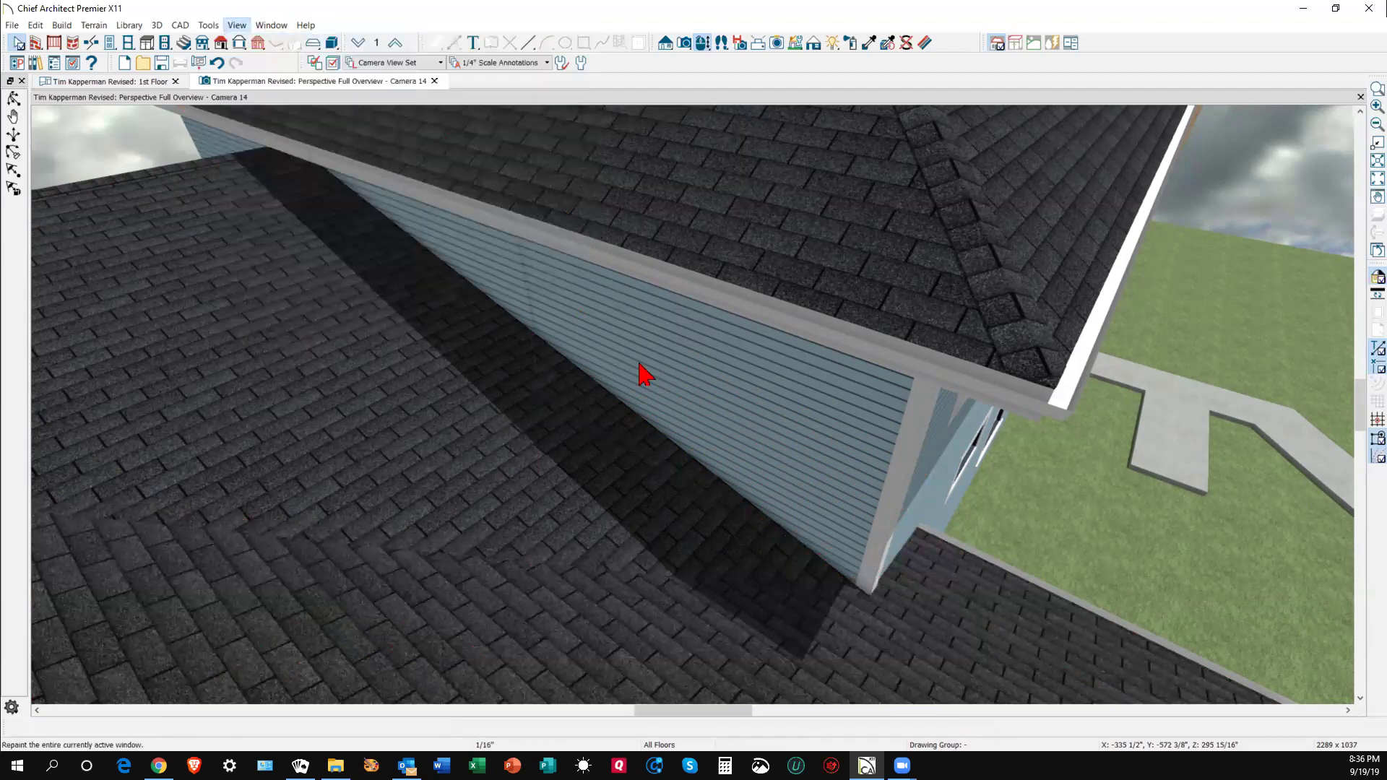
{"action": "left_click", "coordinate": [616, 513]}
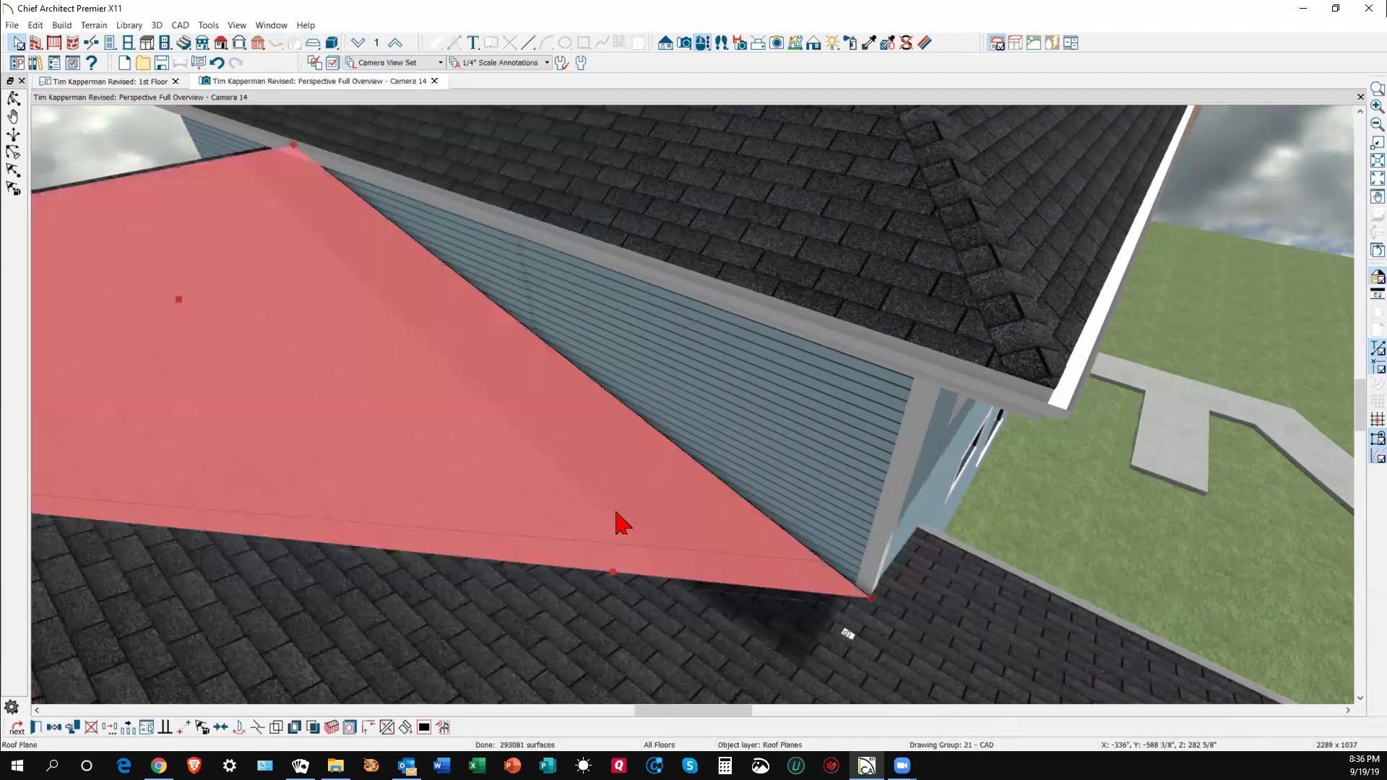
{"action": "left_click", "coordinate": [404, 727]}
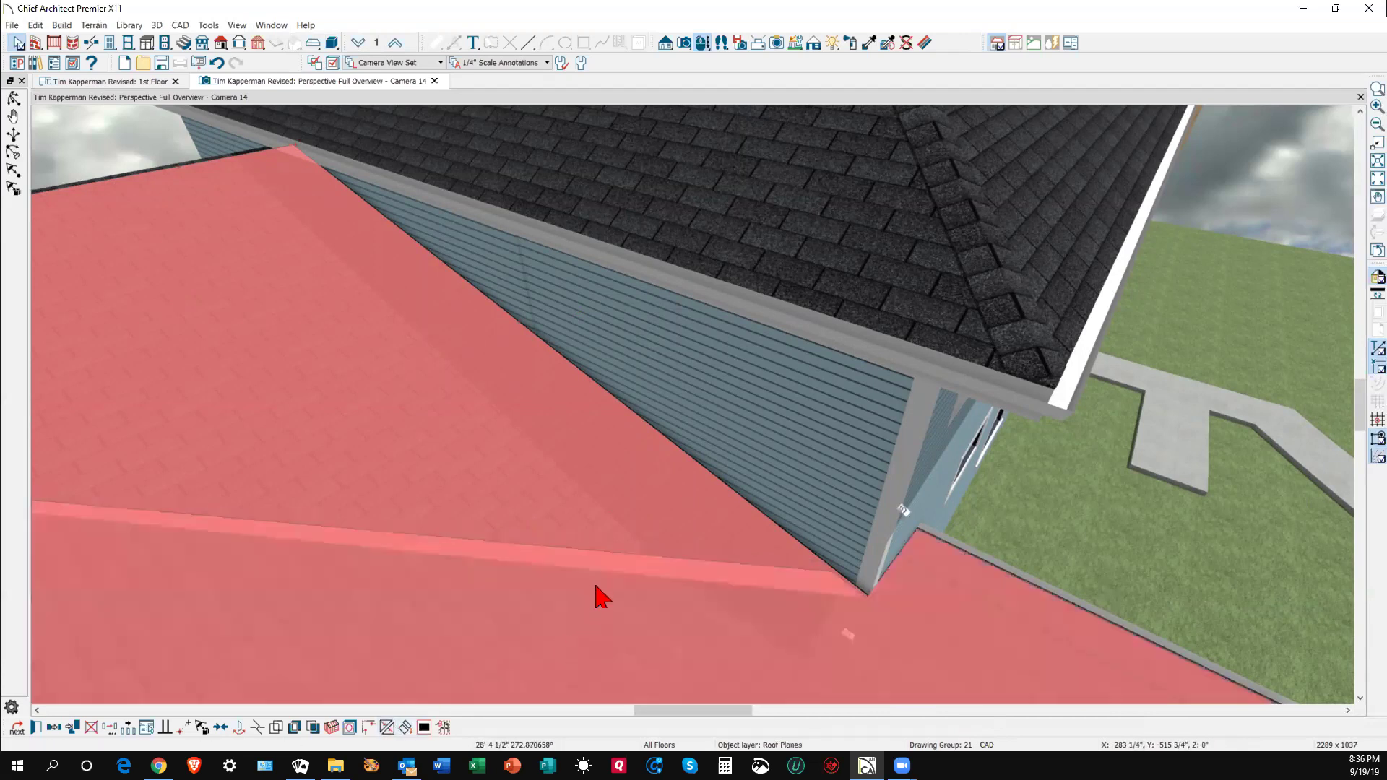
{"action": "left_click", "coordinate": [603, 597]}
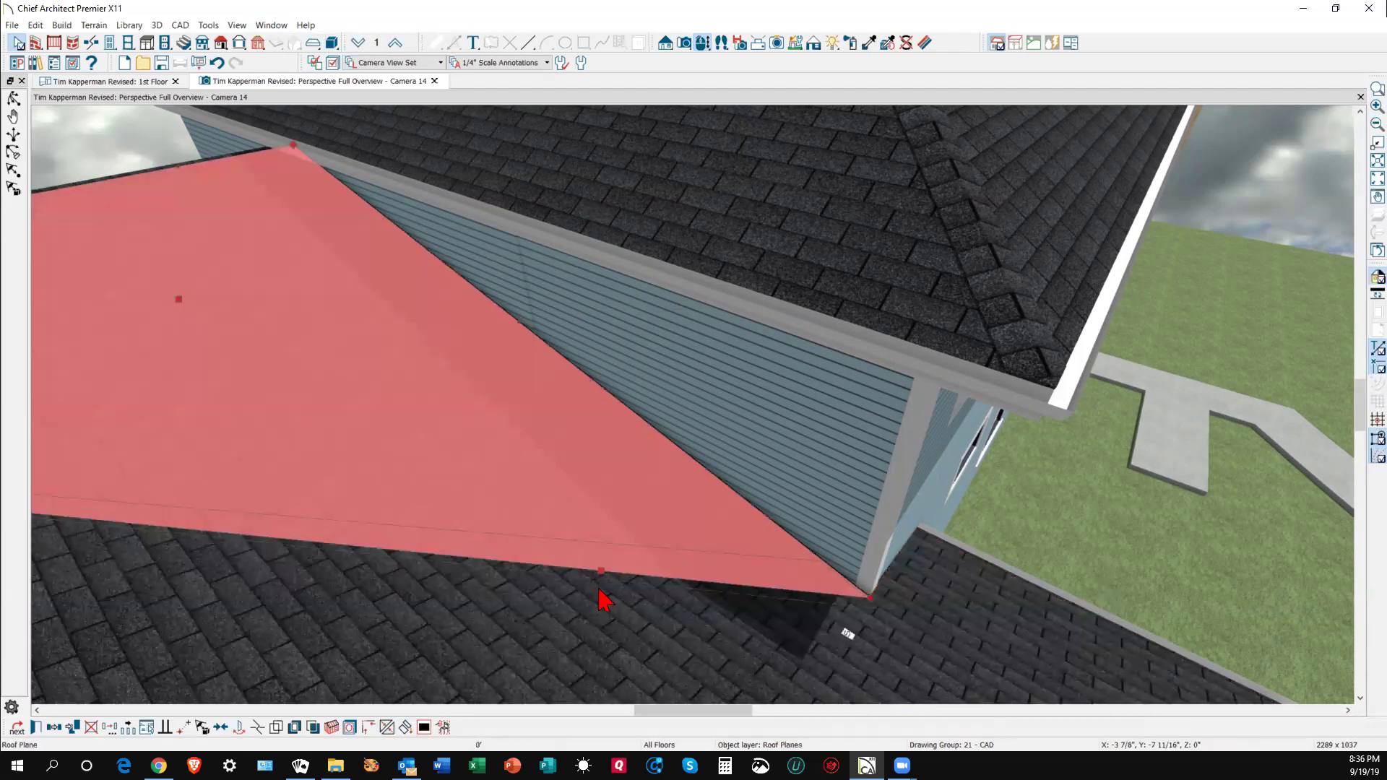
{"action": "left_click", "coordinate": [598, 643]}
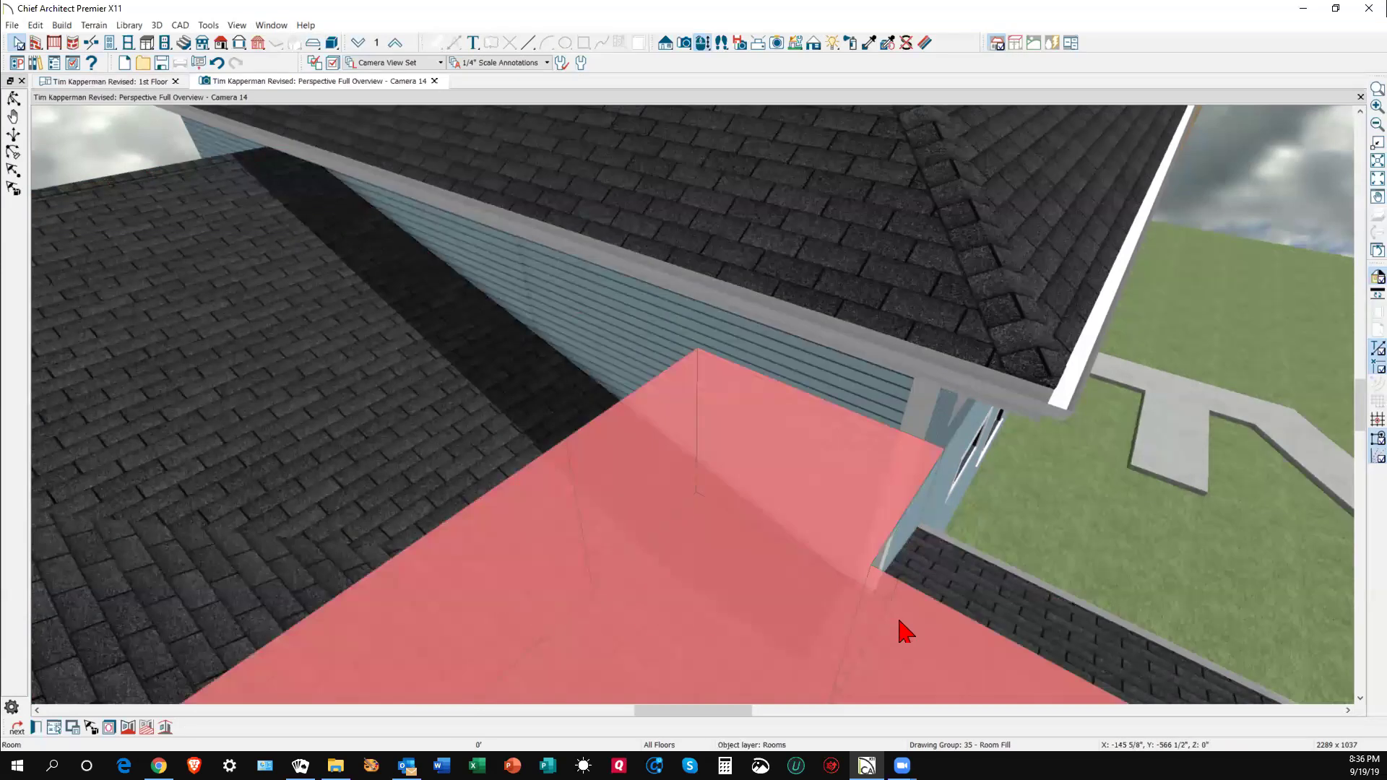
{"action": "left_click", "coordinate": [986, 610]}
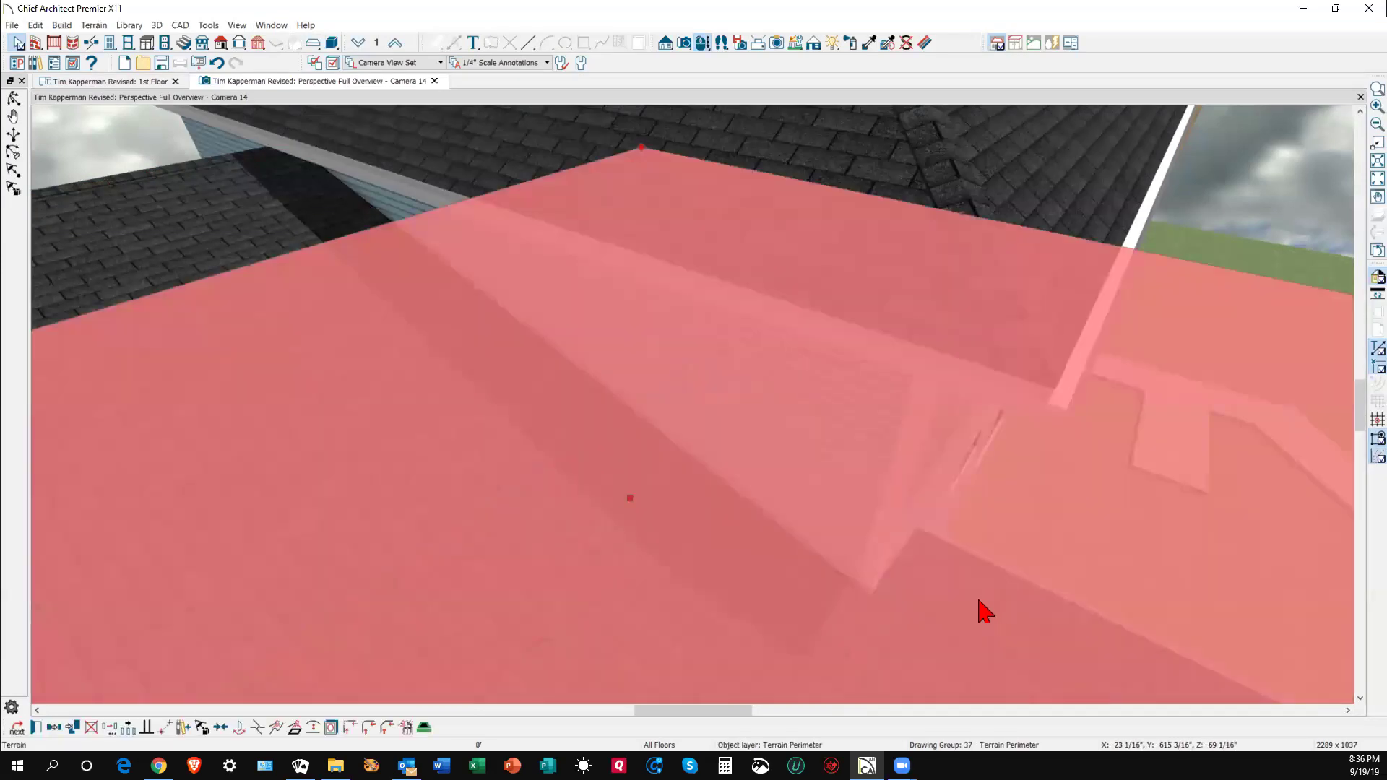
{"action": "key", "text": "Escape"}
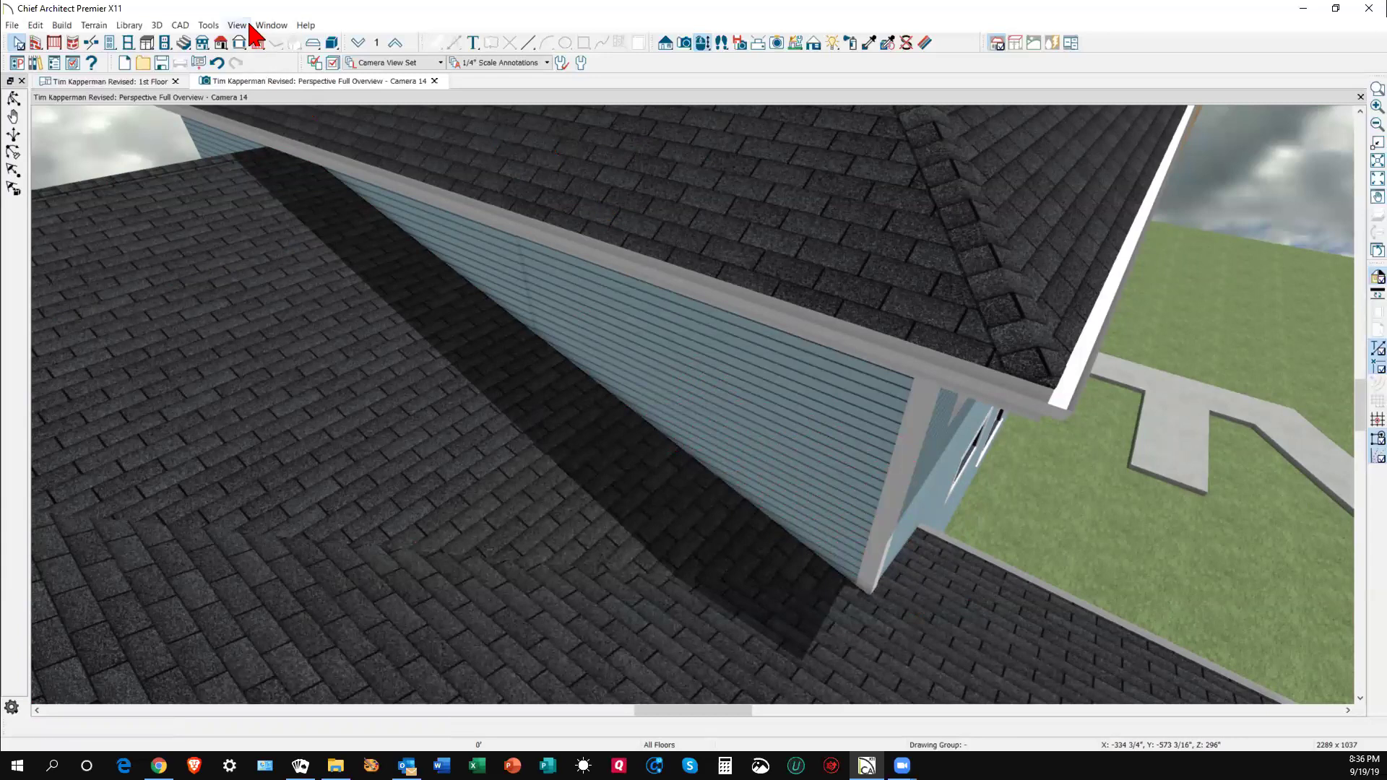
- Refresh the 3D view and stretch the lower roof plane's edge to the valley corner
{"action": "left_click", "coordinate": [209, 26]}
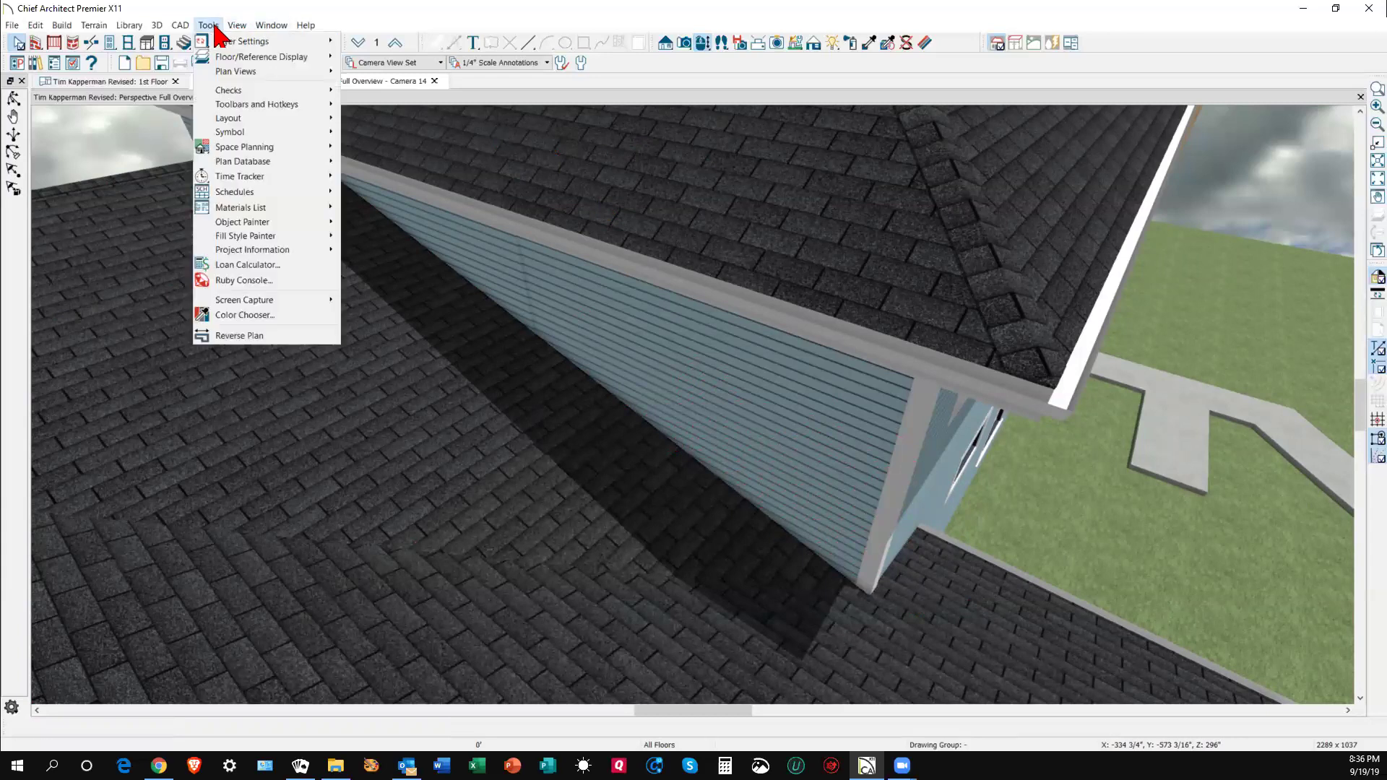
{"action": "left_click", "coordinate": [233, 41]}
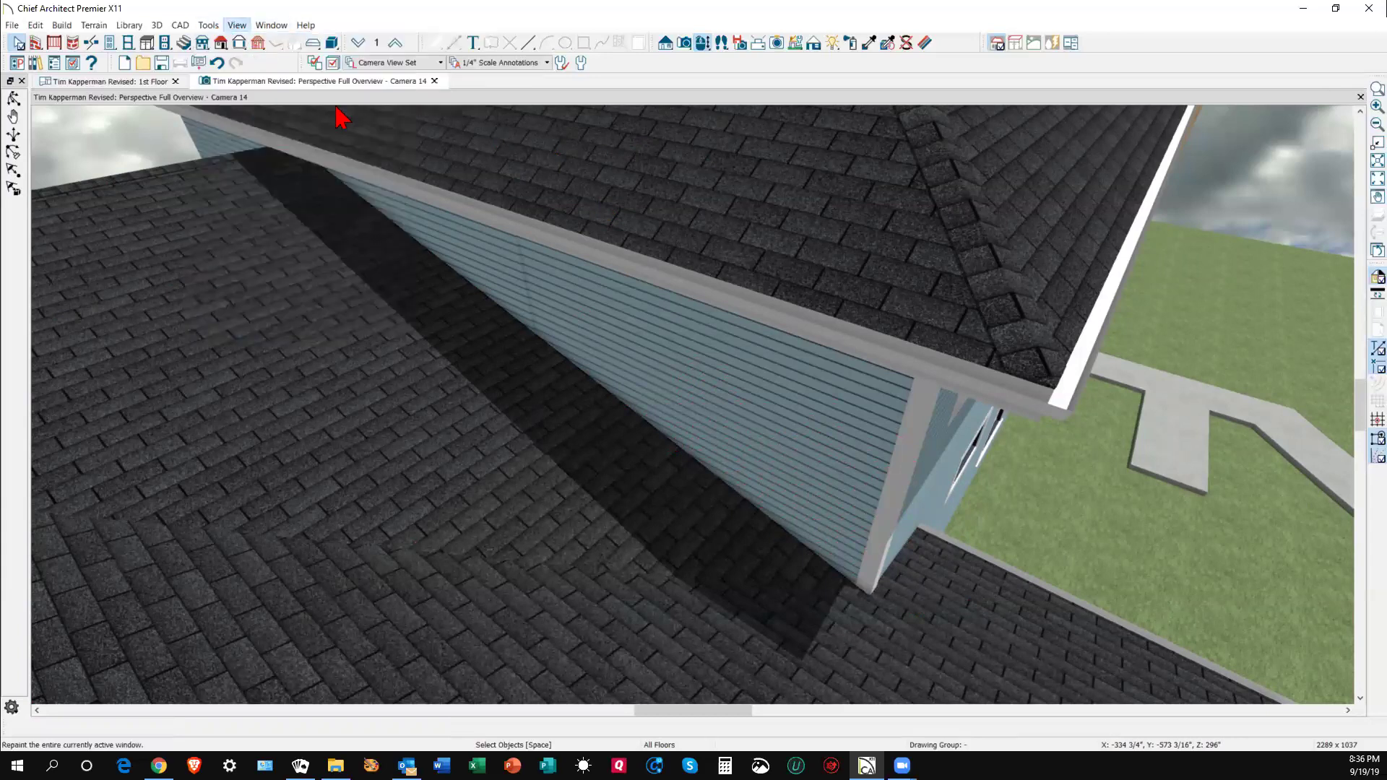
{"action": "left_click", "coordinate": [831, 634]}
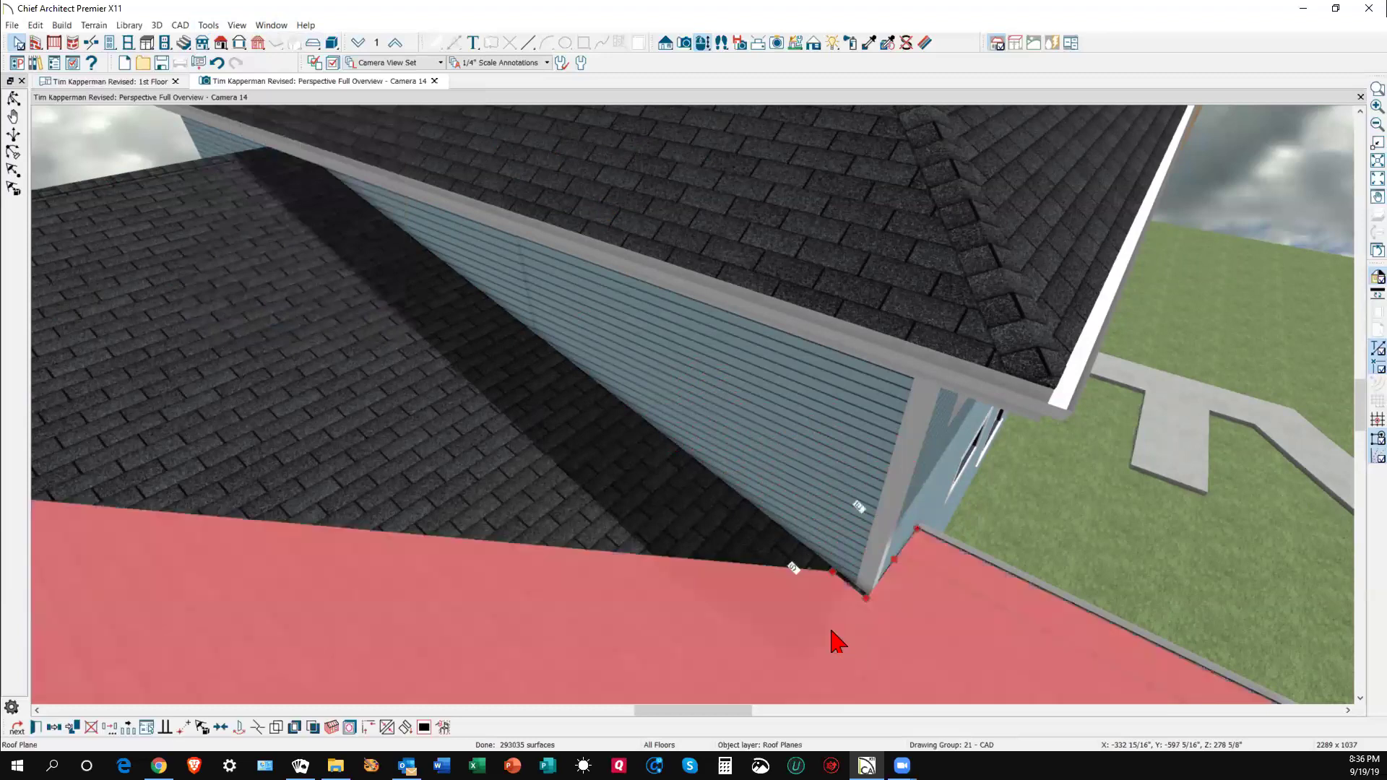
{"action": "scroll", "coordinate": [848, 617], "scroll_direction": "up", "scroll_amount": 3}
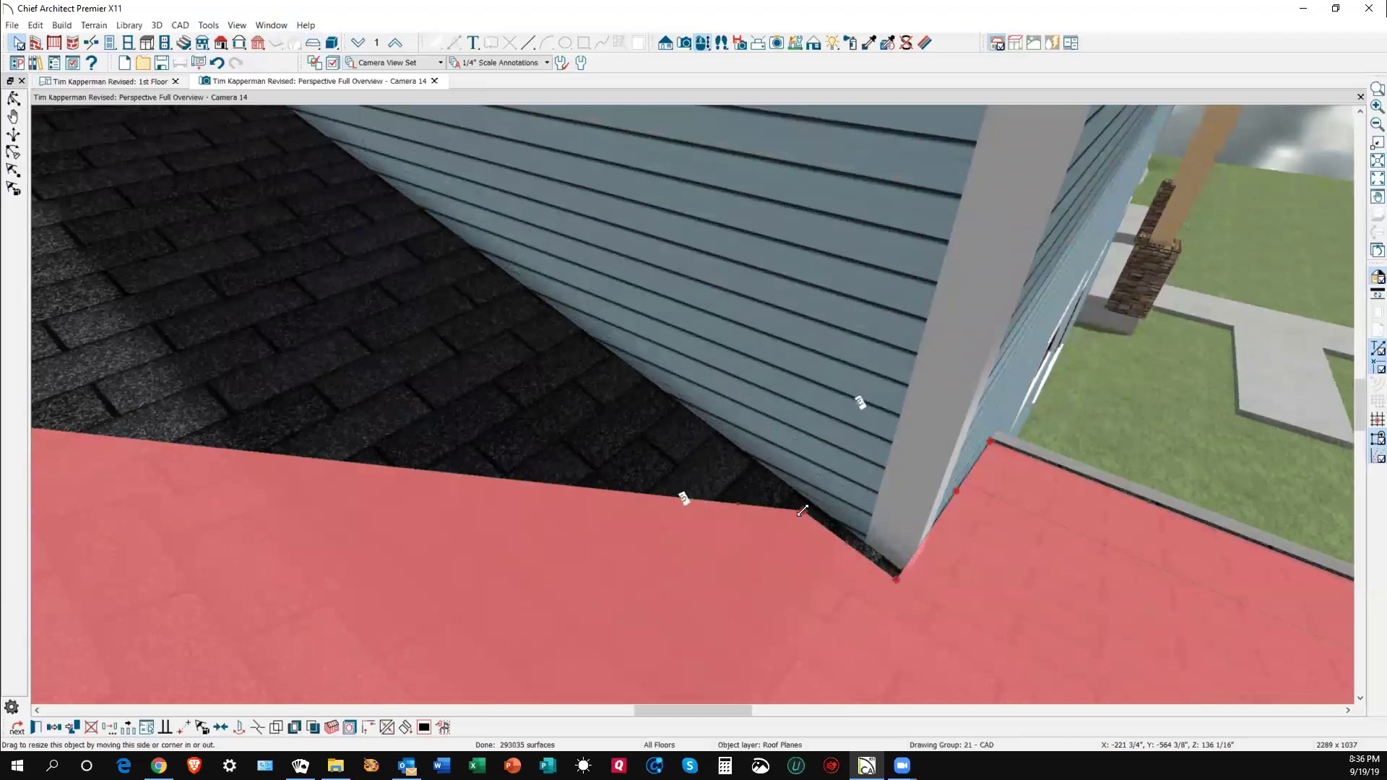
{"action": "left_click_drag", "start_coordinate": [803, 511], "coordinate": [891, 579]}
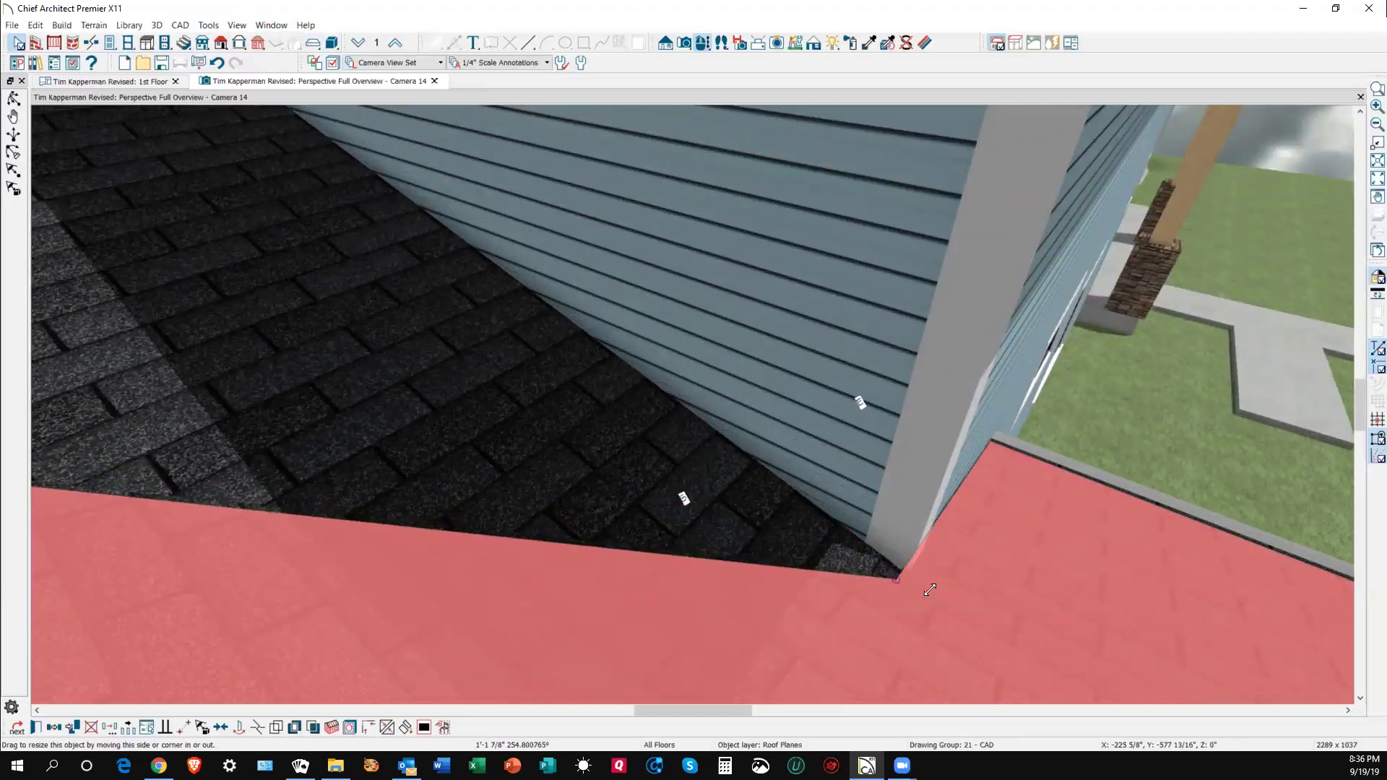
{"action": "key", "text": "Escape"}
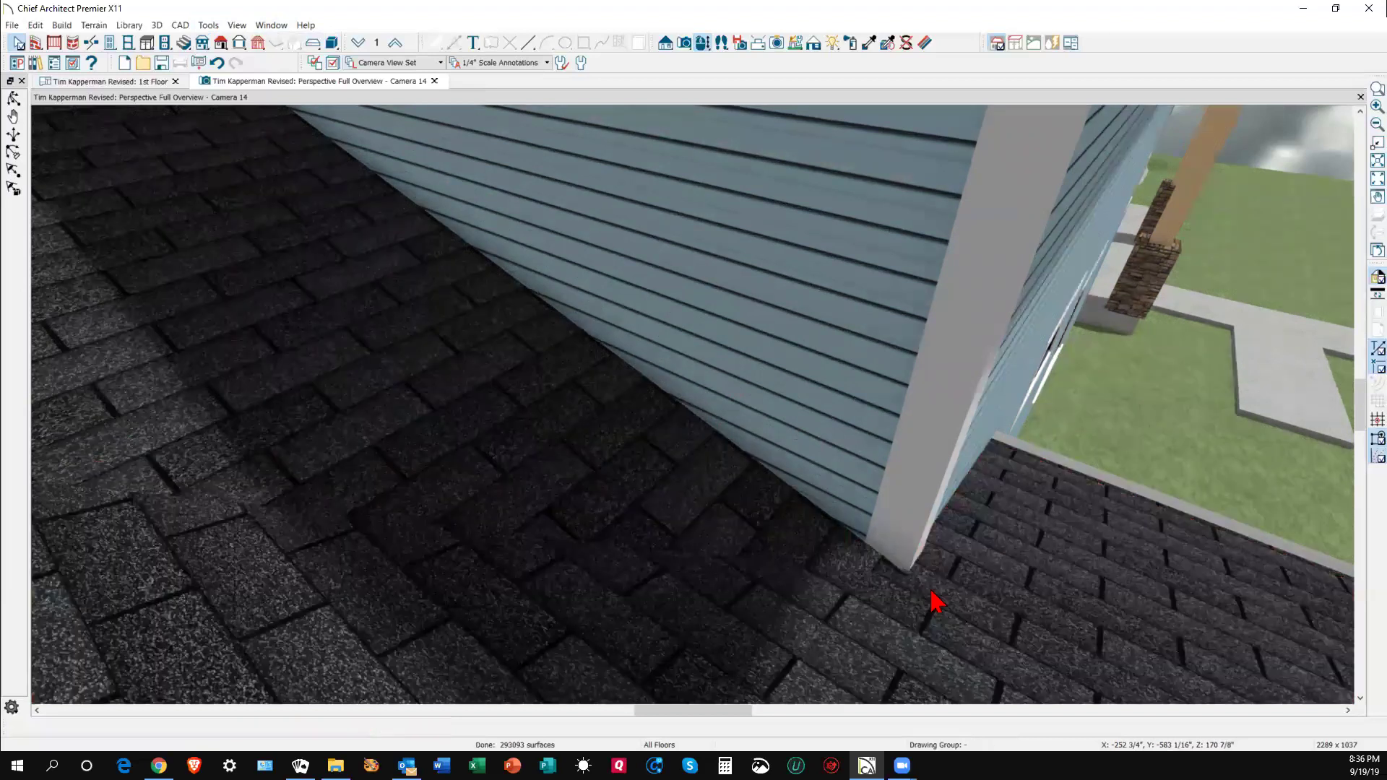
- Reselect the cricket roof plane, then deselect it so the roof rebuilds
{"action": "scroll", "coordinate": [866, 607], "scroll_direction": "down", "scroll_amount": 5}
{"action": "right_click", "coordinate": [591, 578]}
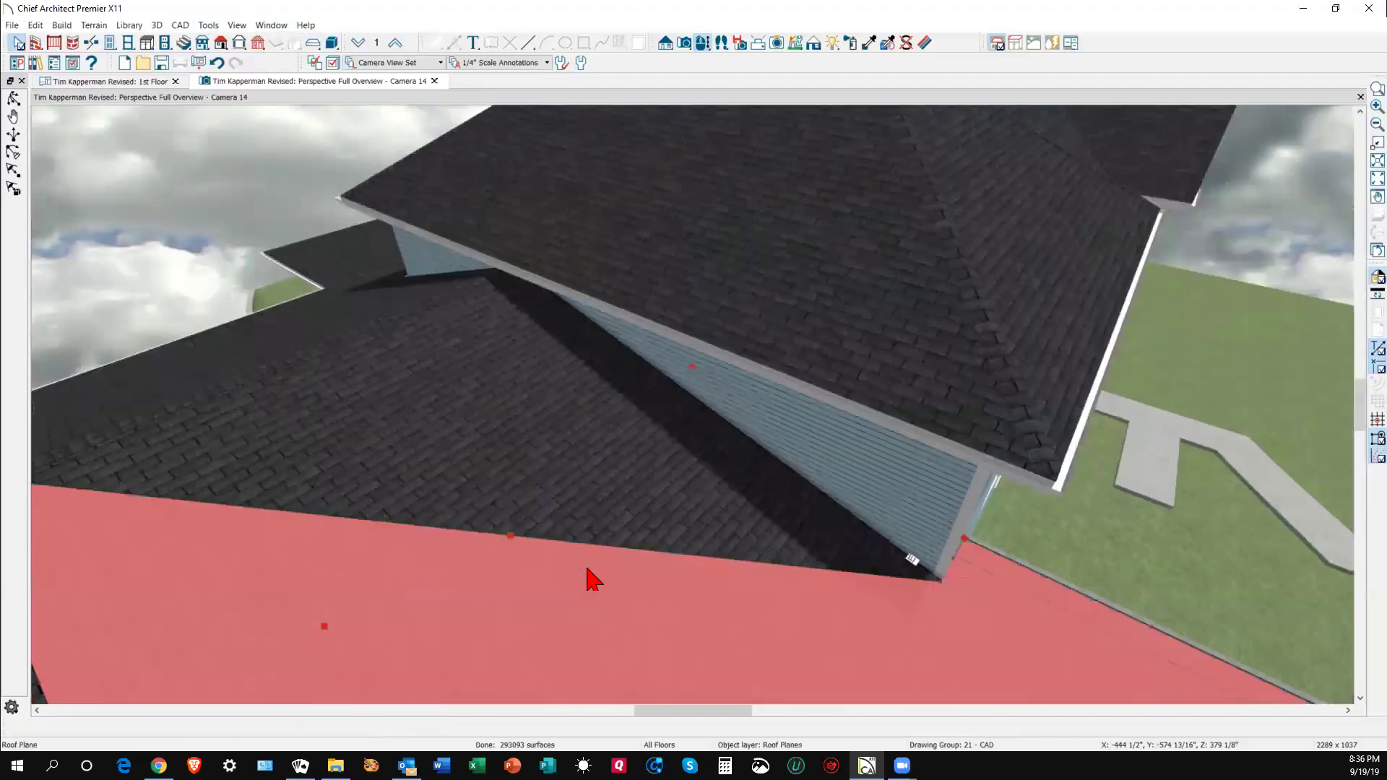
{"action": "left_click", "coordinate": [589, 536]}
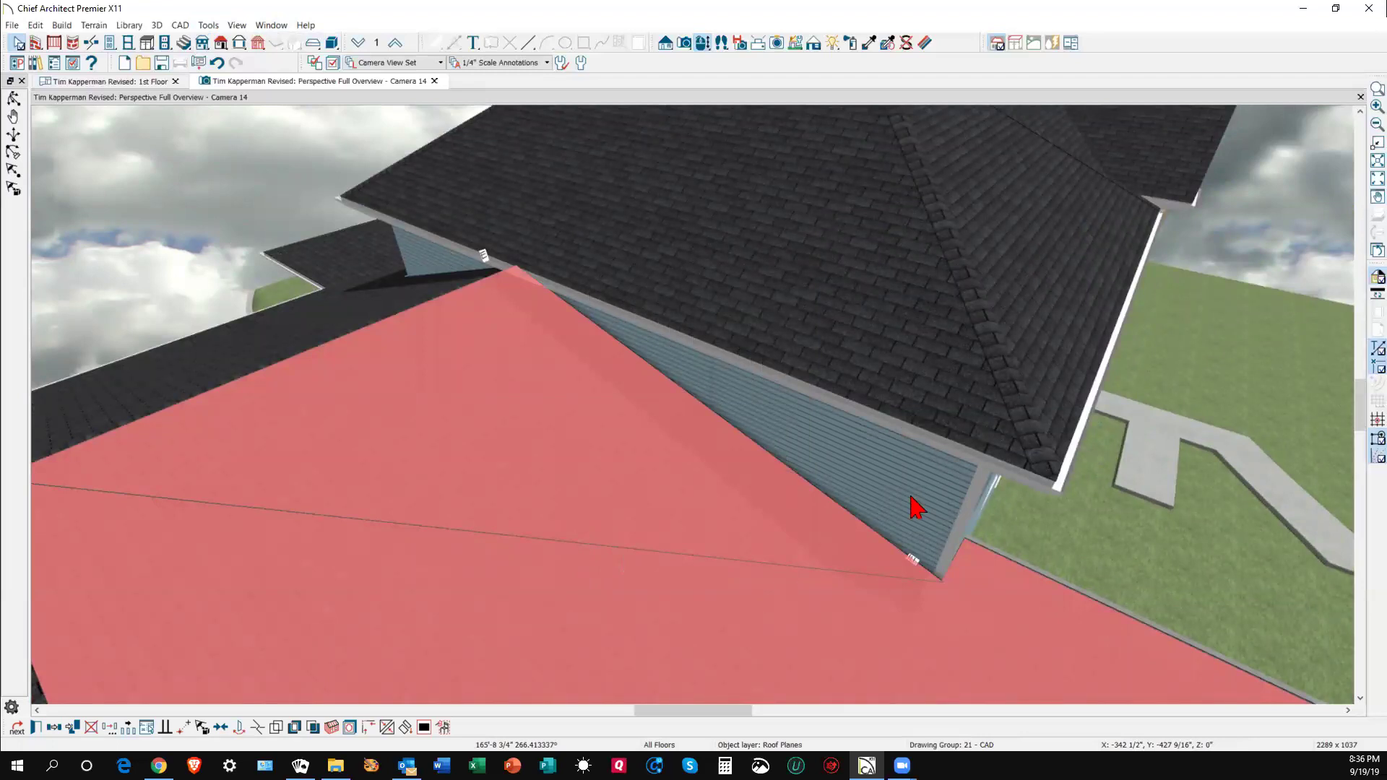
{"action": "key", "text": "Escape"}
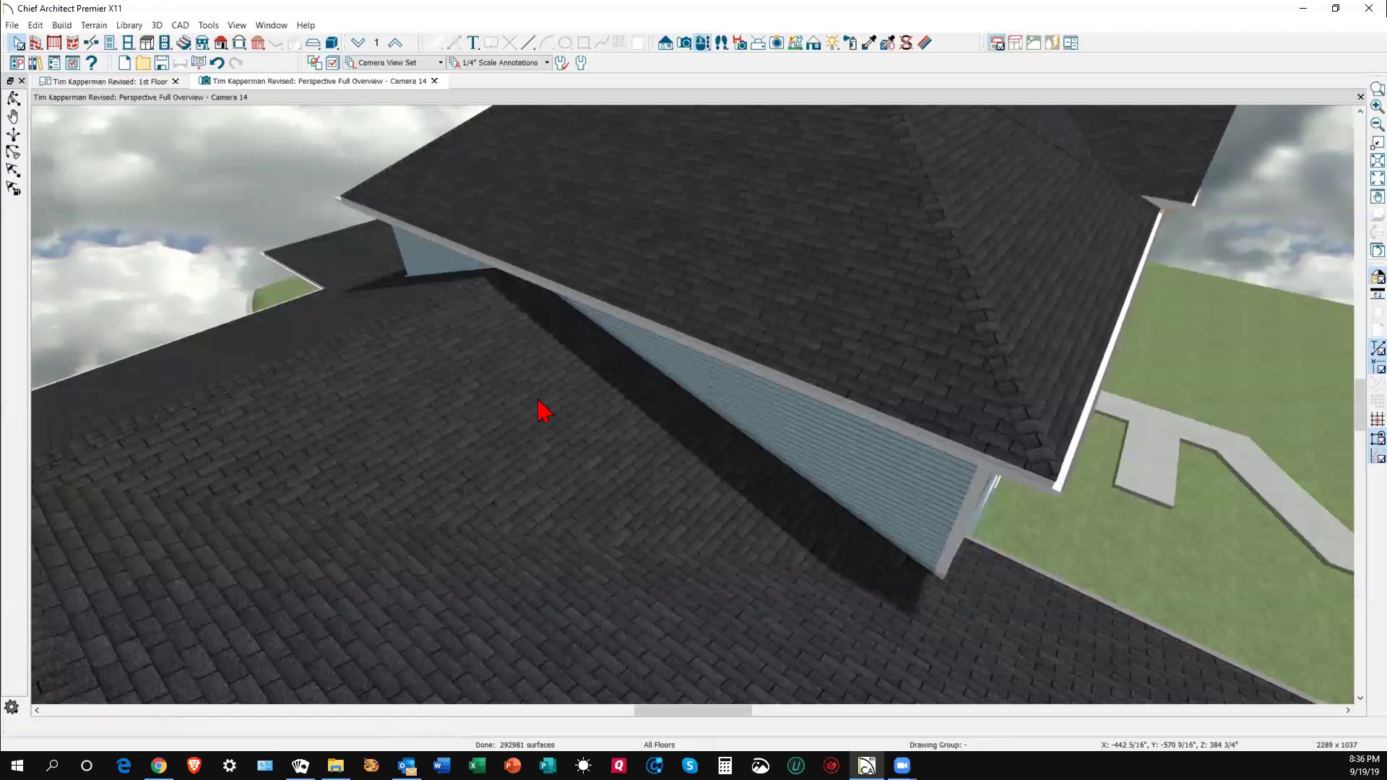
- Orbit the 3D view to inspect the pale triangle artifact in the roof valley
{"action": "left_click", "coordinate": [13, 99]}
{"action": "left_click_drag", "start_coordinate": [236, 279], "coordinate": [670, 421]}
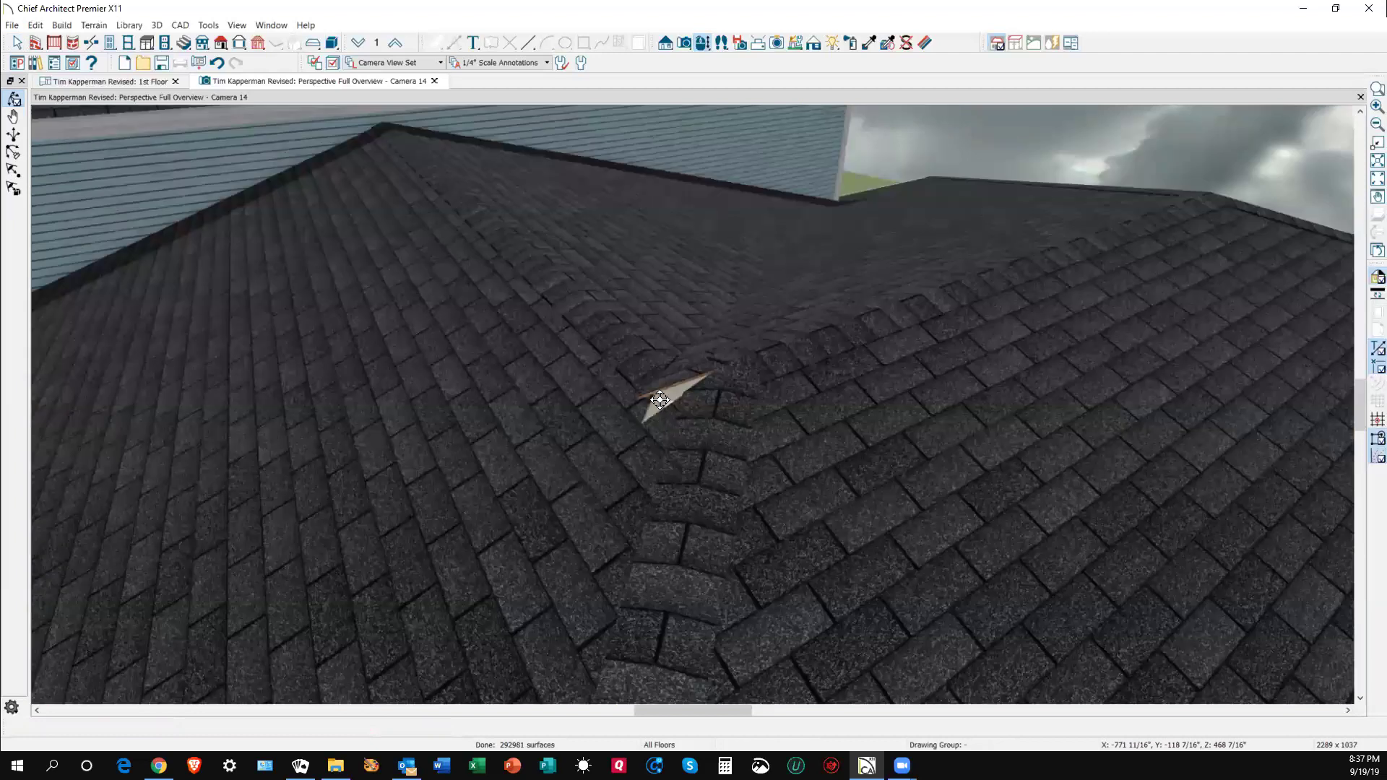
{"action": "key", "text": "space"}
{"action": "left_click", "coordinate": [665, 401]}
{"action": "key", "text": "Escape"}
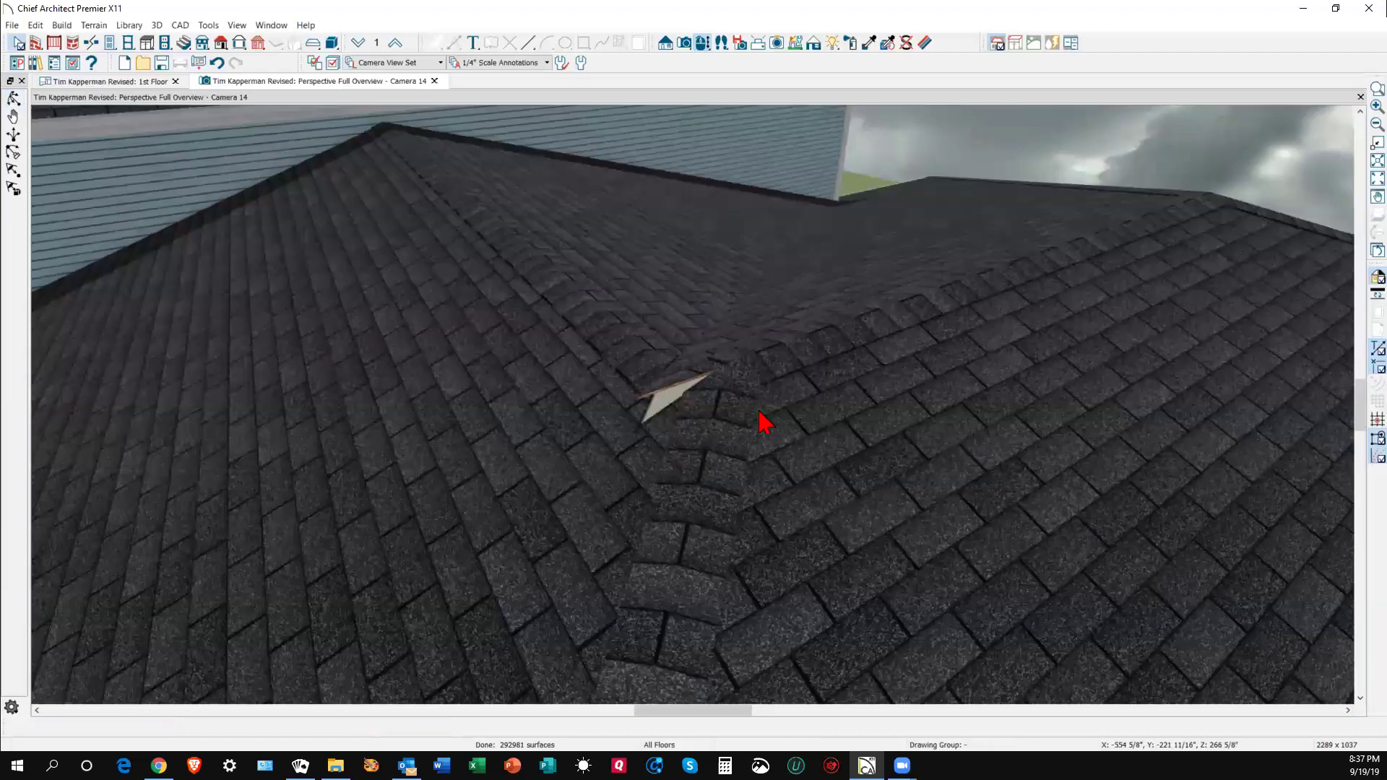
- In the 1st Floor plan, add a corner to the cricket plane and pull its apex down
{"action": "key", "text": "ctrl+Tab"}
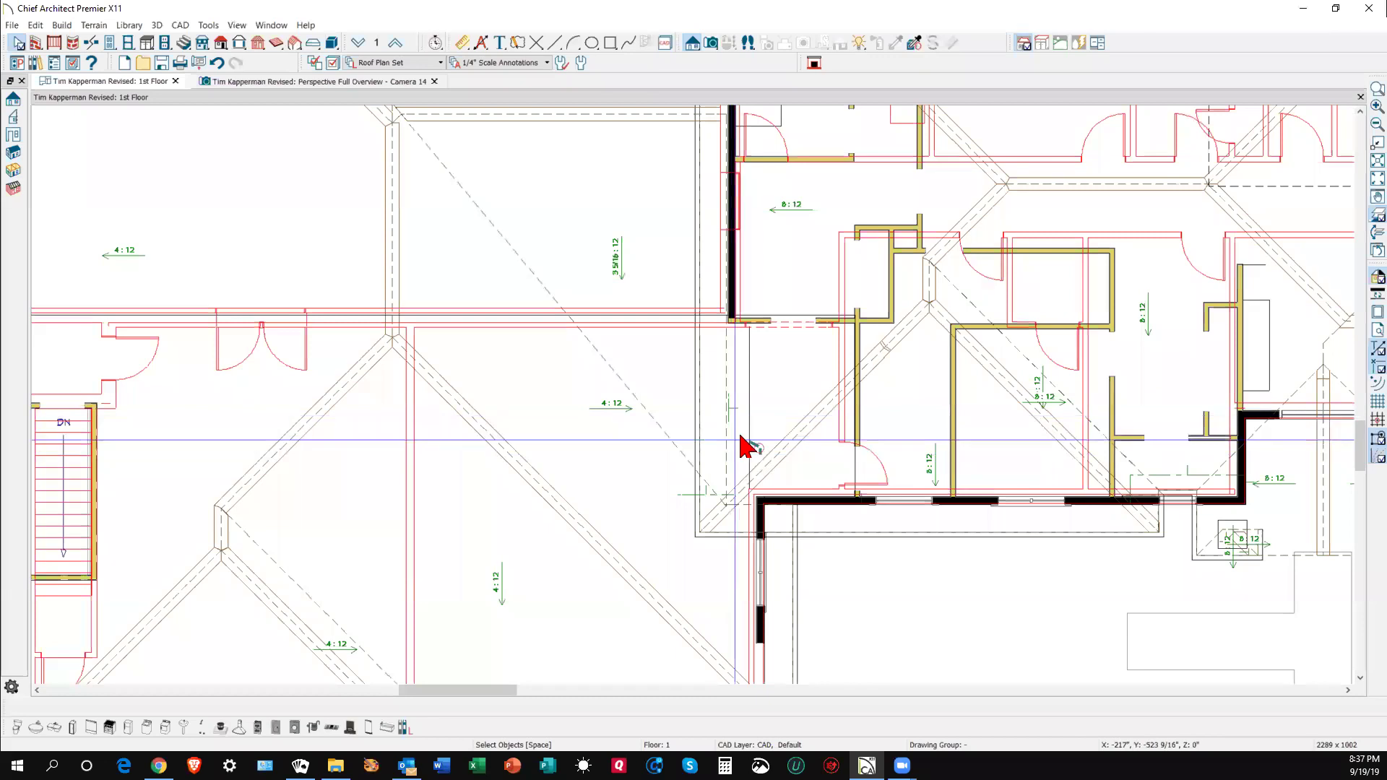
{"action": "scroll", "coordinate": [505, 192], "scroll_direction": "up", "scroll_amount": 5}
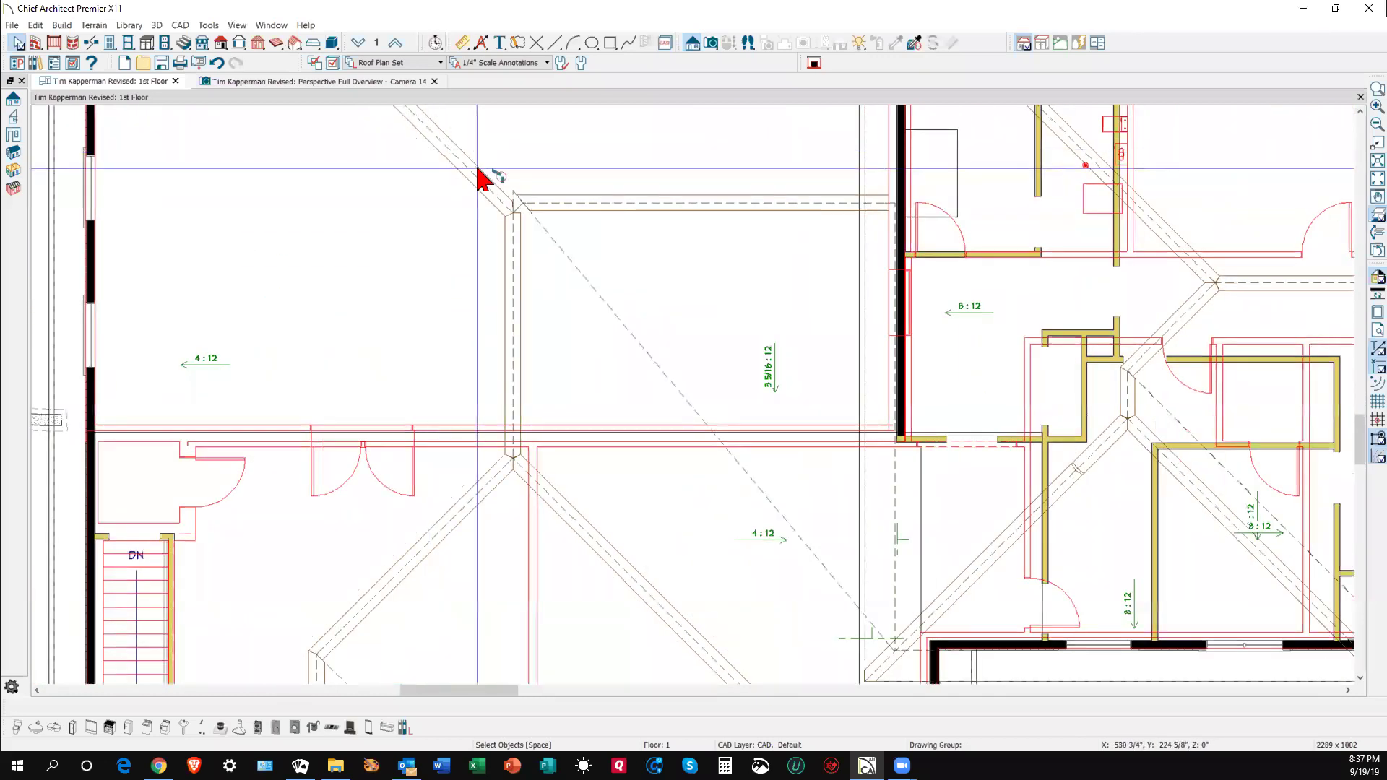
{"action": "scroll", "coordinate": [509, 200], "scroll_direction": "up", "scroll_amount": 3}
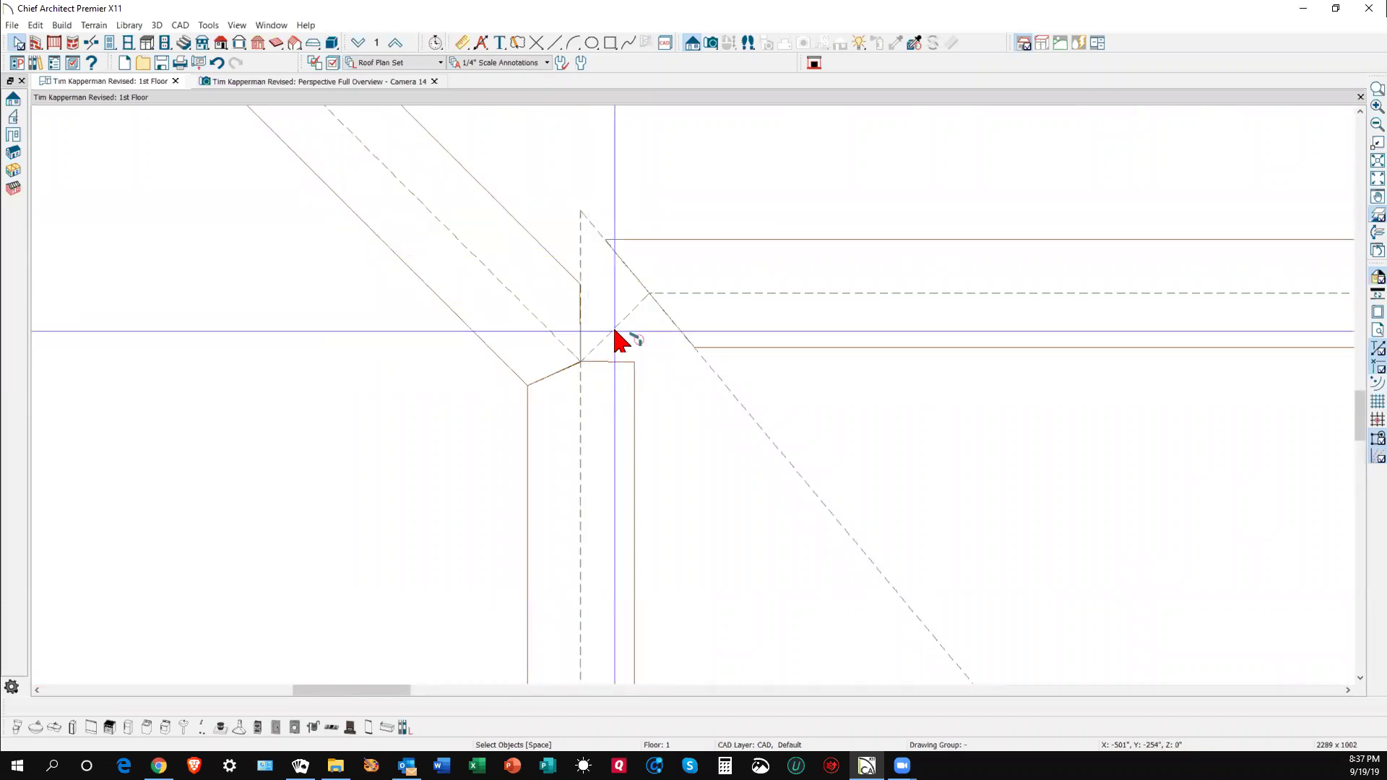
{"action": "left_click", "coordinate": [818, 491]}
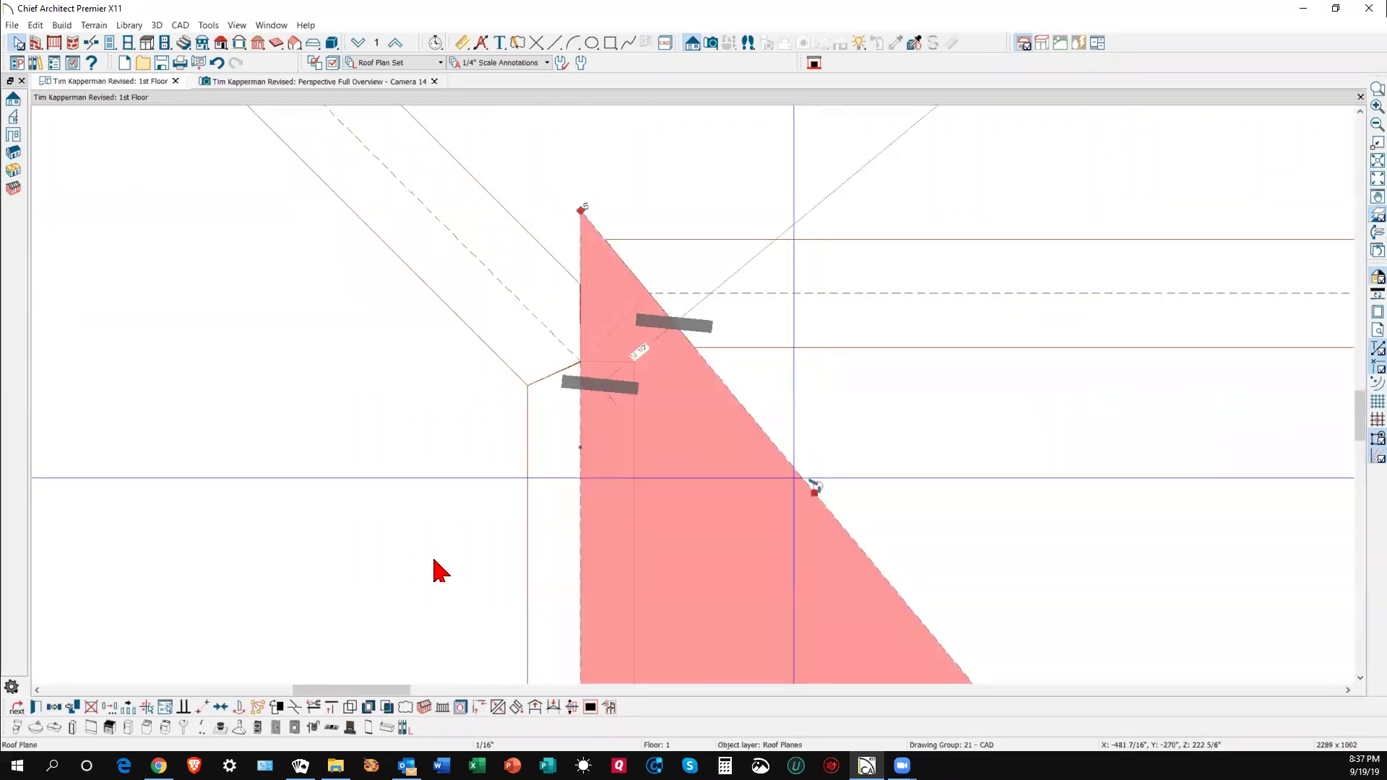
{"action": "left_click", "coordinate": [292, 709]}
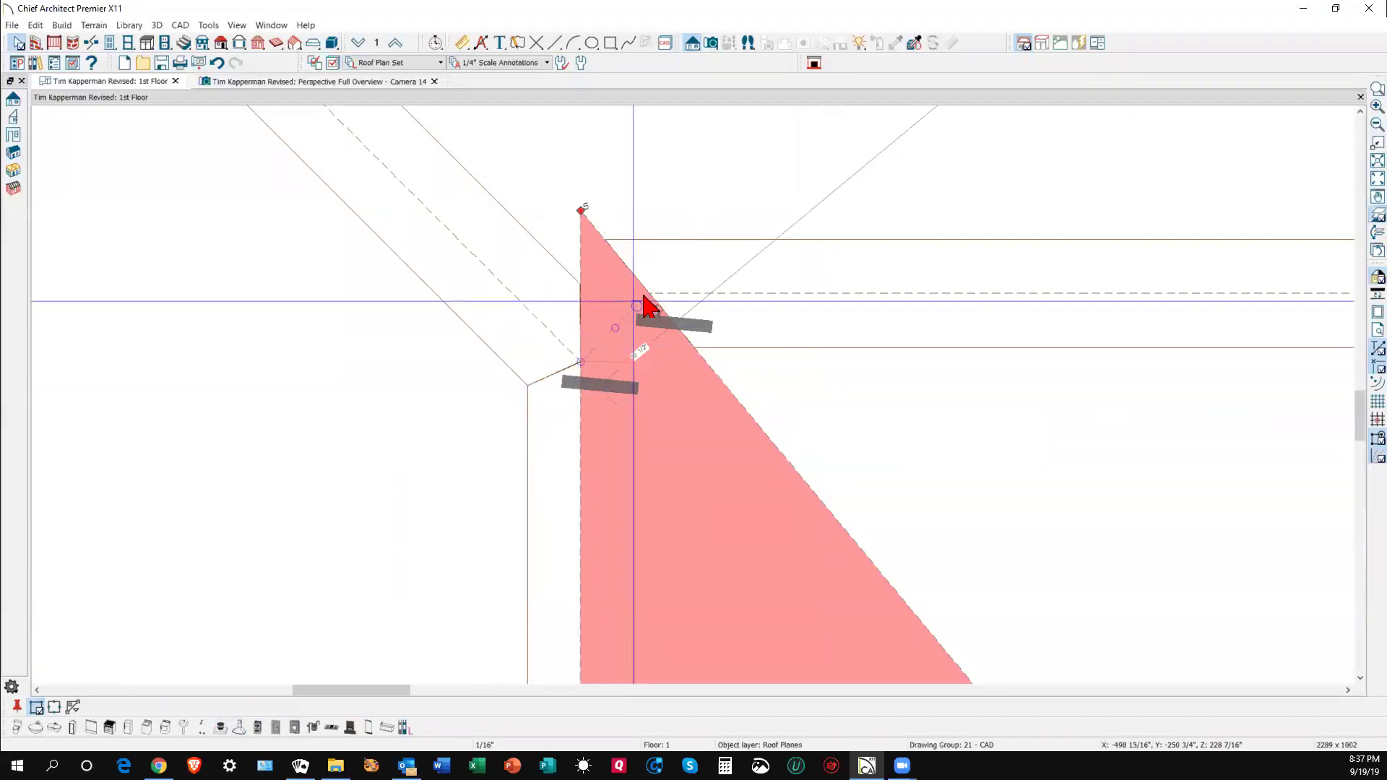
{"action": "left_click", "coordinate": [599, 300]}
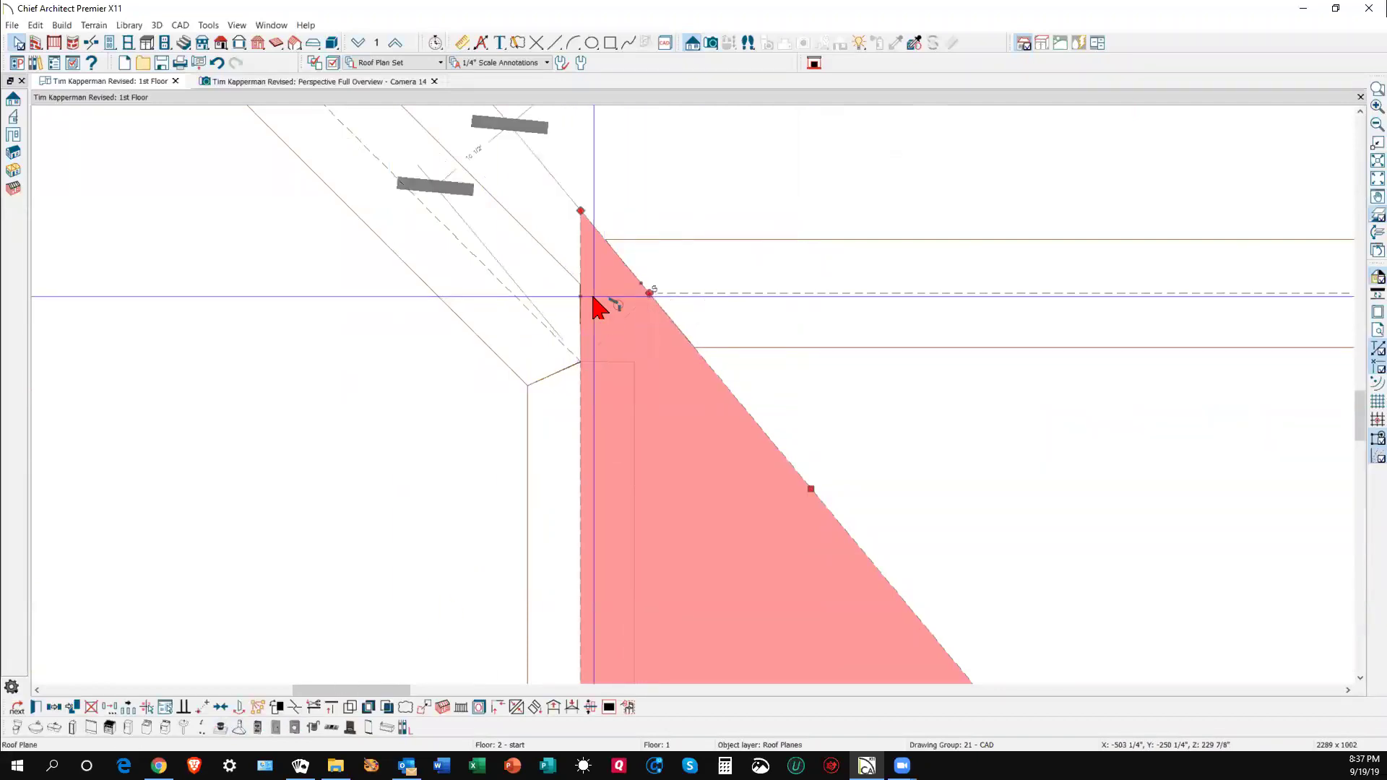
{"action": "left_click_drag", "start_coordinate": [579, 210], "coordinate": [579, 362]}
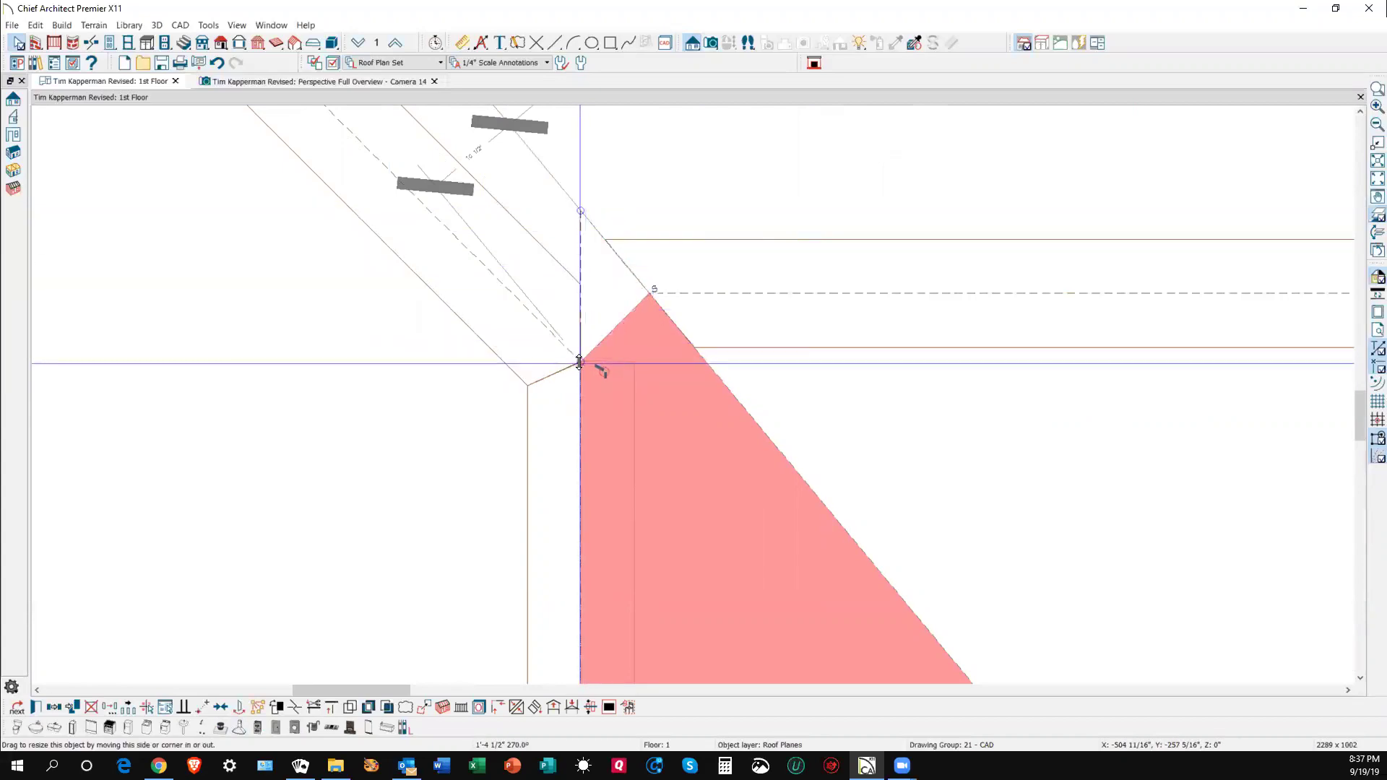
- Join the cricket roof plane to the adjacent roof plane
{"action": "right_click", "coordinate": [618, 338]}
{"action": "left_click", "coordinate": [619, 335]}
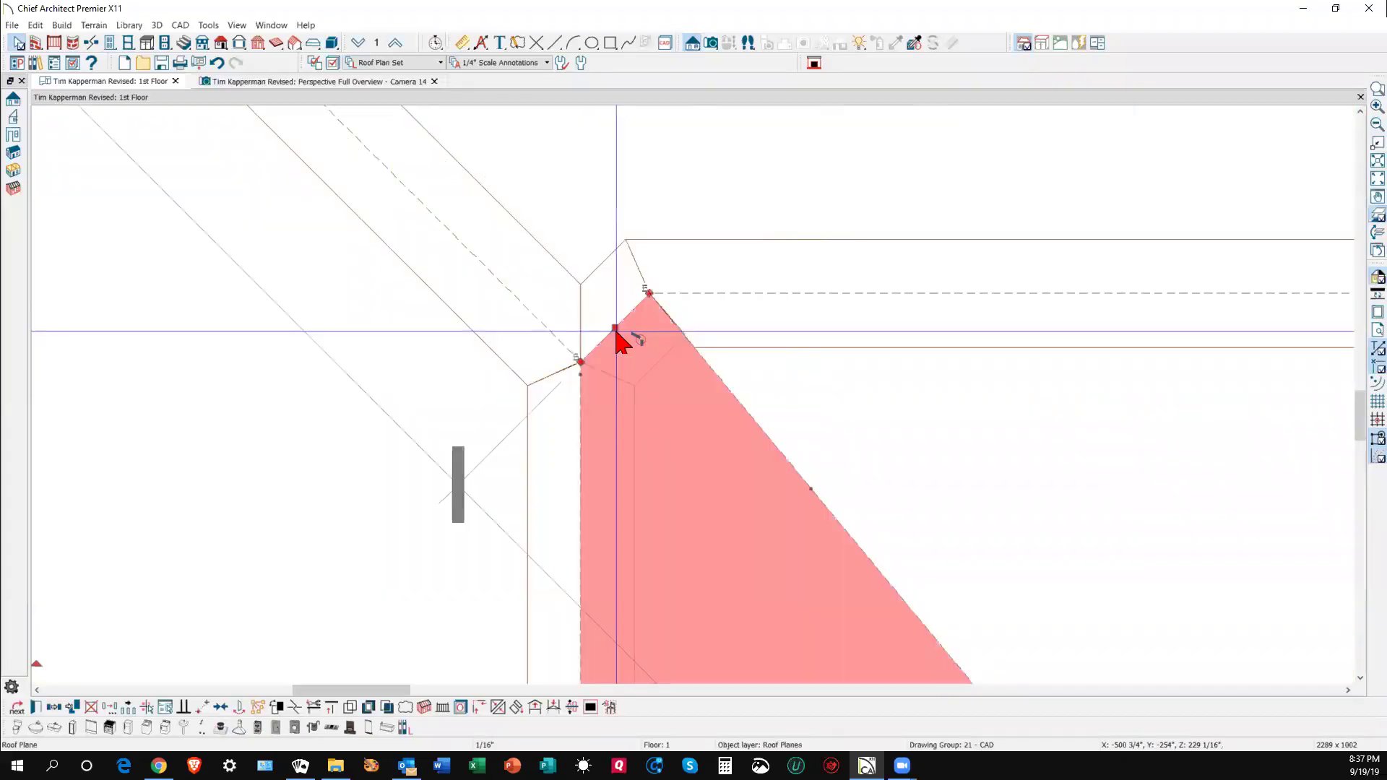
{"action": "left_click", "coordinate": [490, 708]}
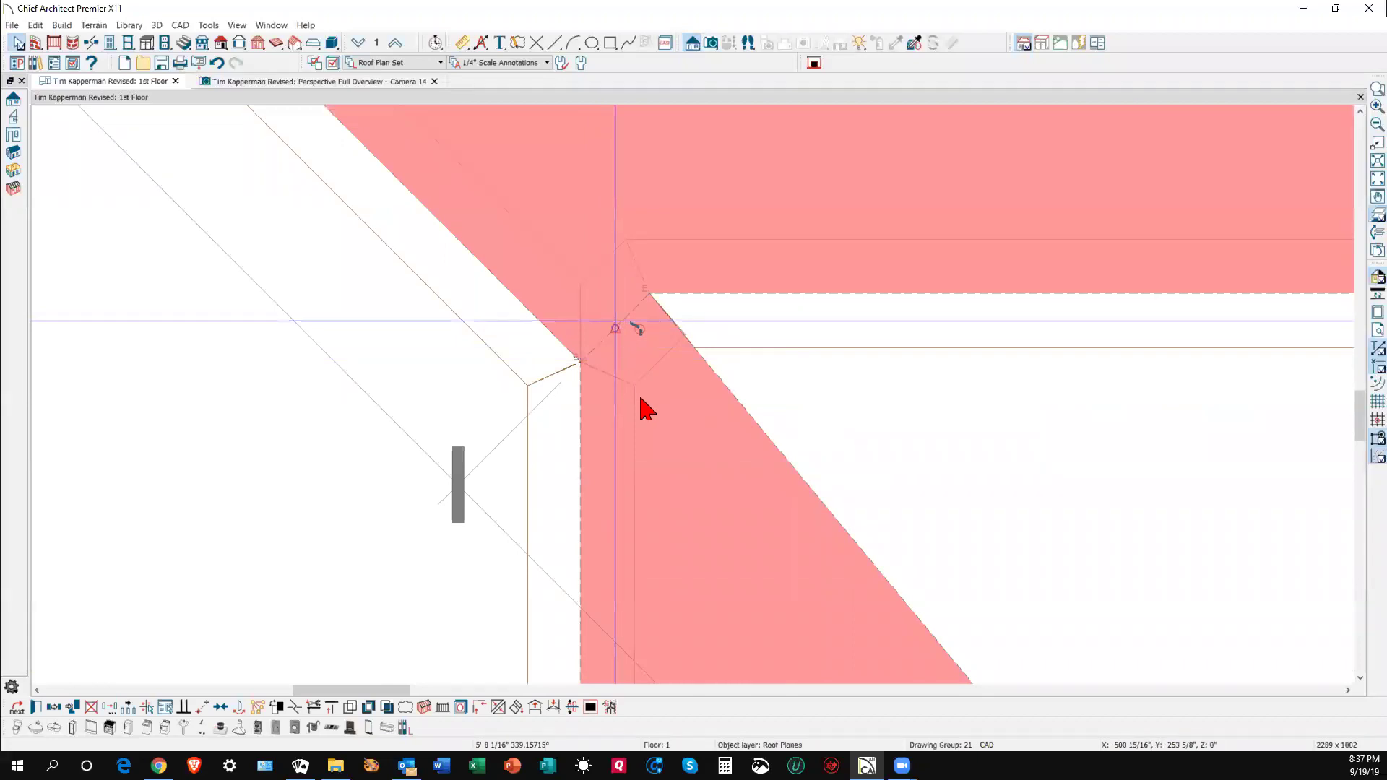
{"action": "left_click", "coordinate": [689, 466]}
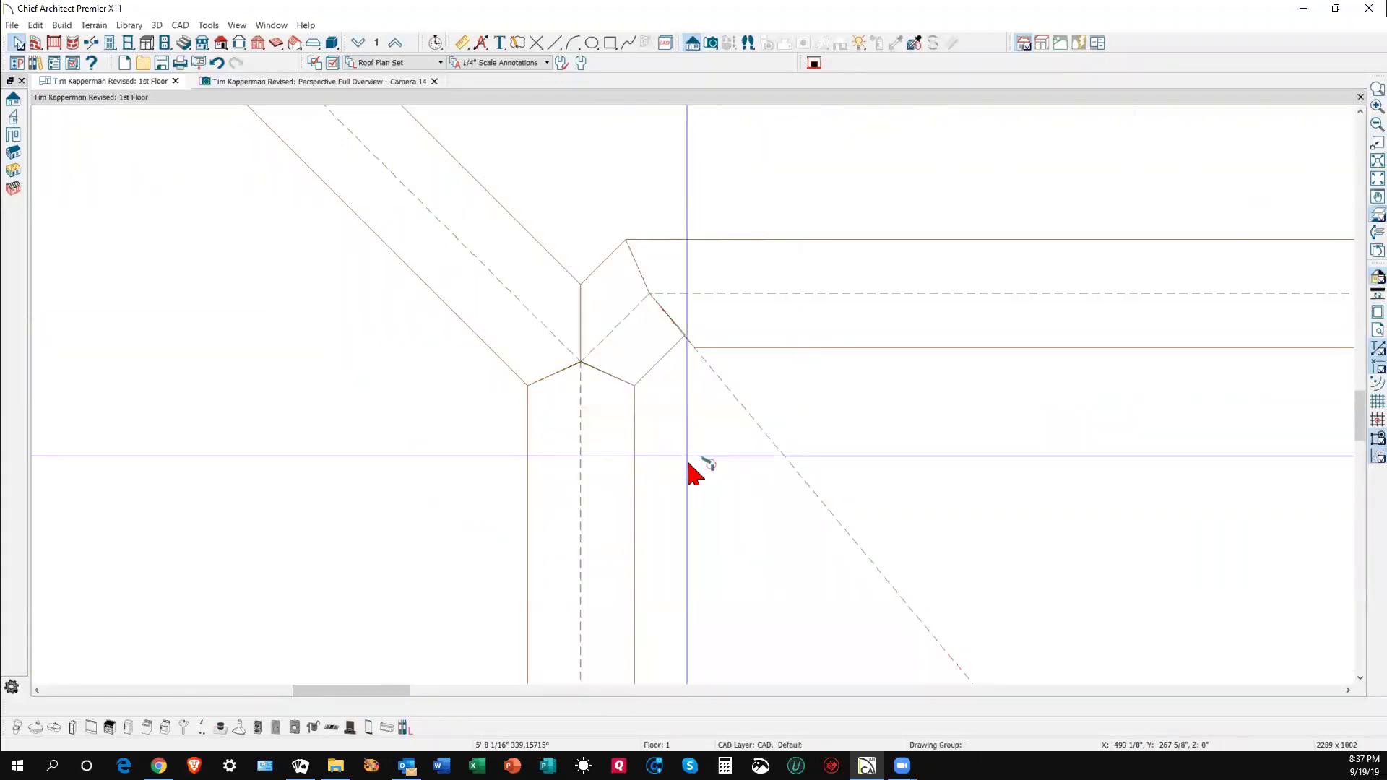
- Return to Camera 14, zoom out, and orbit around the house to review the roof
{"action": "key", "text": "ctrl+Tab"}
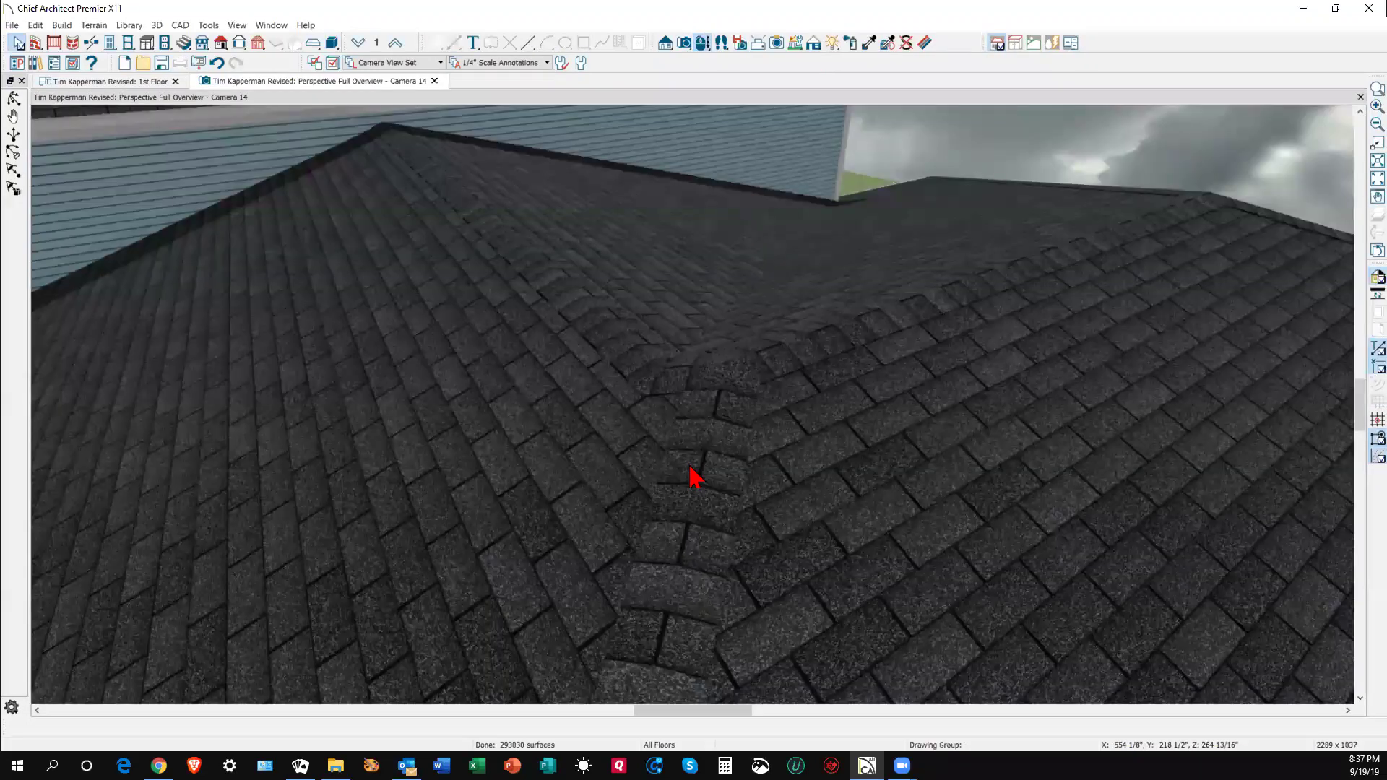
{"action": "scroll", "coordinate": [652, 455], "scroll_direction": "down", "scroll_amount": 5}
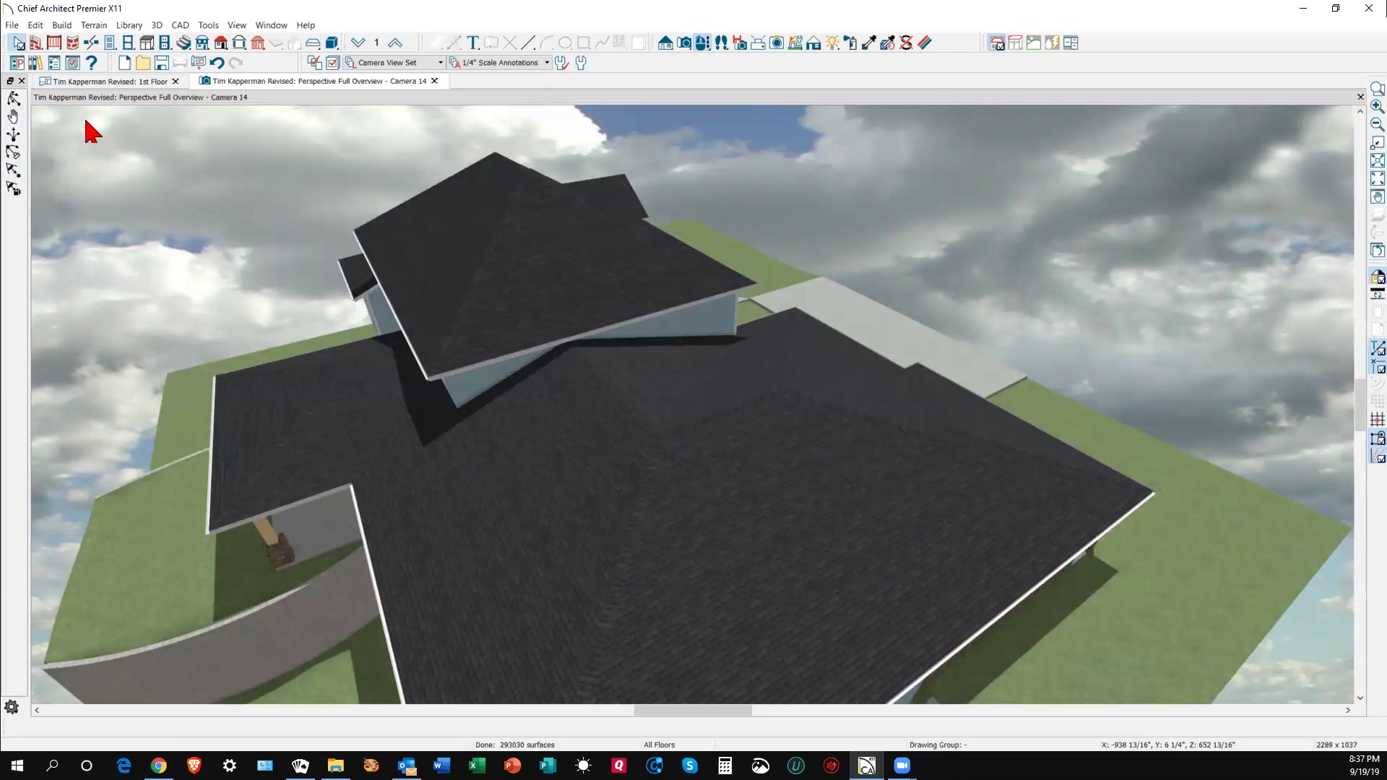
{"action": "left_click", "coordinate": [14, 100]}
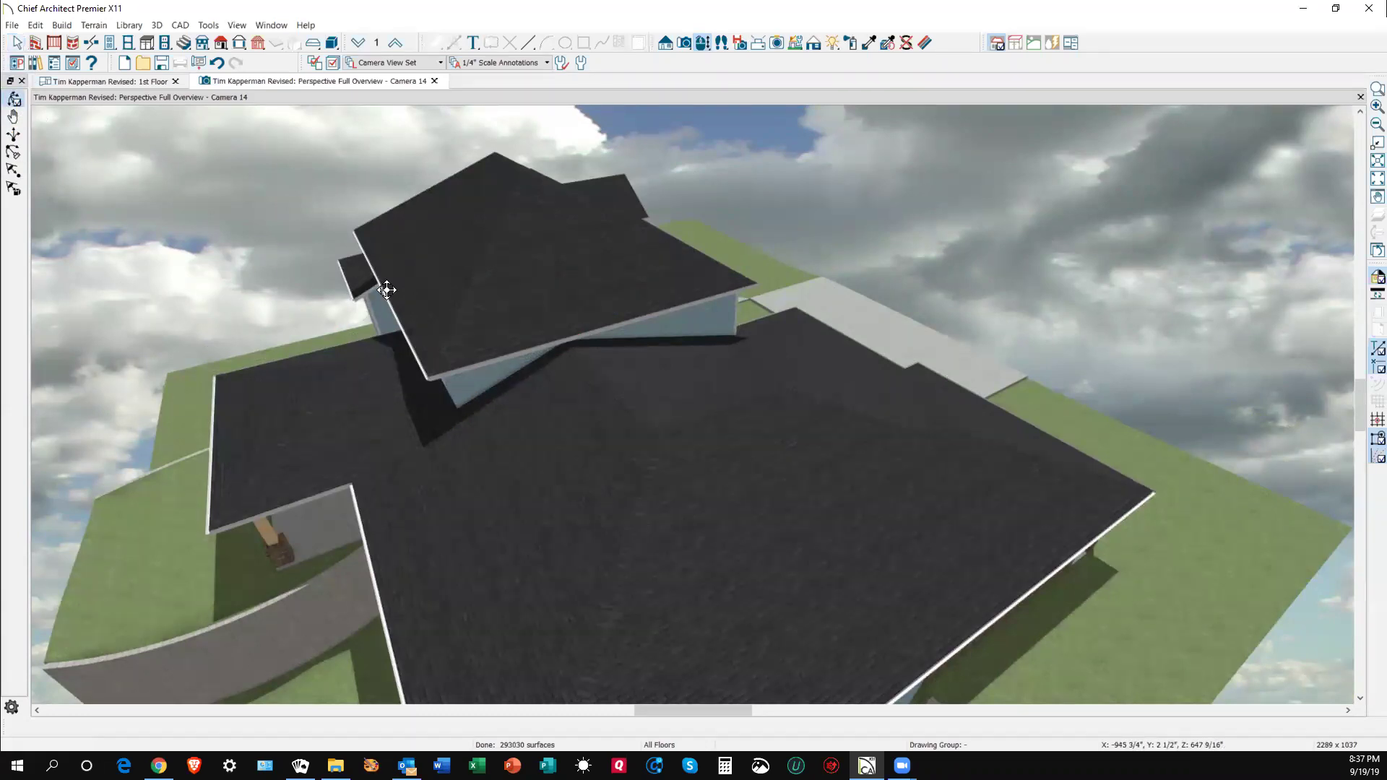
{"action": "left_click_drag", "start_coordinate": [423, 288], "coordinate": [455, 432]}
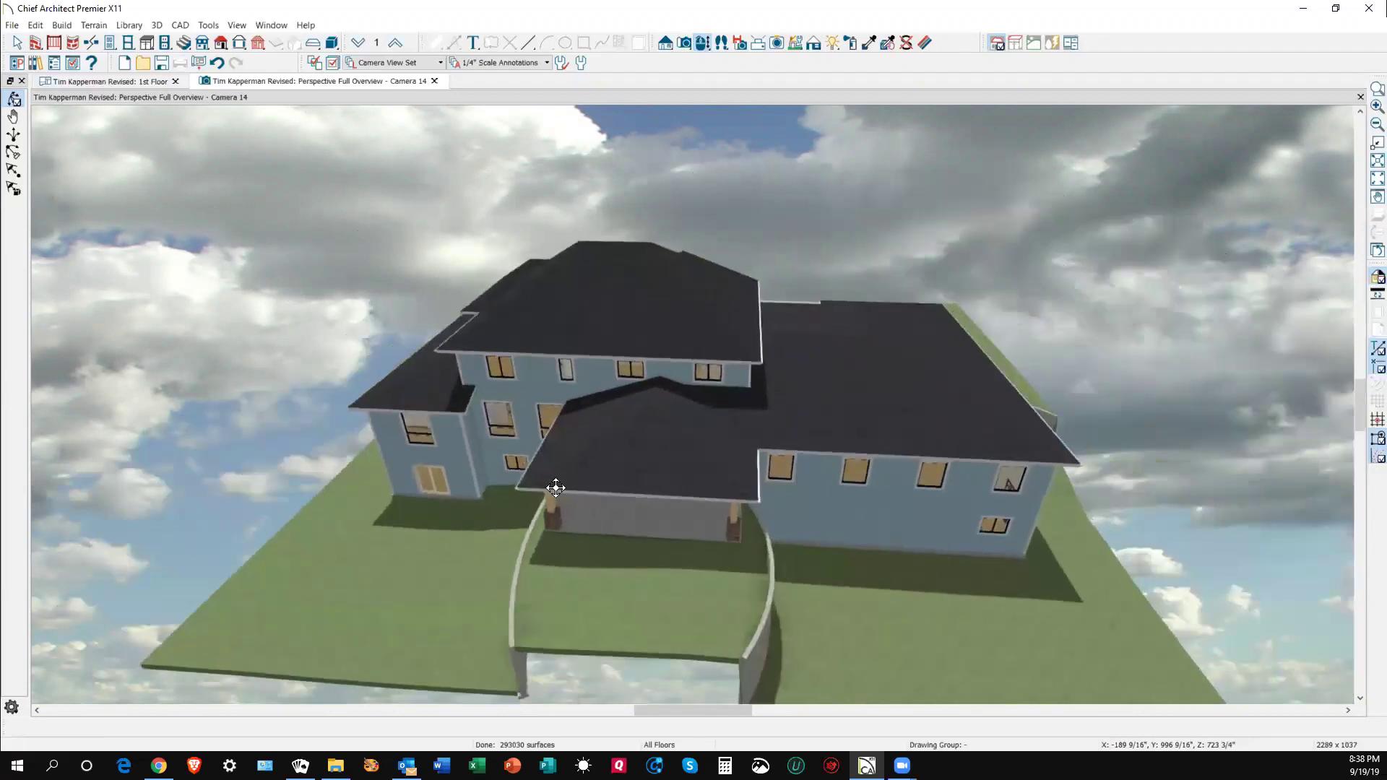